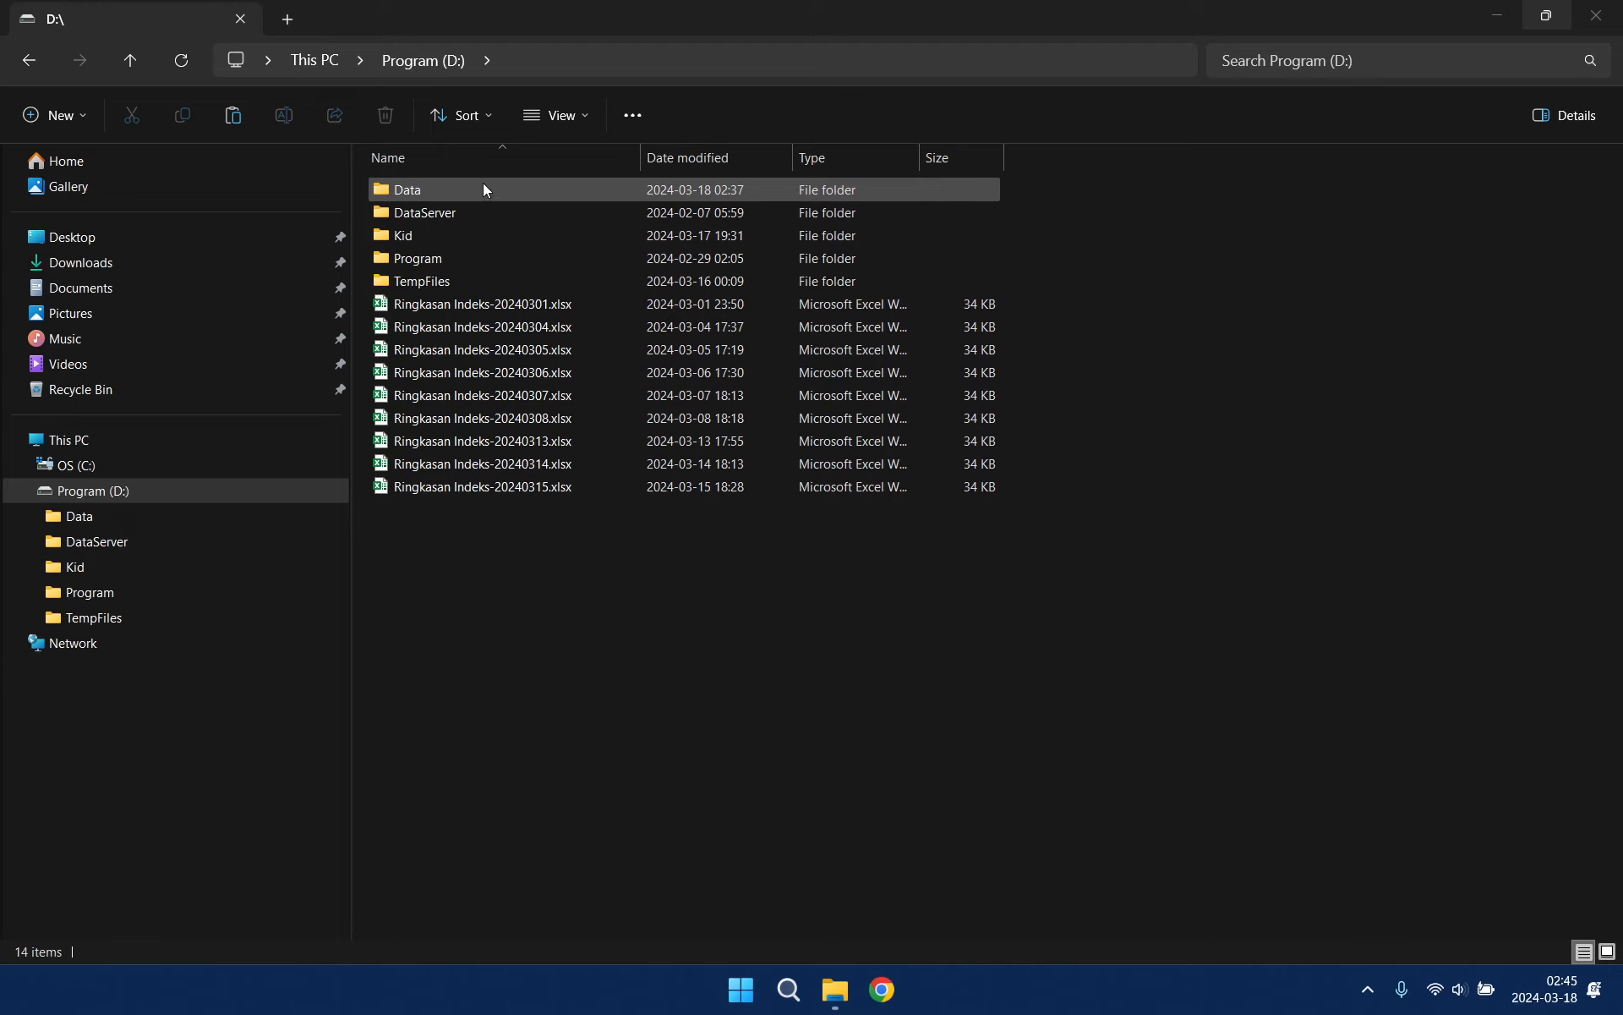
Step: Copy Ringkasan Indeks-20240301.xlsx and Ringkasan Indeks-20240304.xlsx from the D: drive root into the D:\Data folder
click(554, 310)
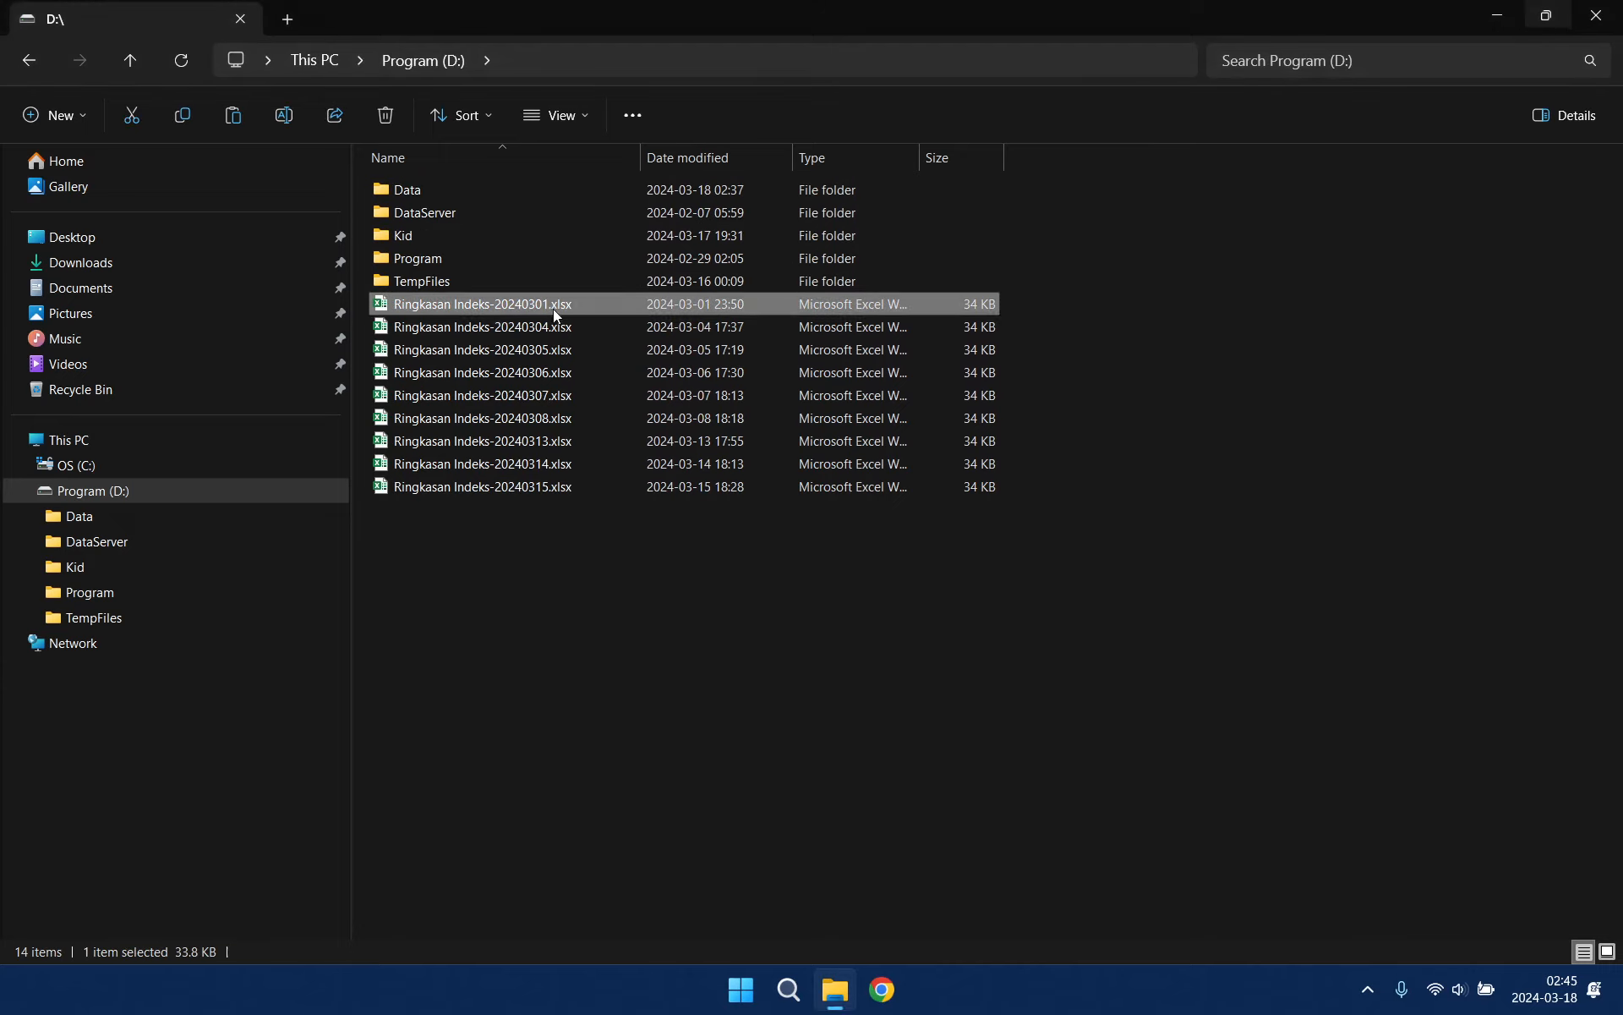
ctrl+click(555, 328)
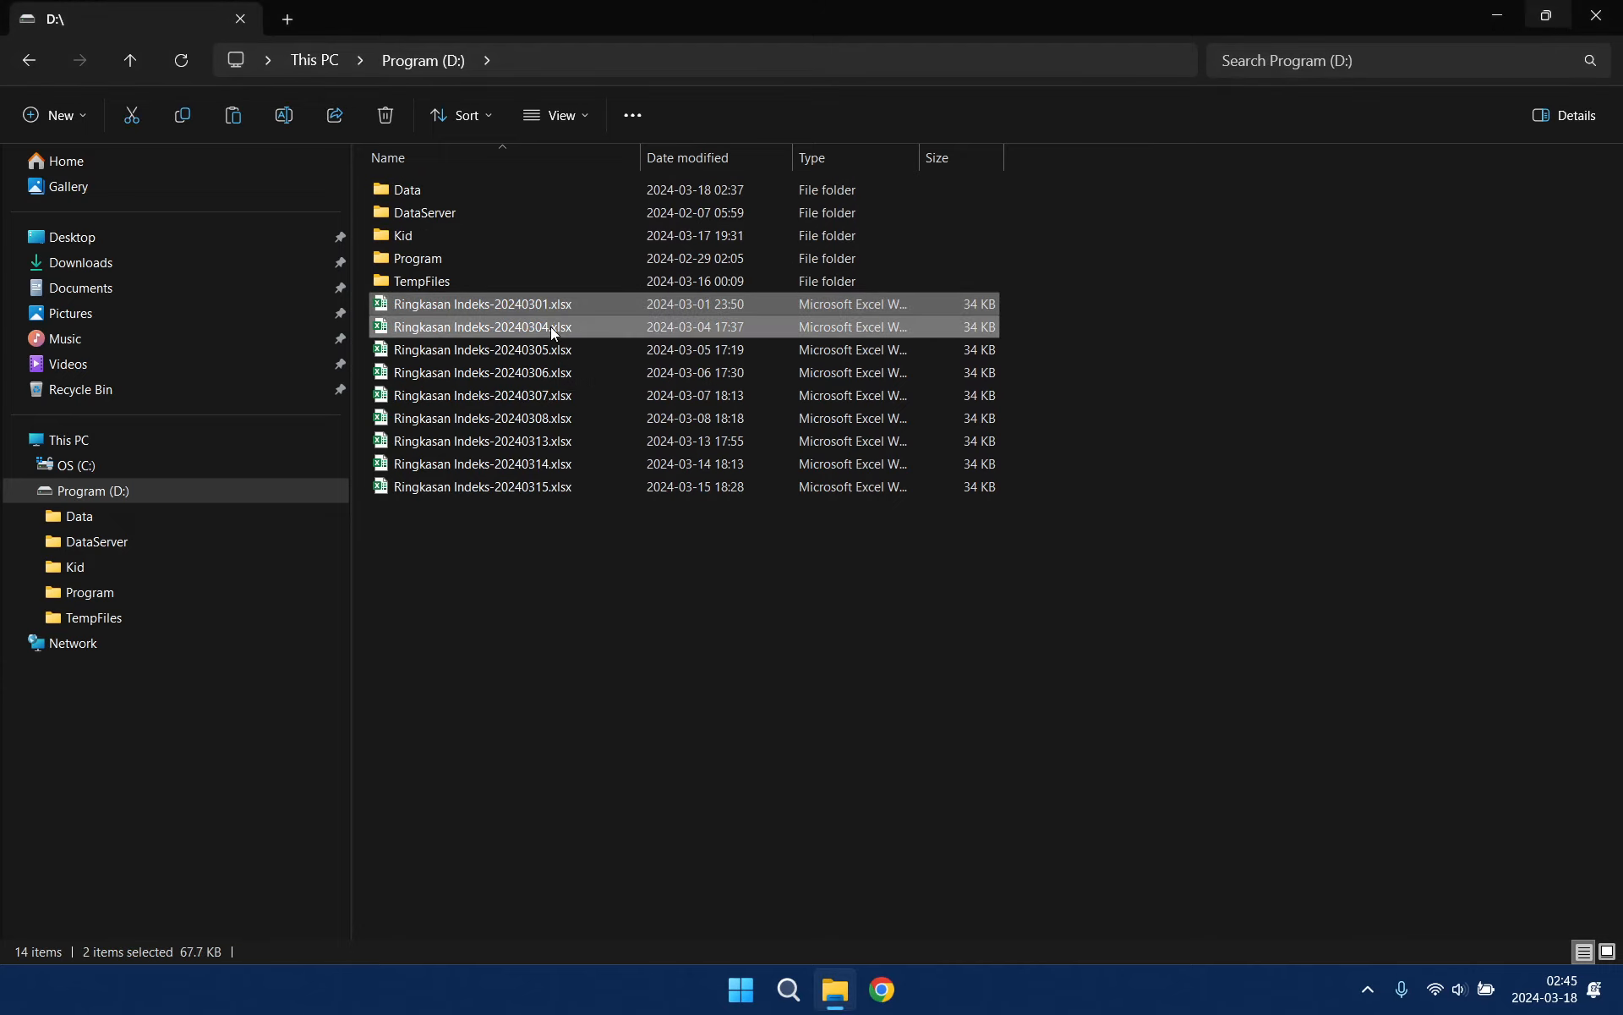
double_click(521, 188)
key(ctrl+v)
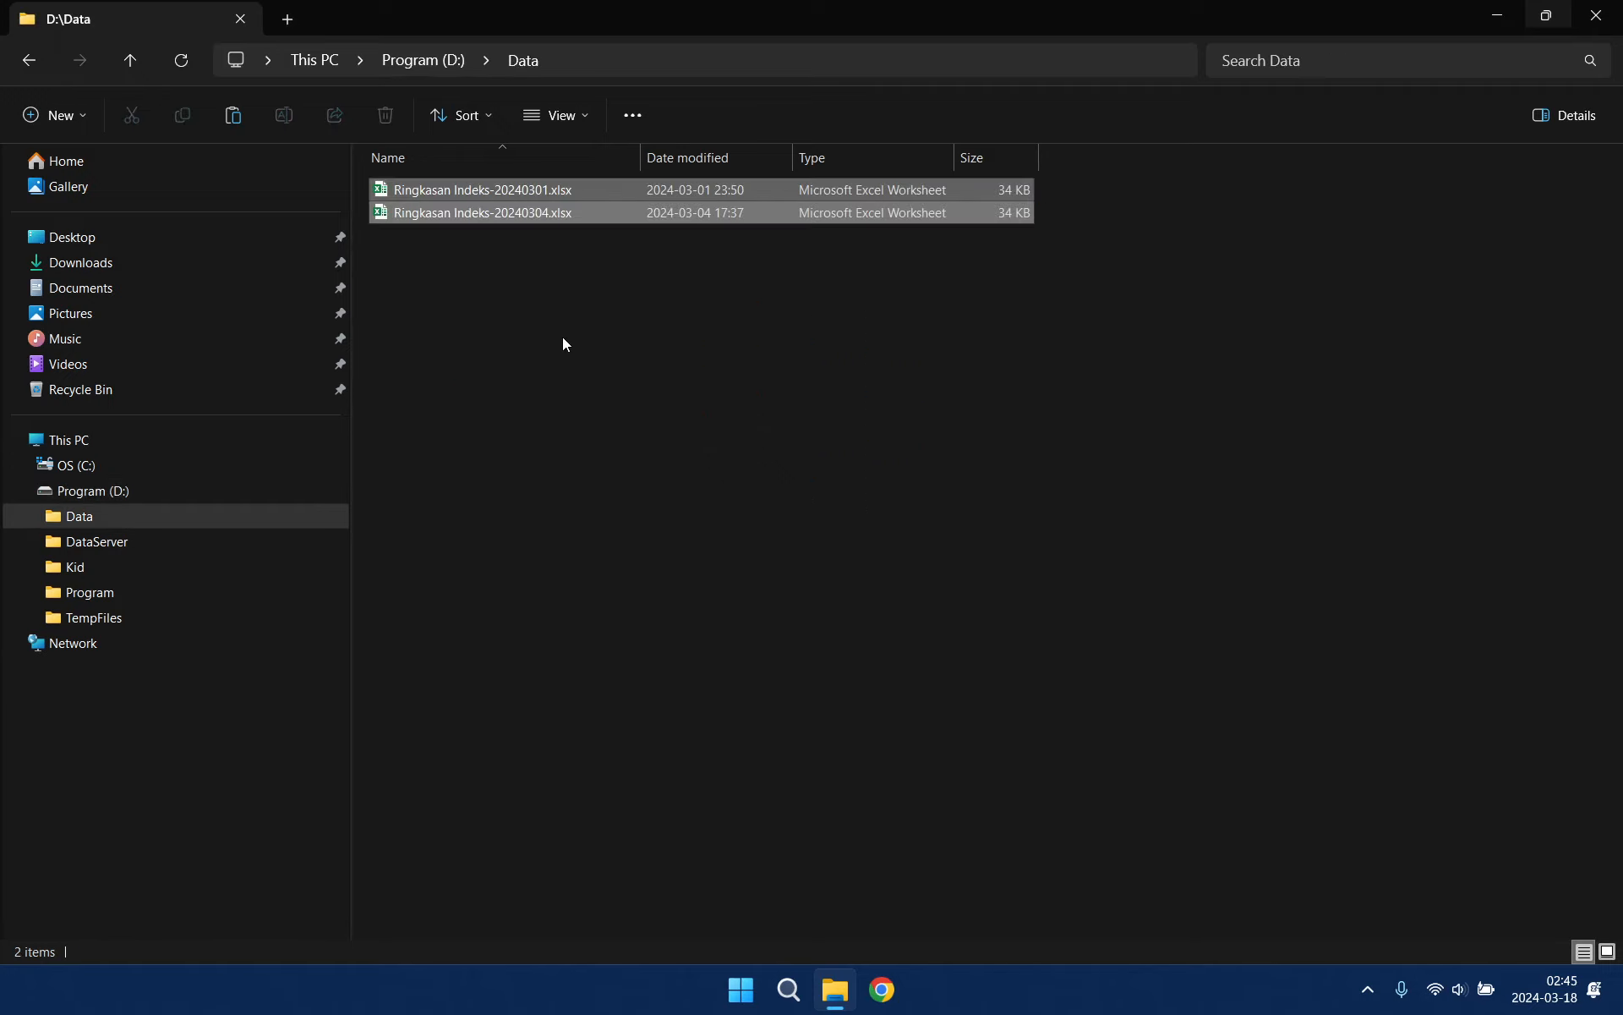
click(522, 276)
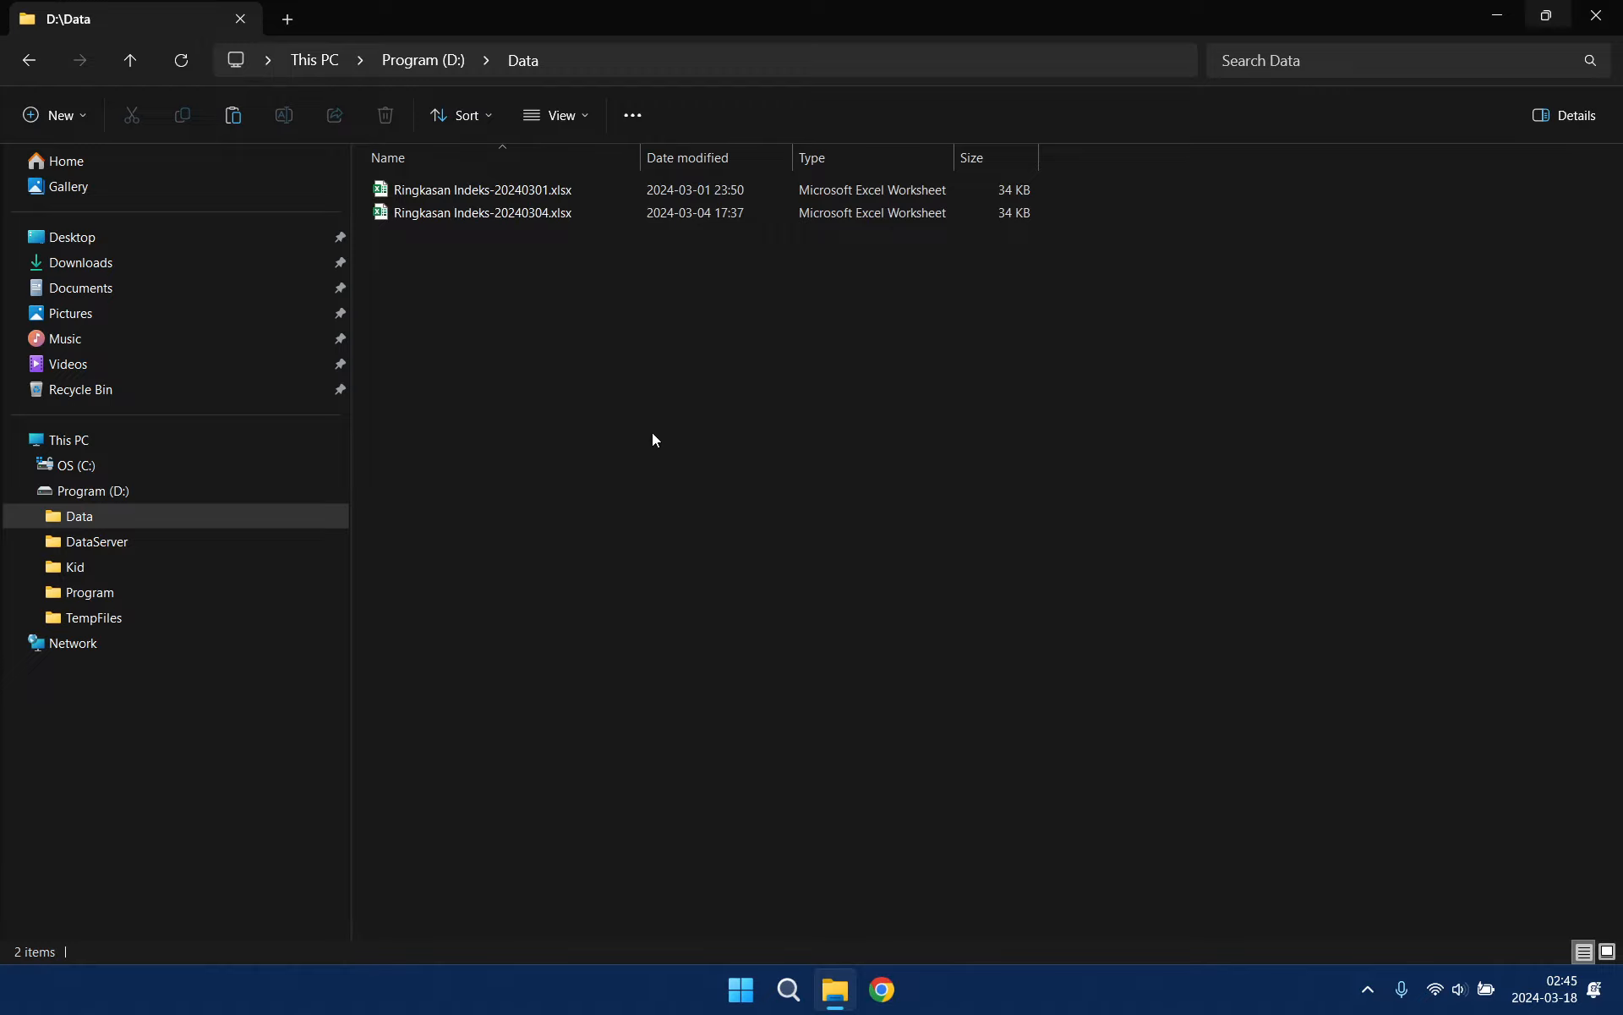
Step: Open a blank workbook in Excel and enter the header Path in A1 with D:\Data below it in A2
click(741, 990)
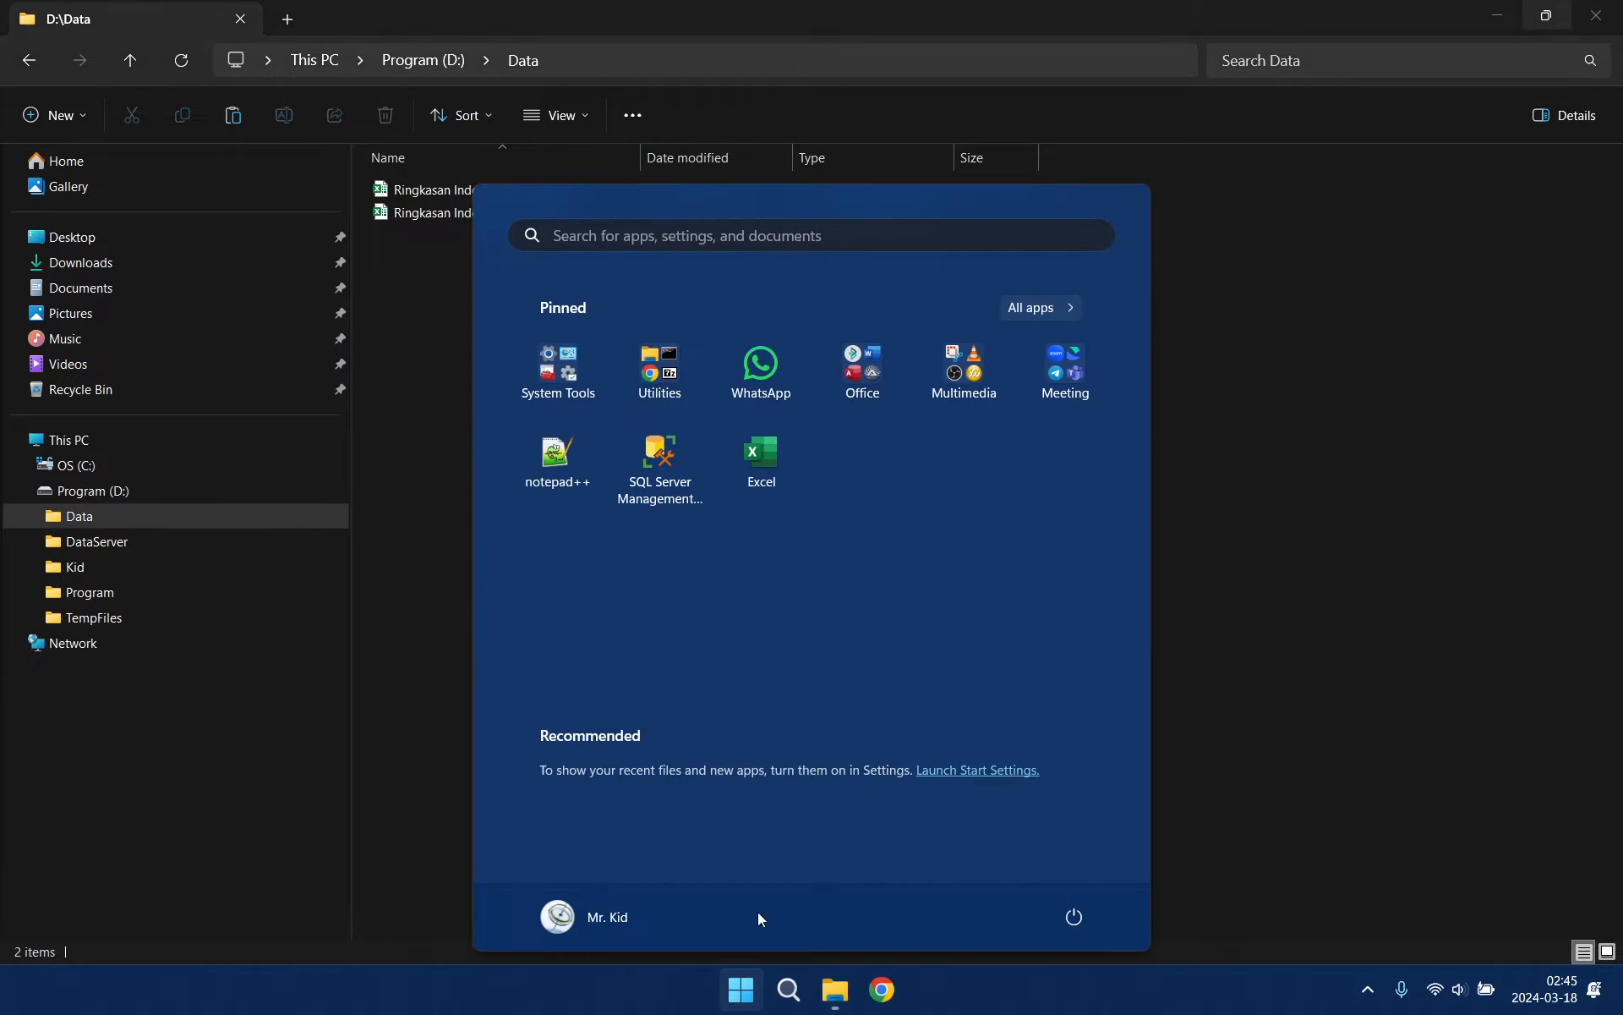
click(770, 469)
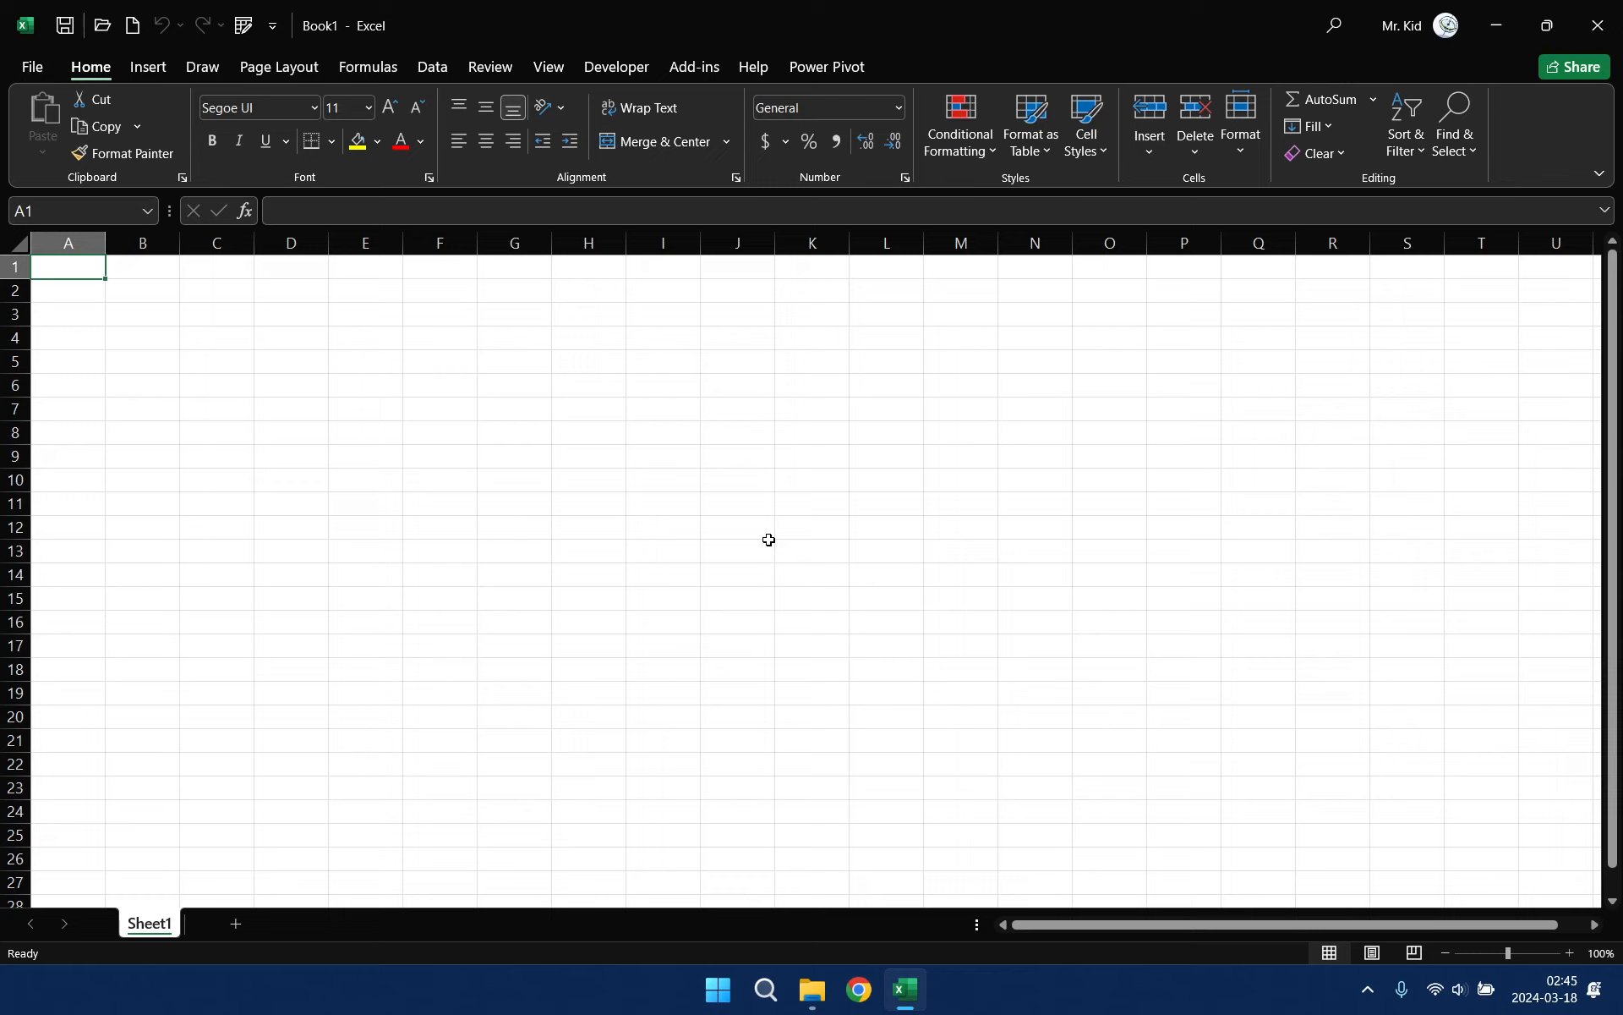
text(Path)
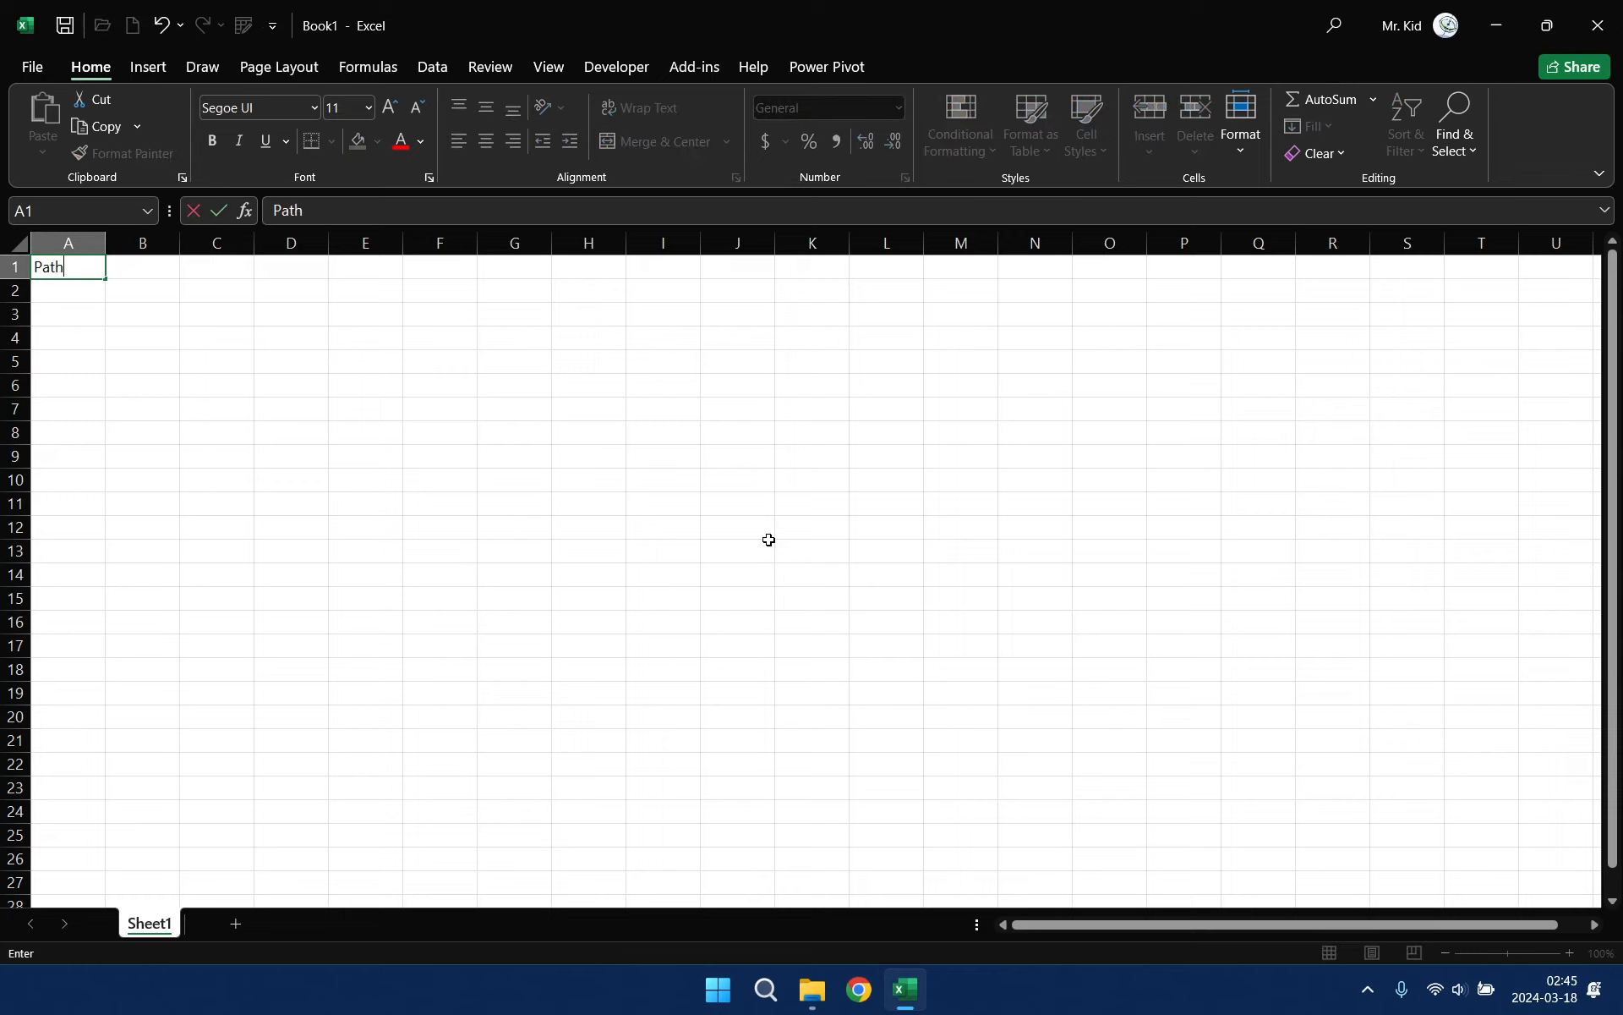
key(Return)
text(D)
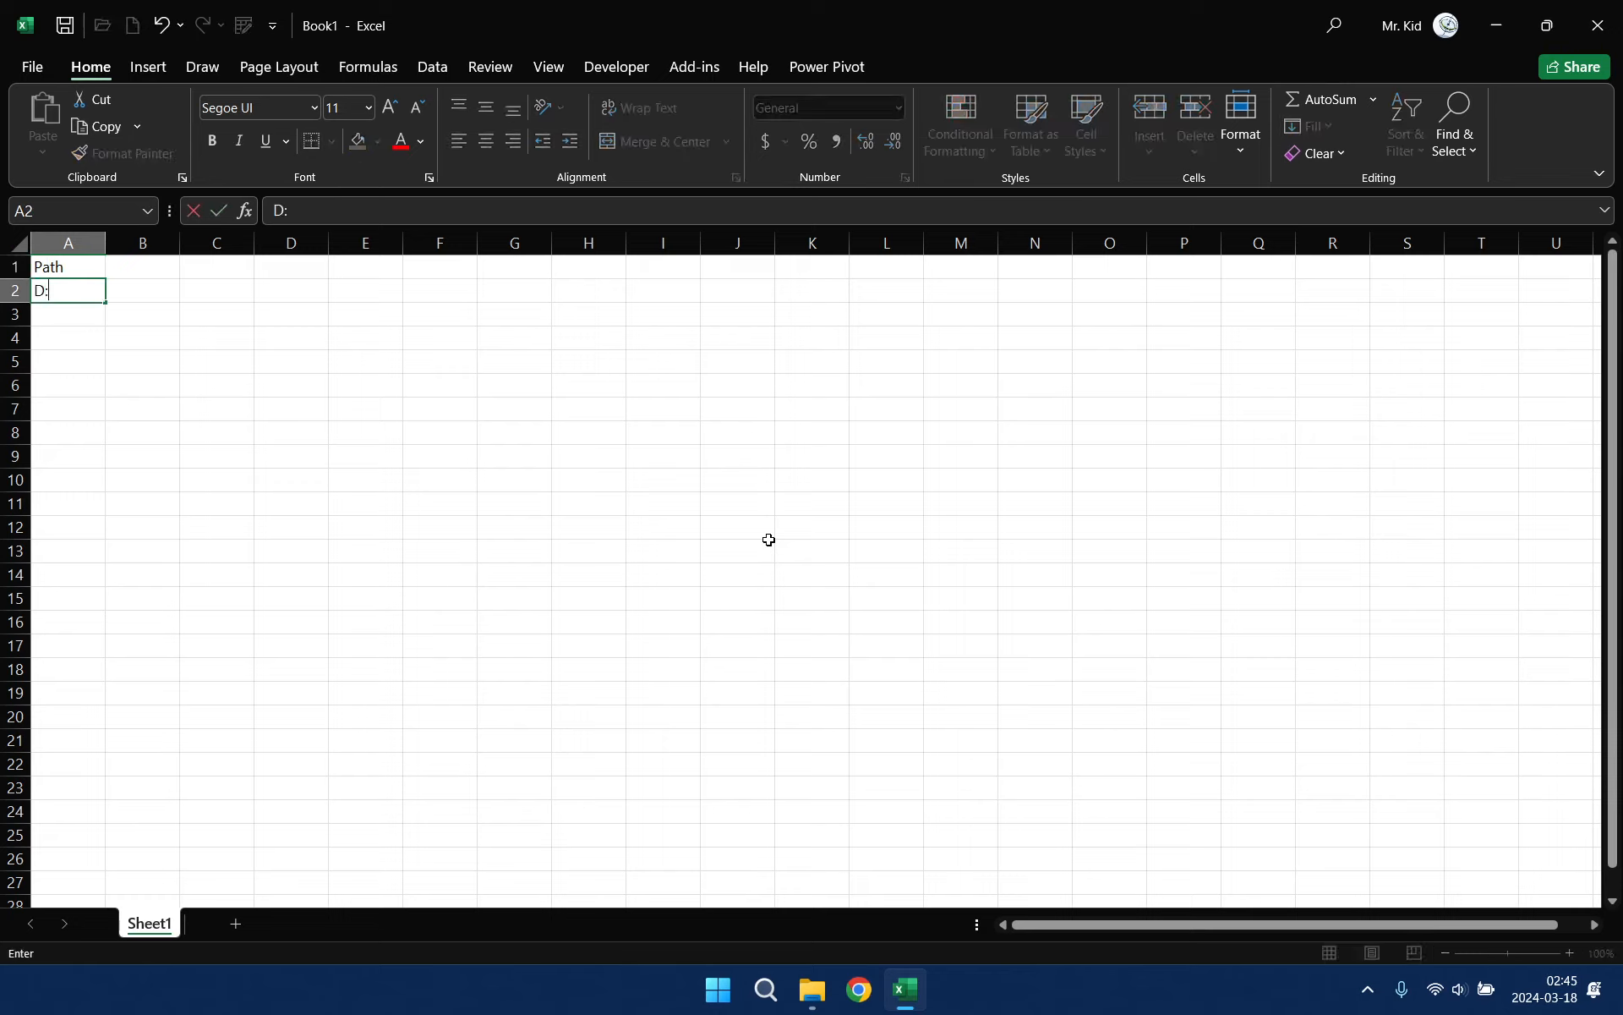
text(:\Data)
key(Return)
Step: Enter the header UpdateTime in B1 and the formula =NOW() in B2
click(145, 267)
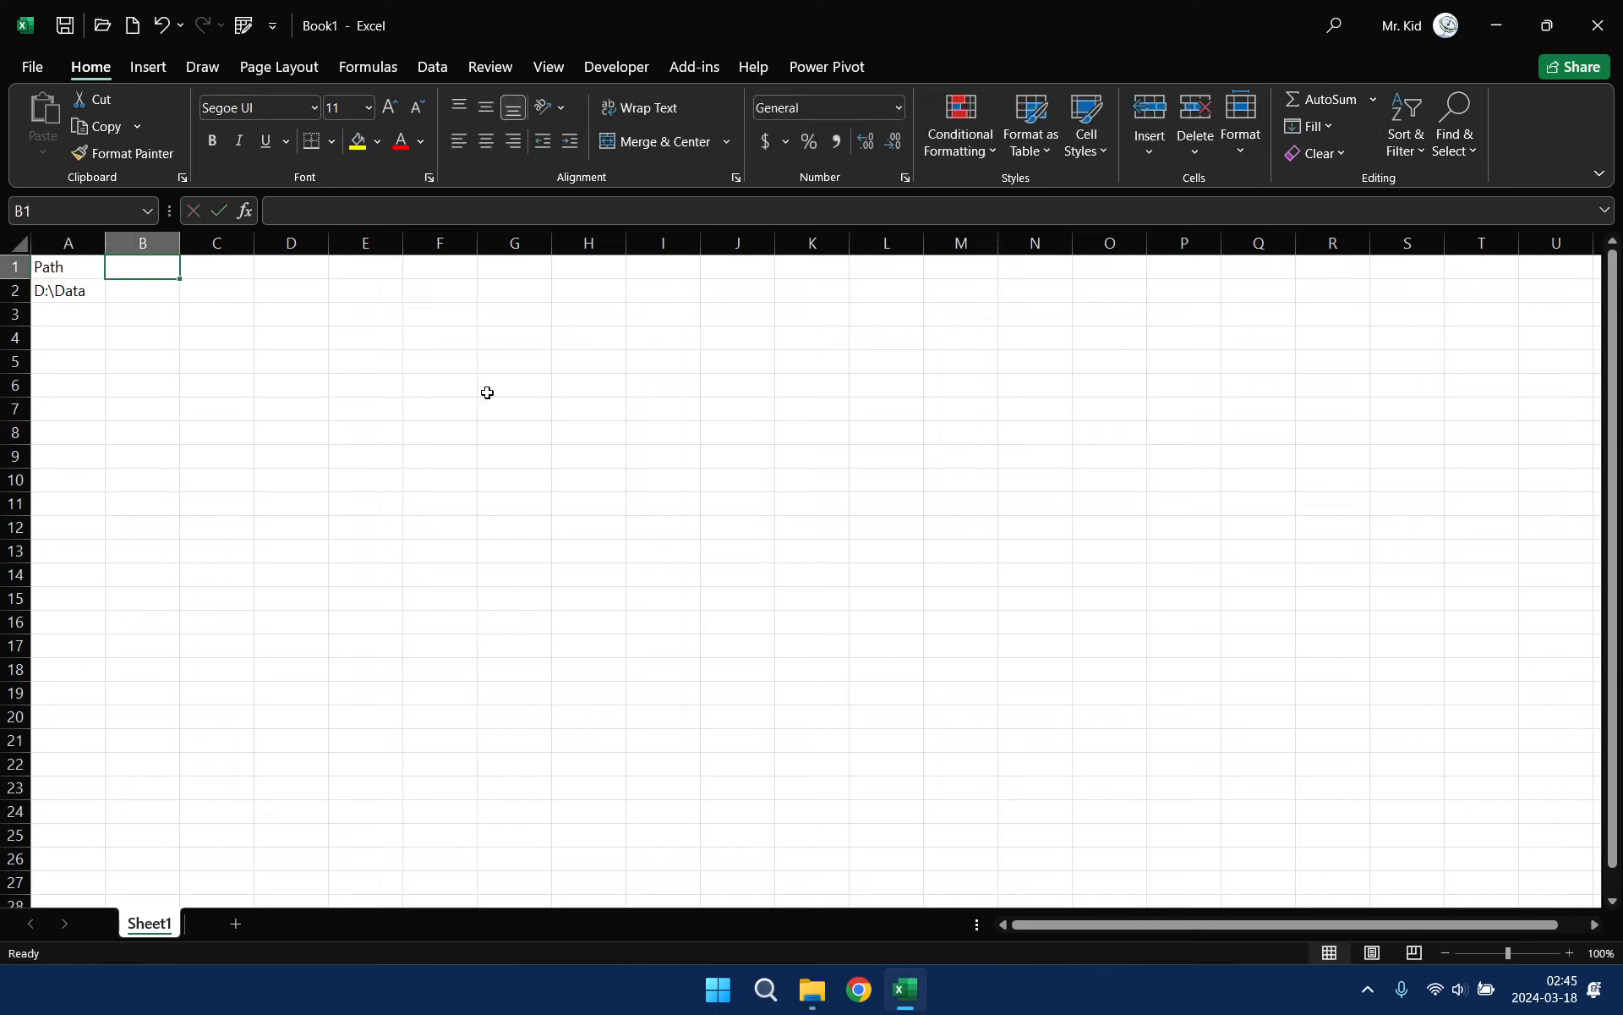
text(Updat)
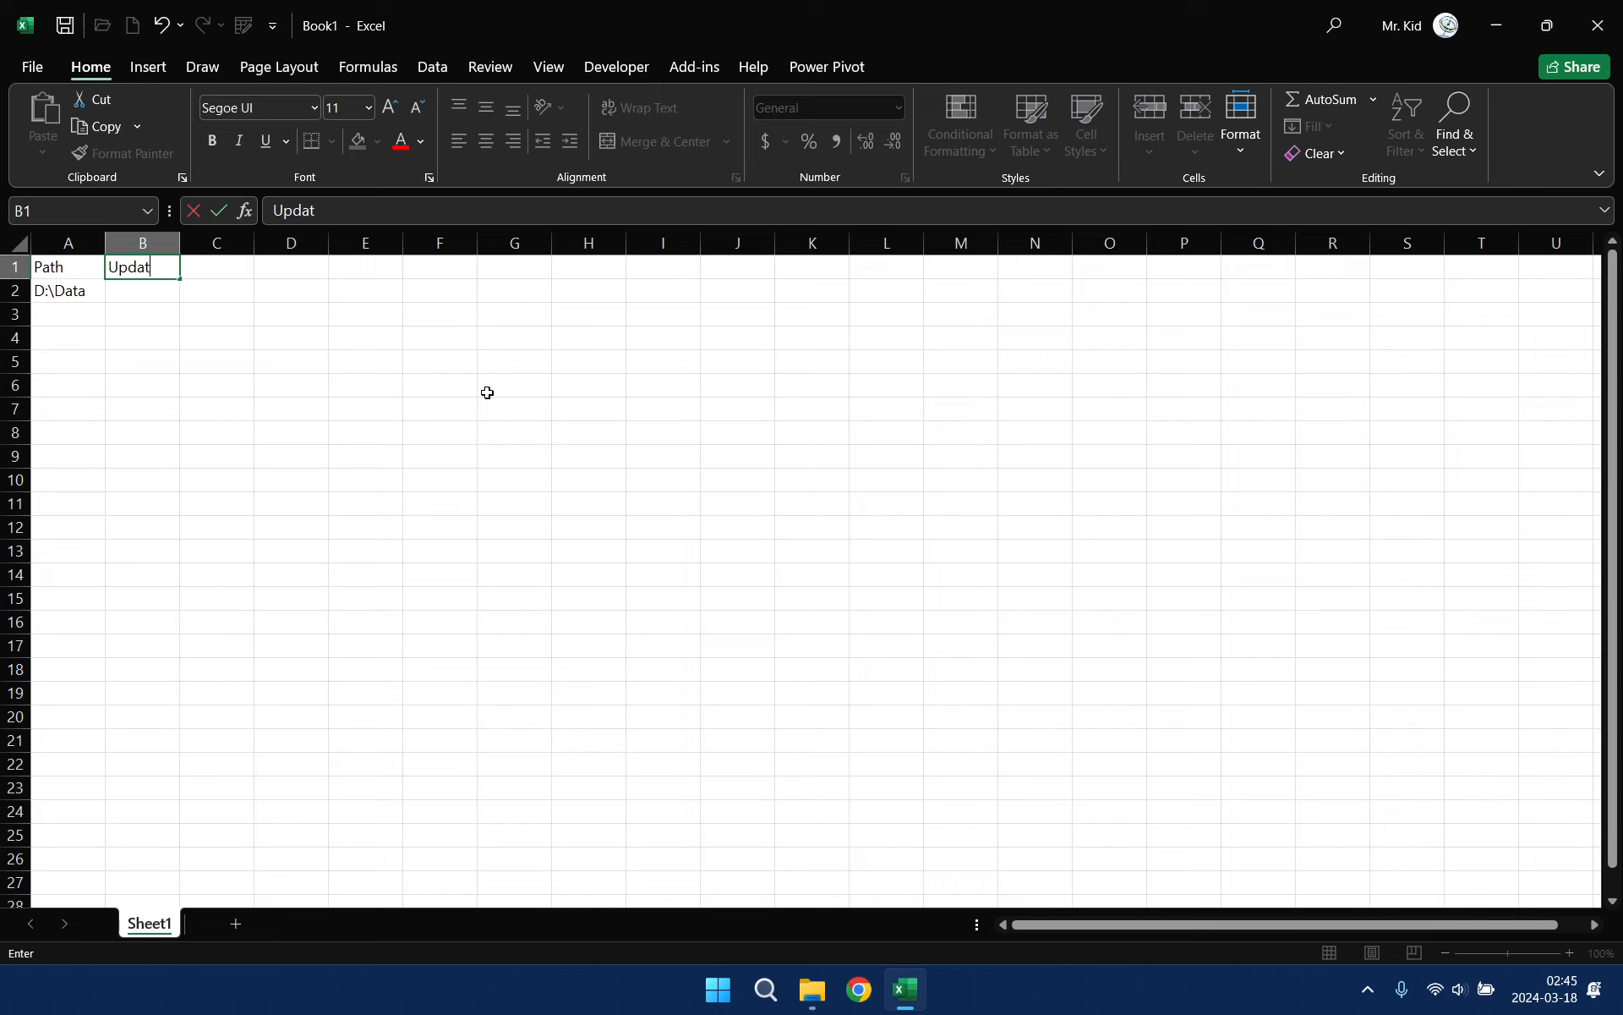
text(eTime)
click(147, 292)
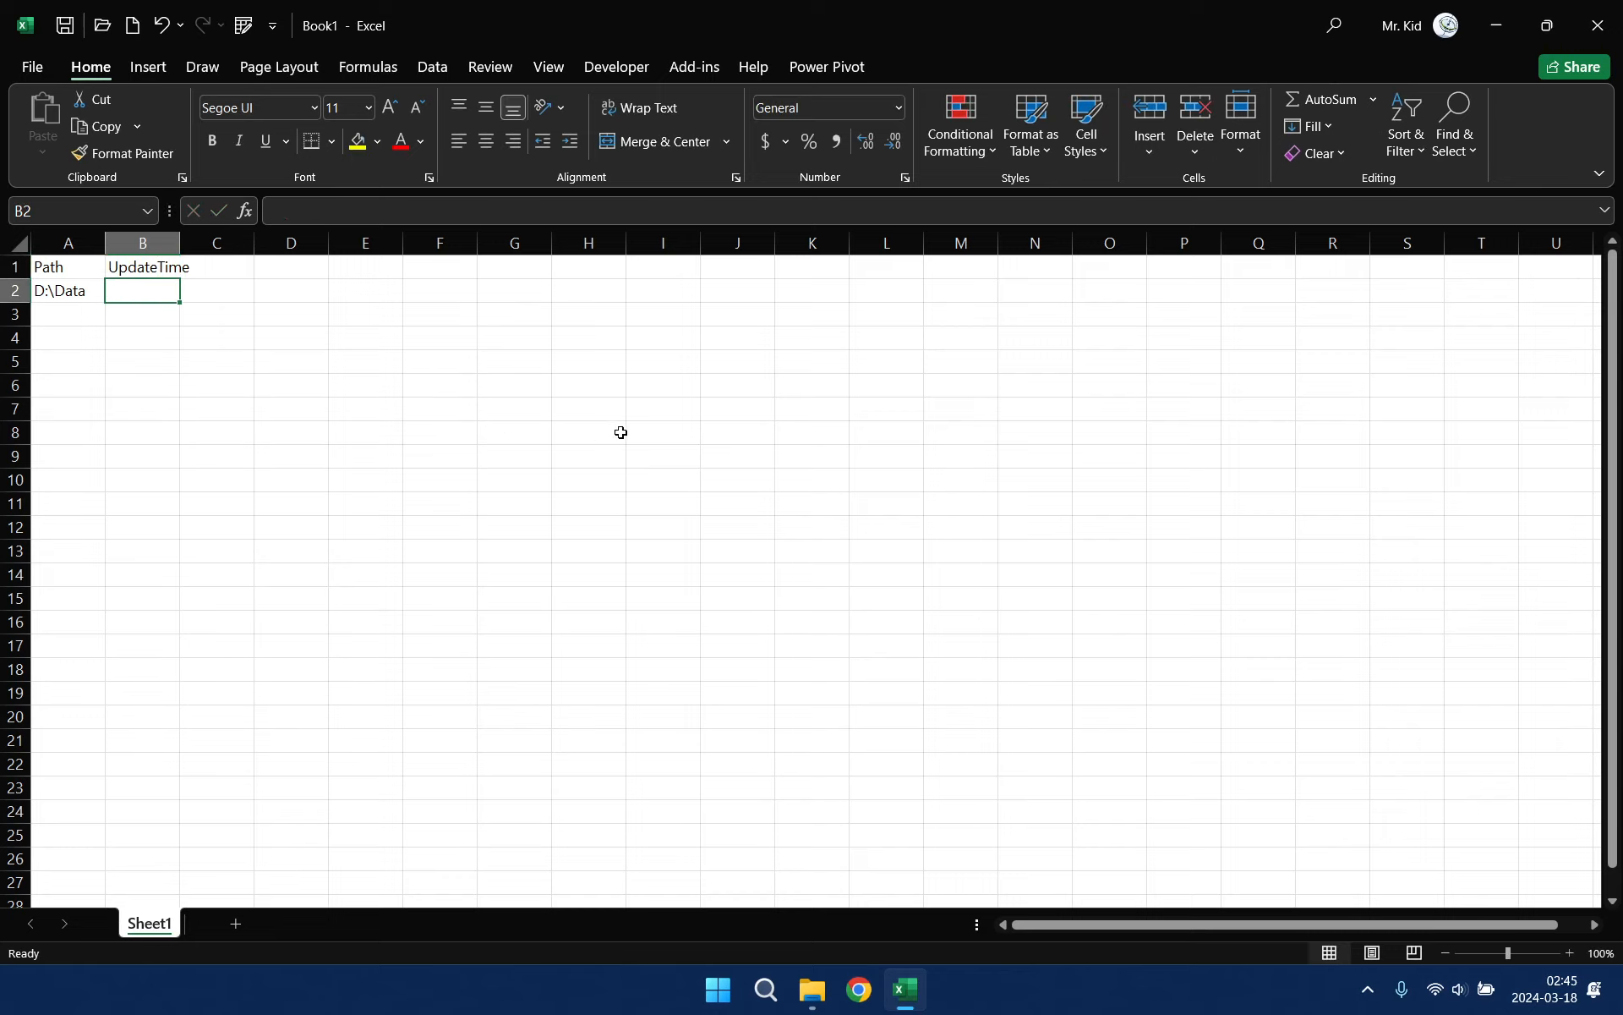
text(=now())
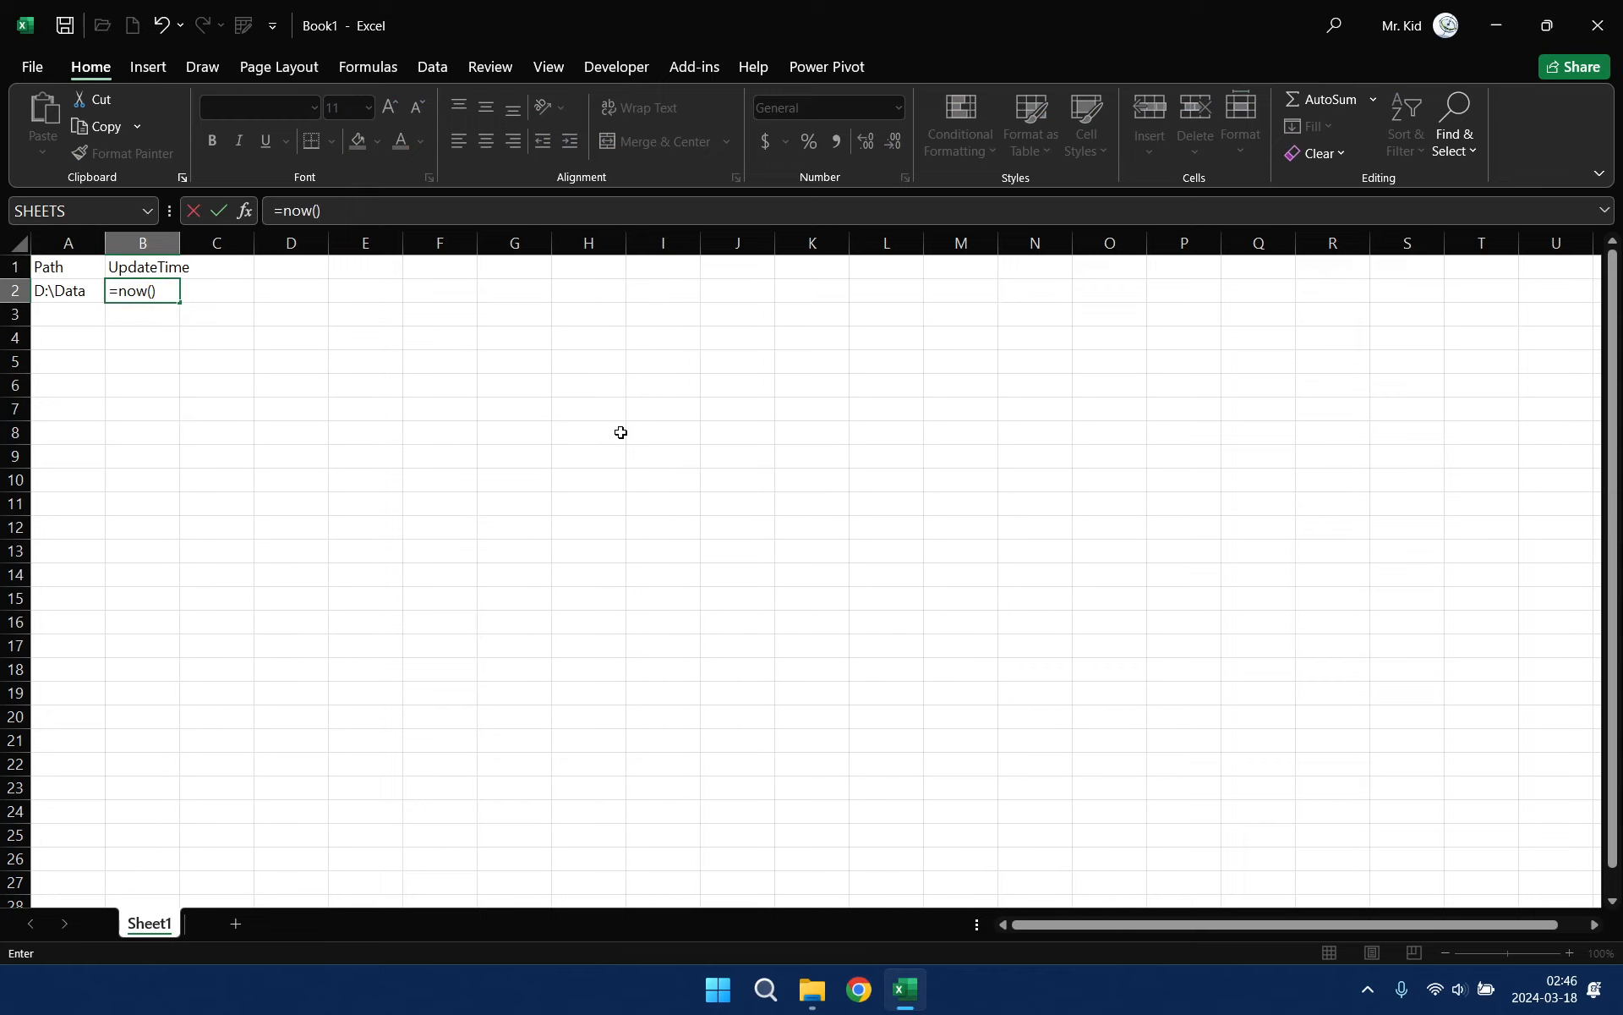
key(Return)
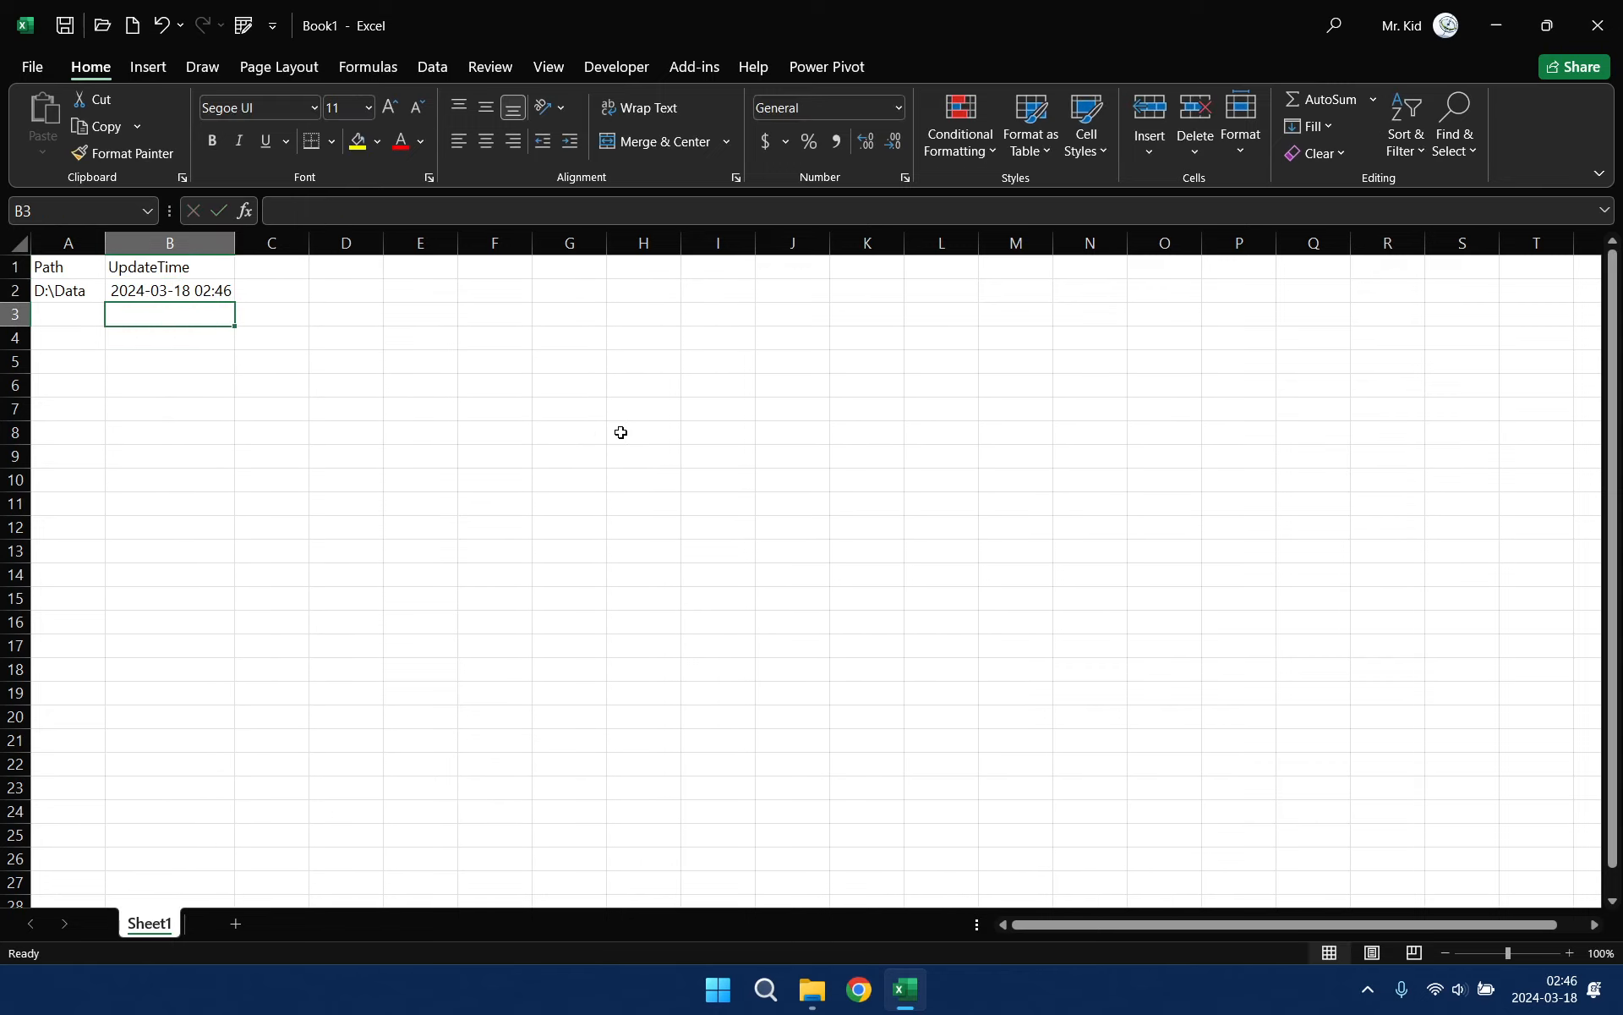
click(198, 293)
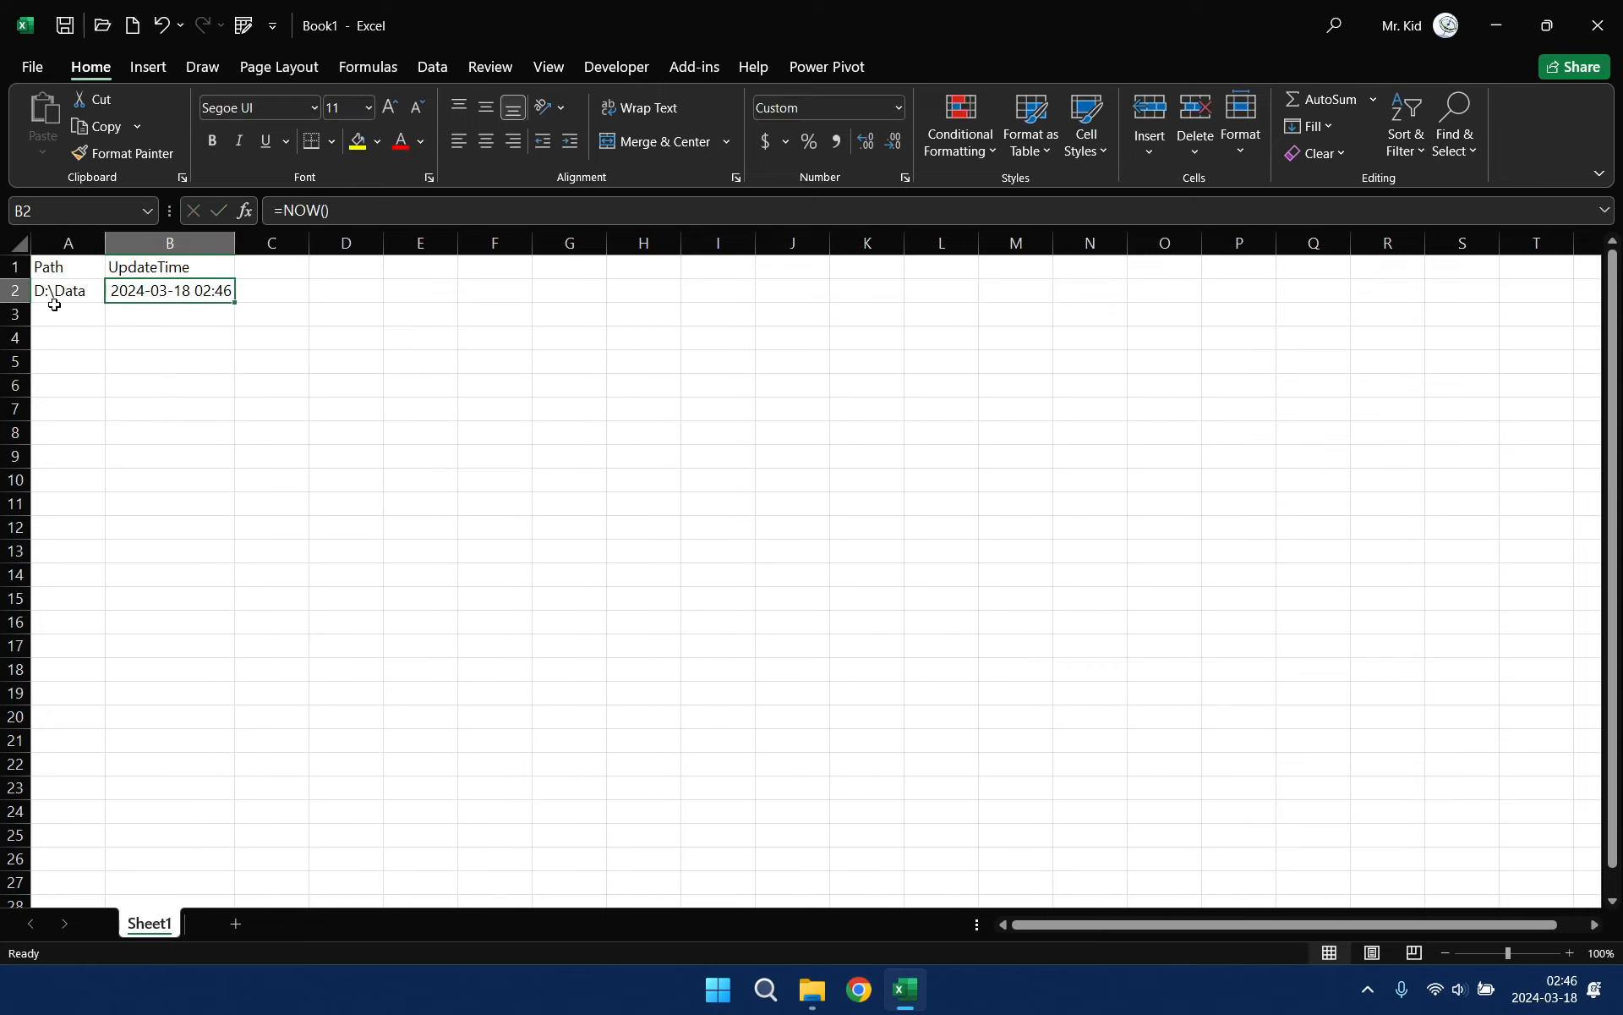
Step: Format A1:B2 as a table with headers and name the table defProc
drag(83, 265, 174, 292)
click(1048, 146)
click(1040, 224)
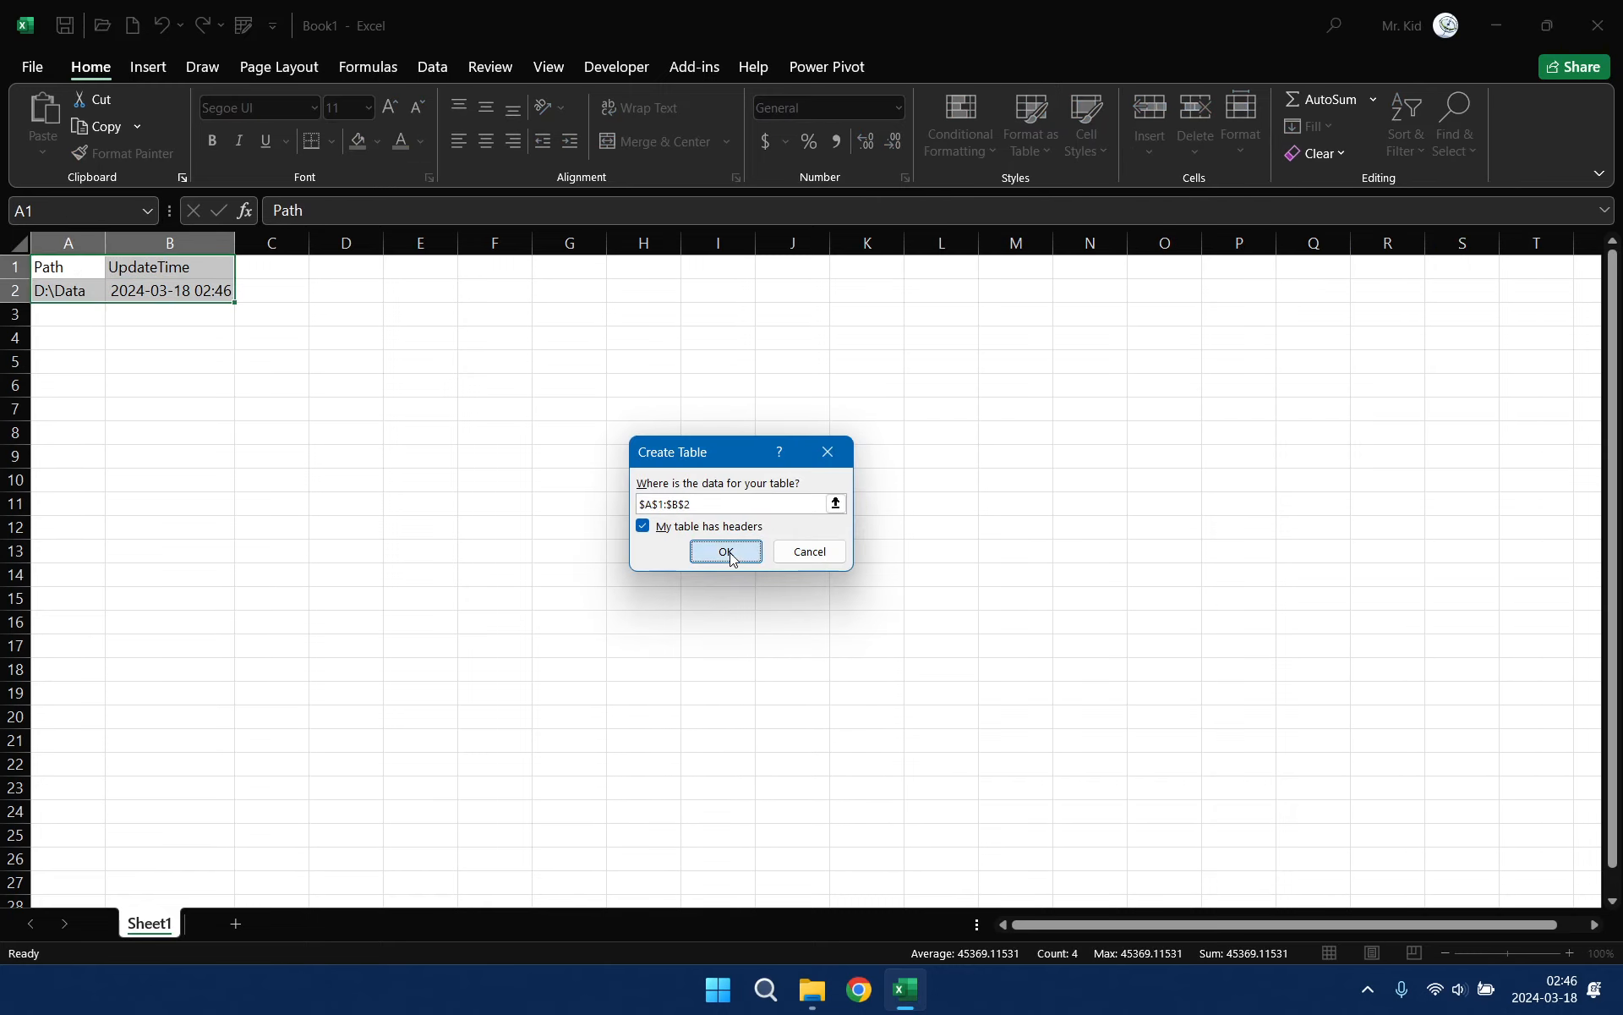
click(728, 552)
click(96, 128)
text(de)
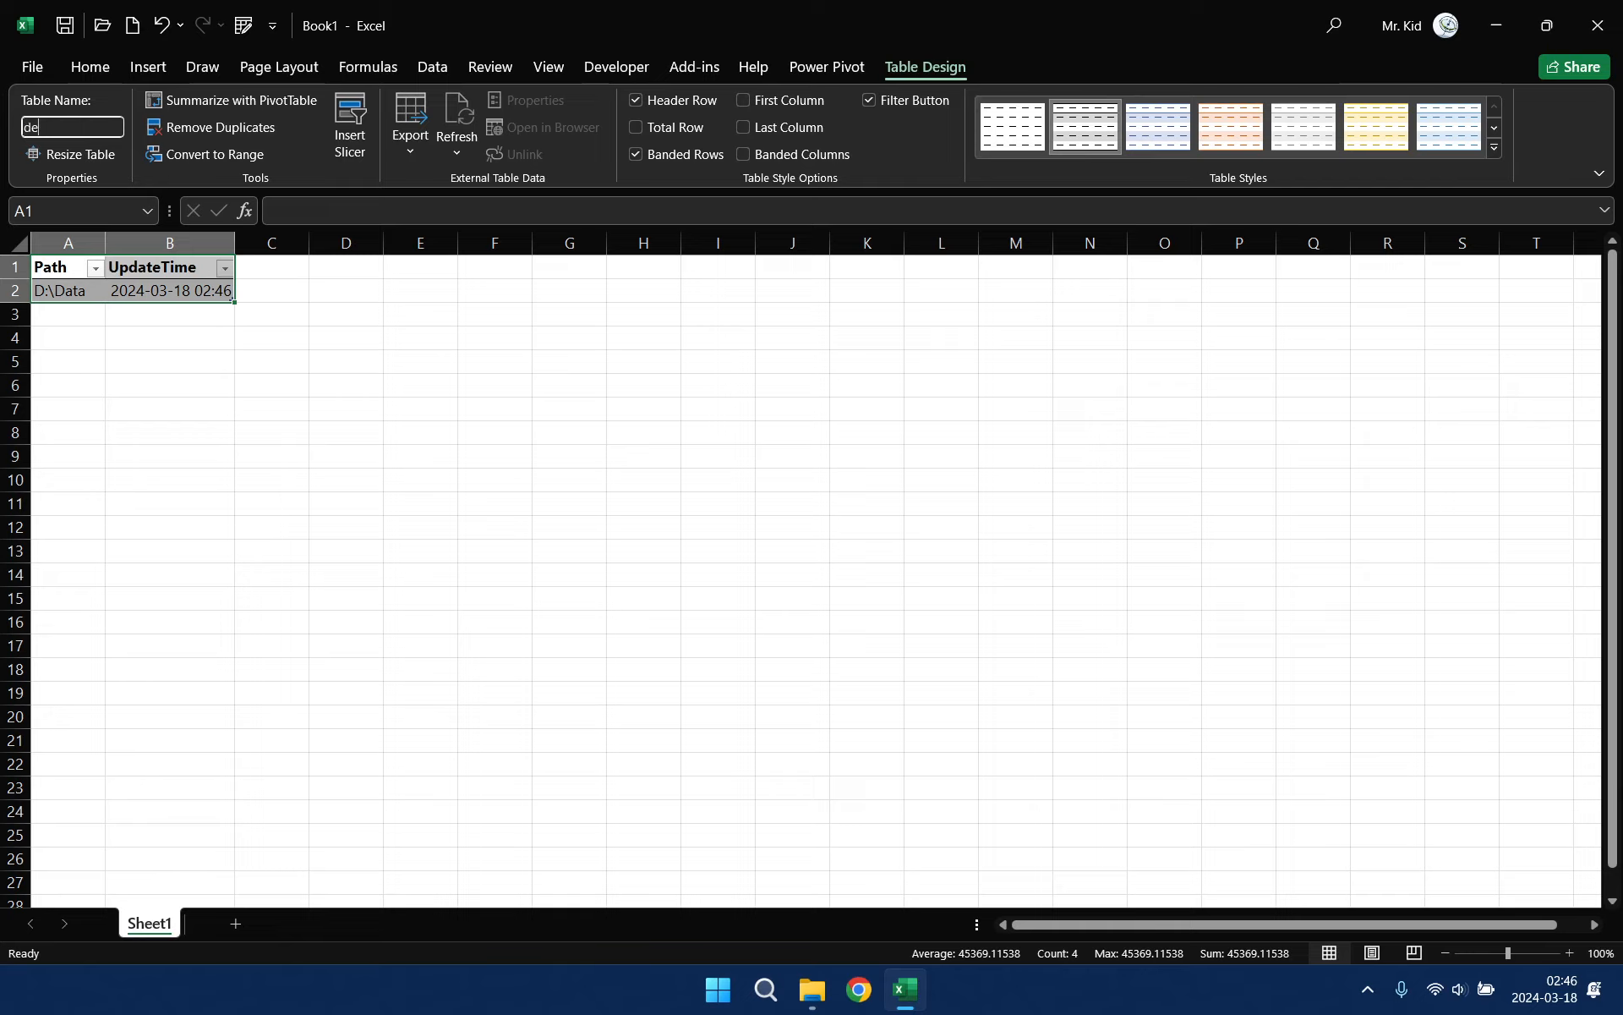
text(fProc)
key(Return)
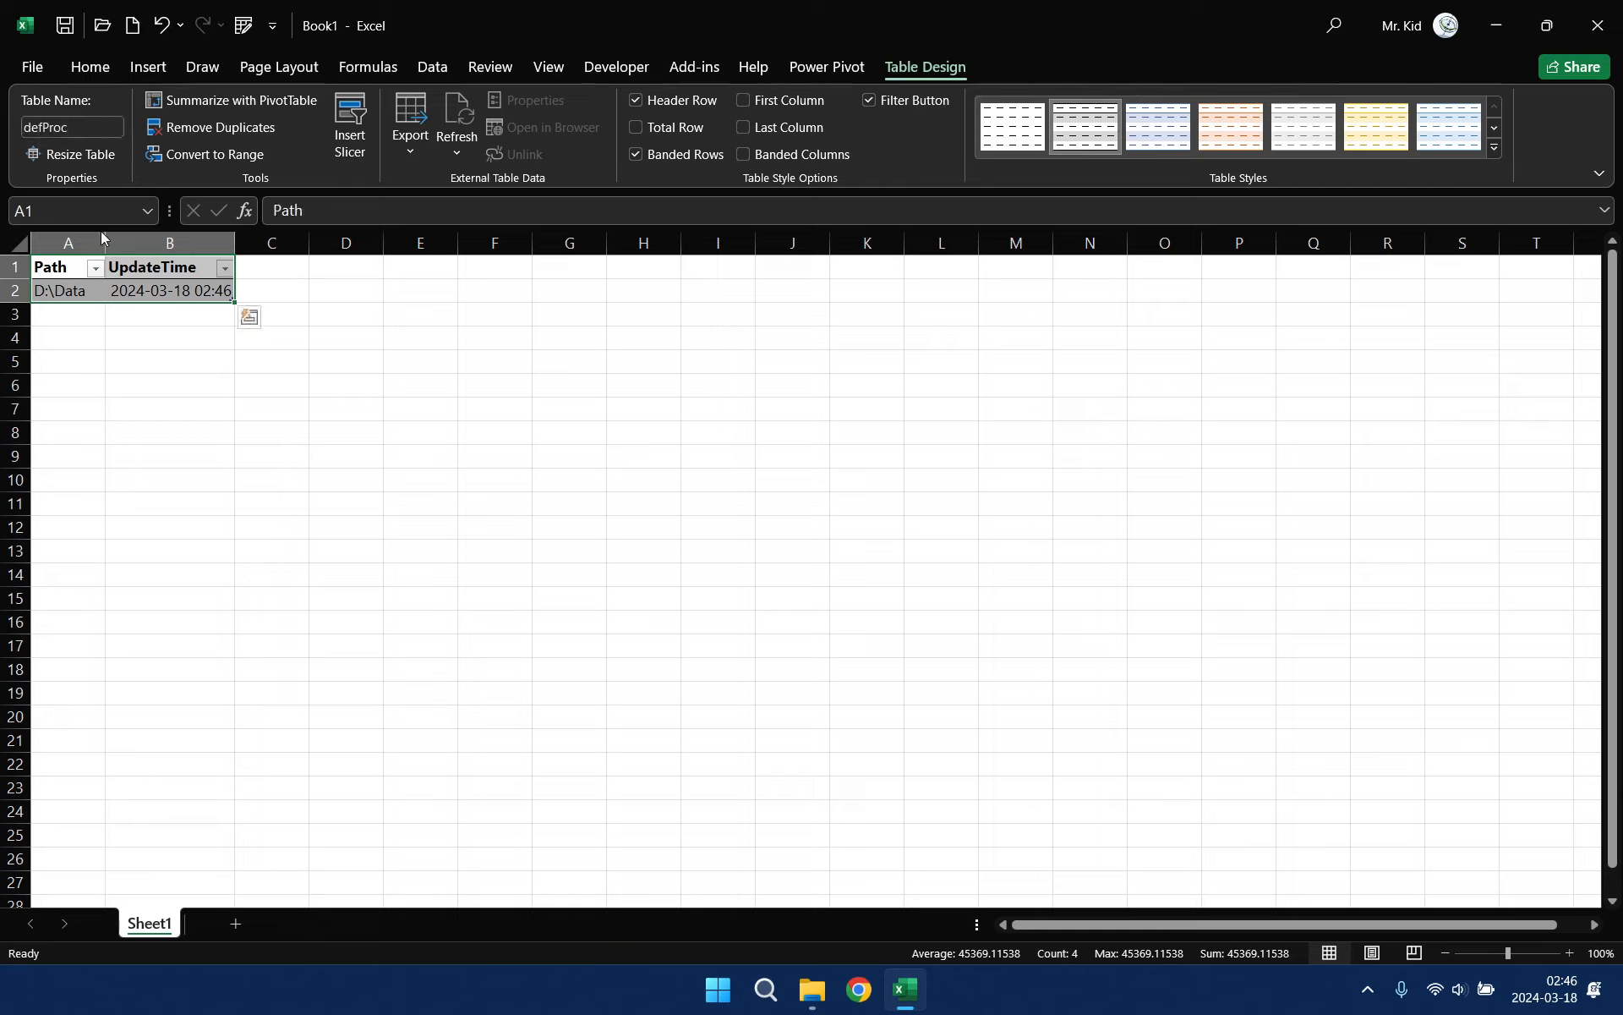
Step: Freeze the header row above A2 and hide the sheet's gridlines
click(76, 288)
click(549, 67)
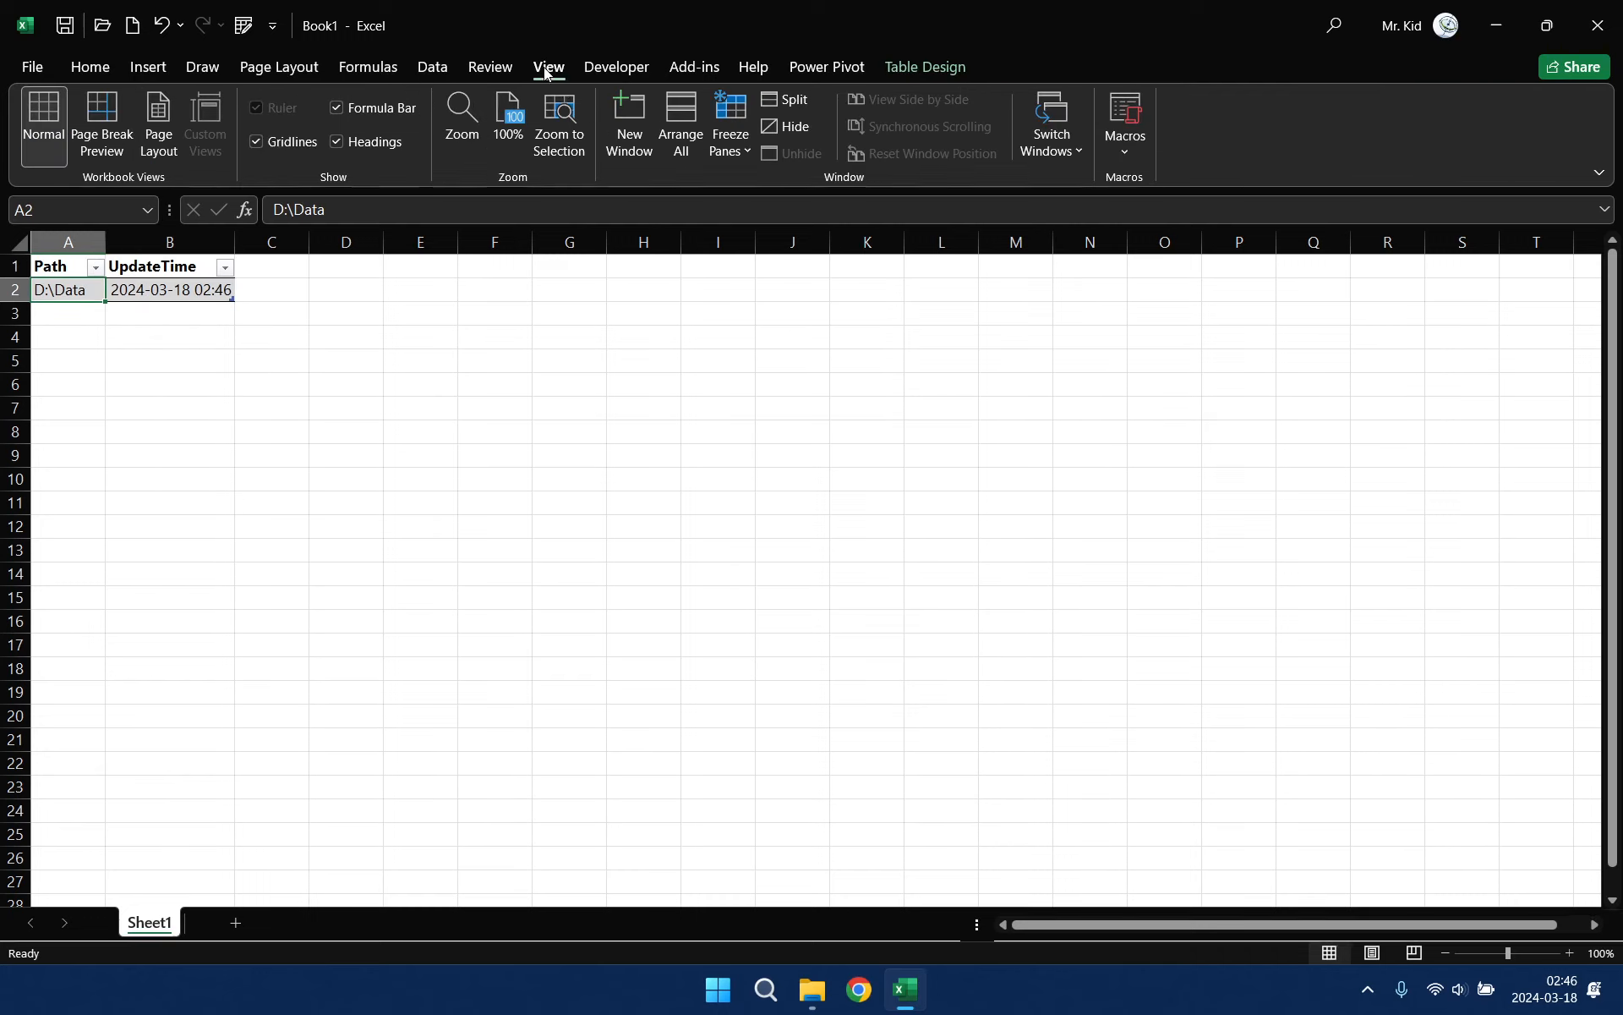
click(731, 135)
click(782, 245)
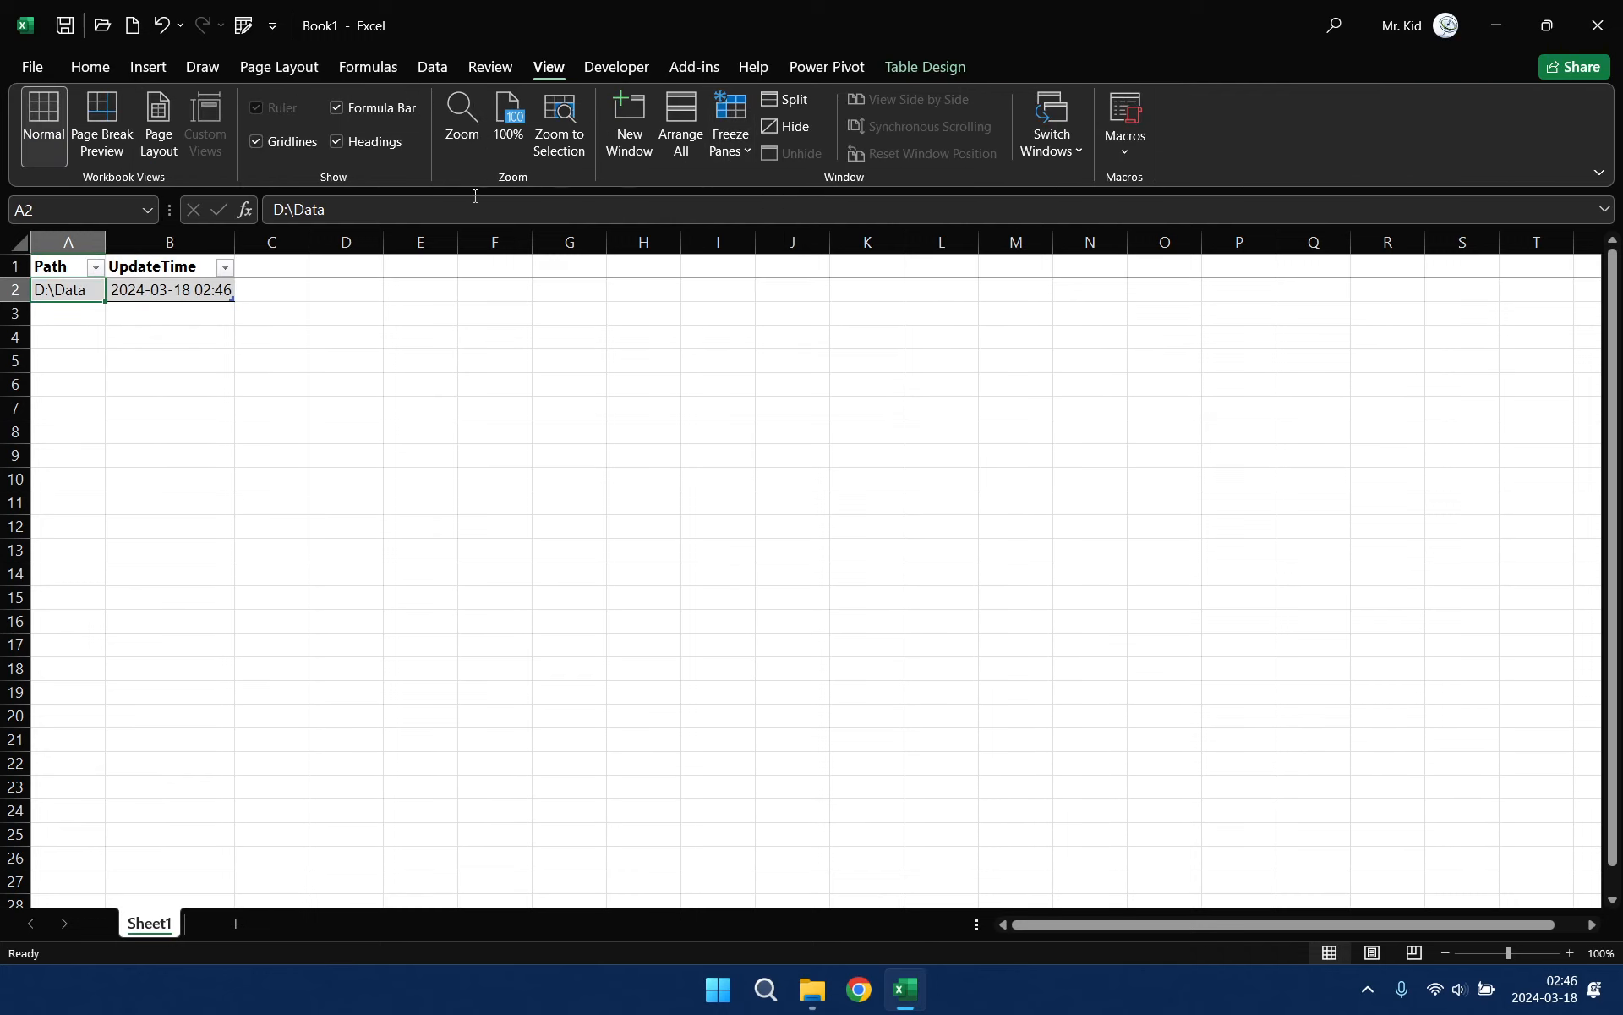
click(294, 143)
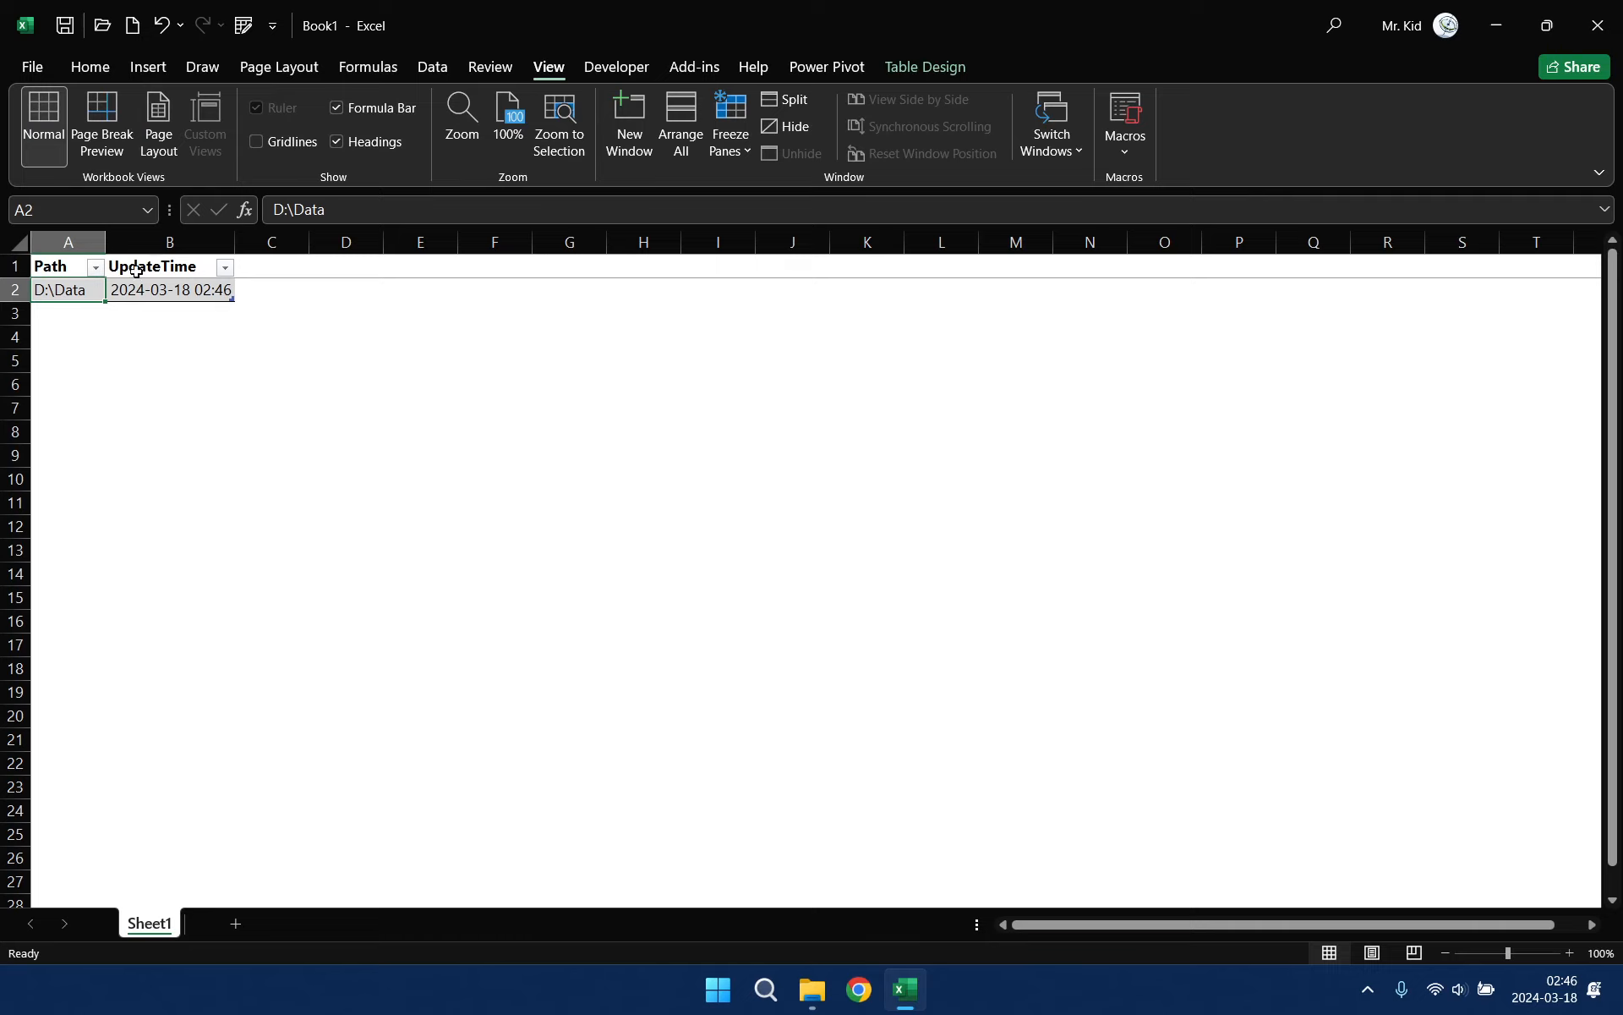
Step: Load the defProc table into Power Query and set the Path column to Text and UpdateTime to Date/Time
click(434, 69)
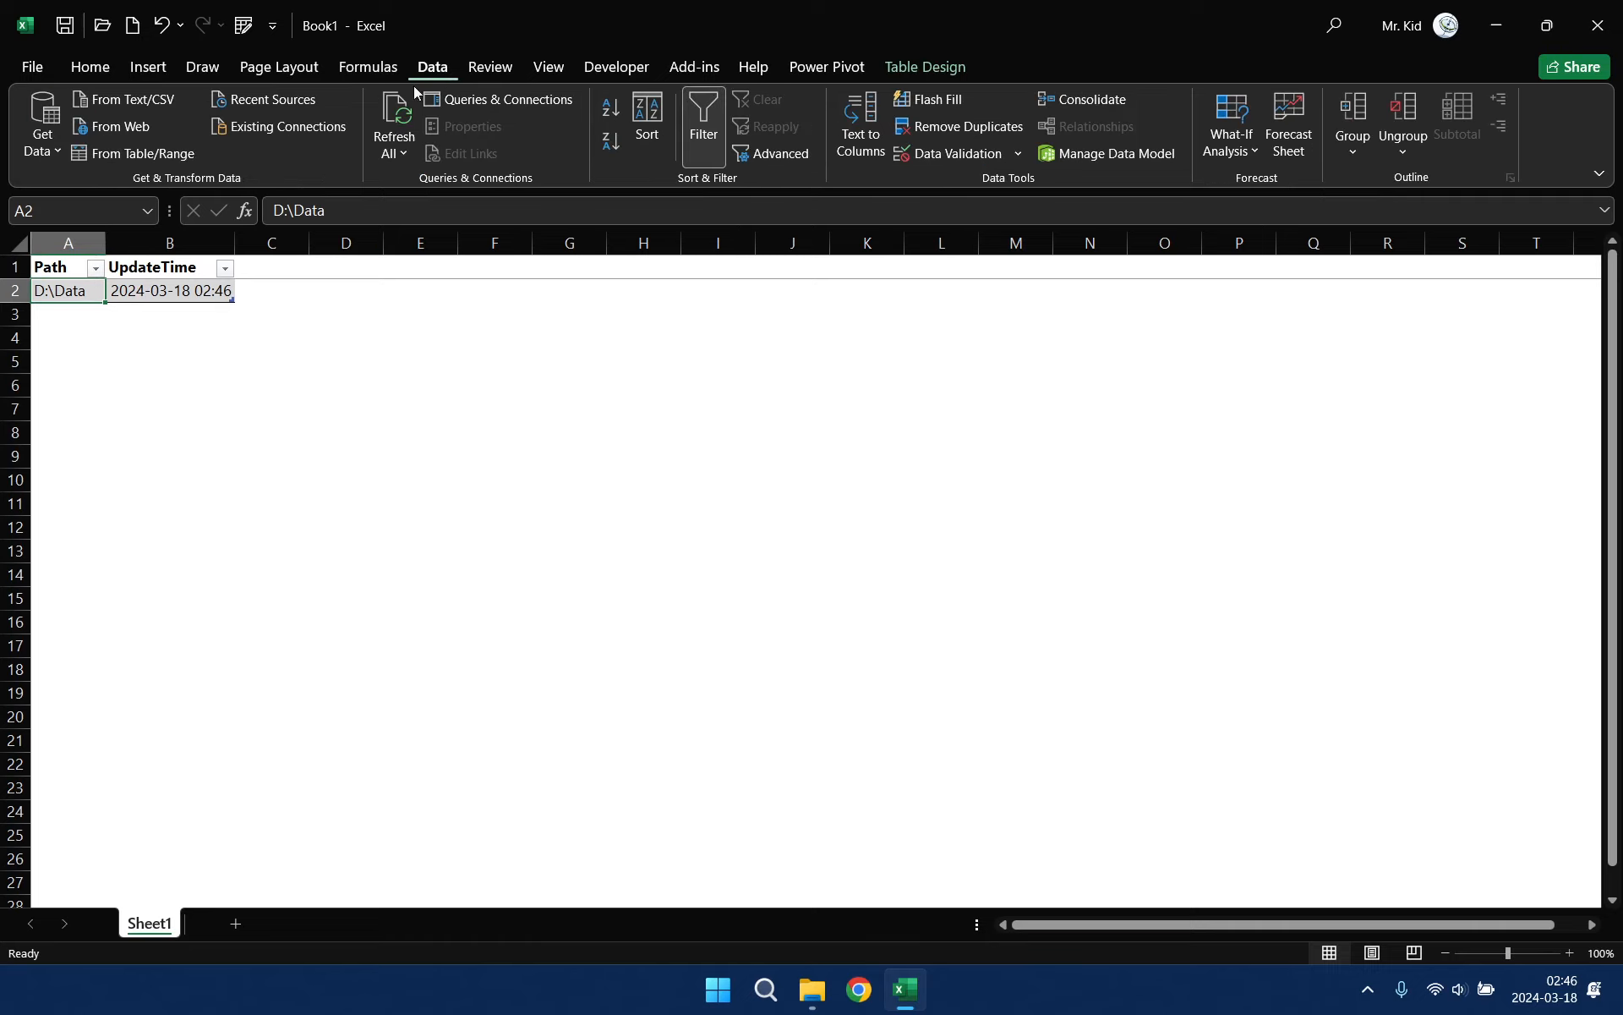
click(163, 153)
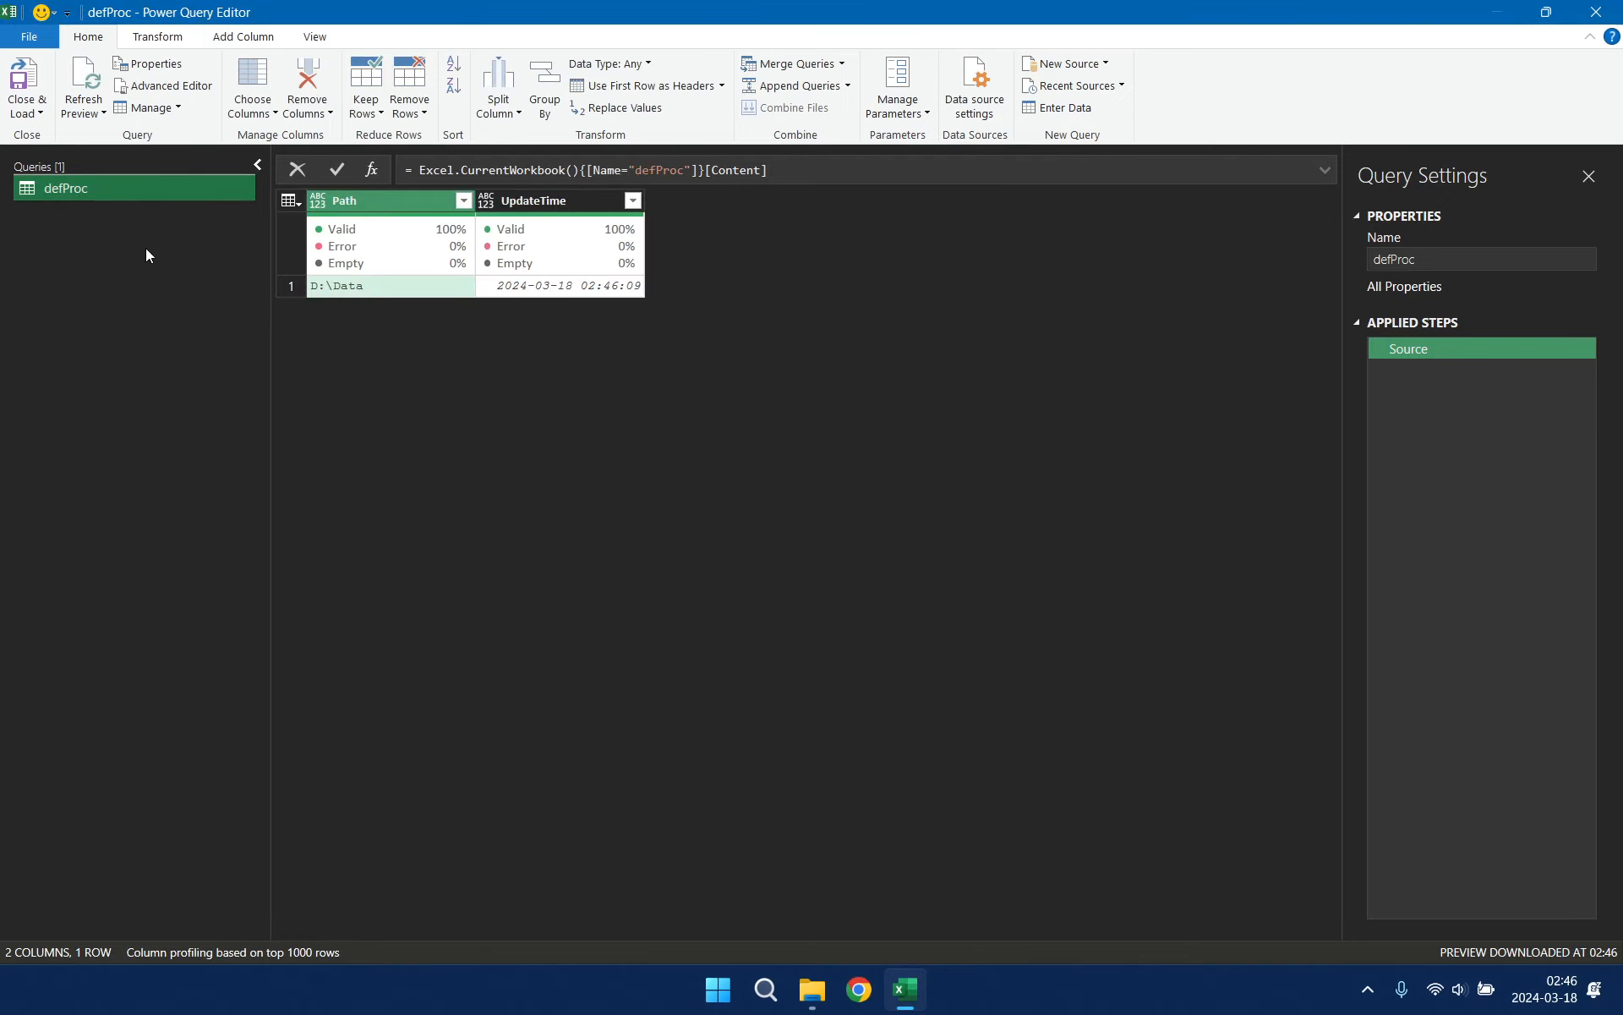
click(647, 65)
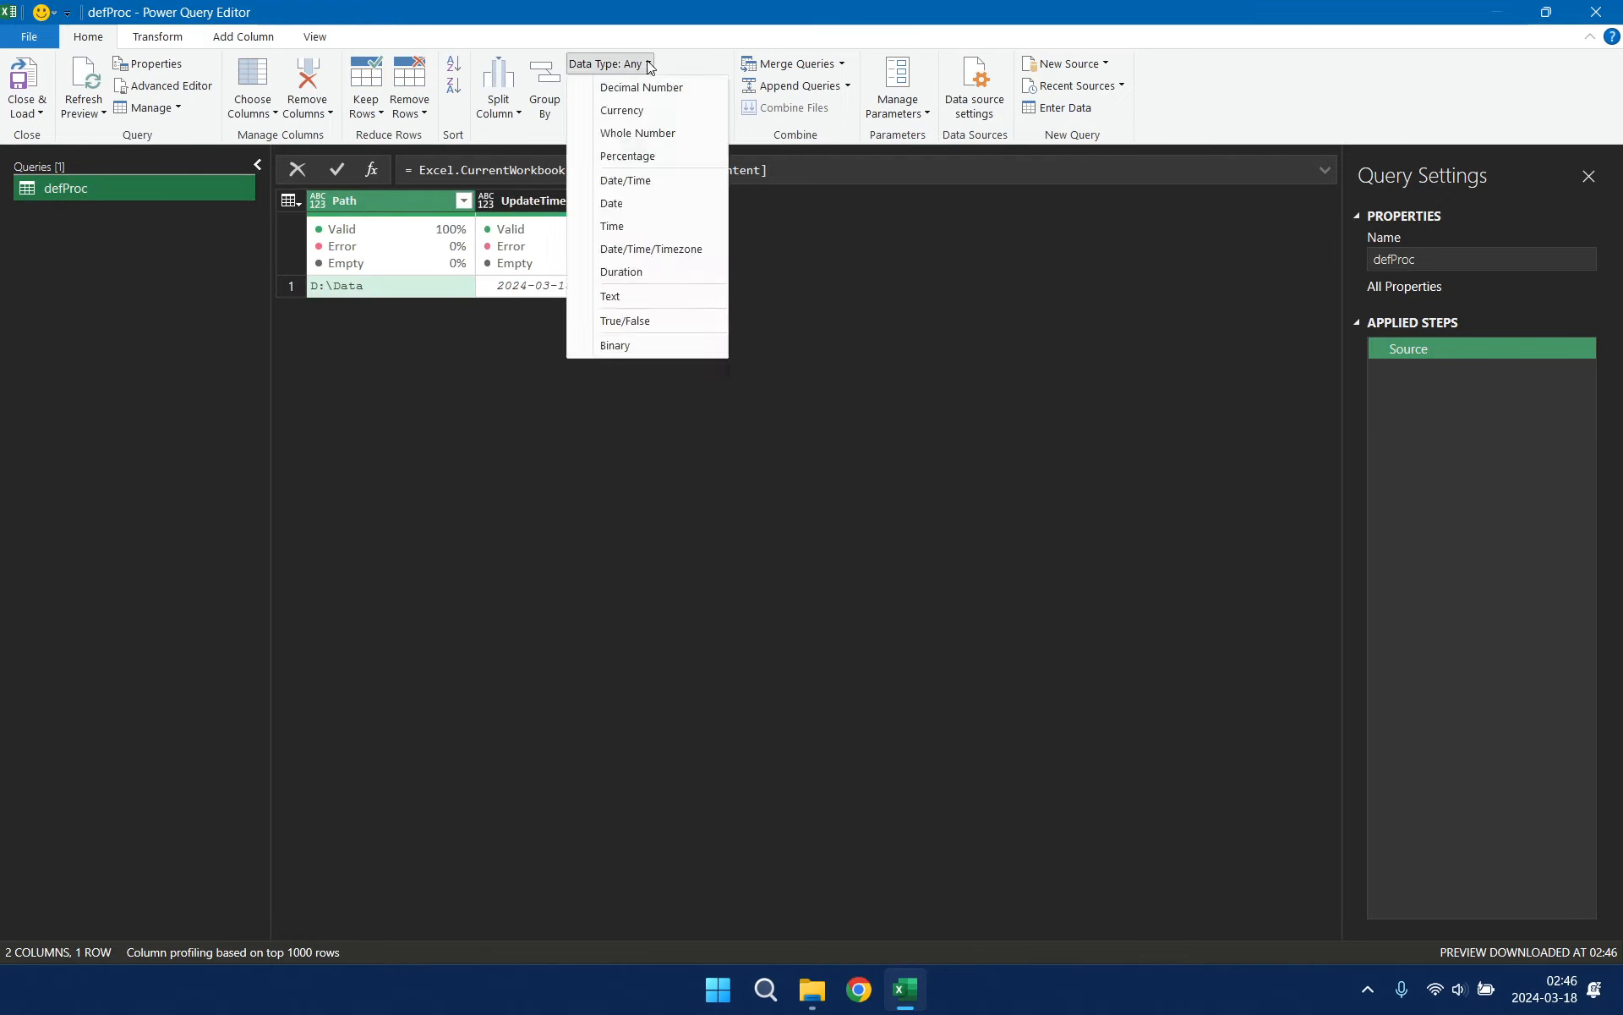
click(623, 297)
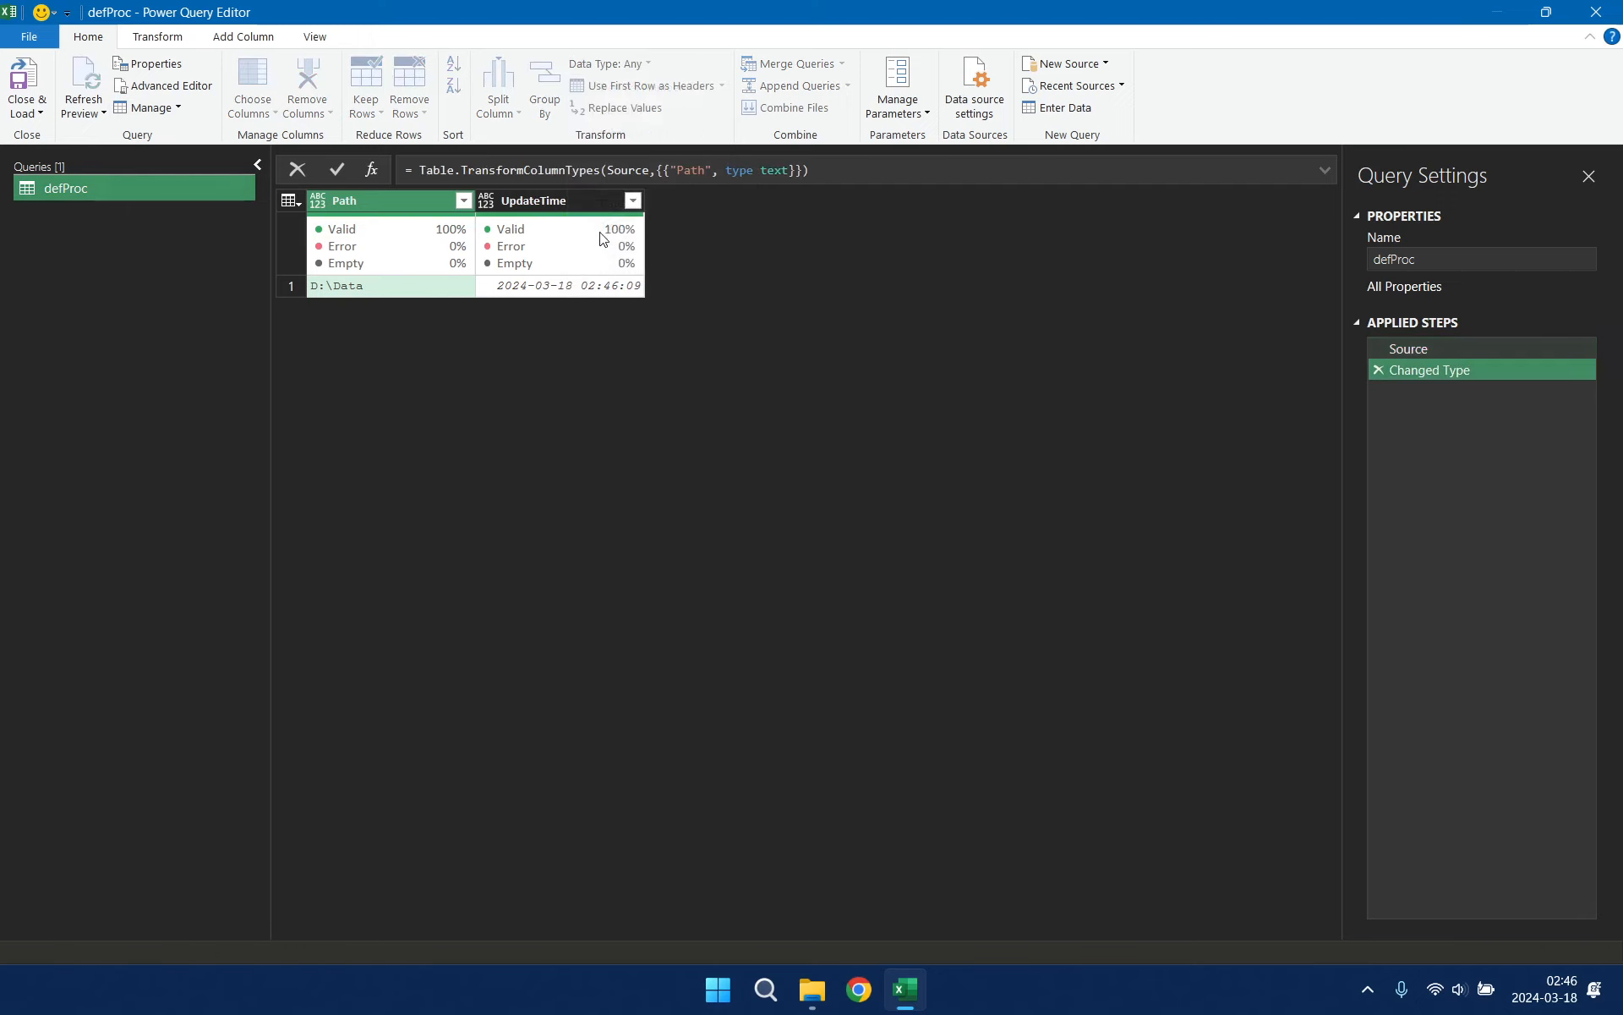
click(577, 200)
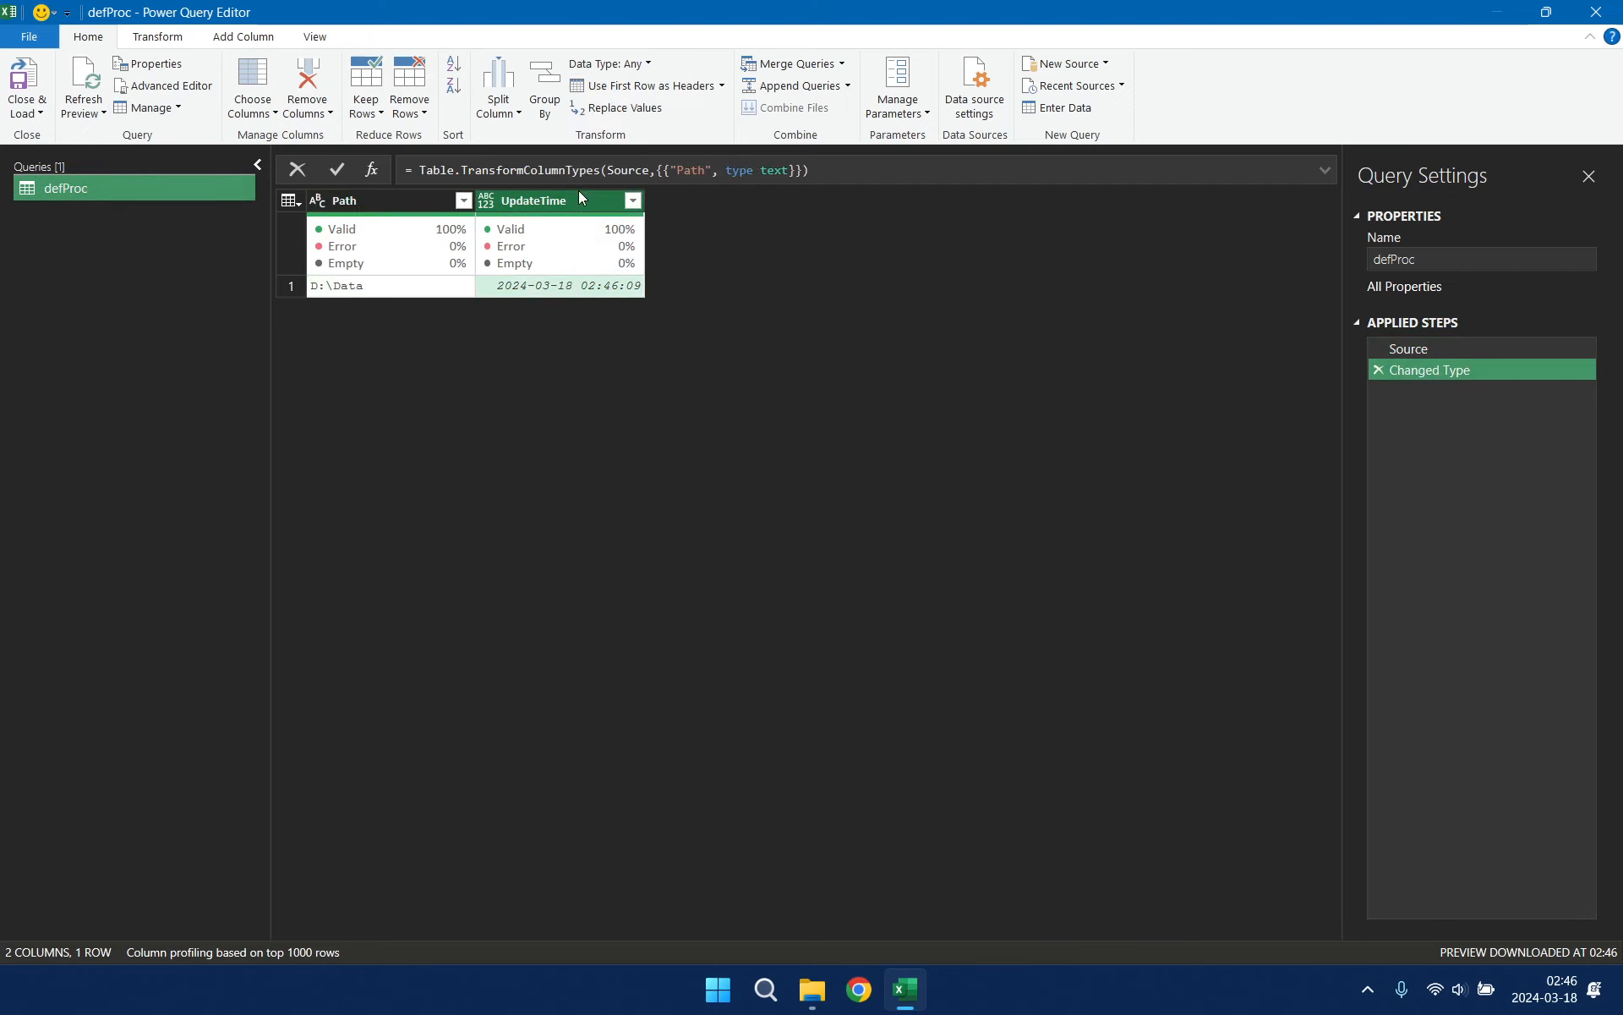
click(648, 65)
click(657, 186)
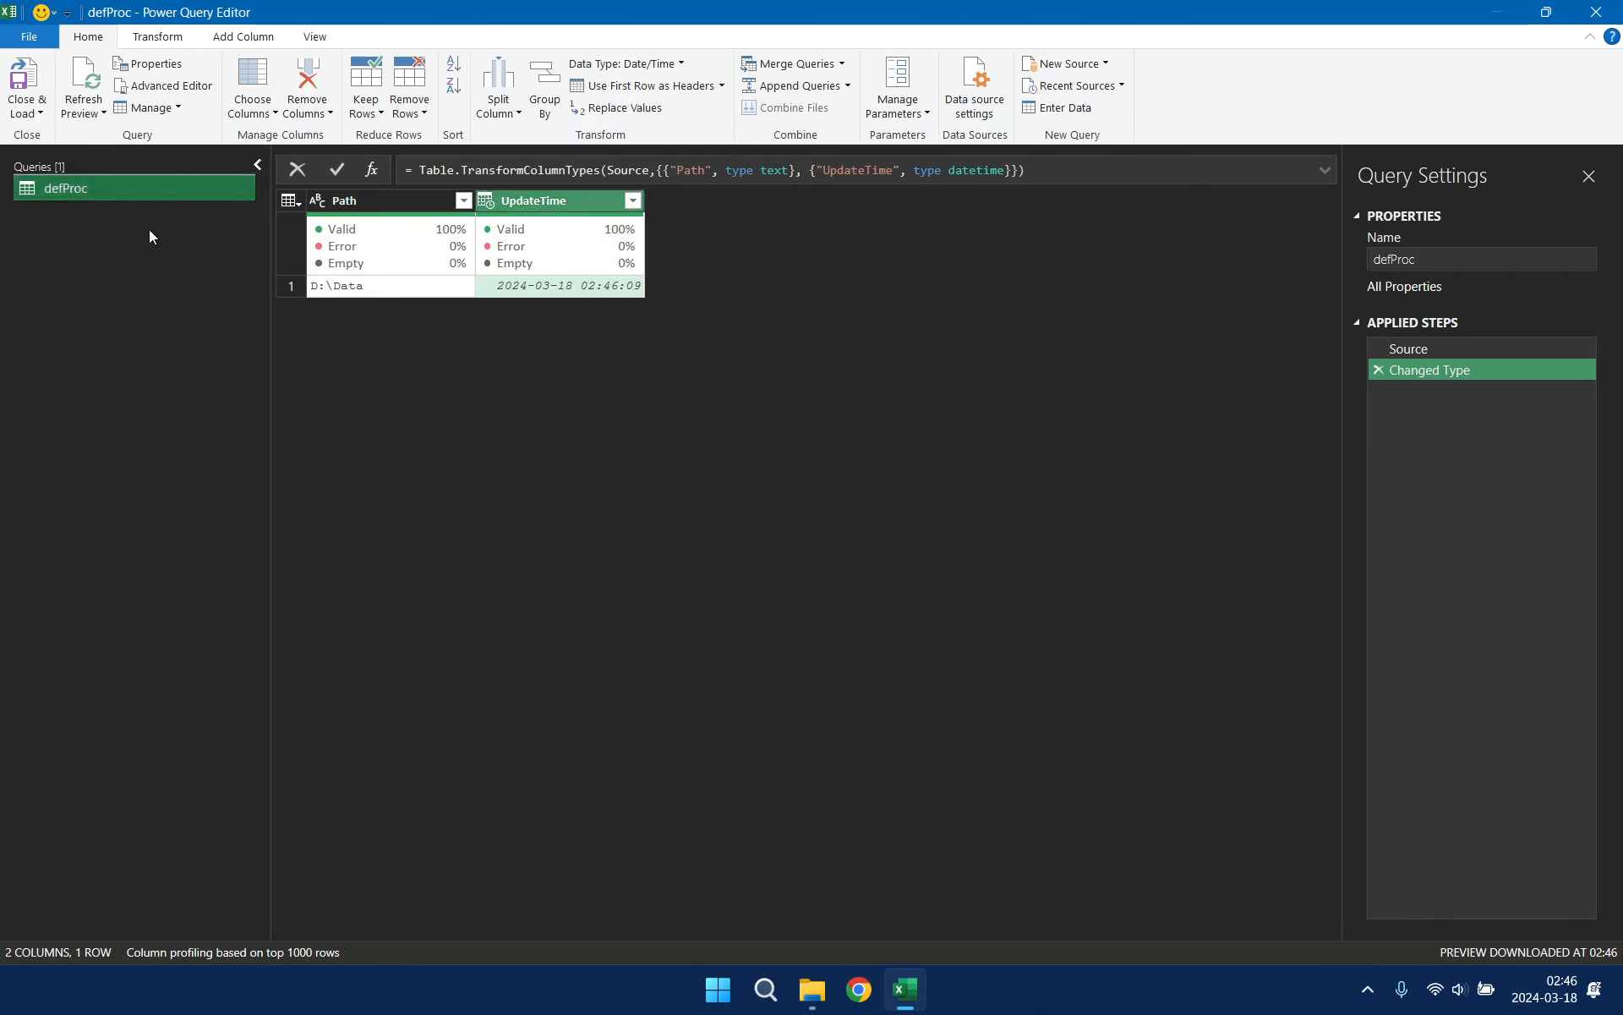
Step: Create a query group named "0. Definitions" and move the defProc query into it
right_click(137, 334)
click(172, 398)
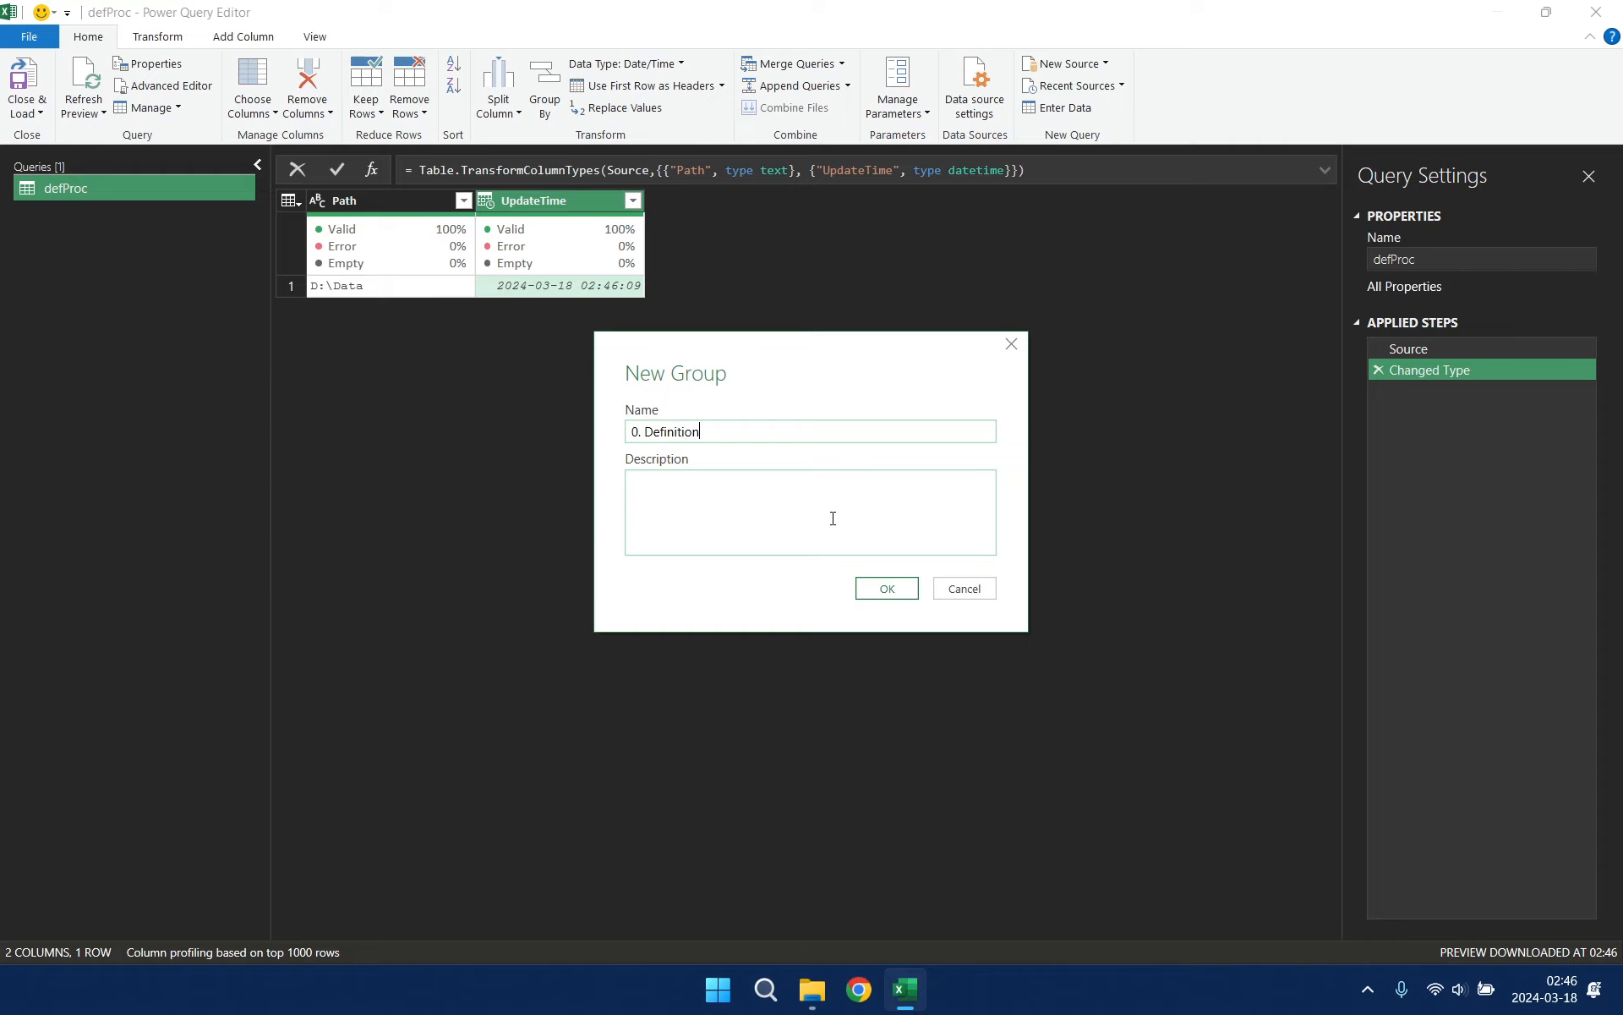
click(901, 593)
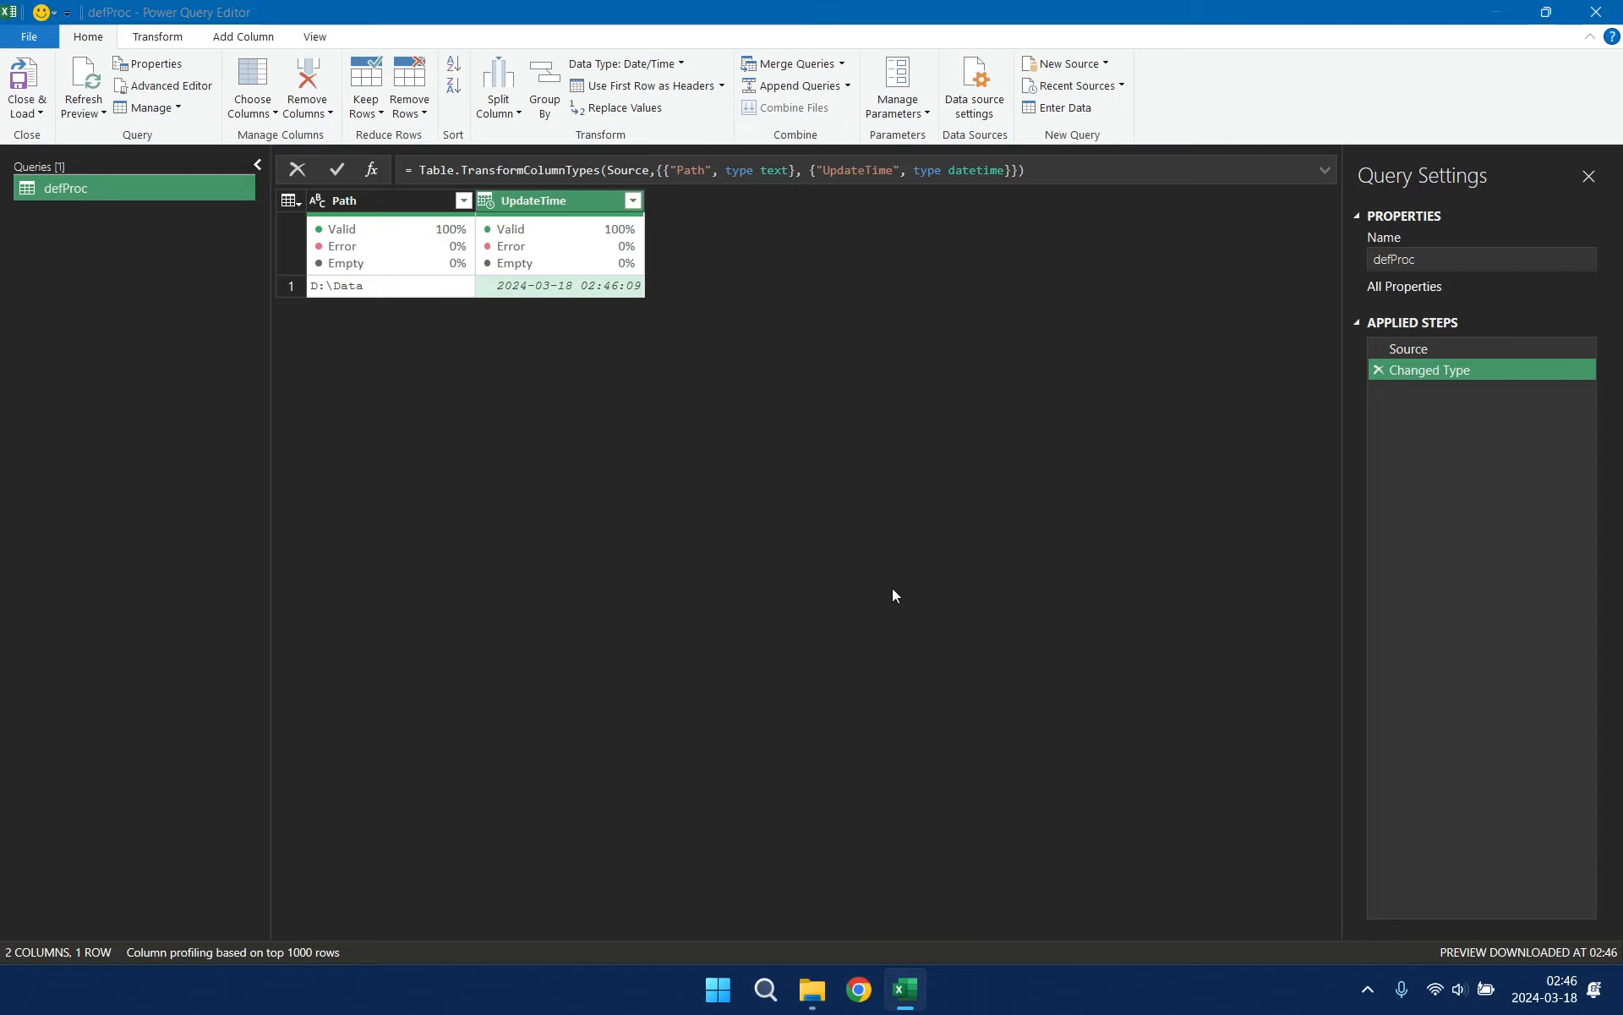
click(93, 239)
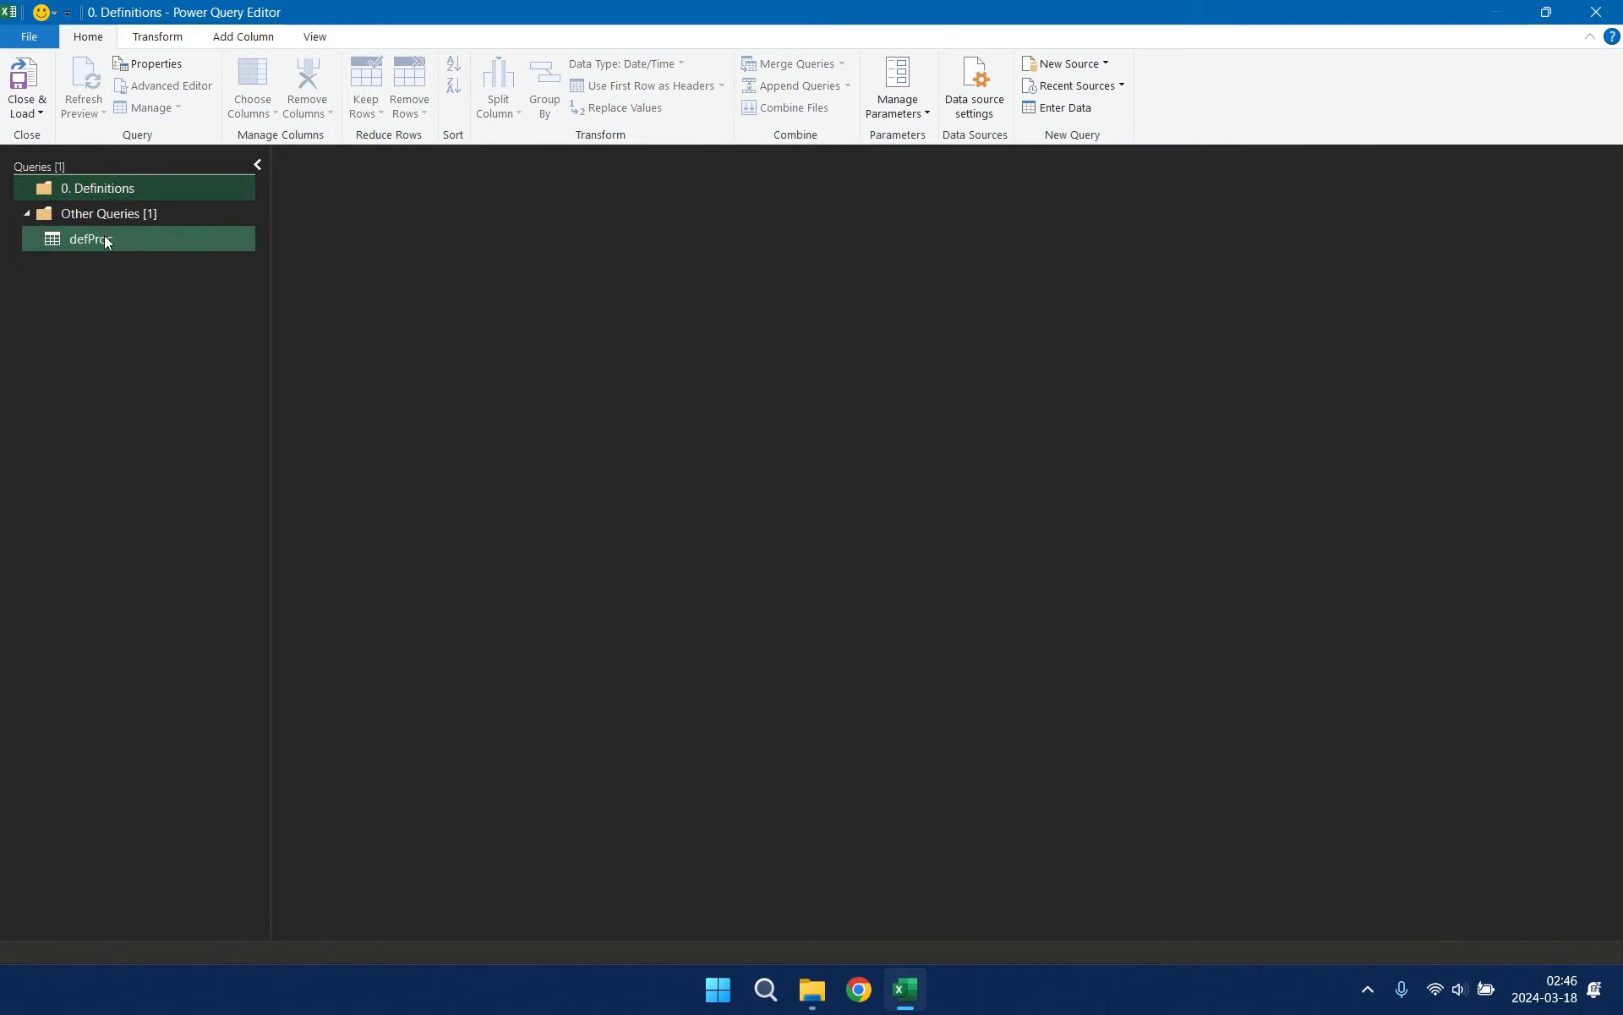
drag(93, 238, 113, 189)
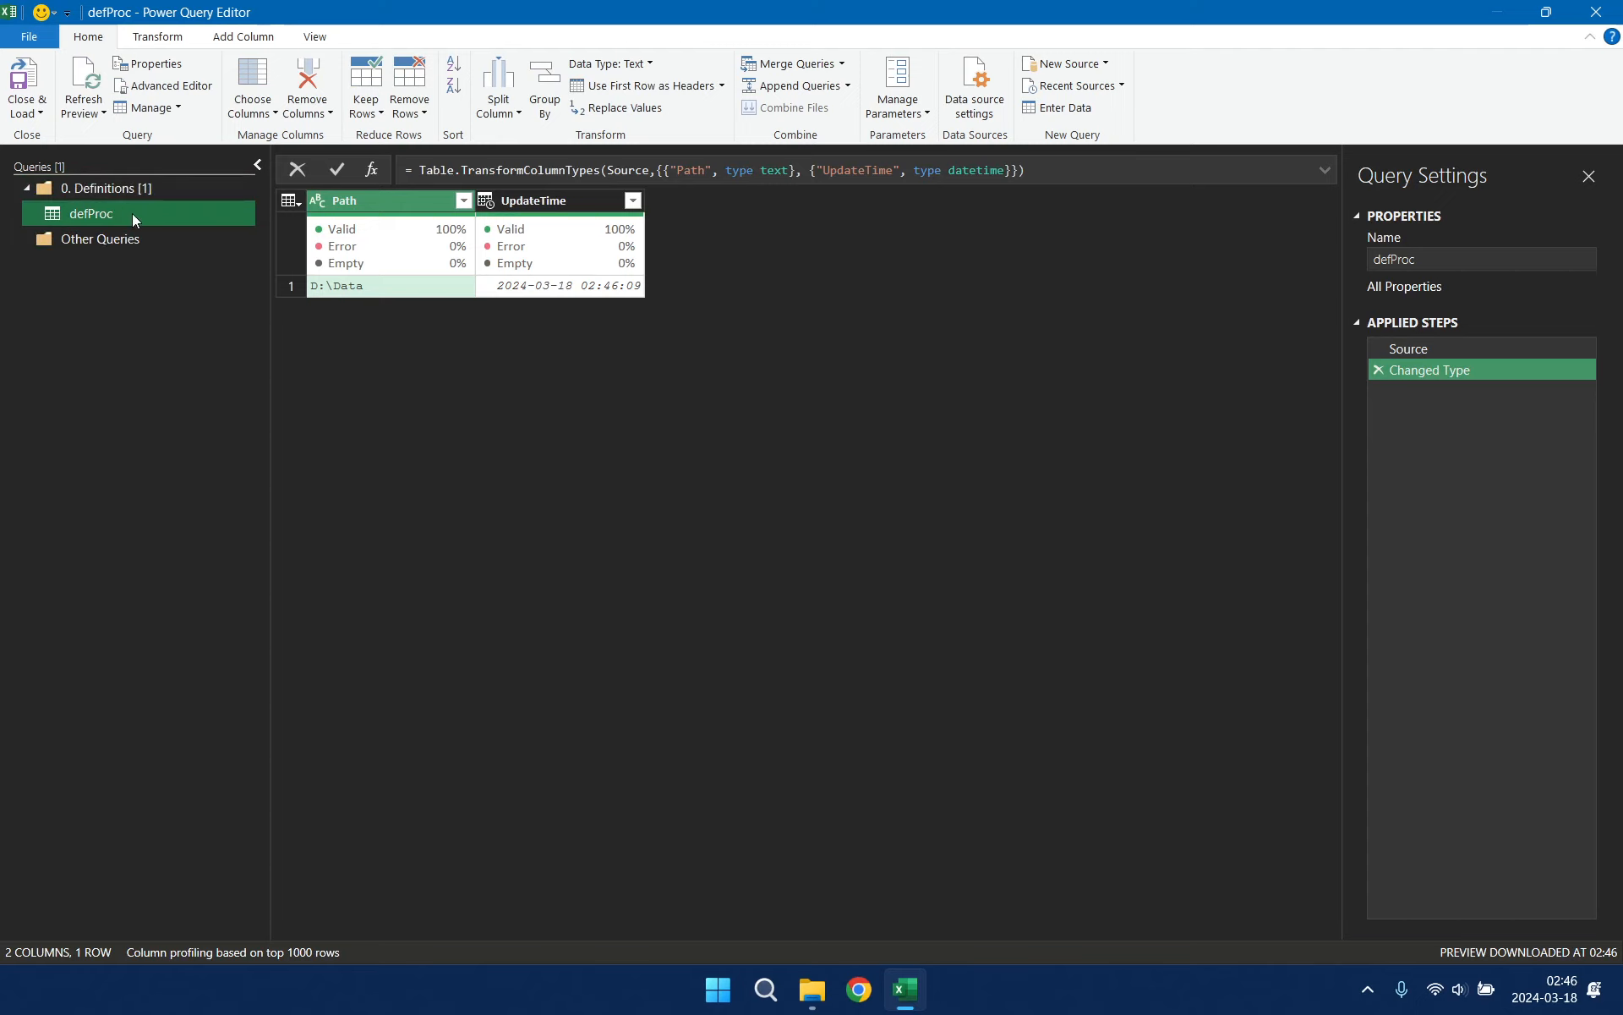
Step: Create a reference query from defProc and rename it defPath
click(398, 287)
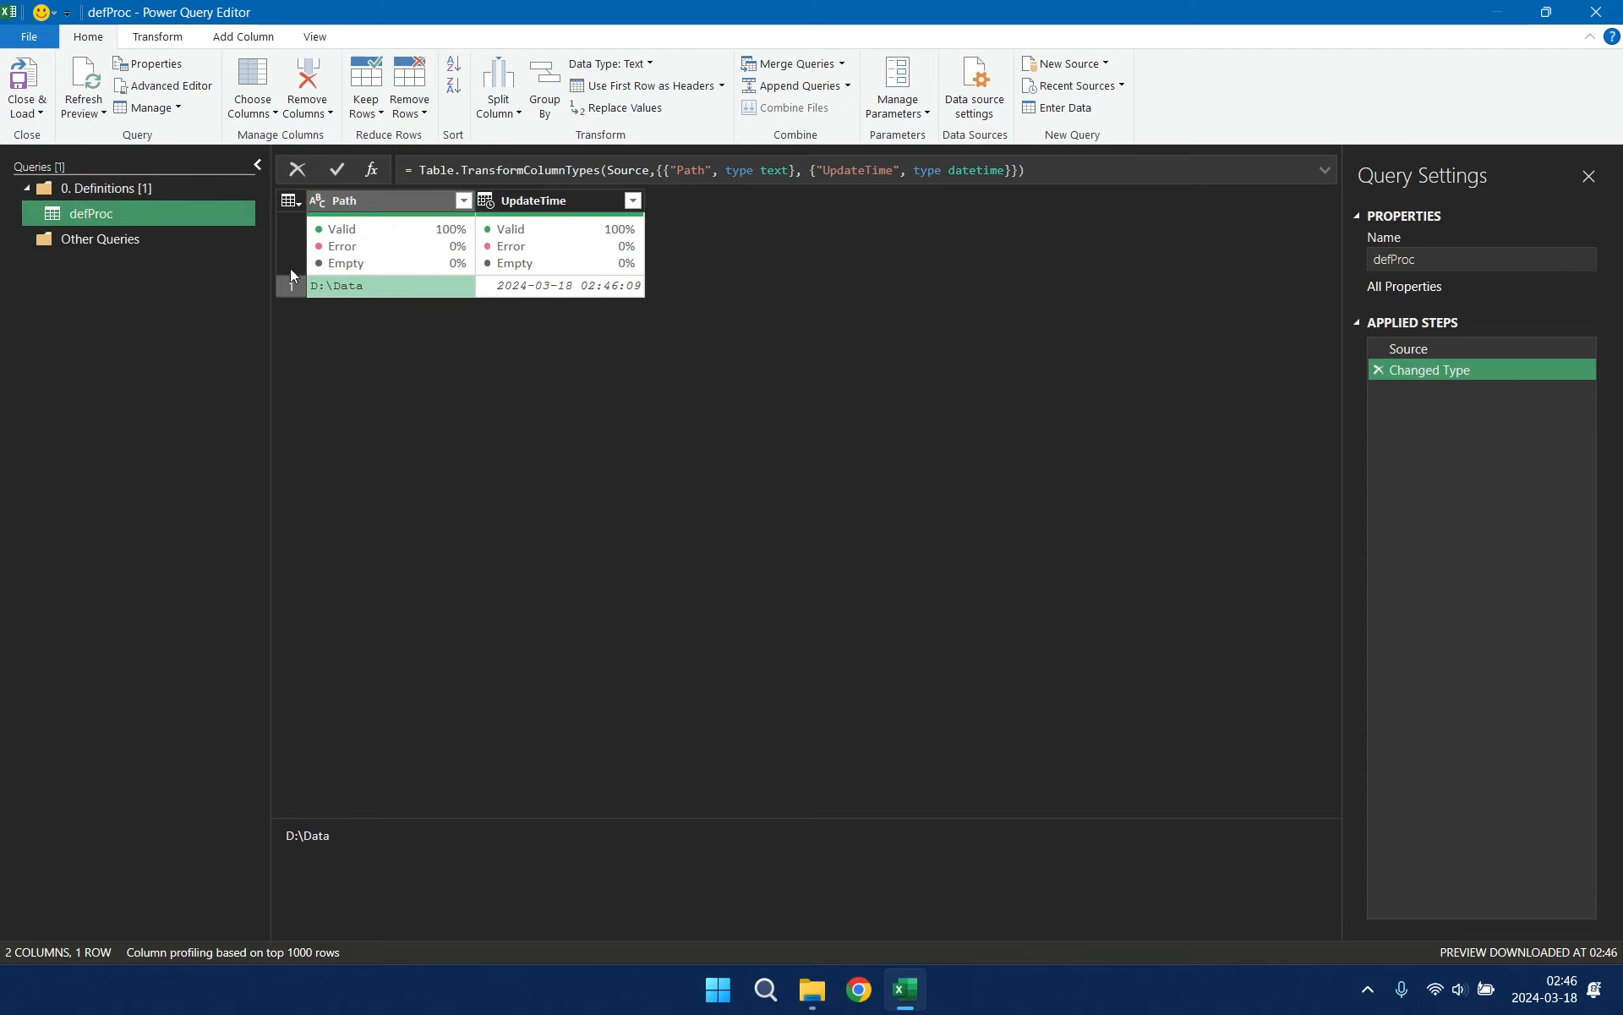
right_click(140, 208)
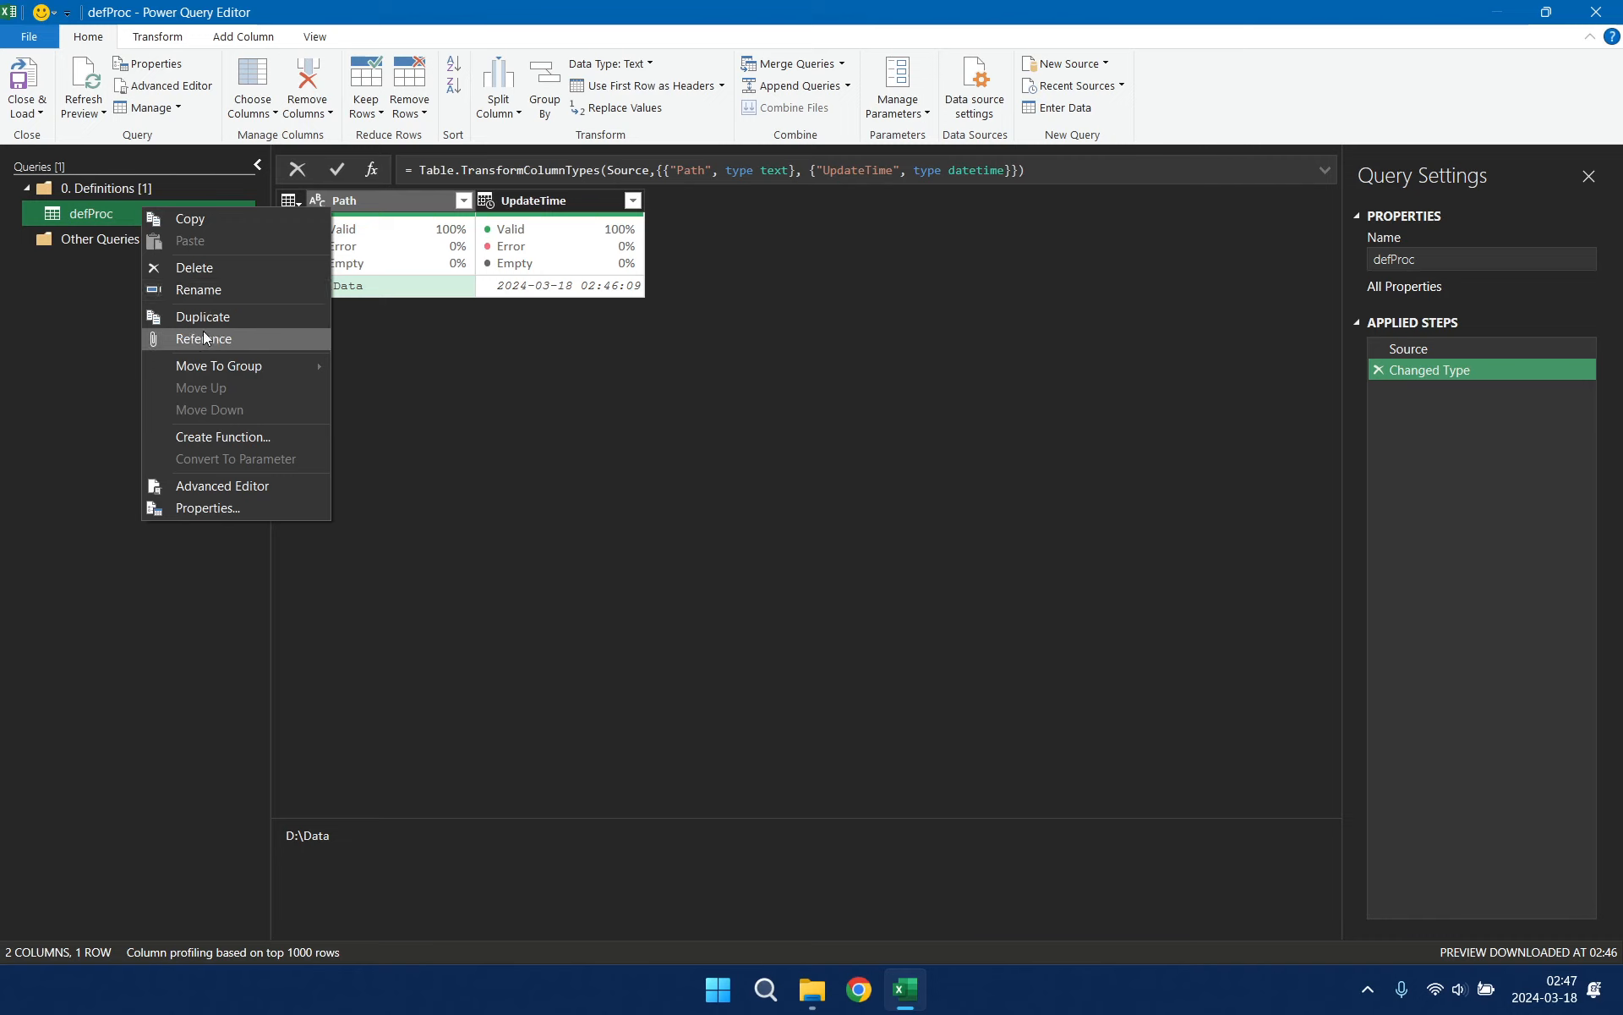
click(203, 333)
right_click(201, 244)
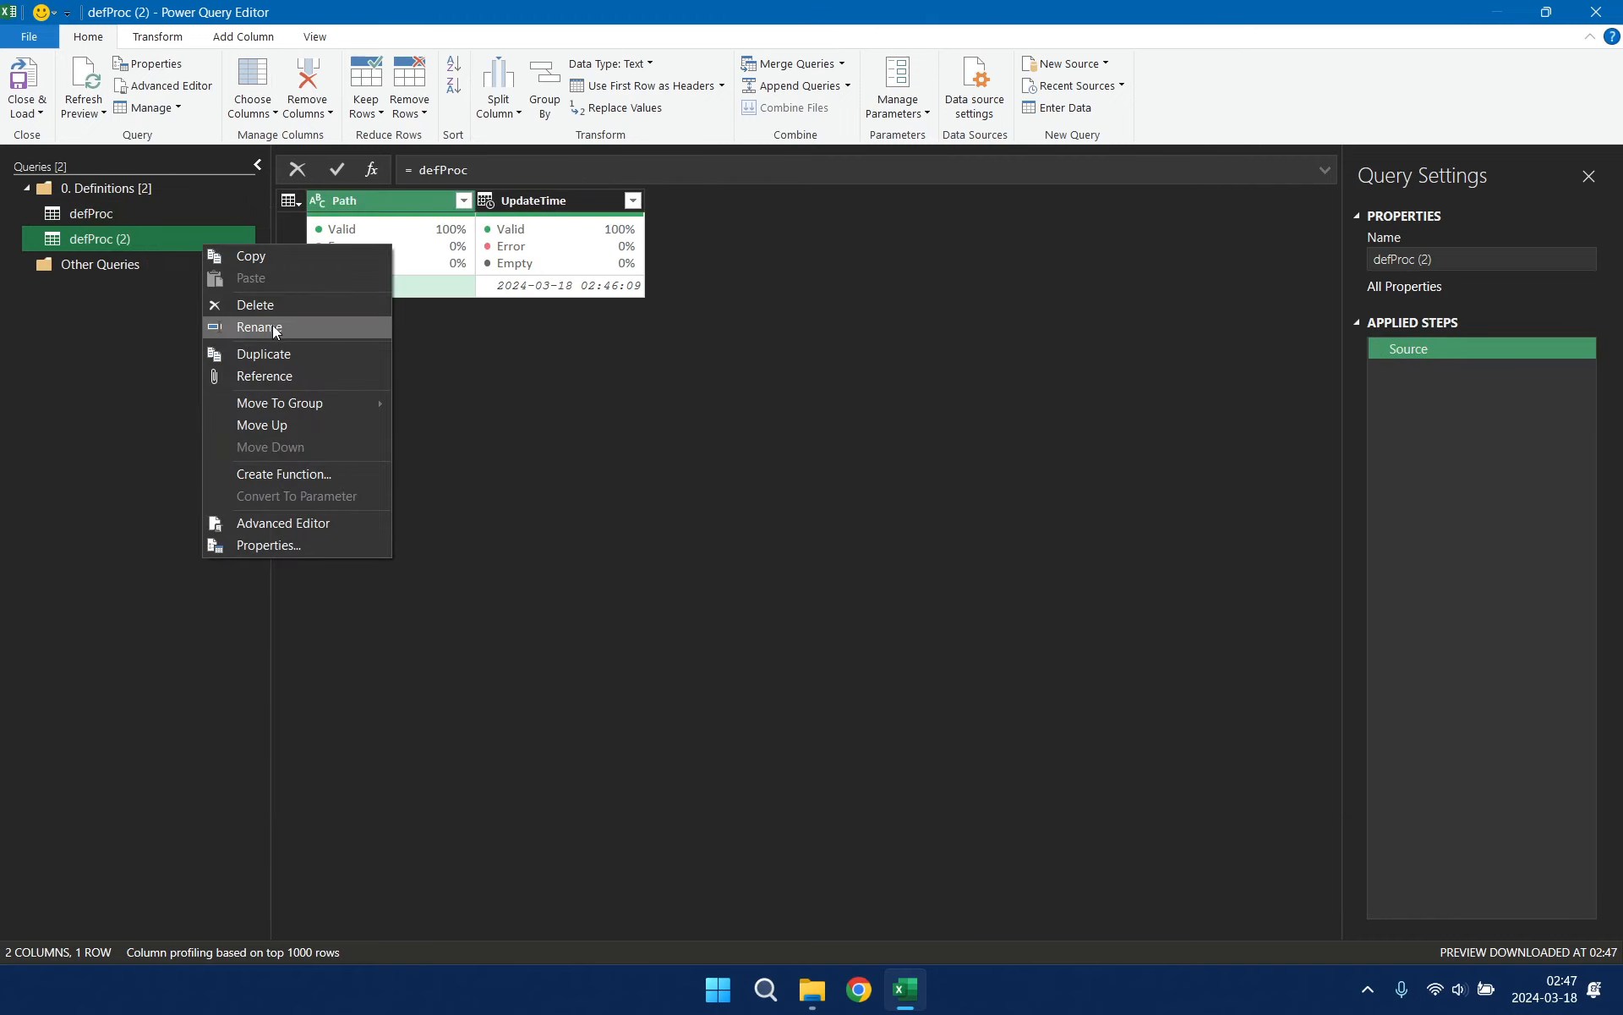
click(272, 329)
text(defP)
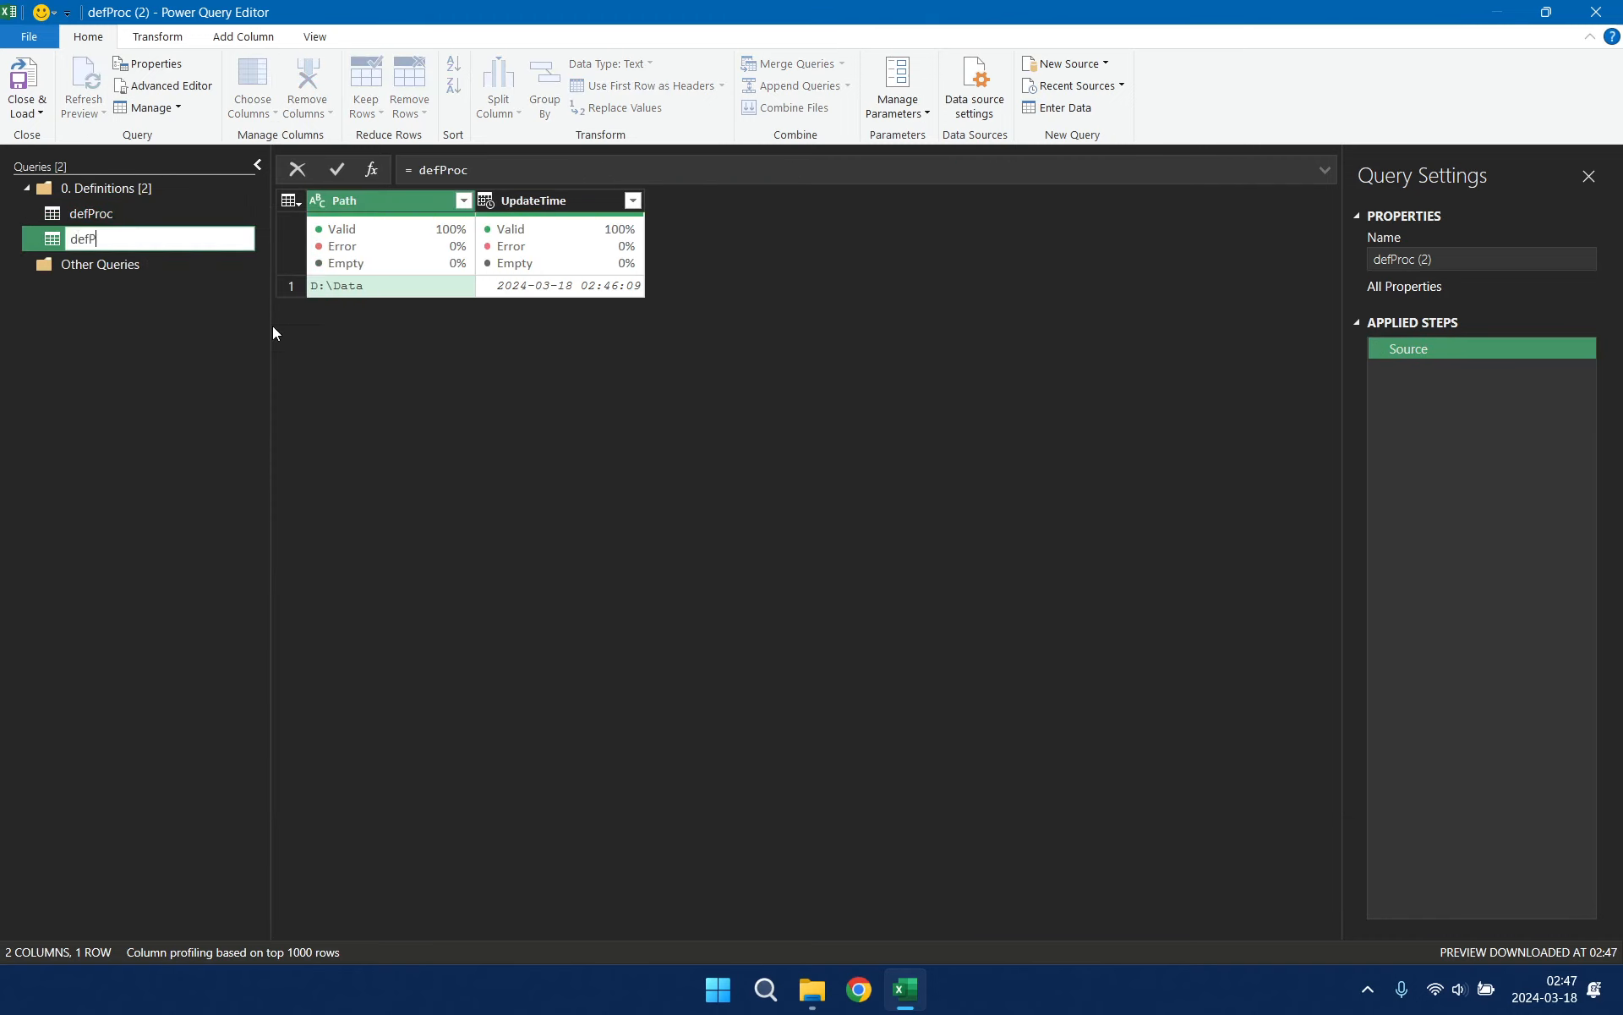
text(ath)
key(Return)
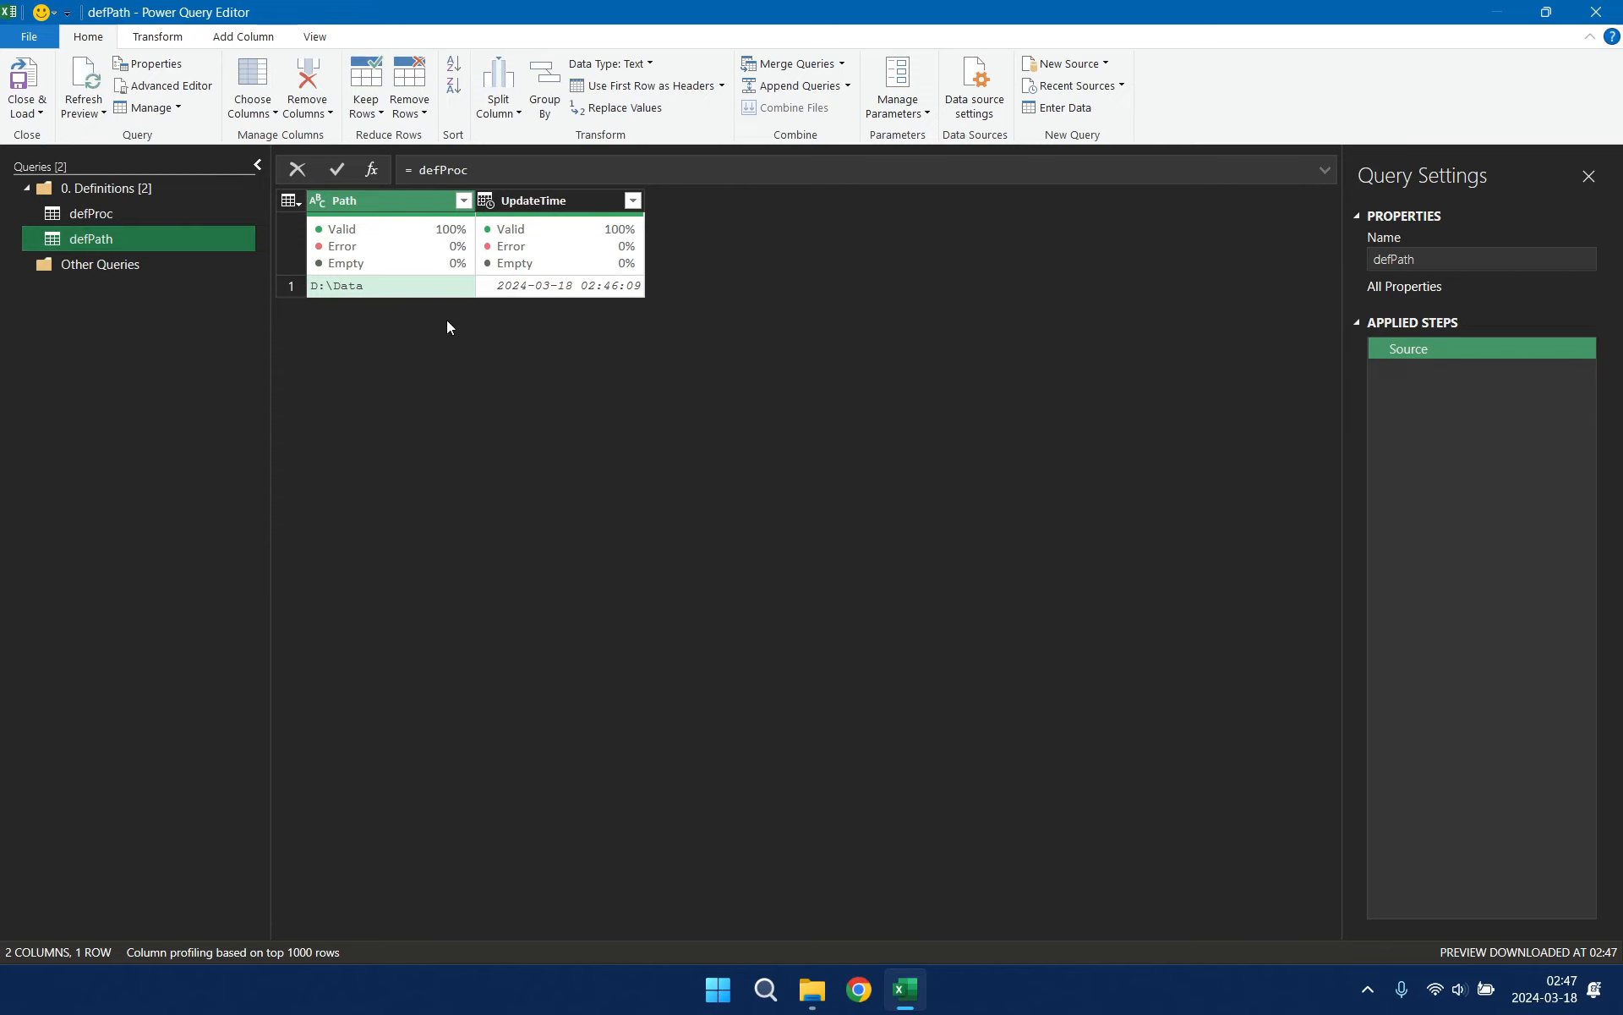
Step: Drill down into the Path value of the defPath query's single row
click(423, 285)
right_click(423, 284)
click(477, 369)
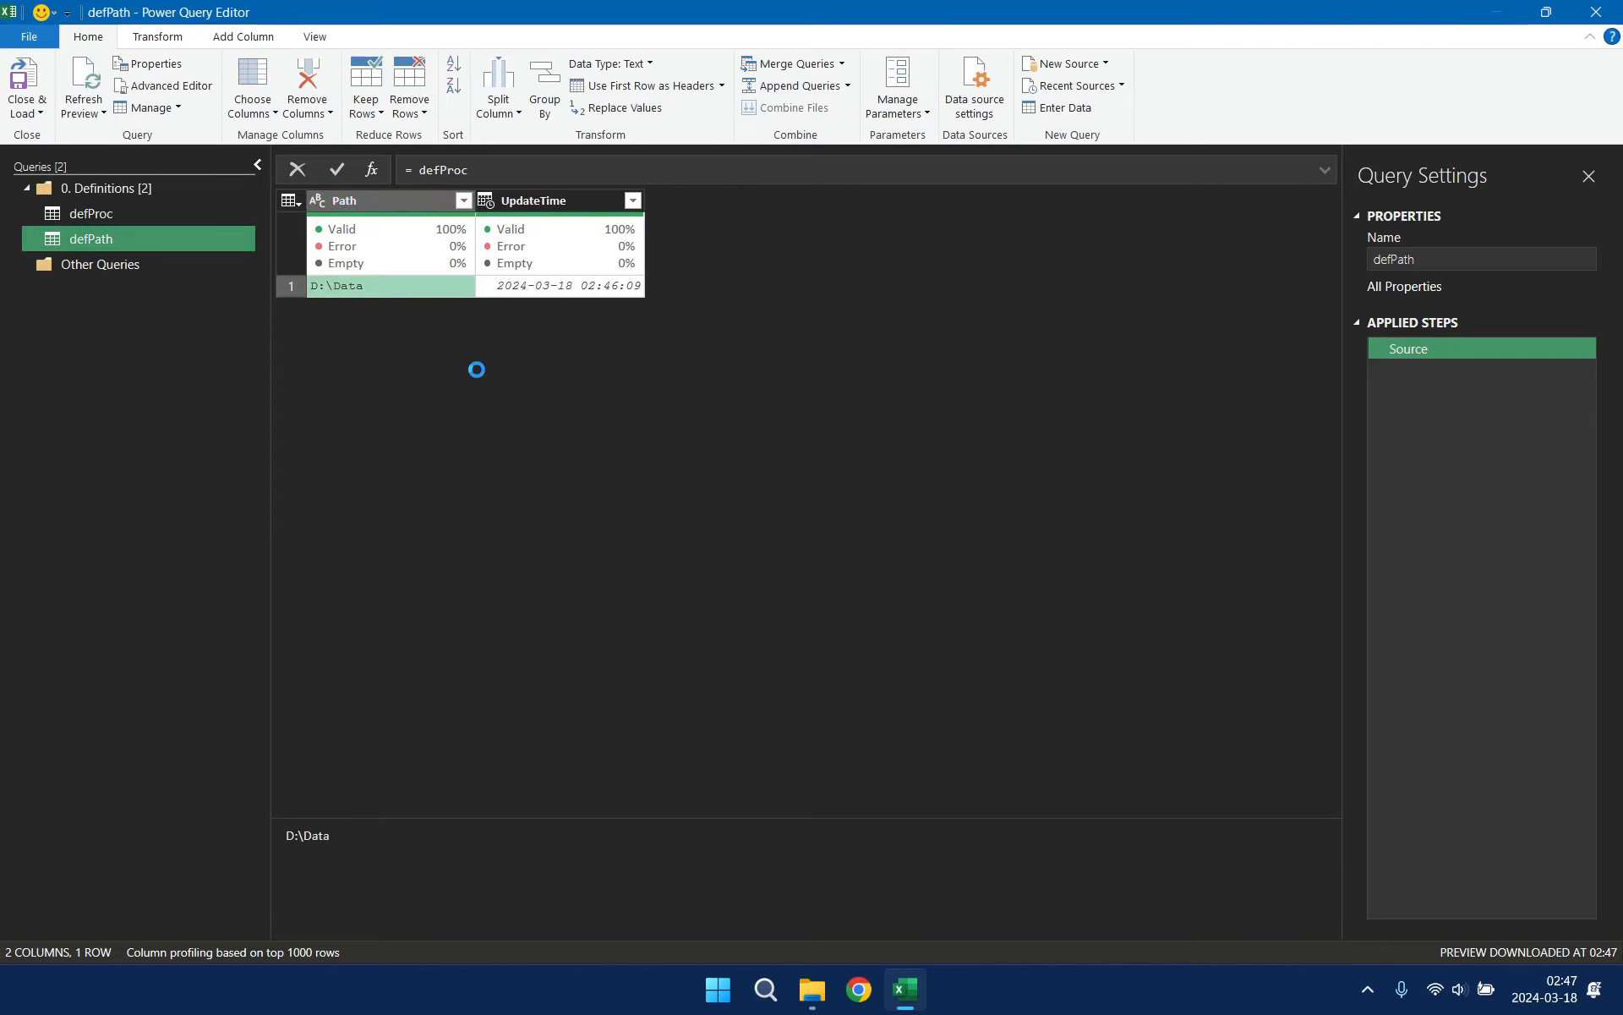
Step: Create another reference query from defProc, place it above defPath and rename it defUpdTime
click(103, 216)
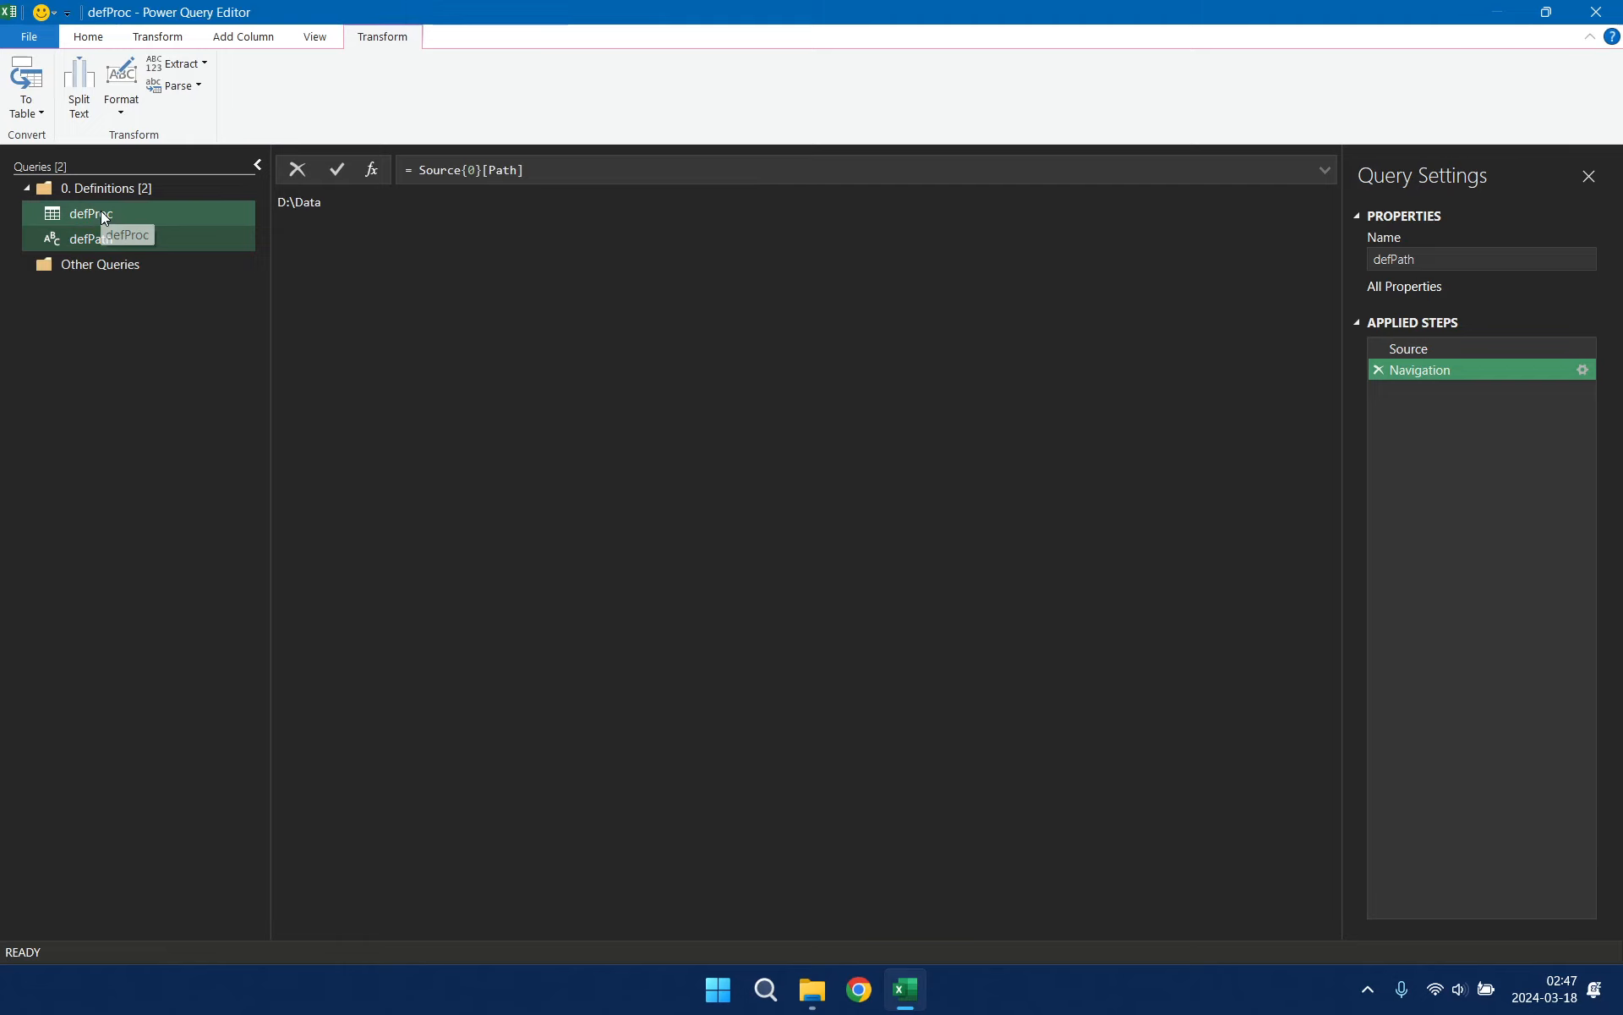
right_click(103, 216)
click(173, 342)
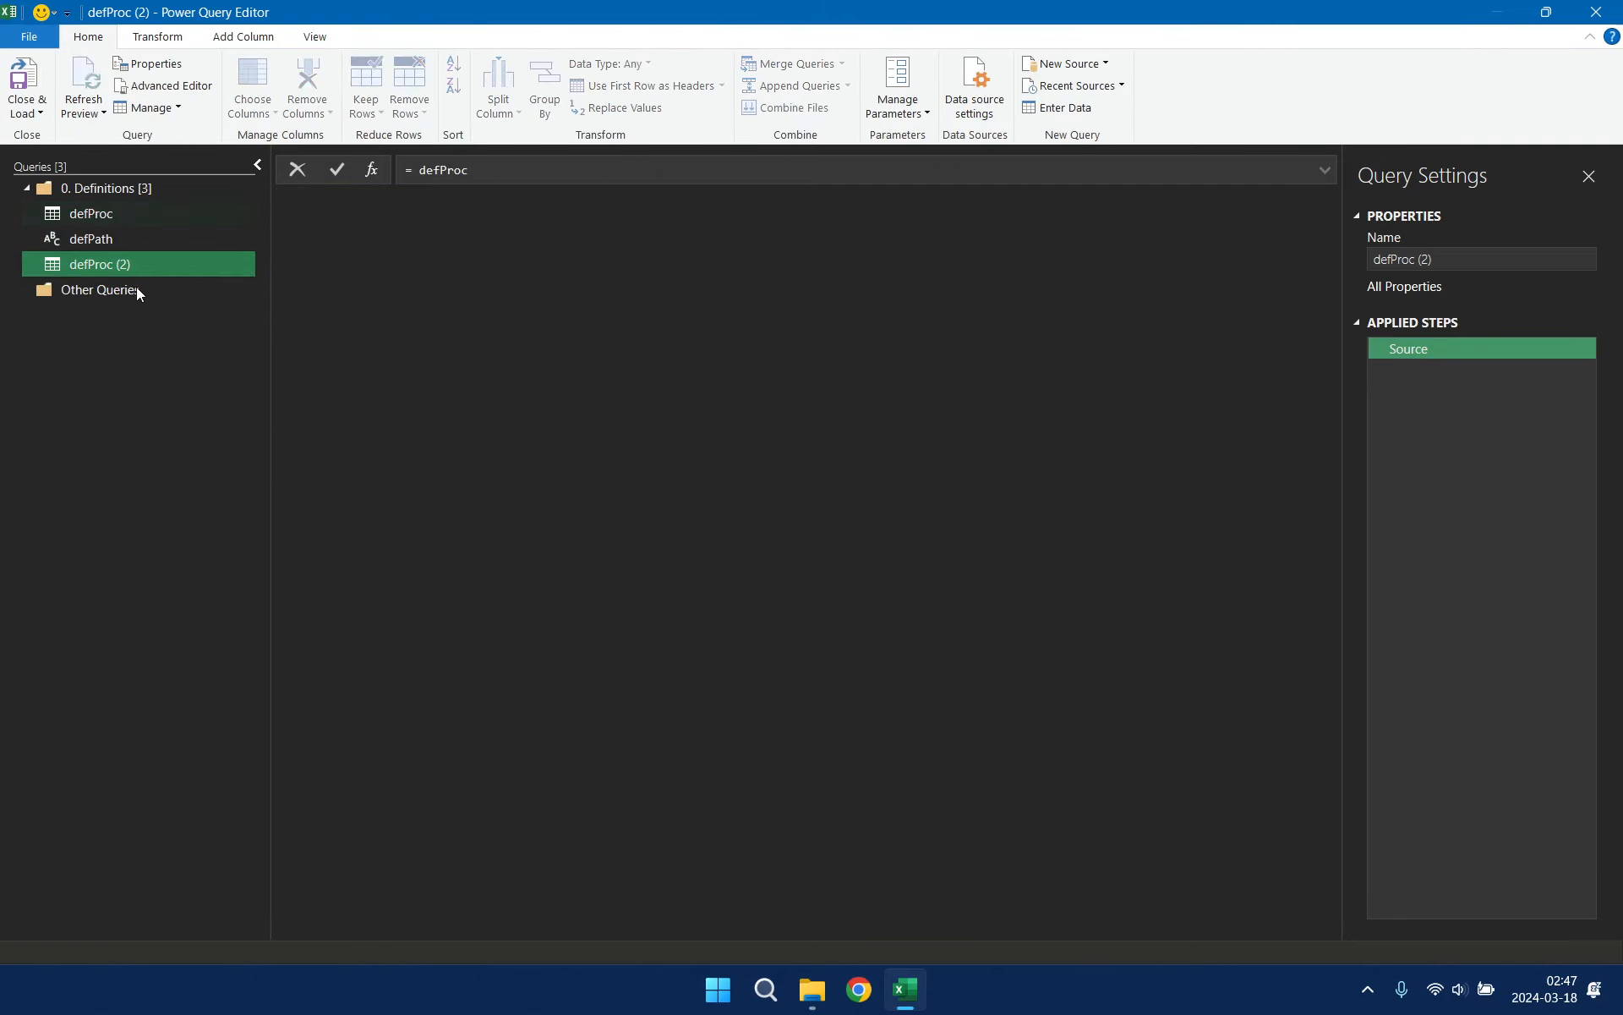
drag(124, 266, 128, 231)
right_click(130, 240)
click(210, 317)
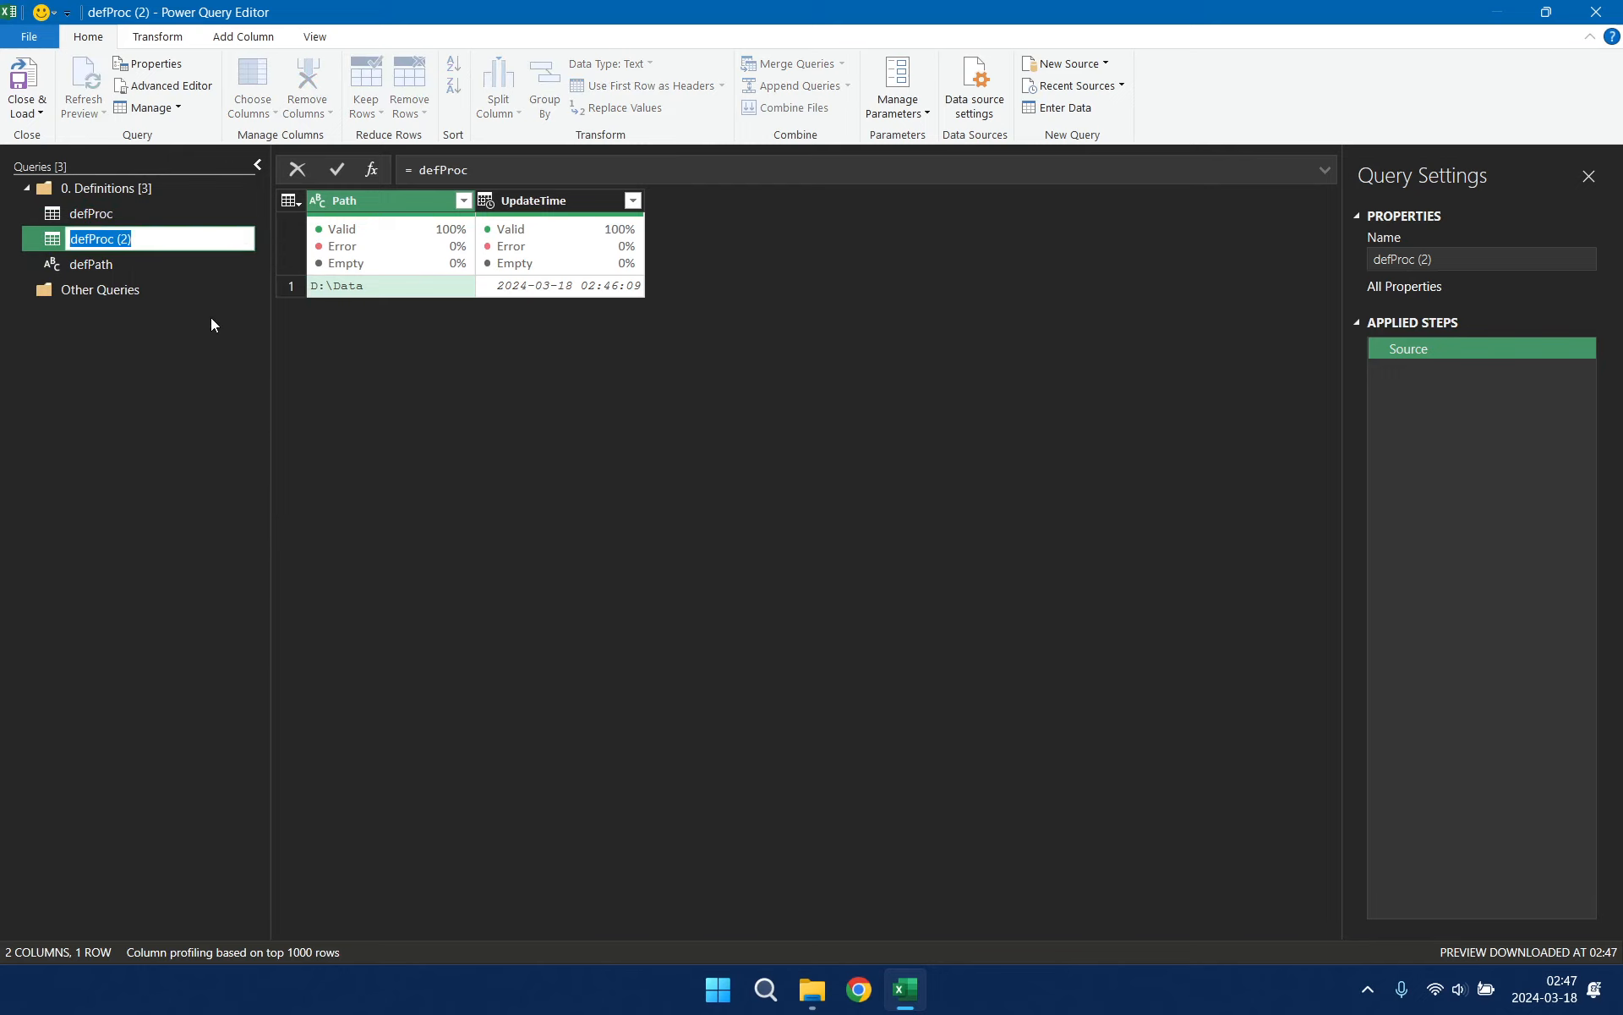
text(defUpdTime)
key(Return)
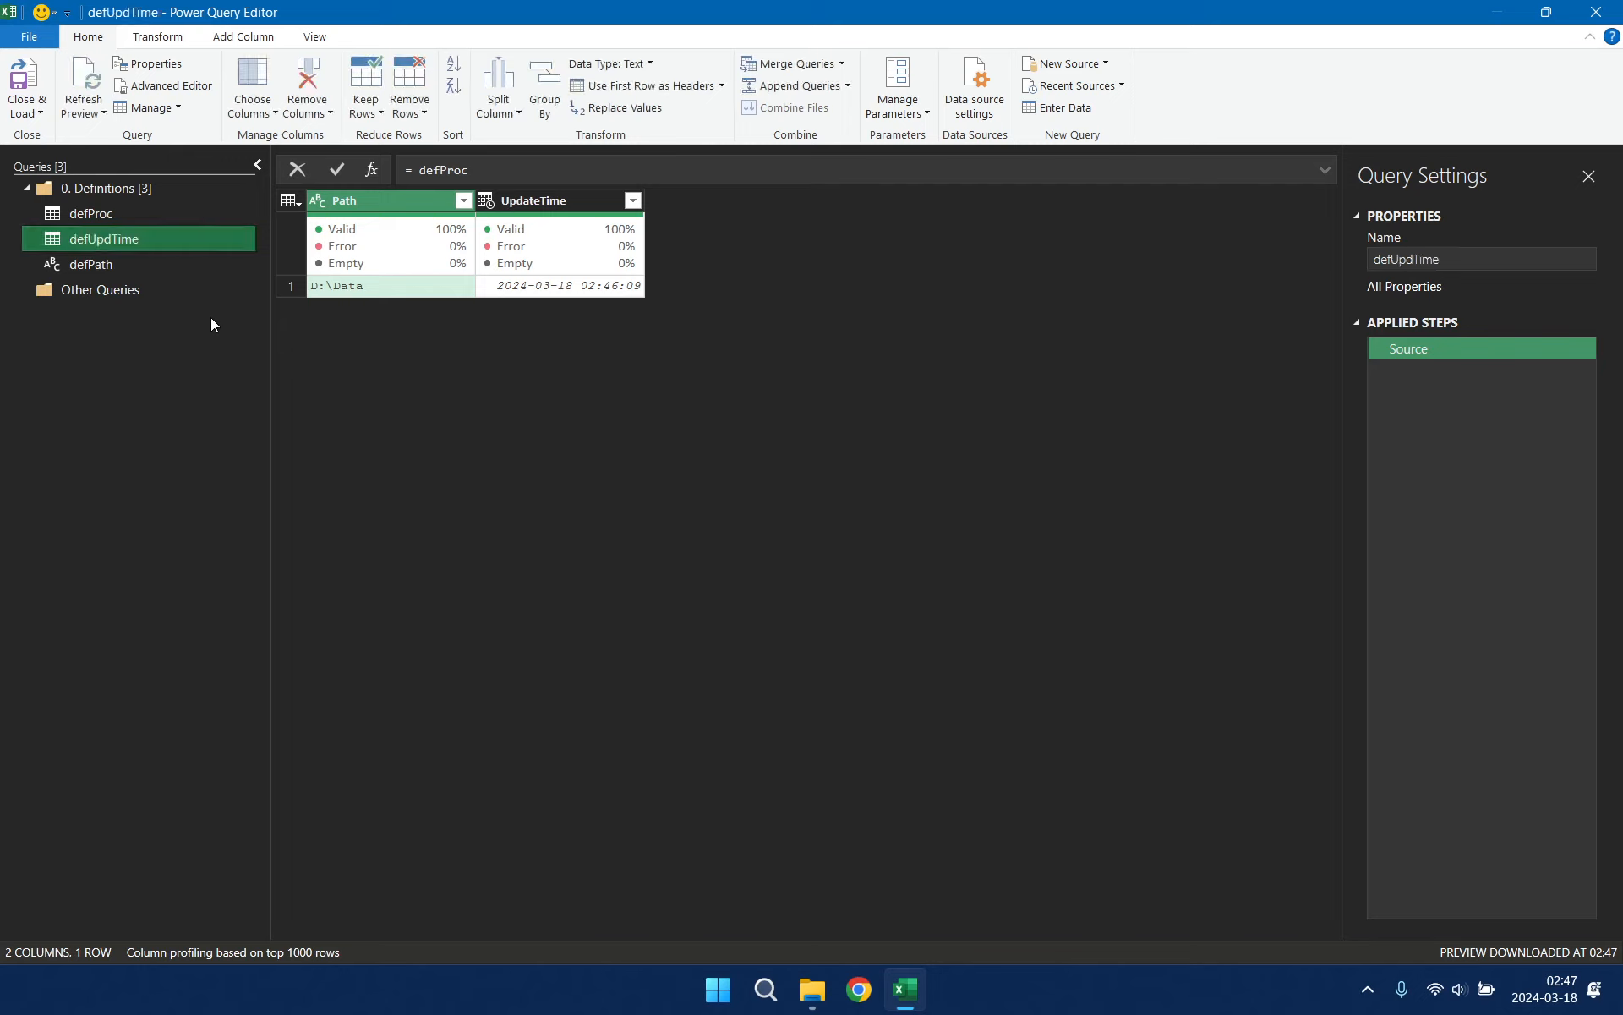
Step: Drill down into the UpdateTime value of the defUpdTime query's single row
click(568, 286)
right_click(568, 286)
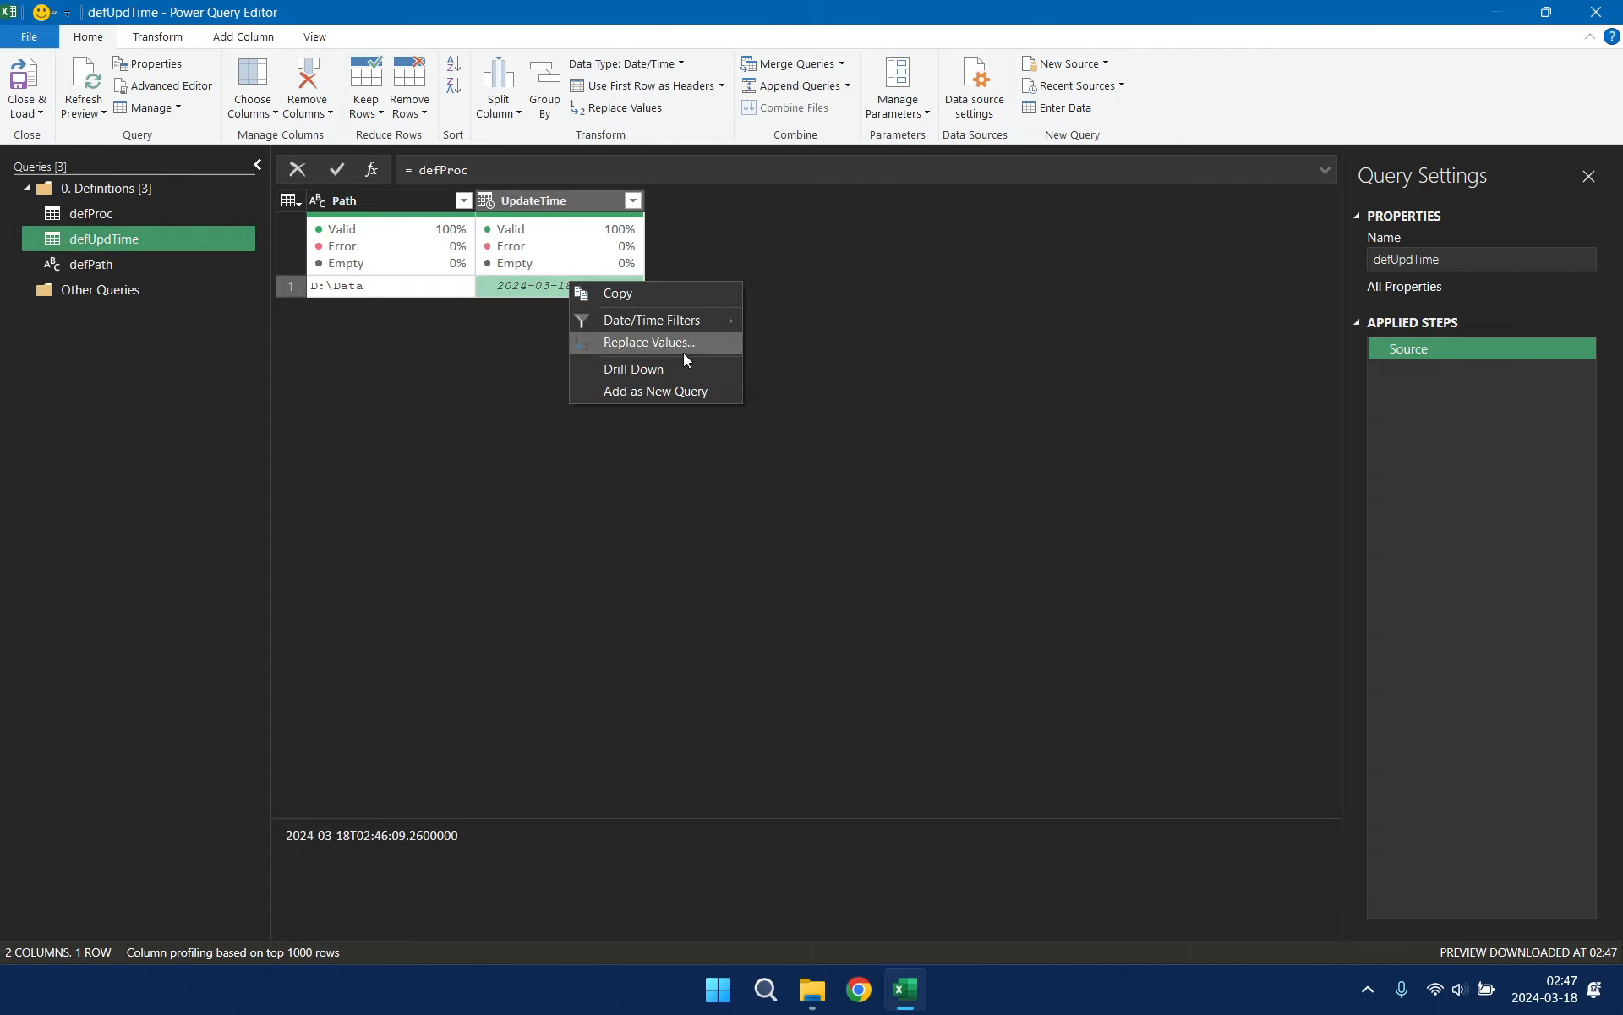
click(665, 364)
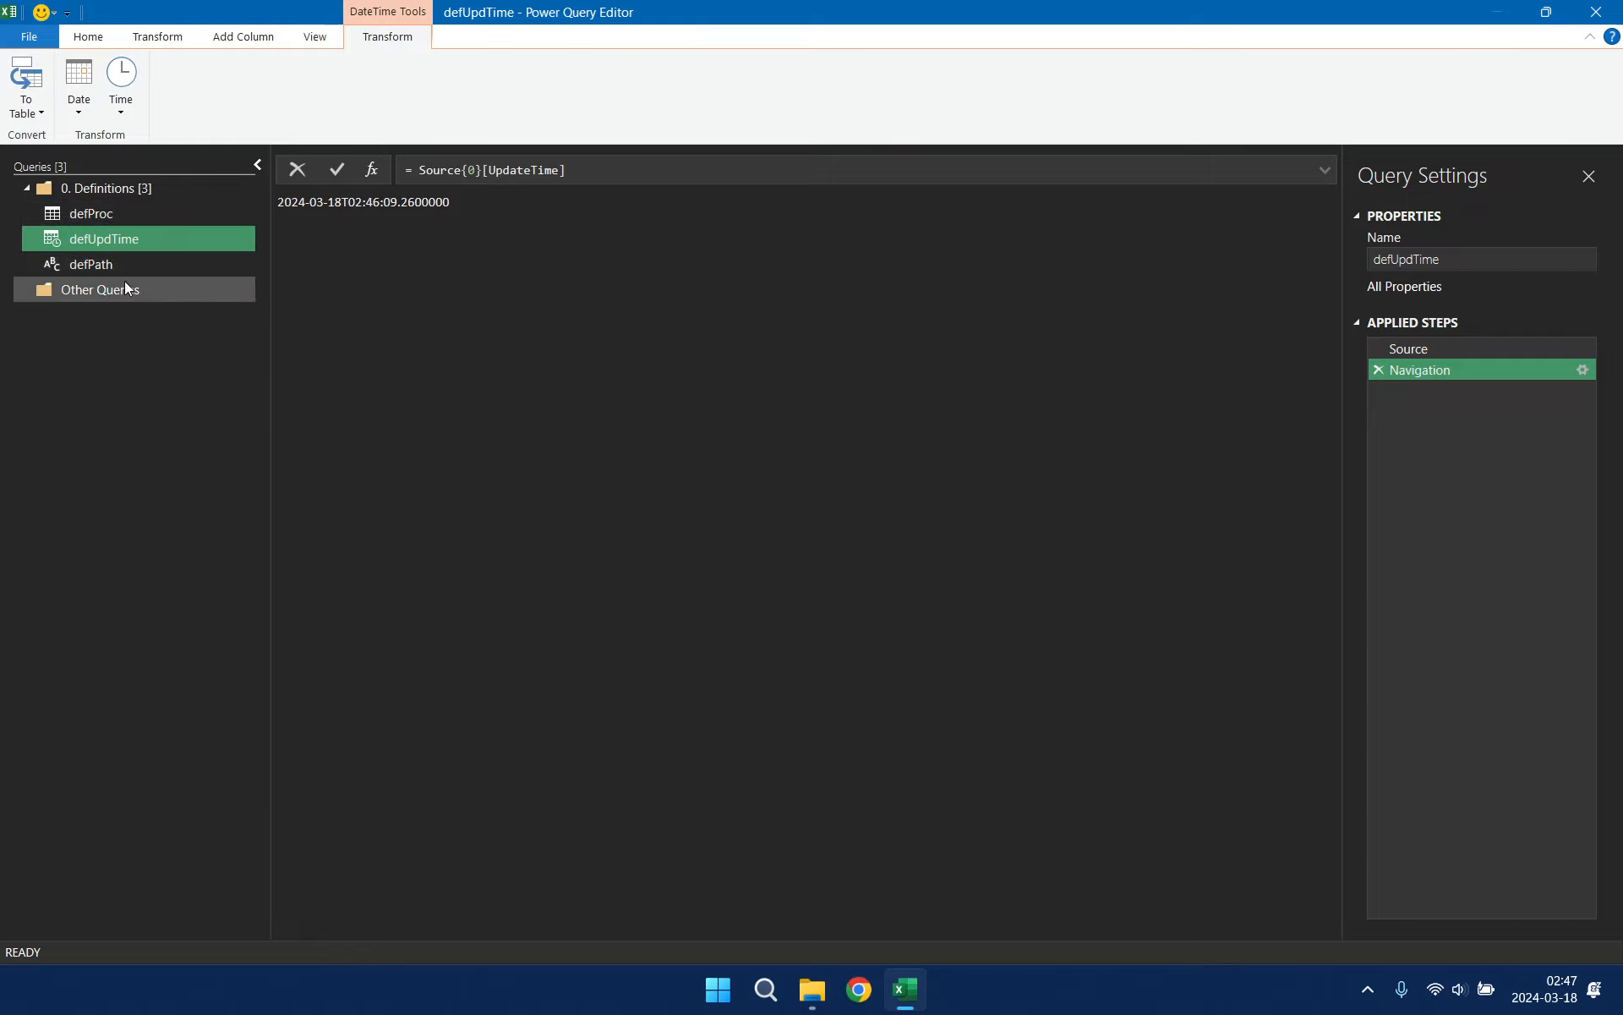
Step: Add a folder query on D:\Data to the "0. Definitions" group and load its file list for transformation without combining
click(114, 189)
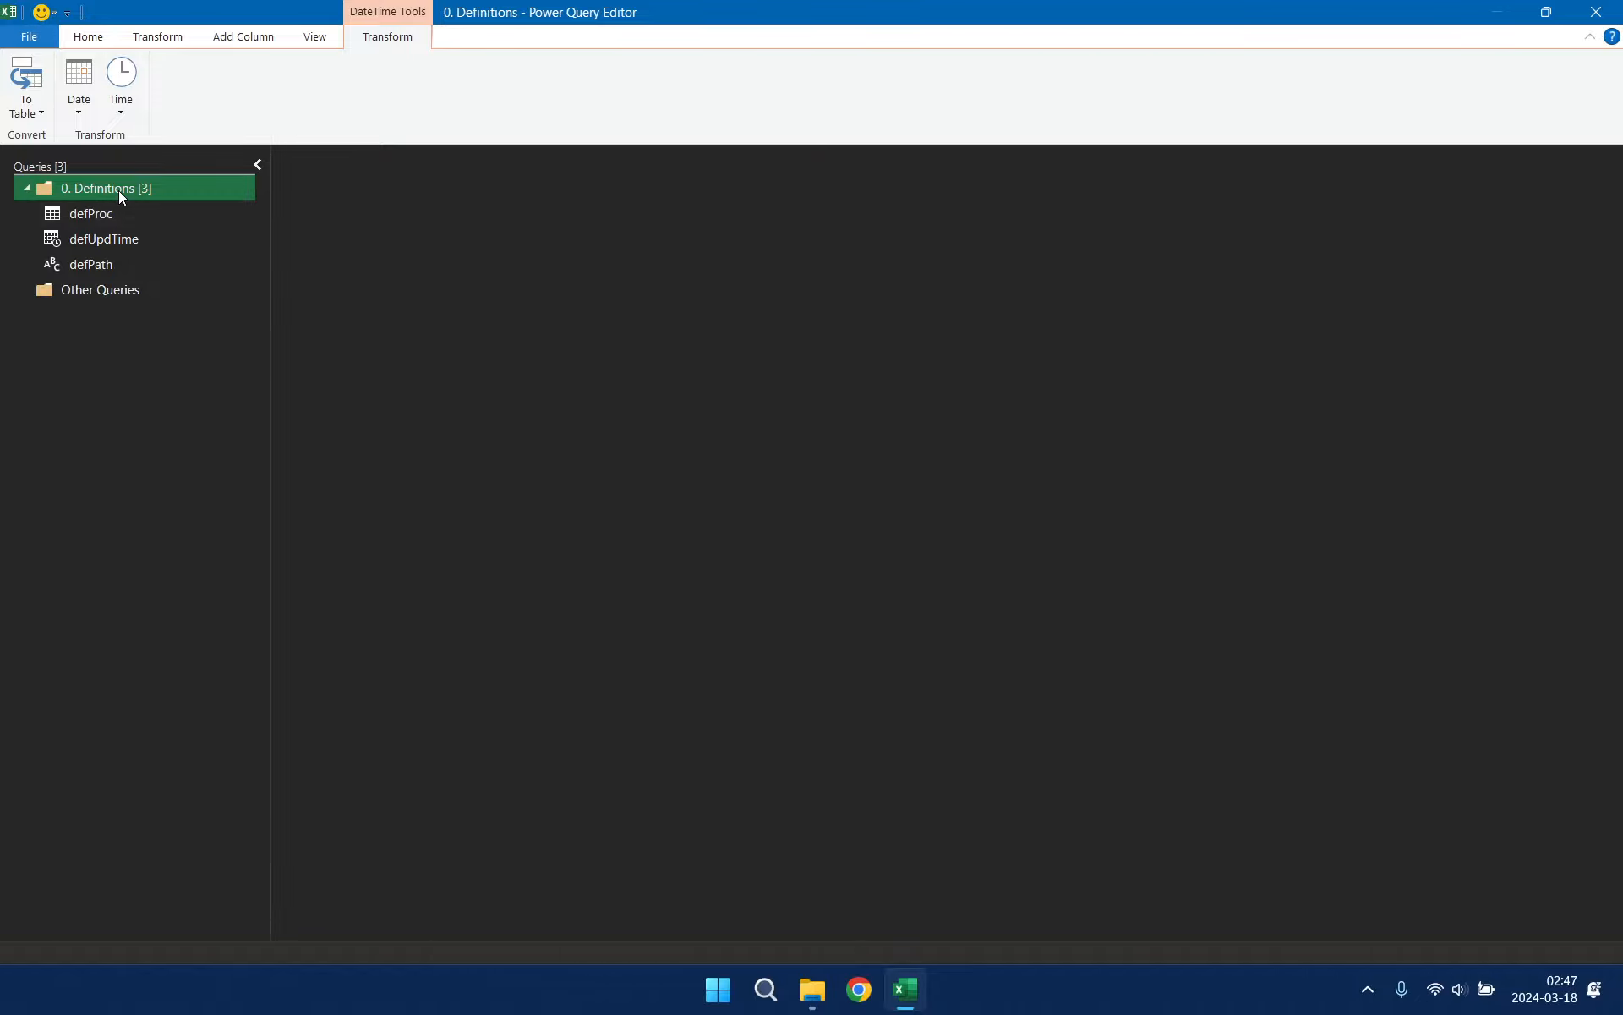
right_click(118, 190)
mouse_move(215, 253)
mouse_move(409, 253)
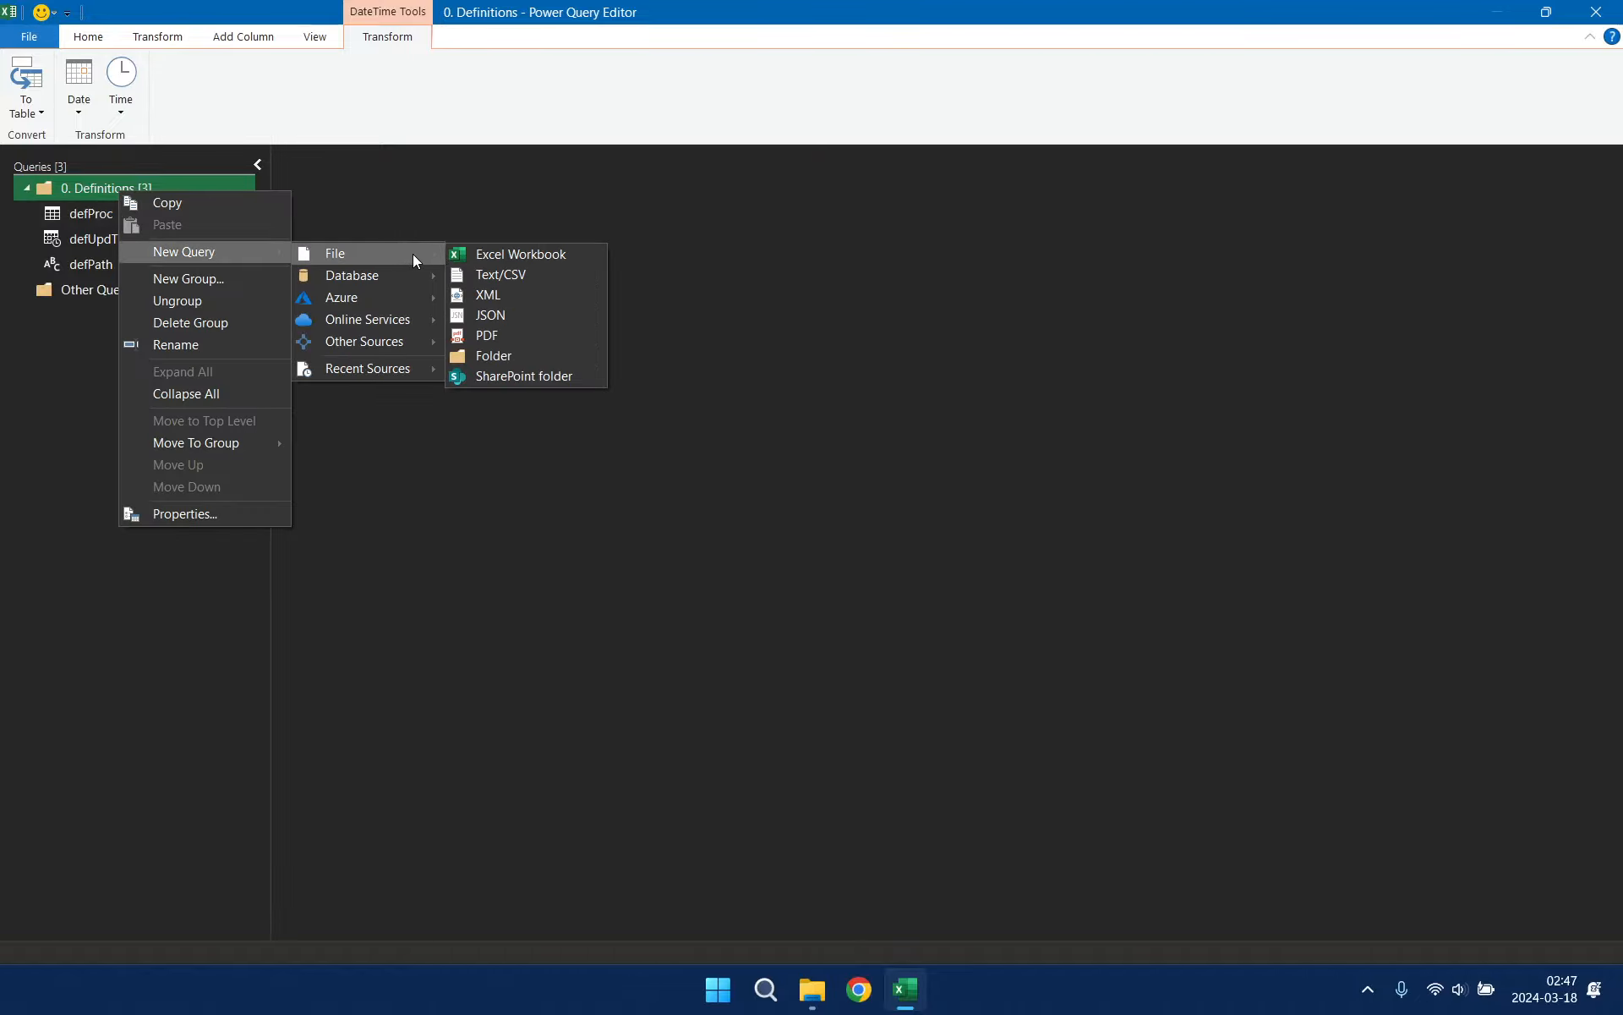
click(515, 353)
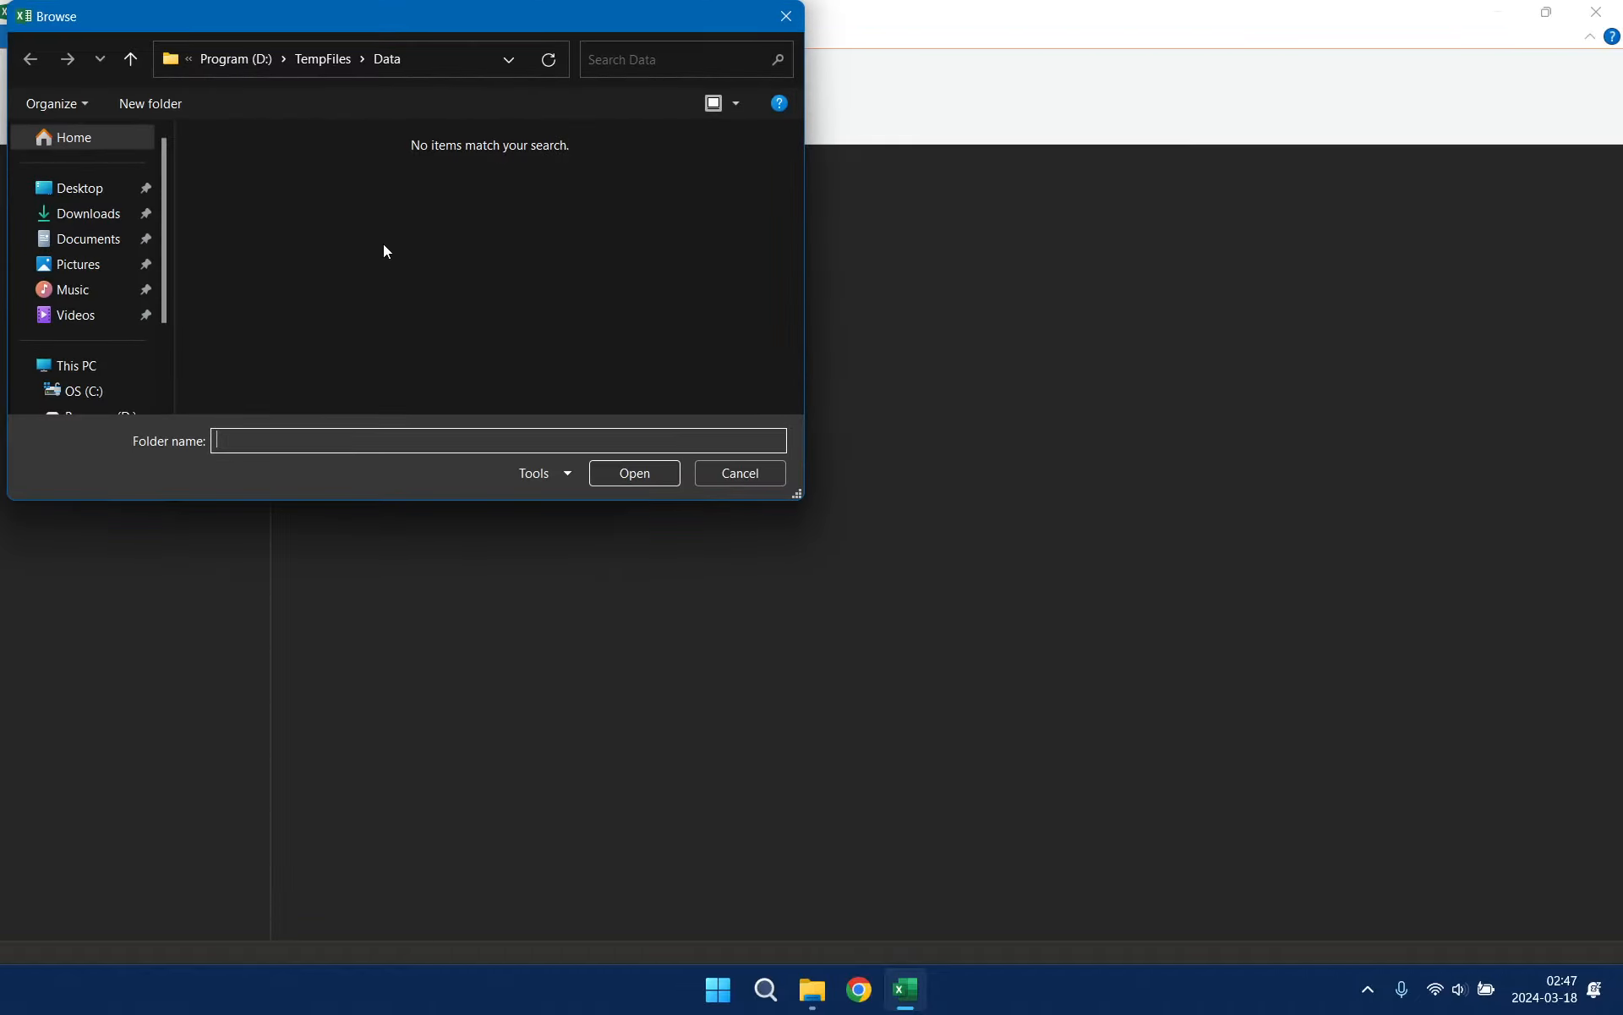
click(332, 61)
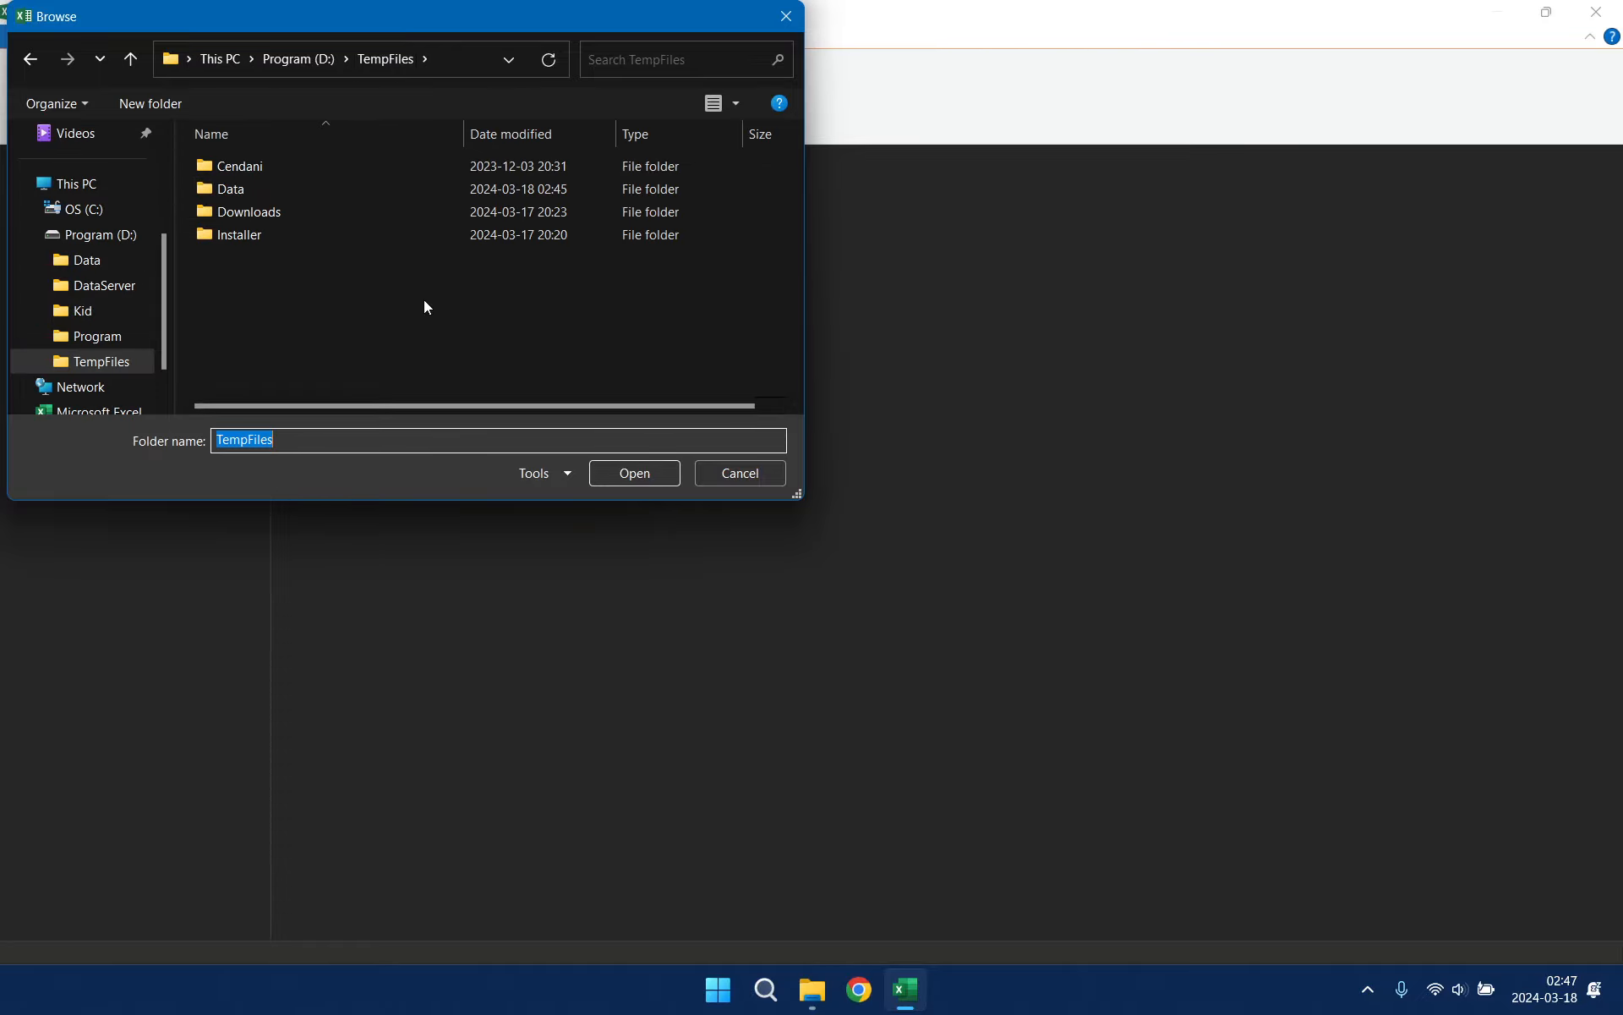
click(273, 58)
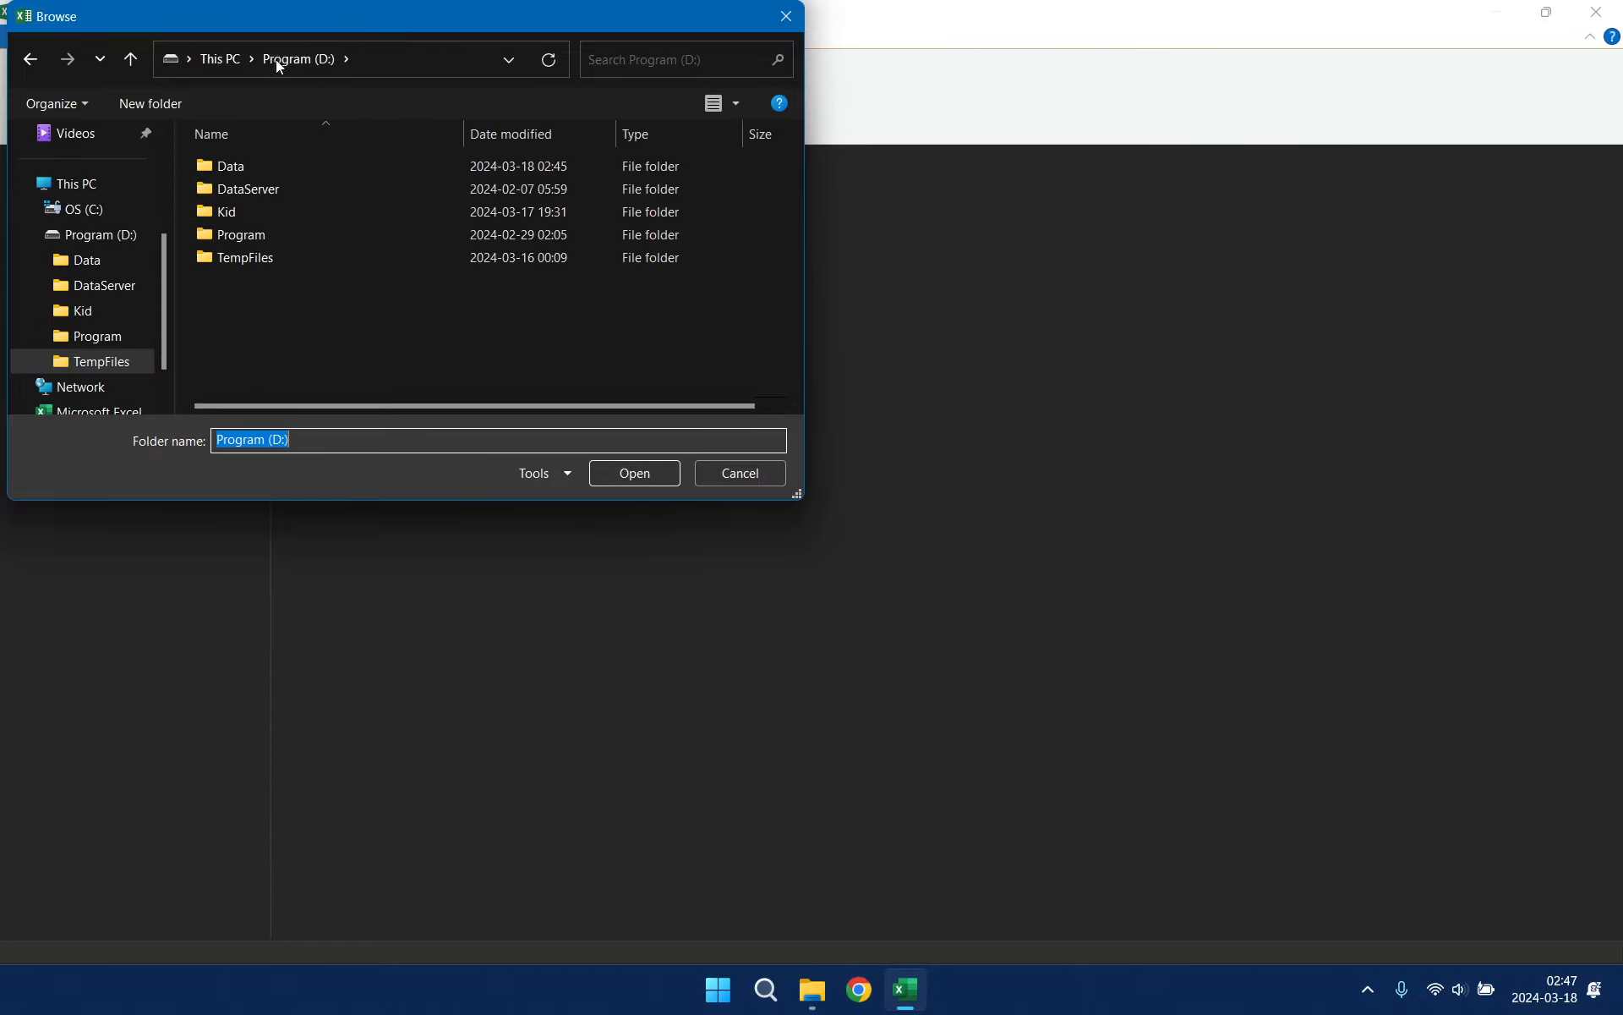
click(250, 165)
click(634, 472)
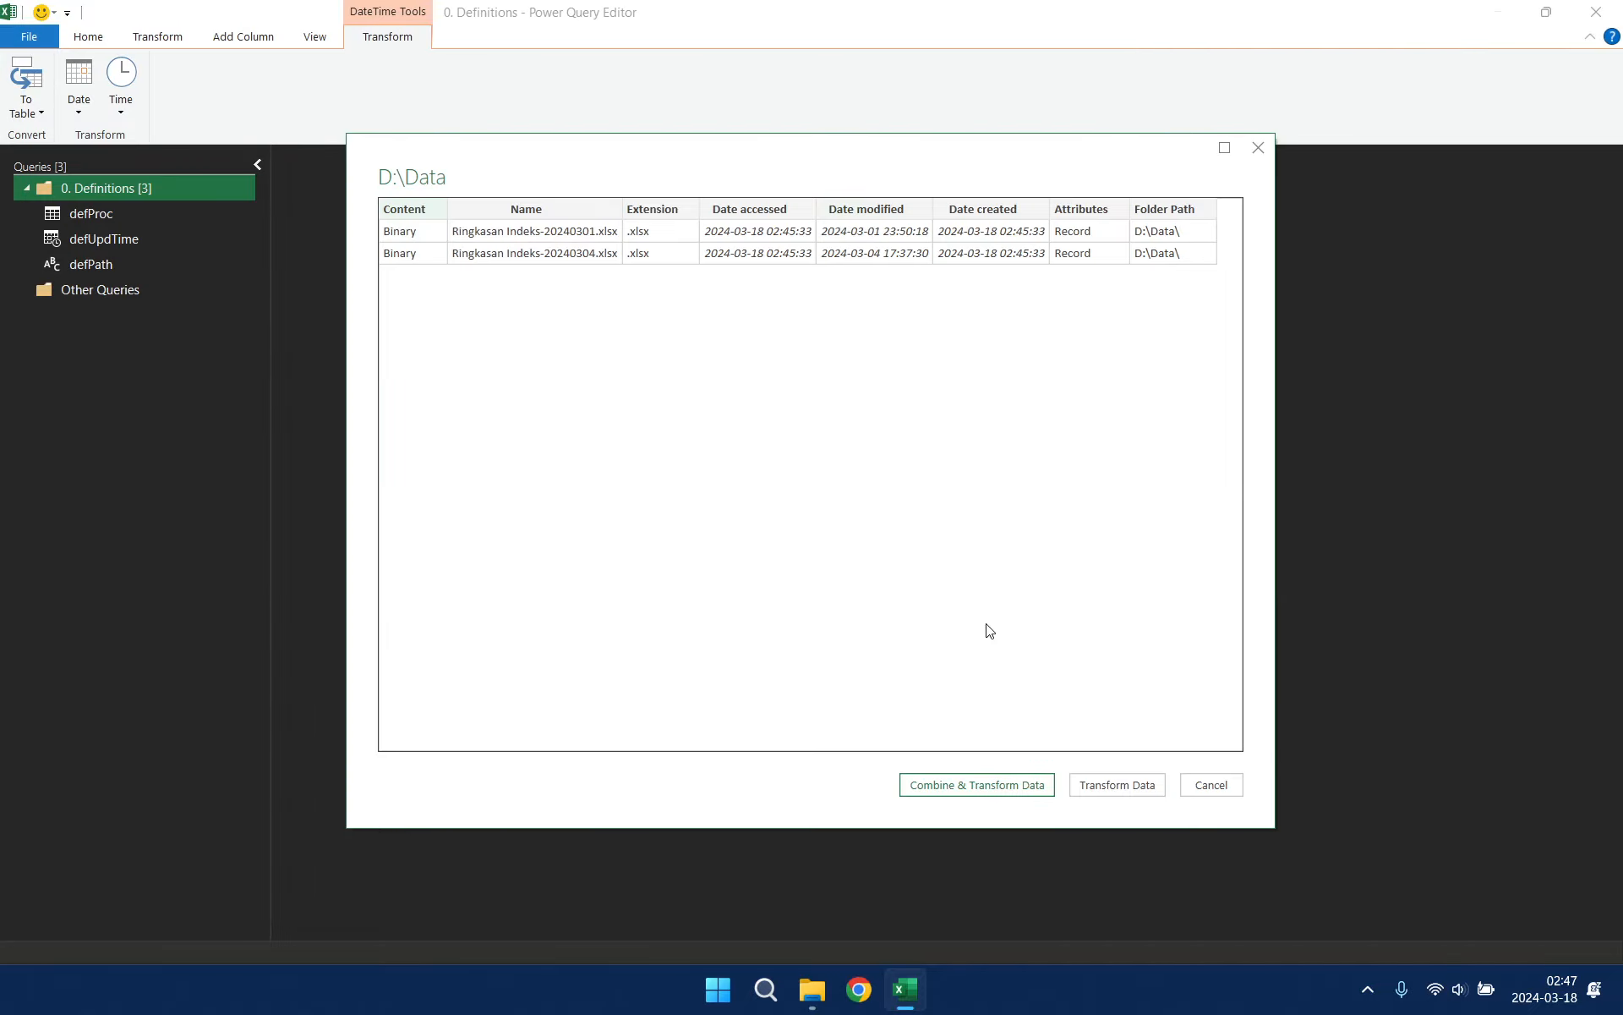
click(1112, 787)
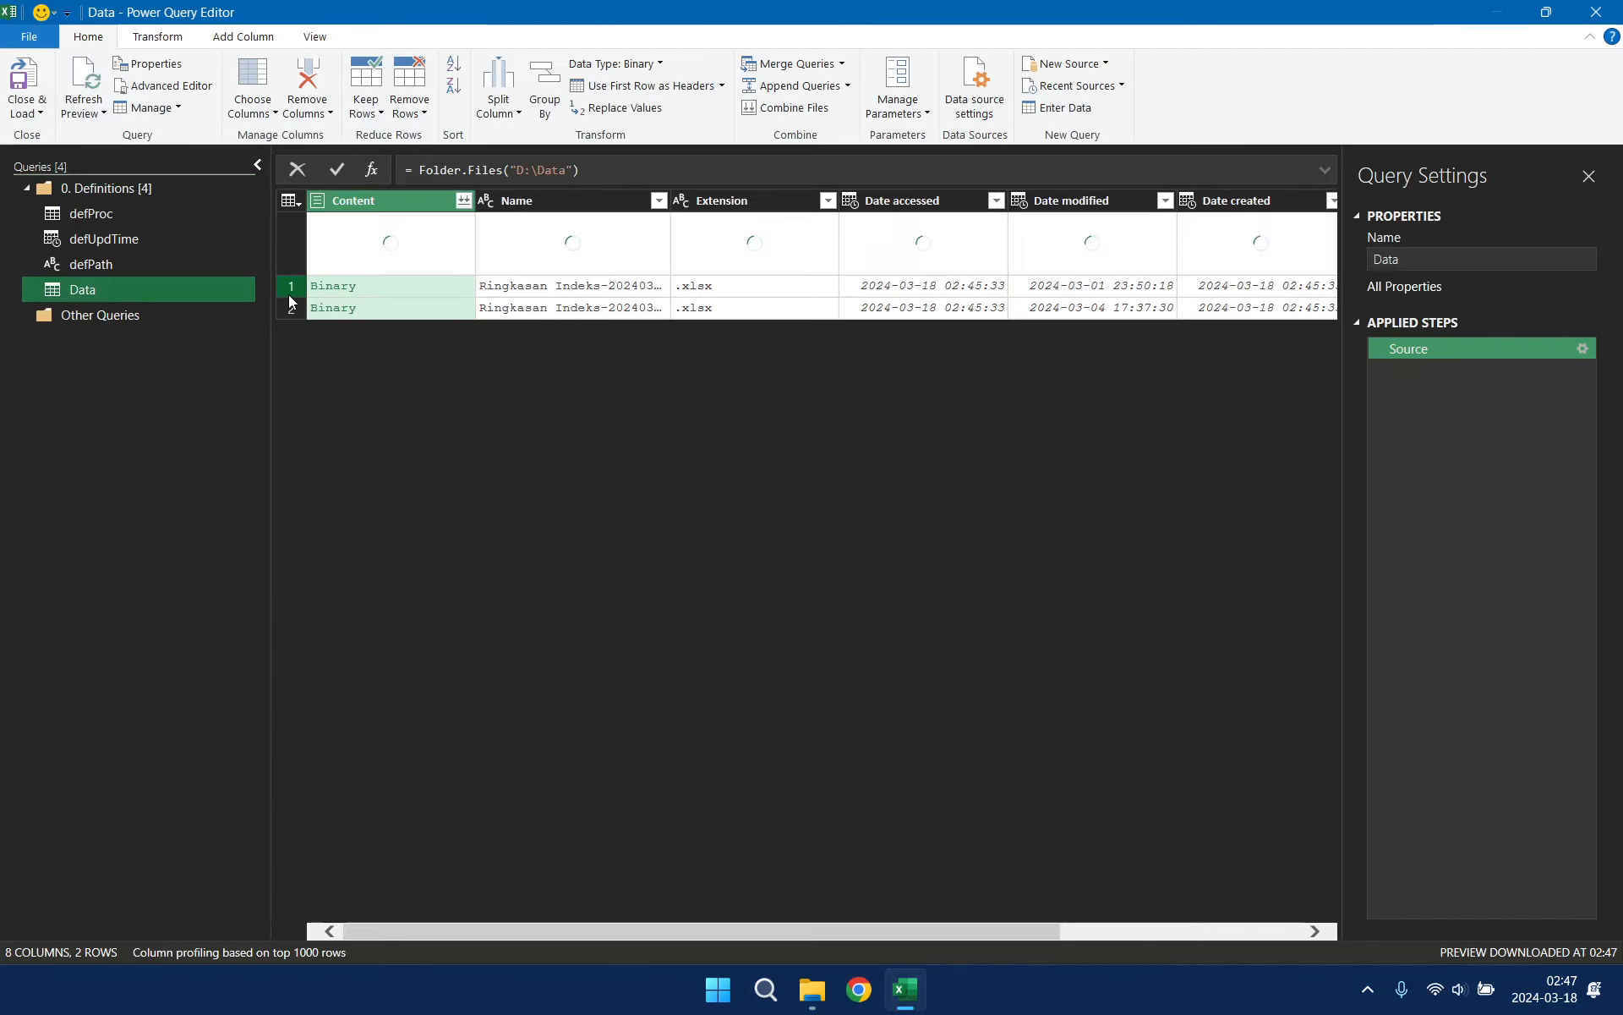
Step: Rename the new Data folder query to qDaftarFiles
right_click(141, 292)
click(243, 383)
text(q)
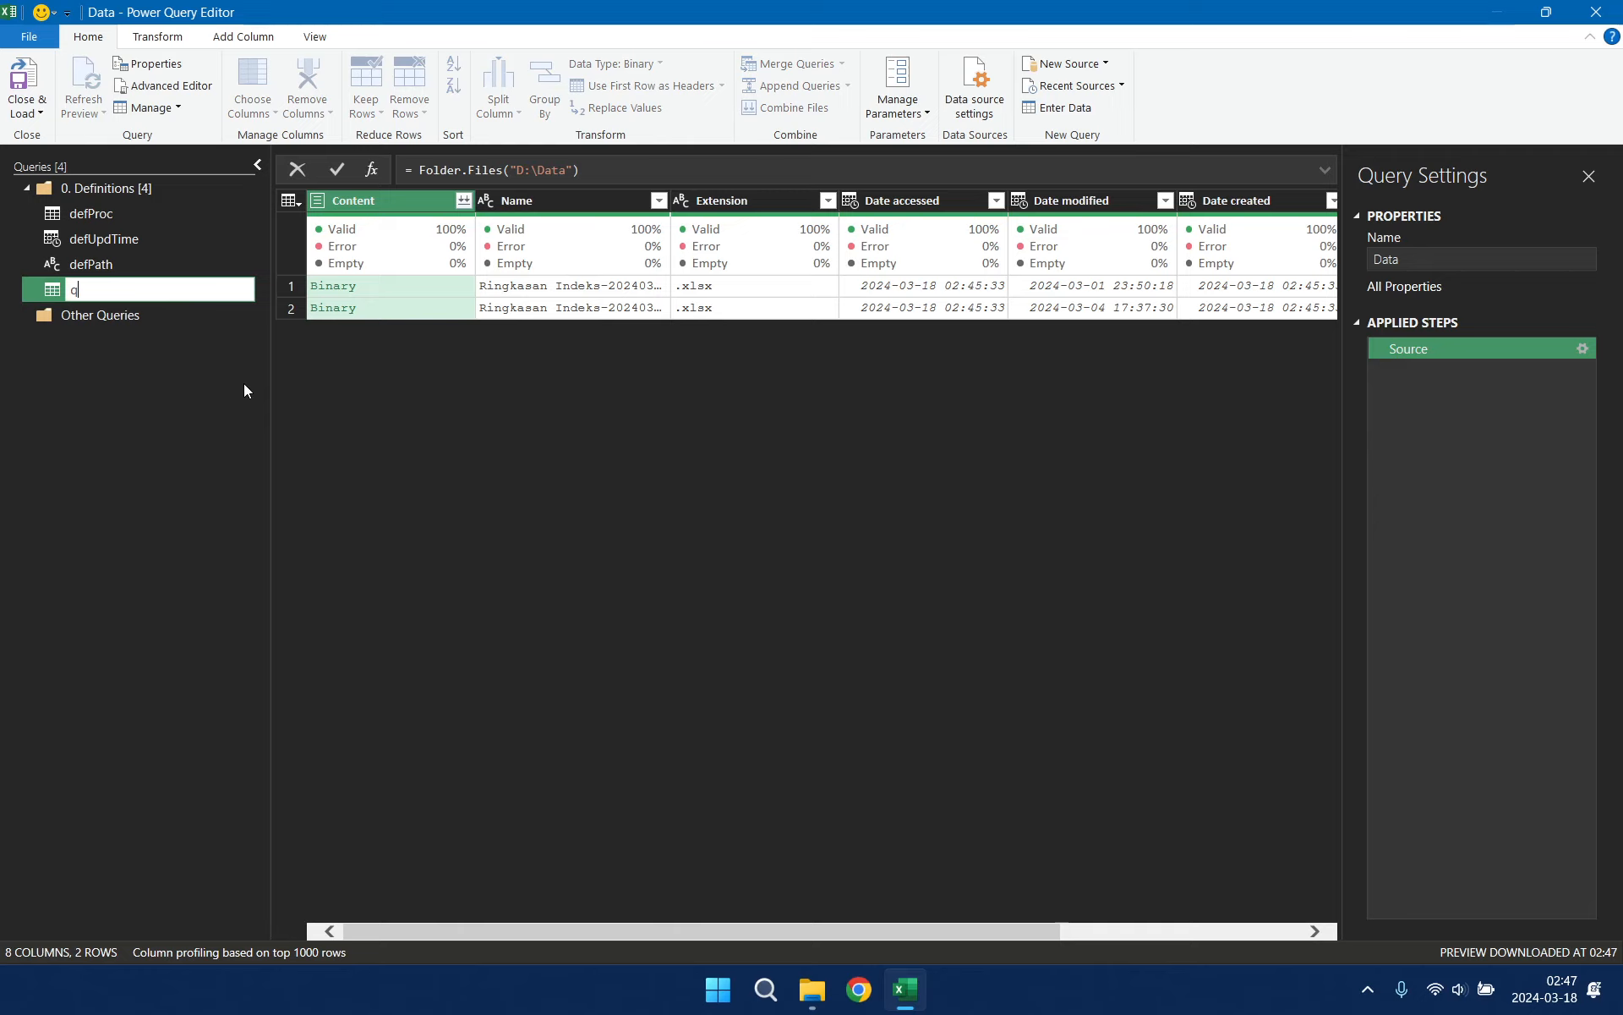
text(Datta)
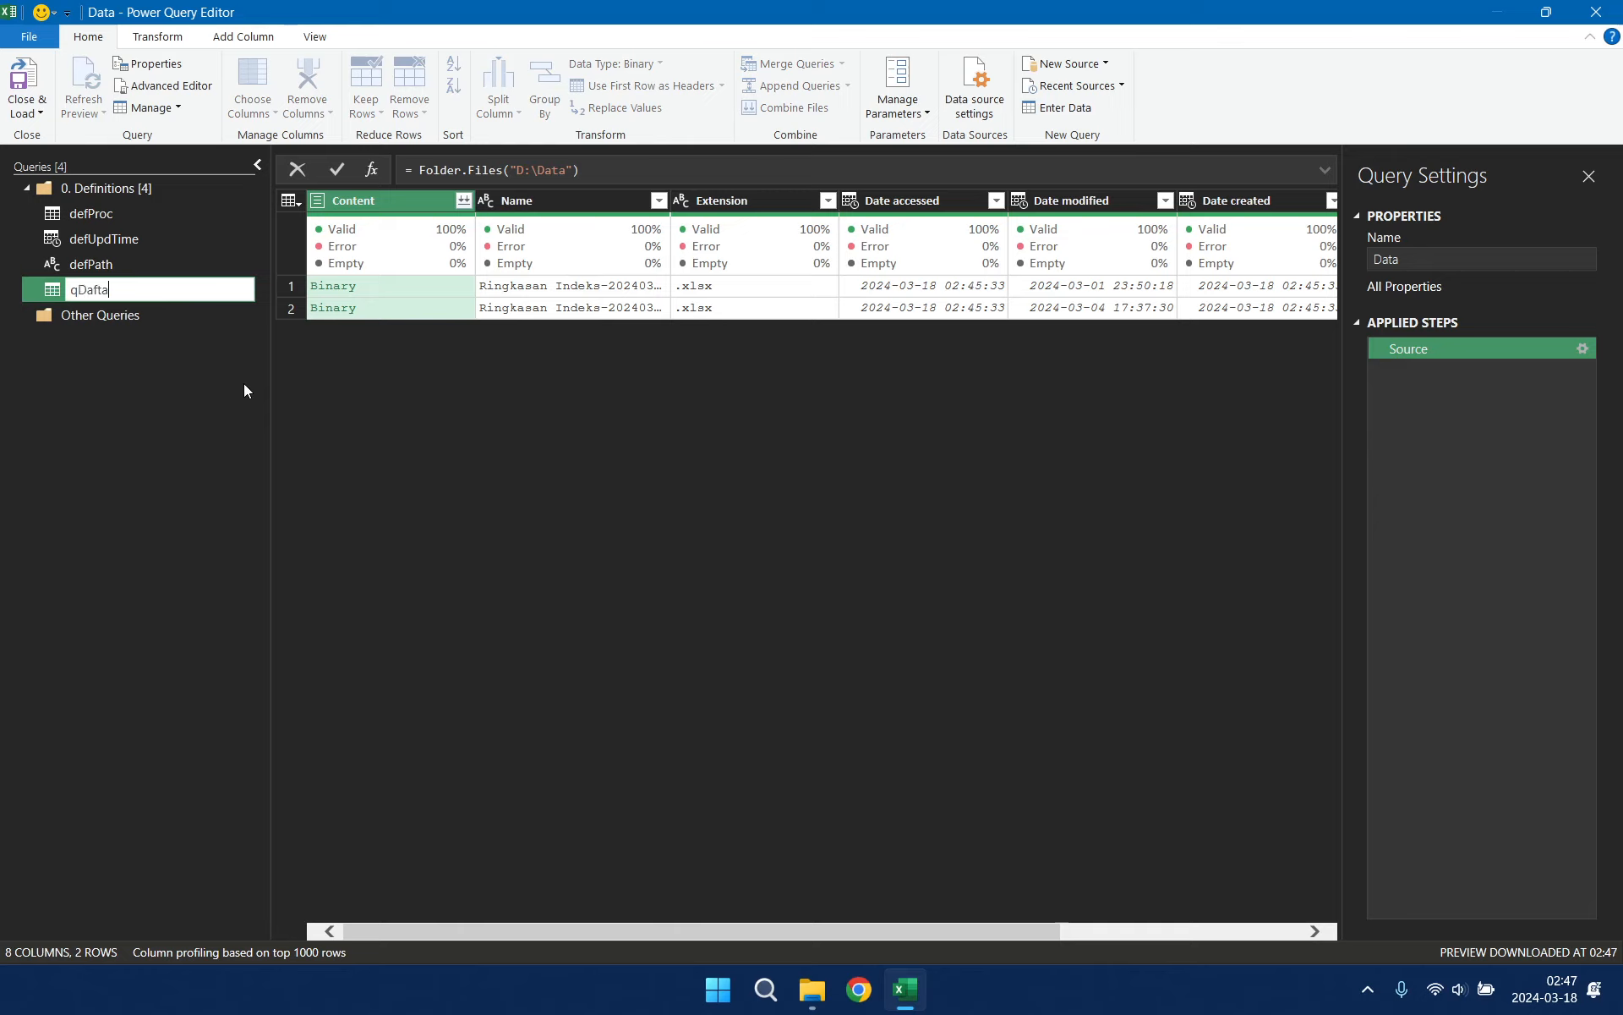
text(rFilesBaru)
key(BackSpace)
key(BackSpace)
key(BackSpace)
key(BackSpace)
key(Return)
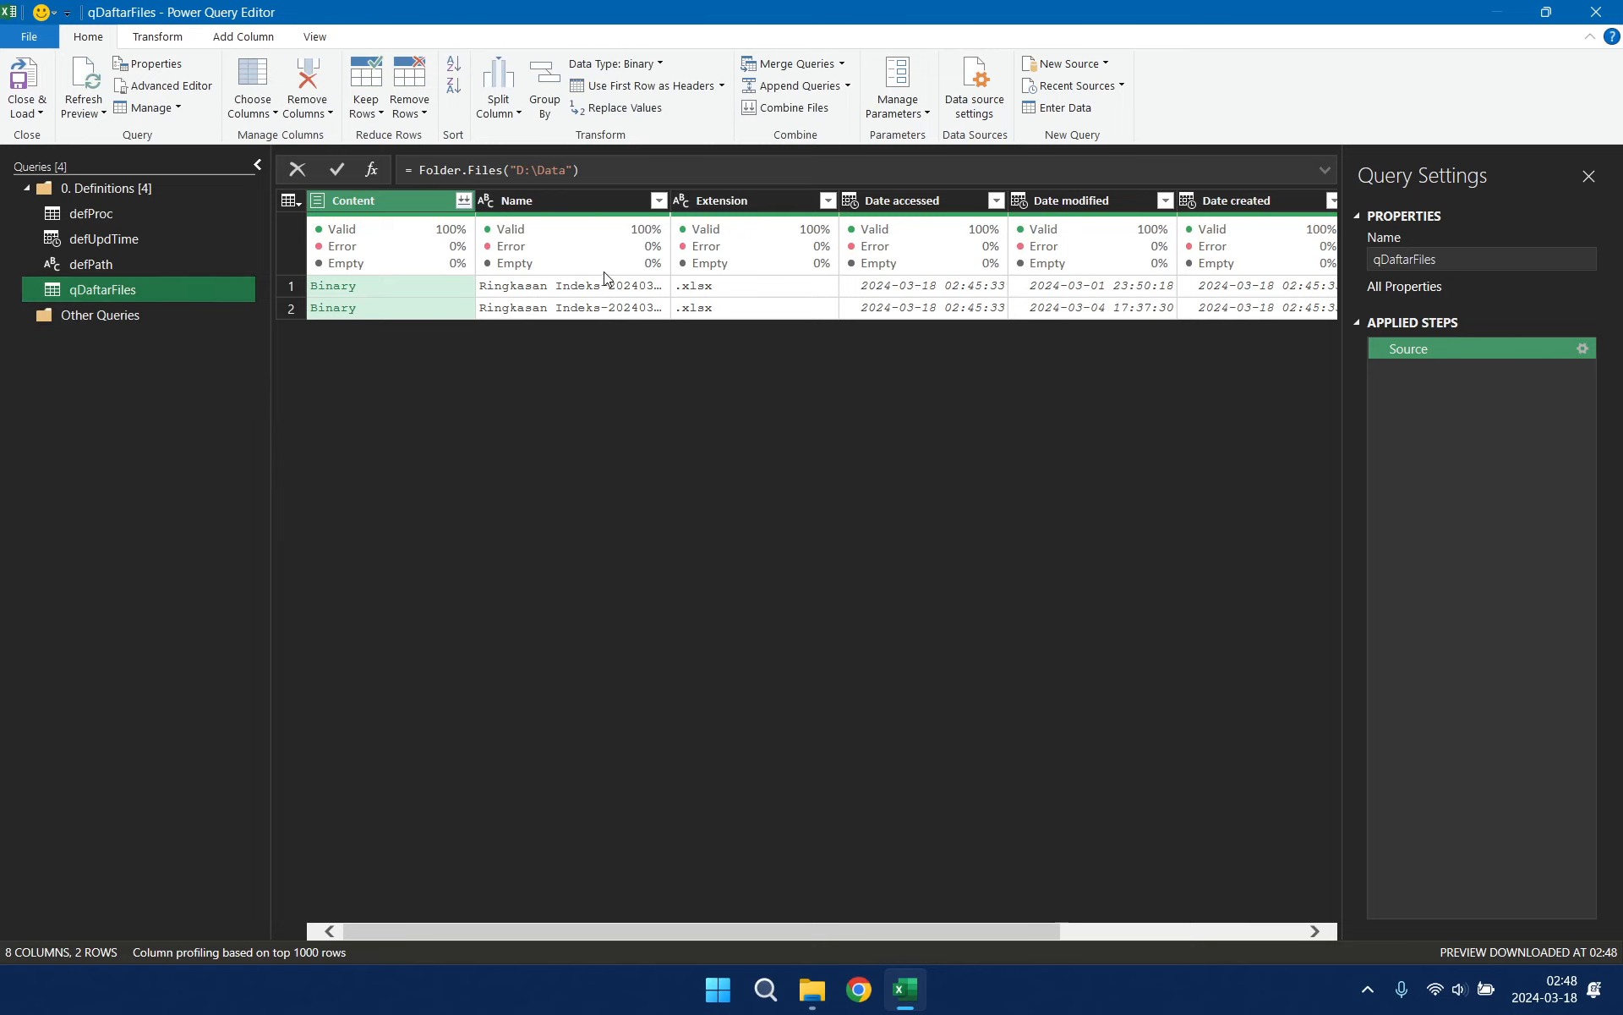
Step: Replace the hard-coded folder path in the qDaftarFiles source formula with defPath, giving Folder.Files(defPath)
click(565, 170)
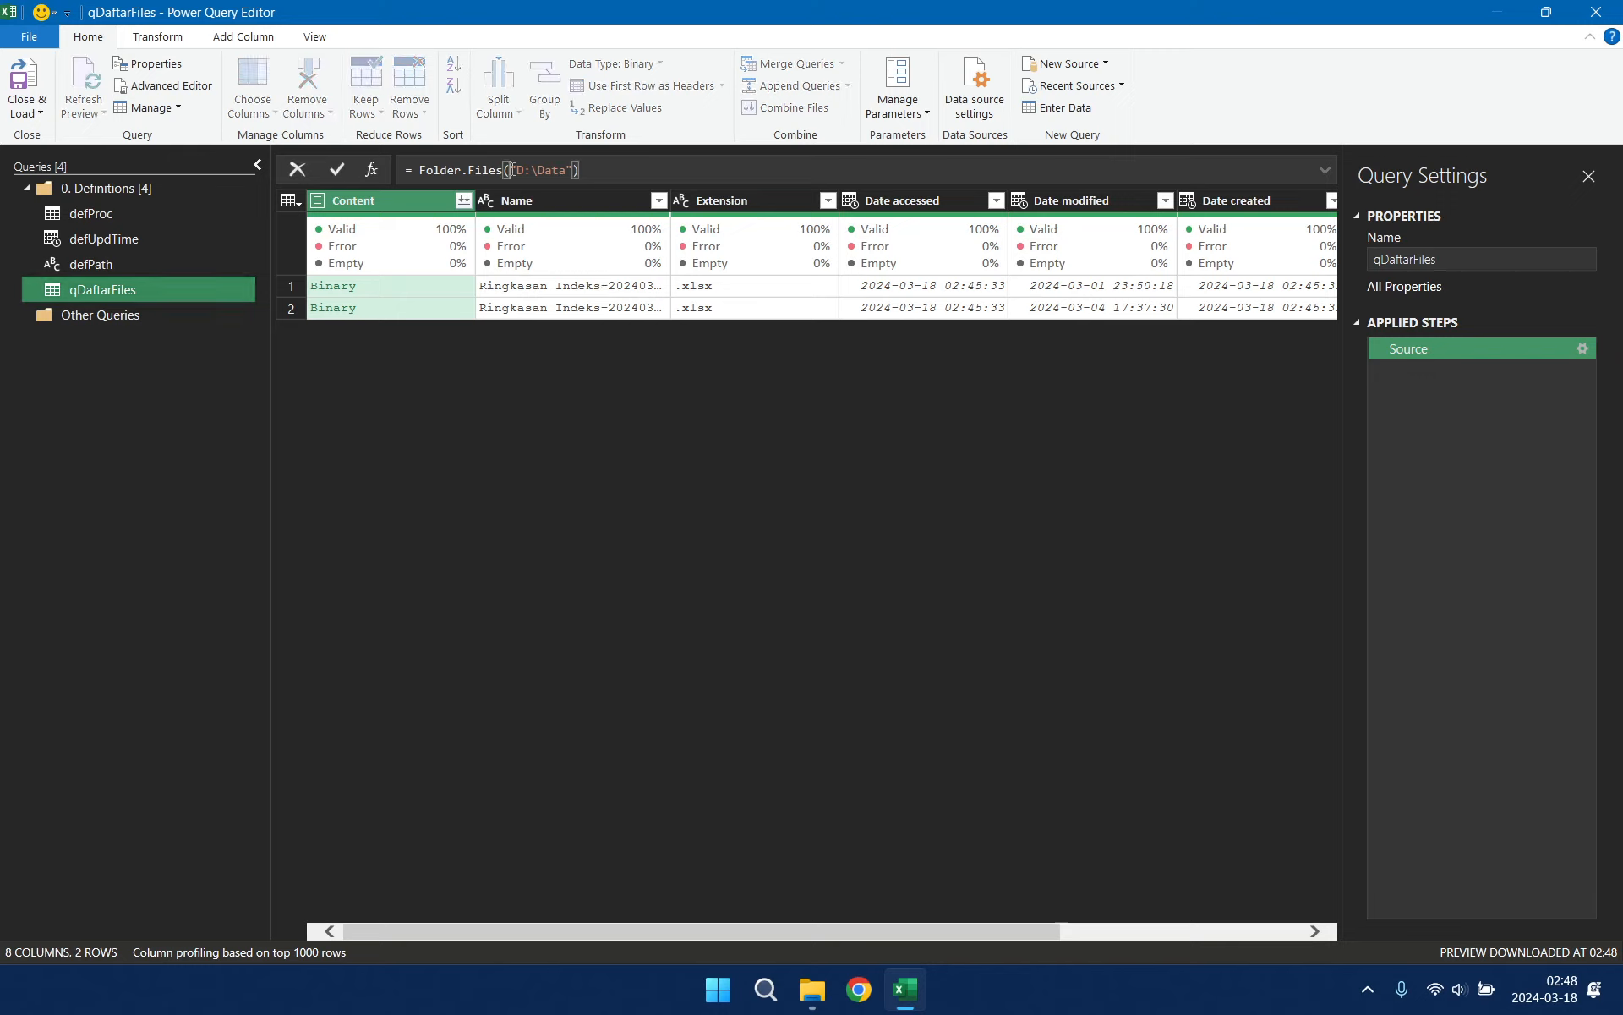
shift+click(575, 168)
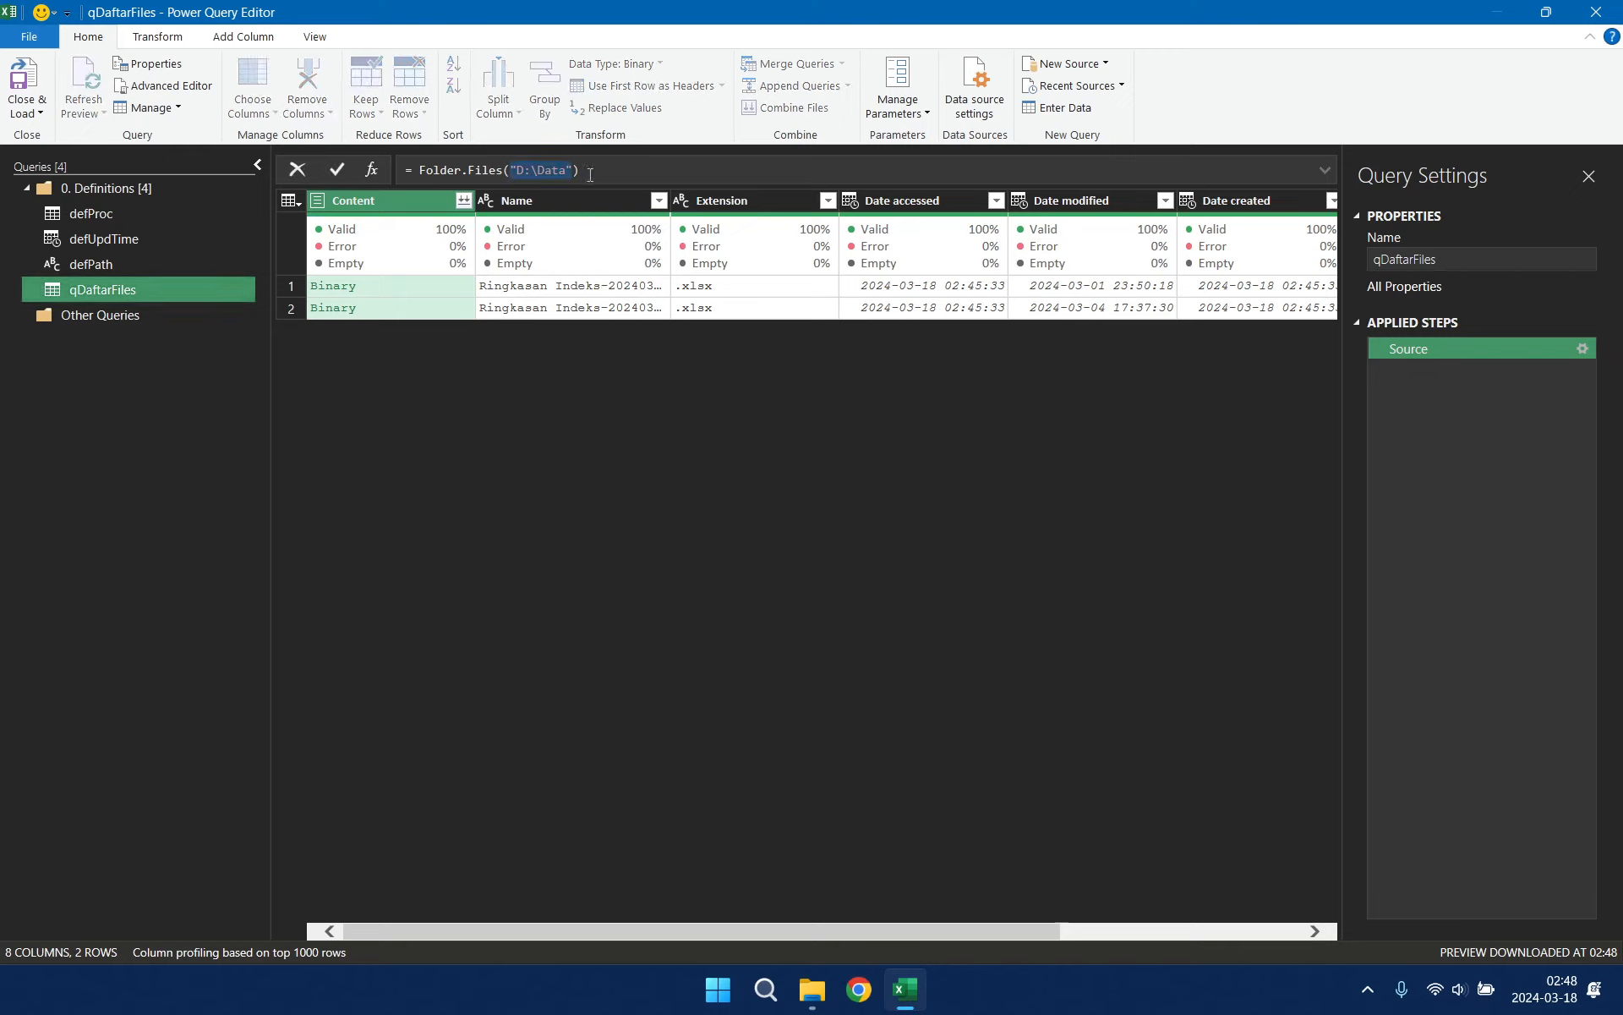
text(defP)
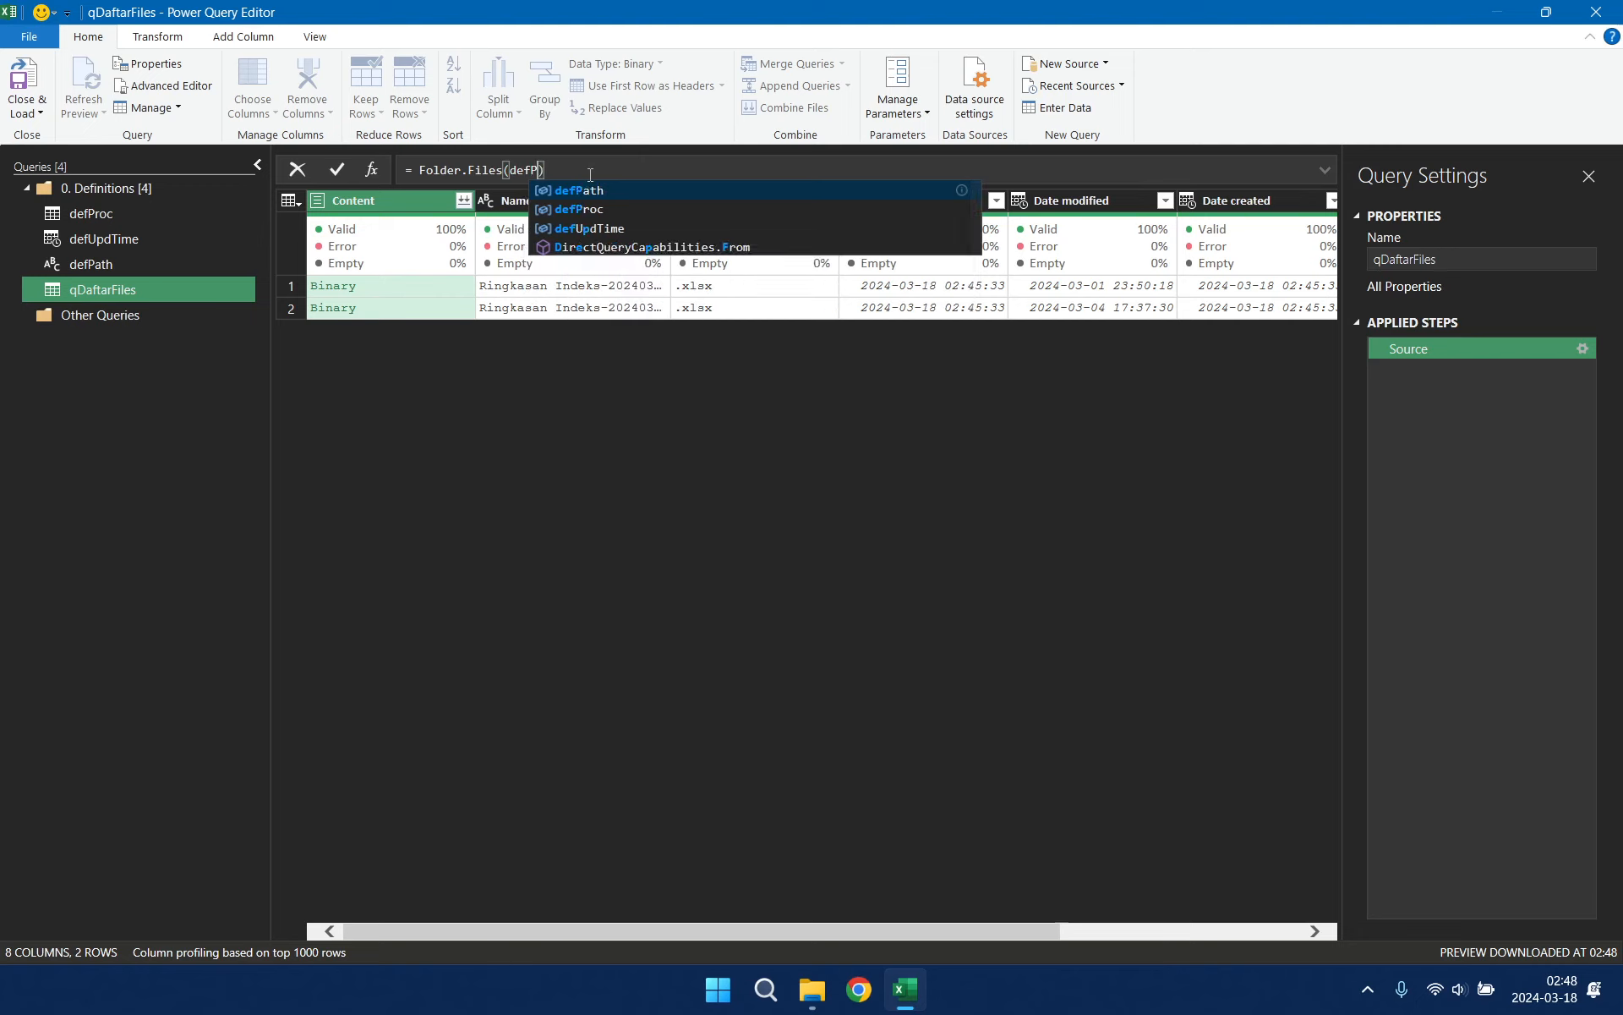
key(Tab)
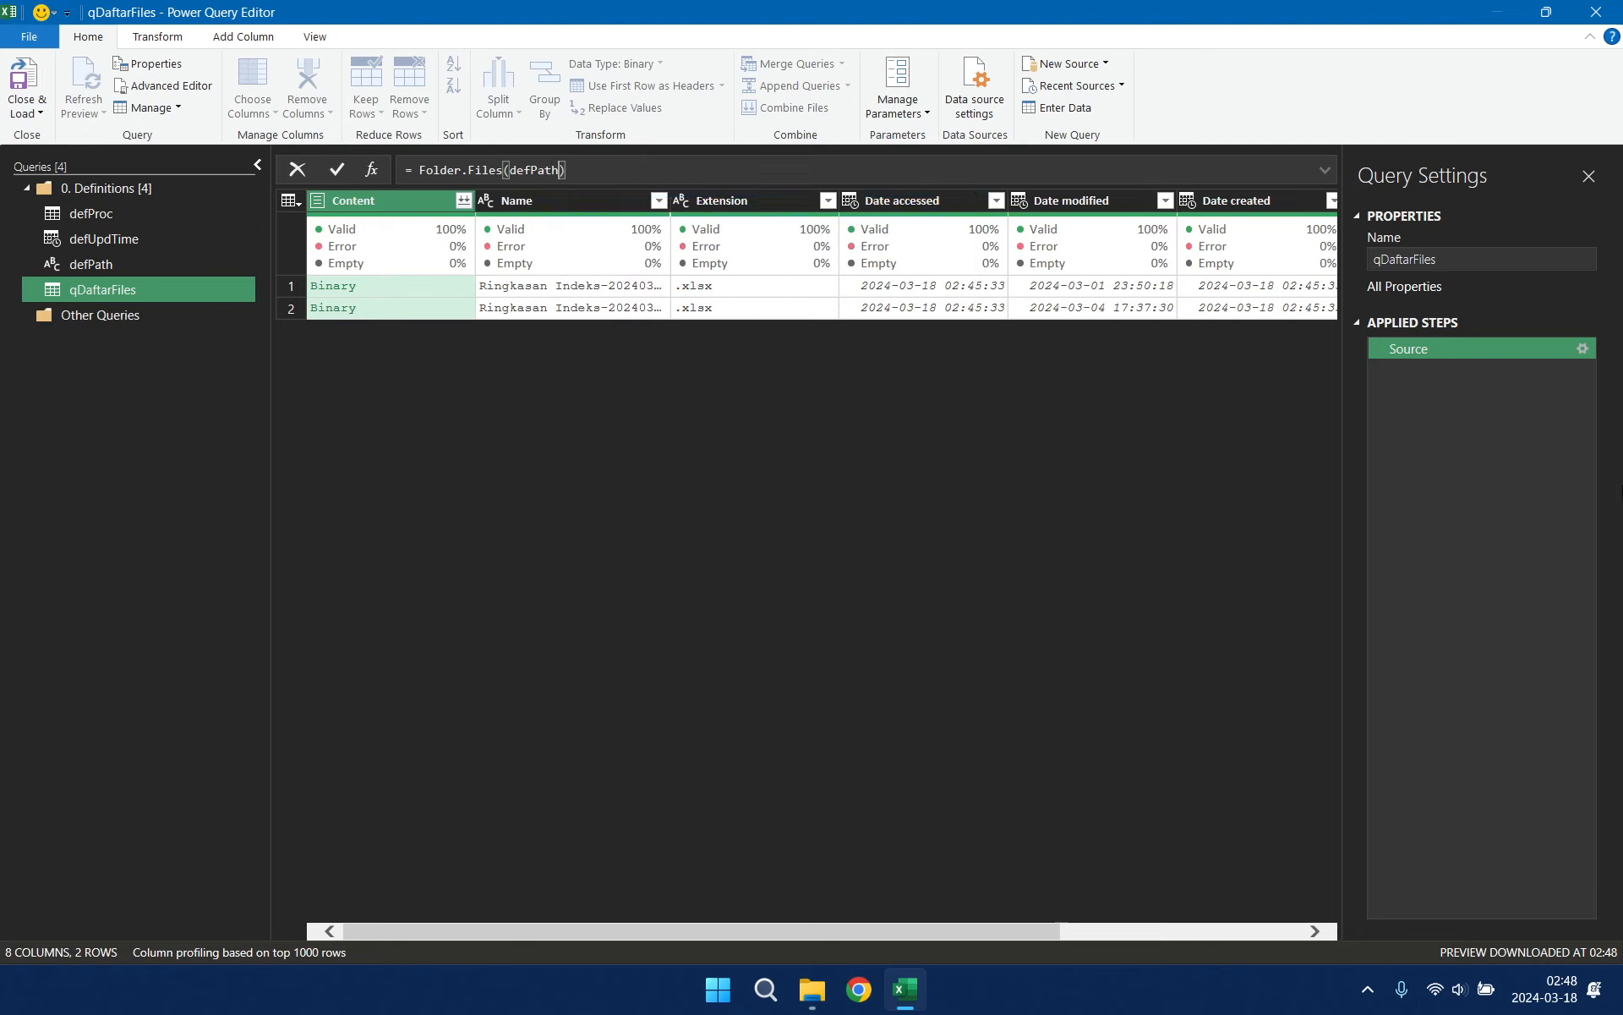
key(Return)
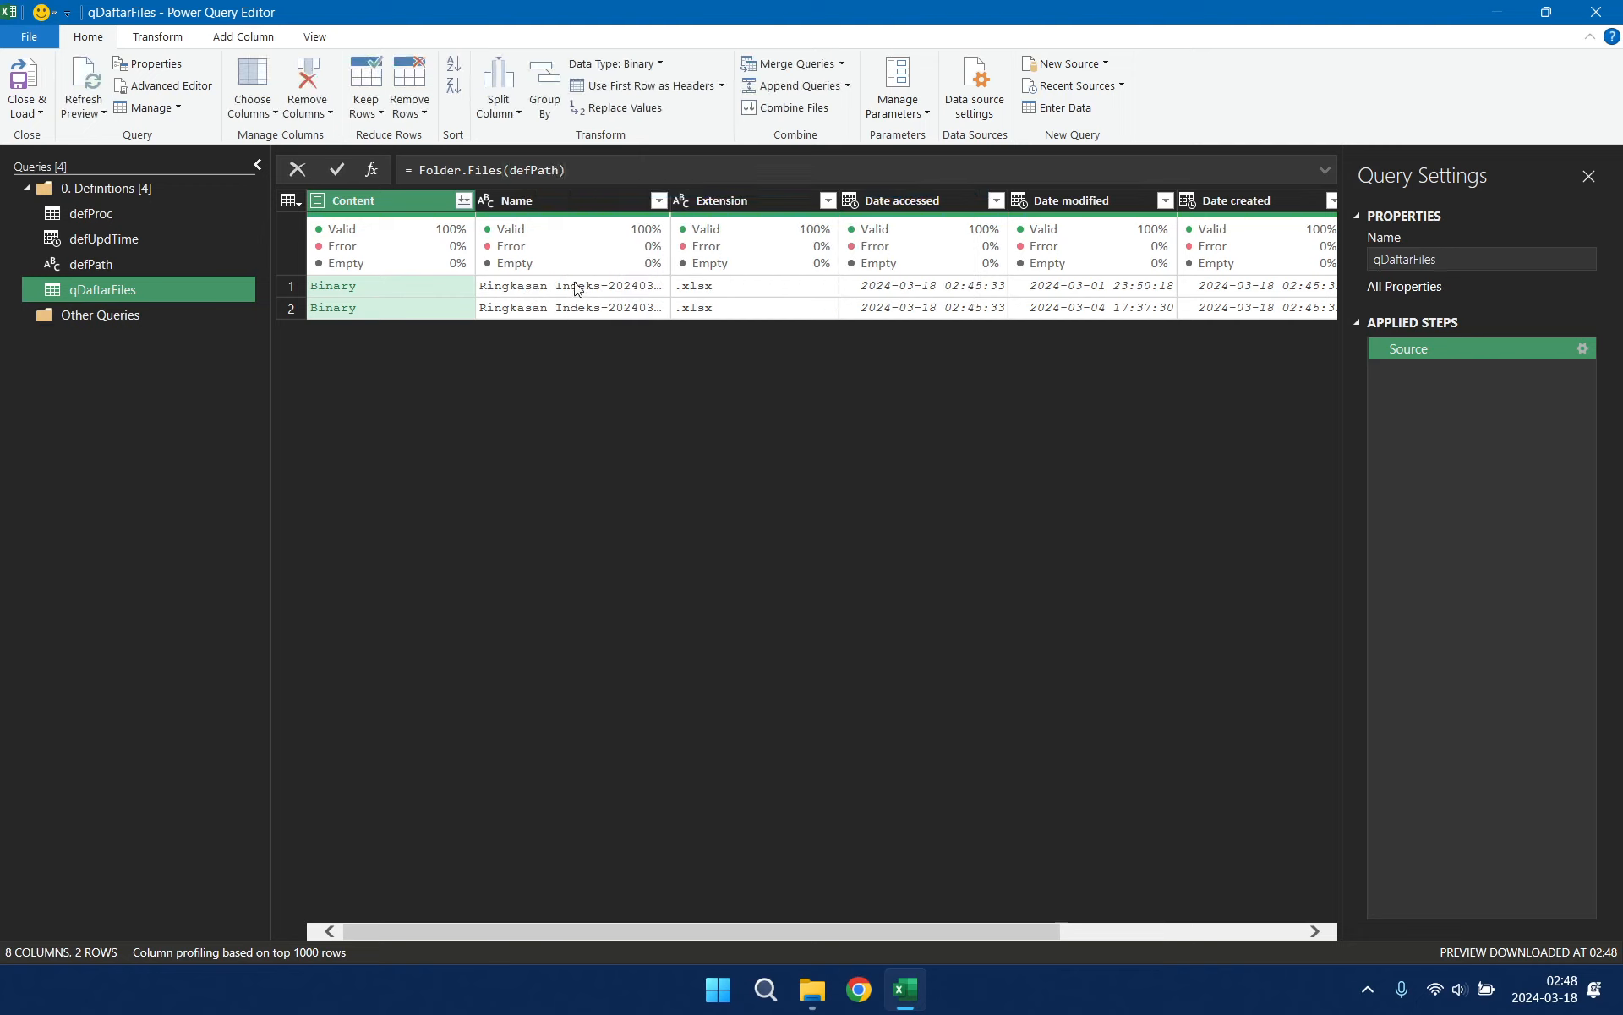
Step: Keep only the Name, Date modified and Content columns in qDaftarFiles, in that order, removing all others
click(575, 203)
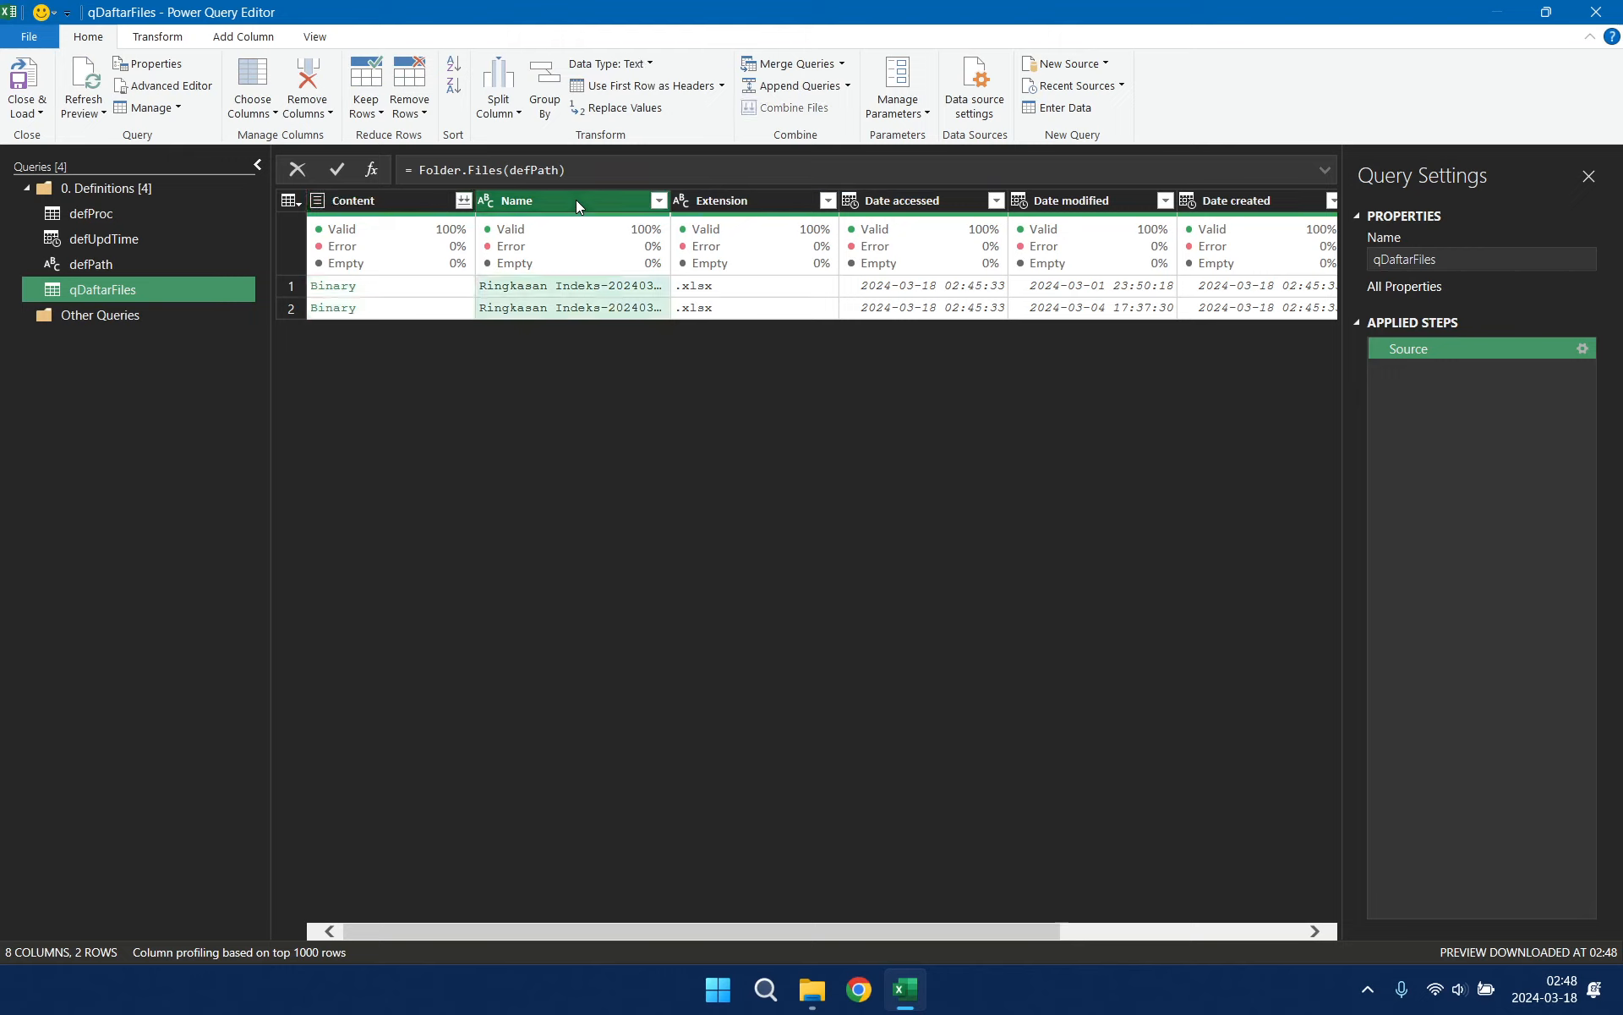
ctrl+click(1092, 201)
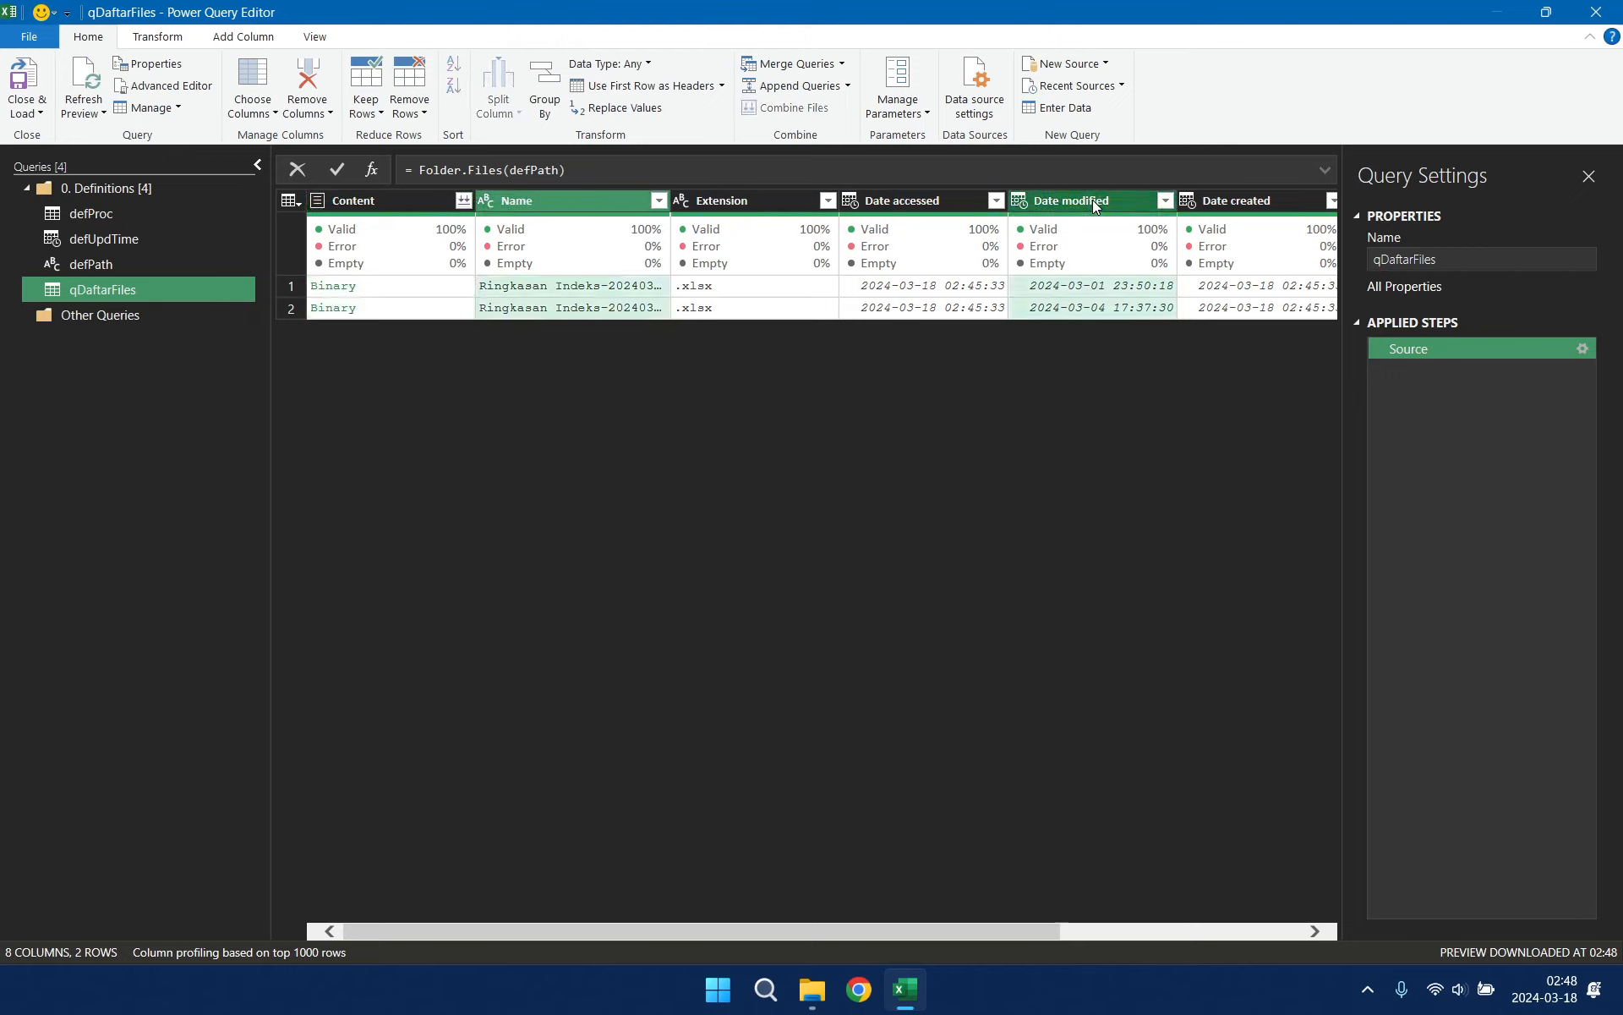
ctrl+click(397, 196)
right_click(397, 196)
click(530, 258)
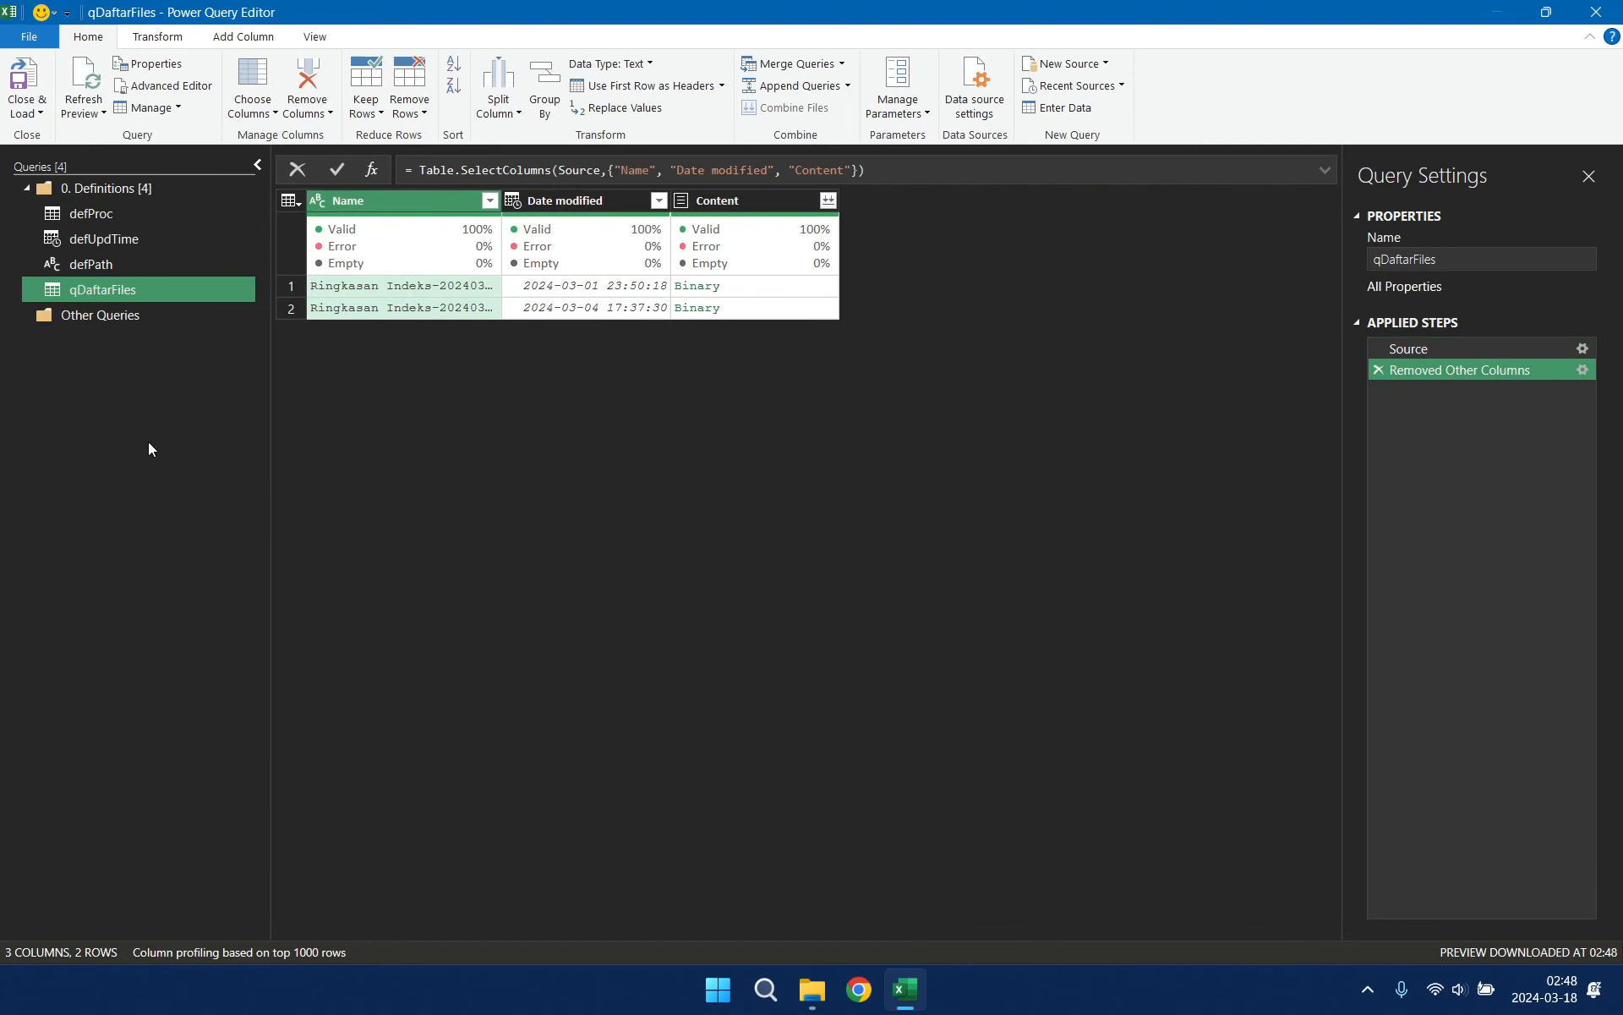
Step: Create two new top-level query groups named "1. Files" and "2. Data"
right_click(93, 390)
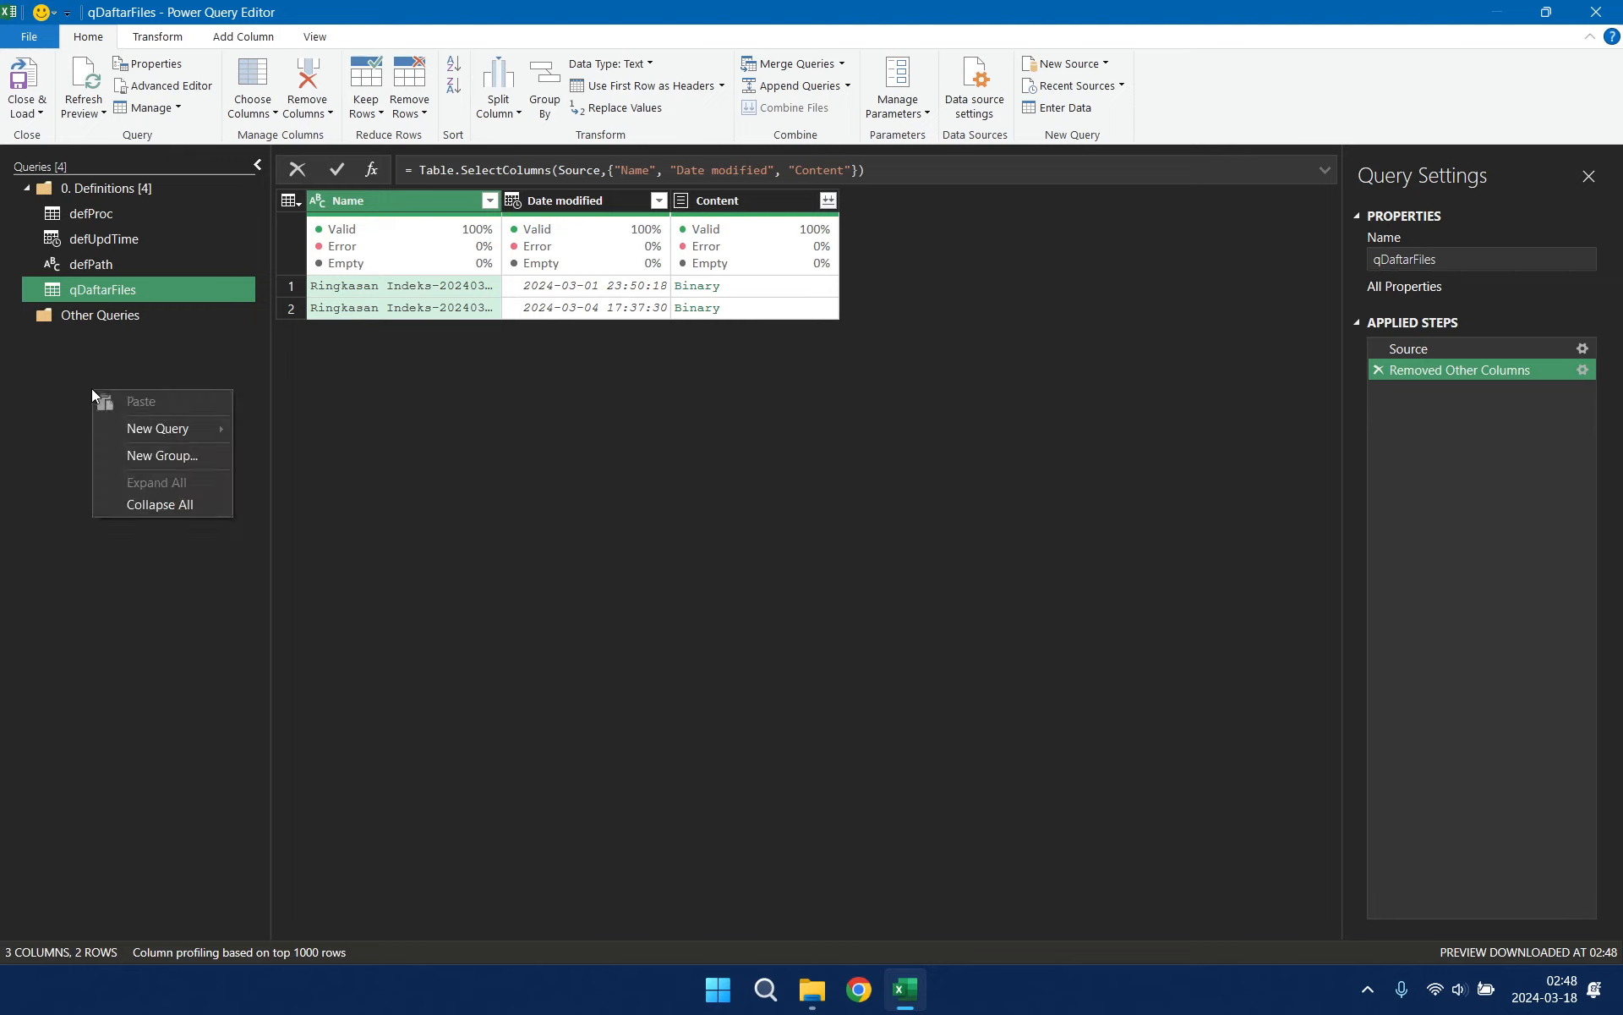
click(166, 455)
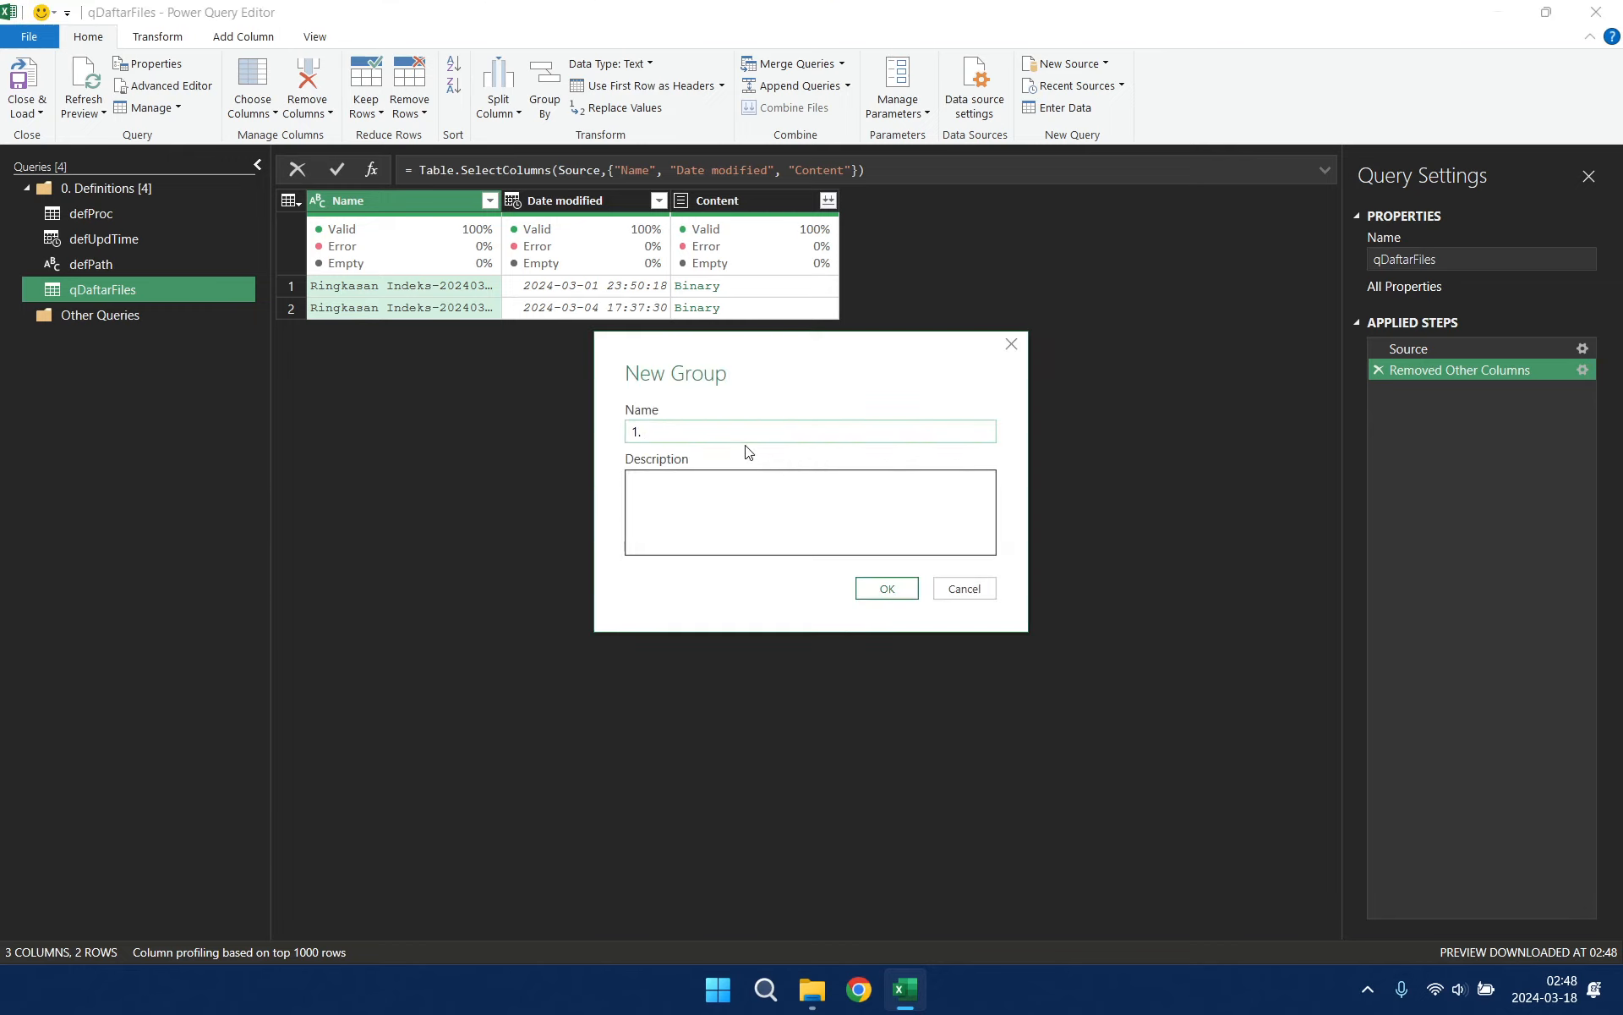
text(1. File)
click(881, 589)
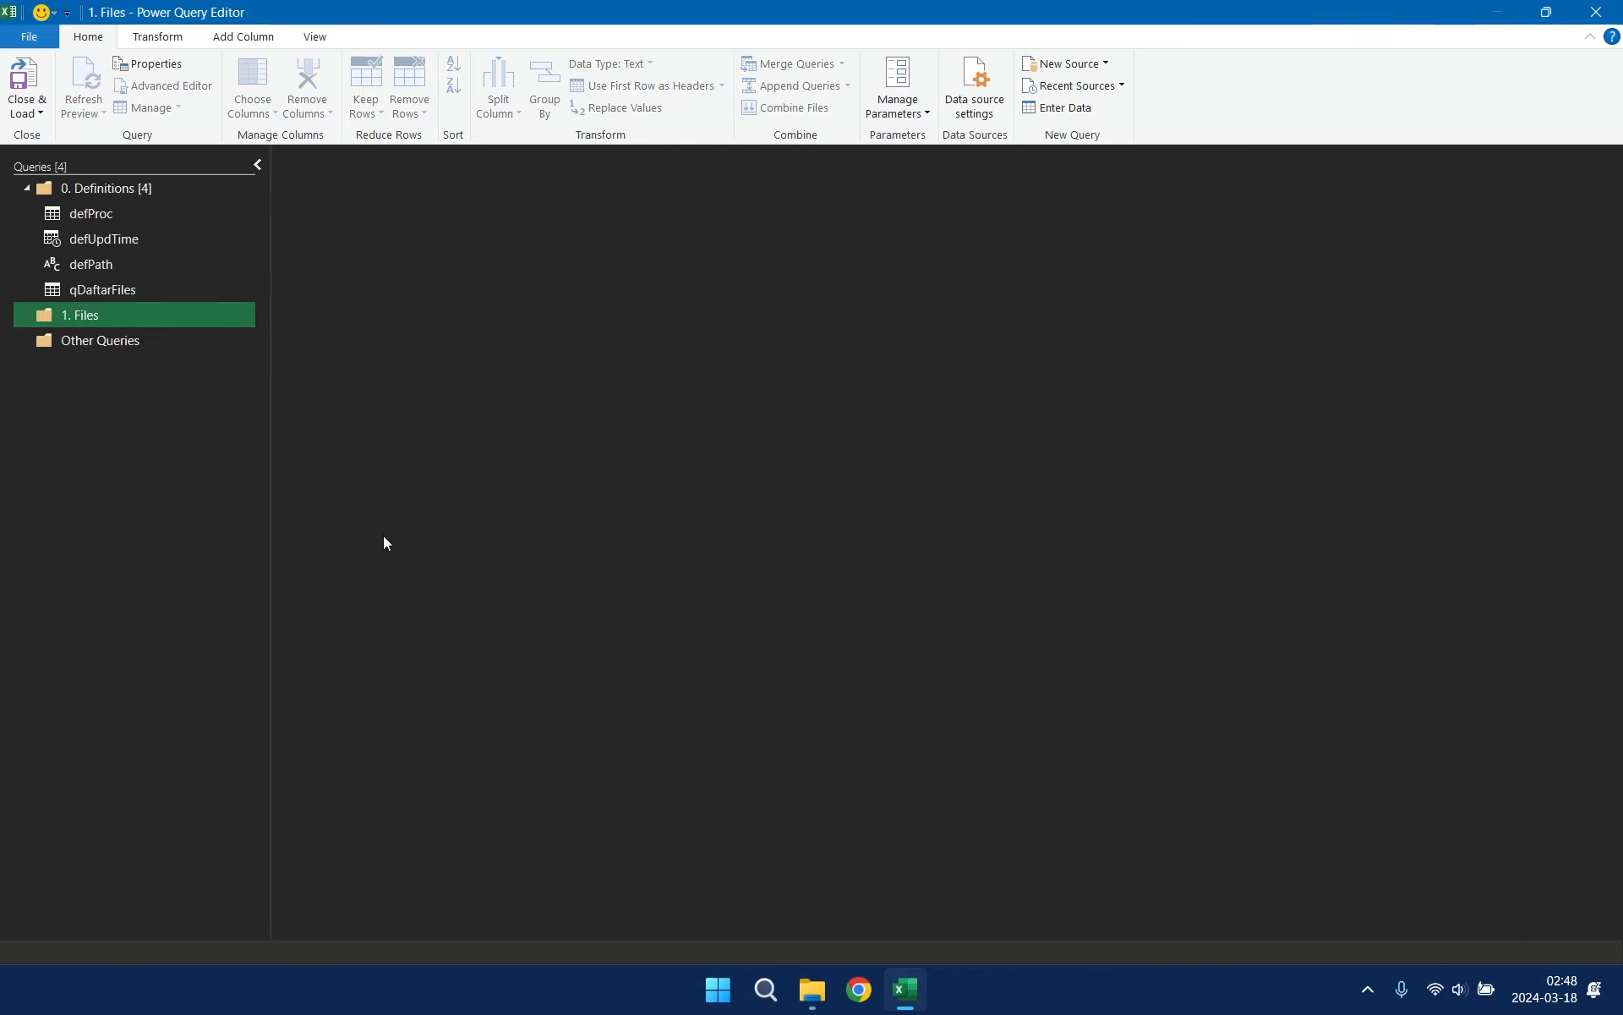
right_click(167, 446)
click(236, 510)
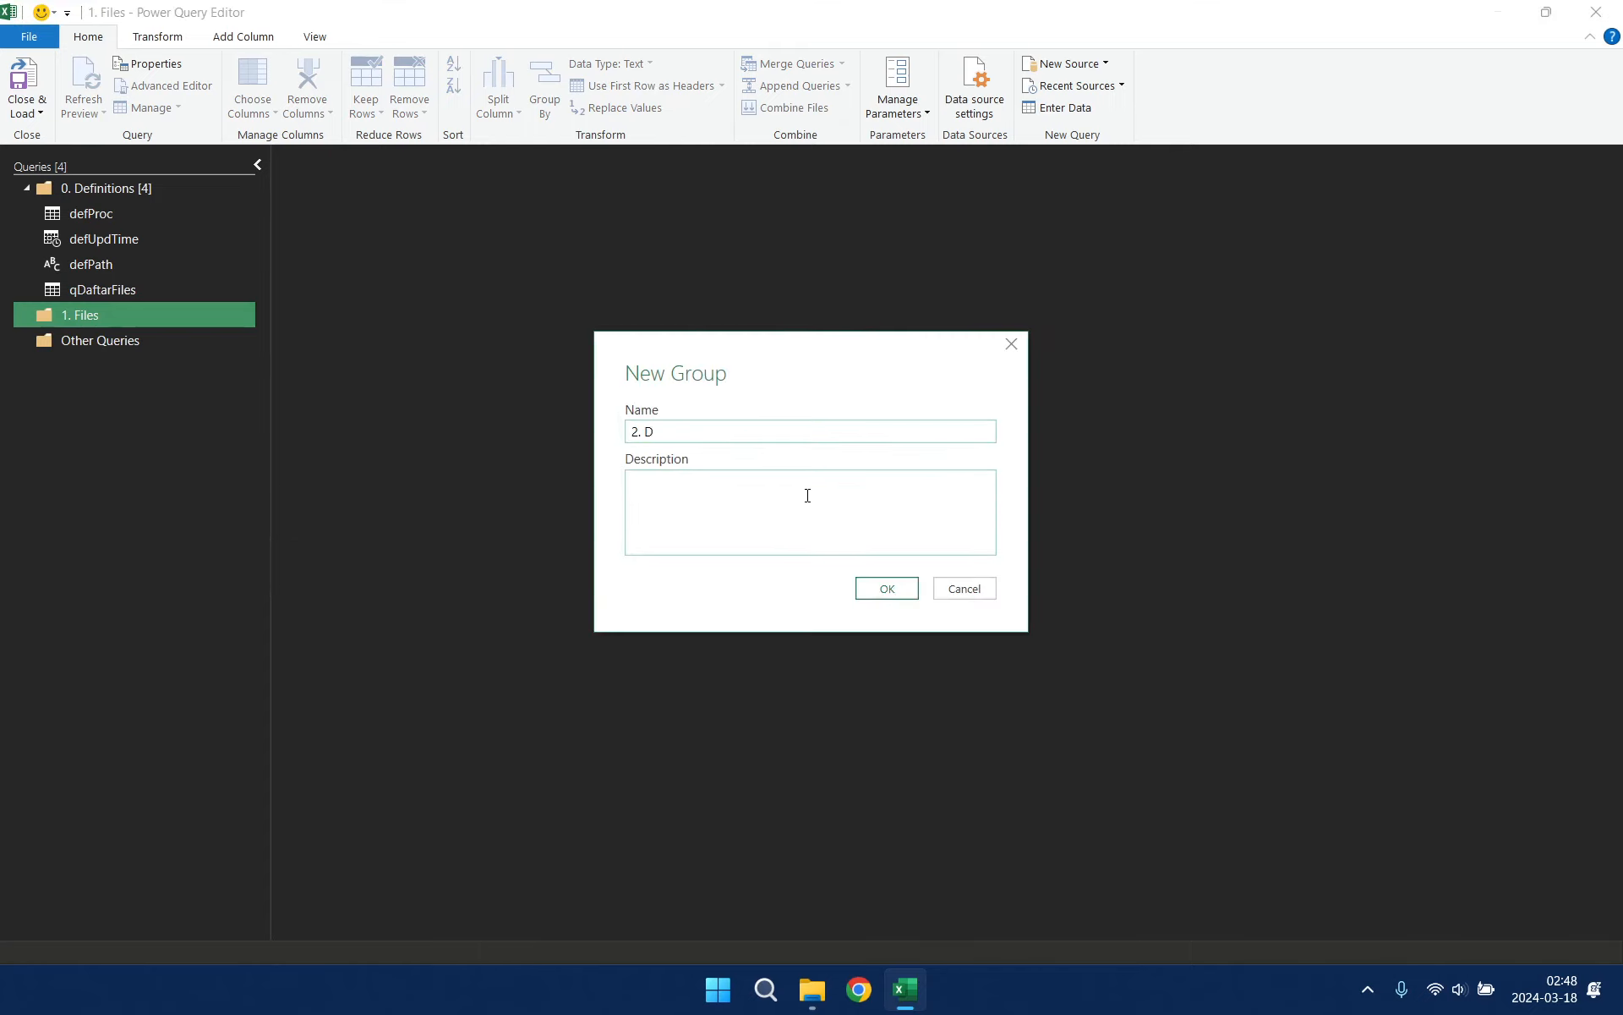
text(ata)
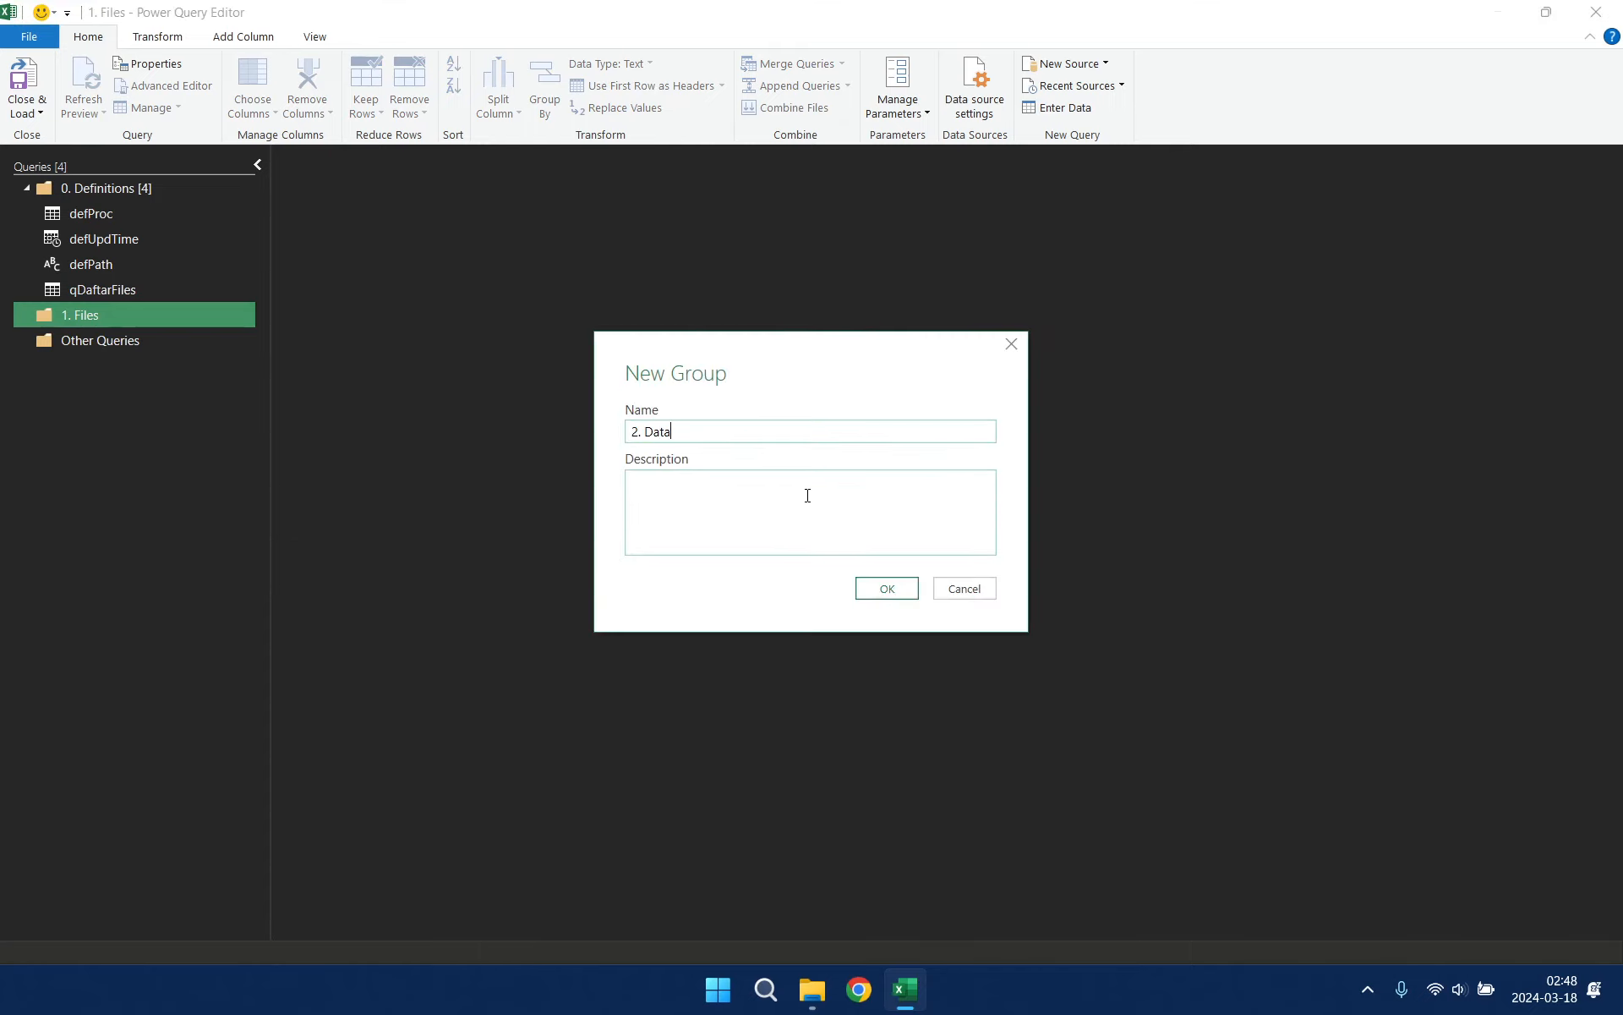
click(898, 589)
Step: Create a reference query from qDaftarFiles and place it in the "1. Files" group
click(106, 321)
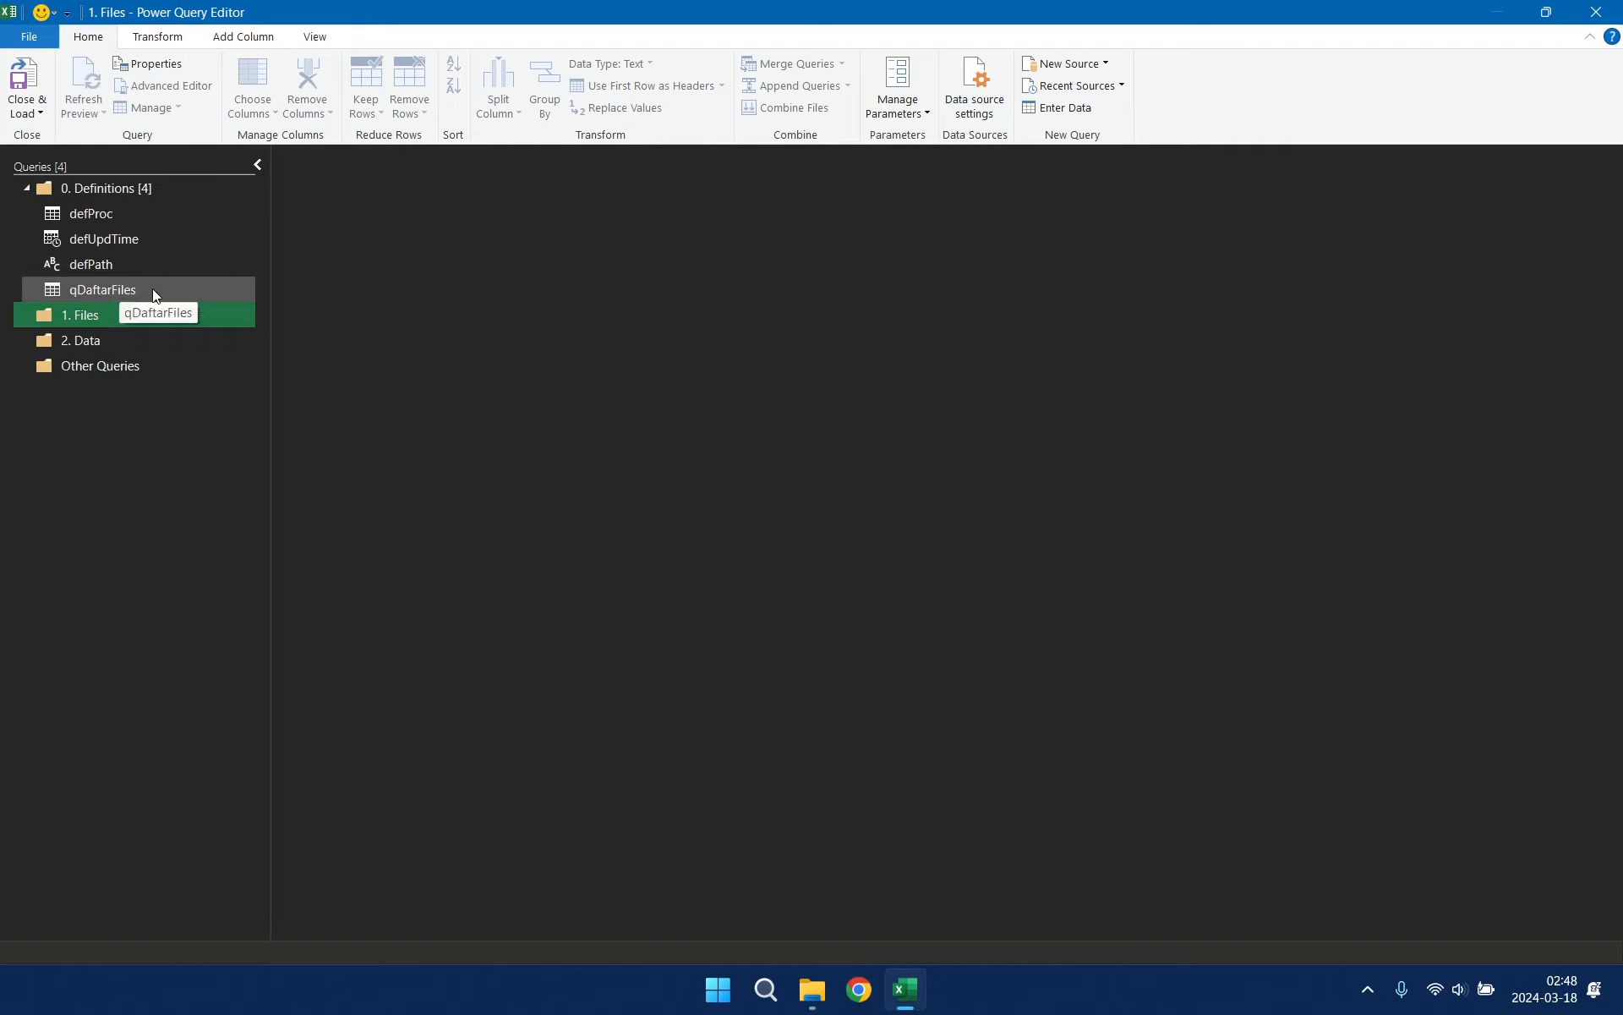
click(183, 291)
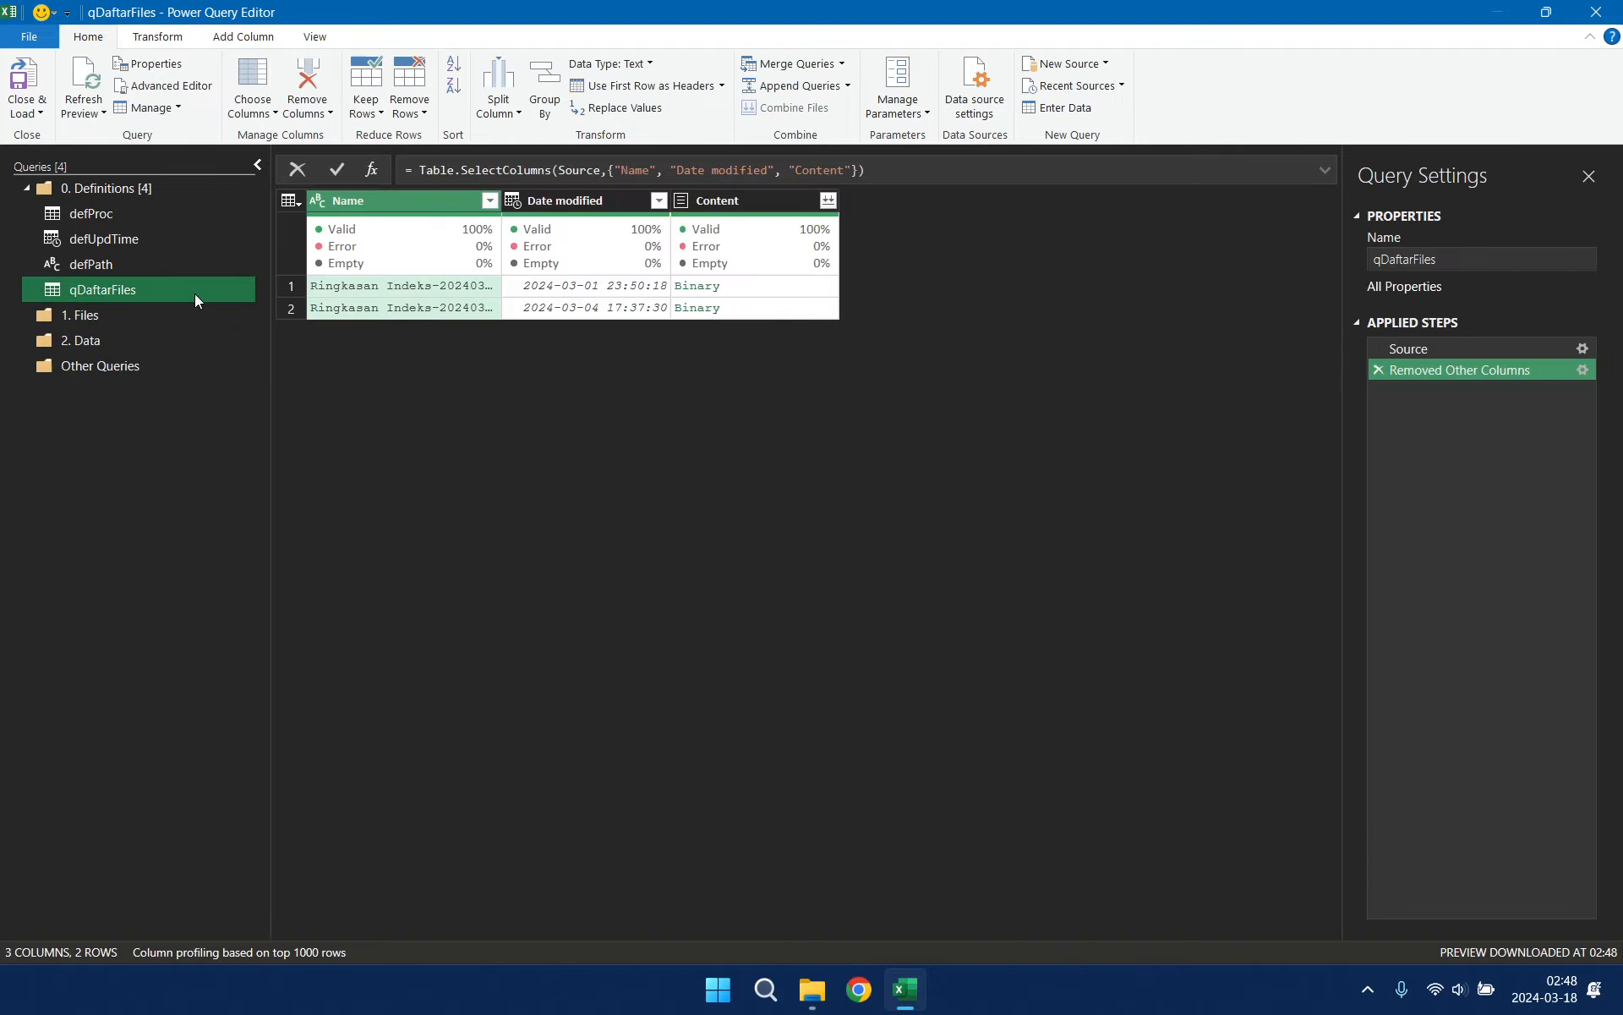
right_click(188, 291)
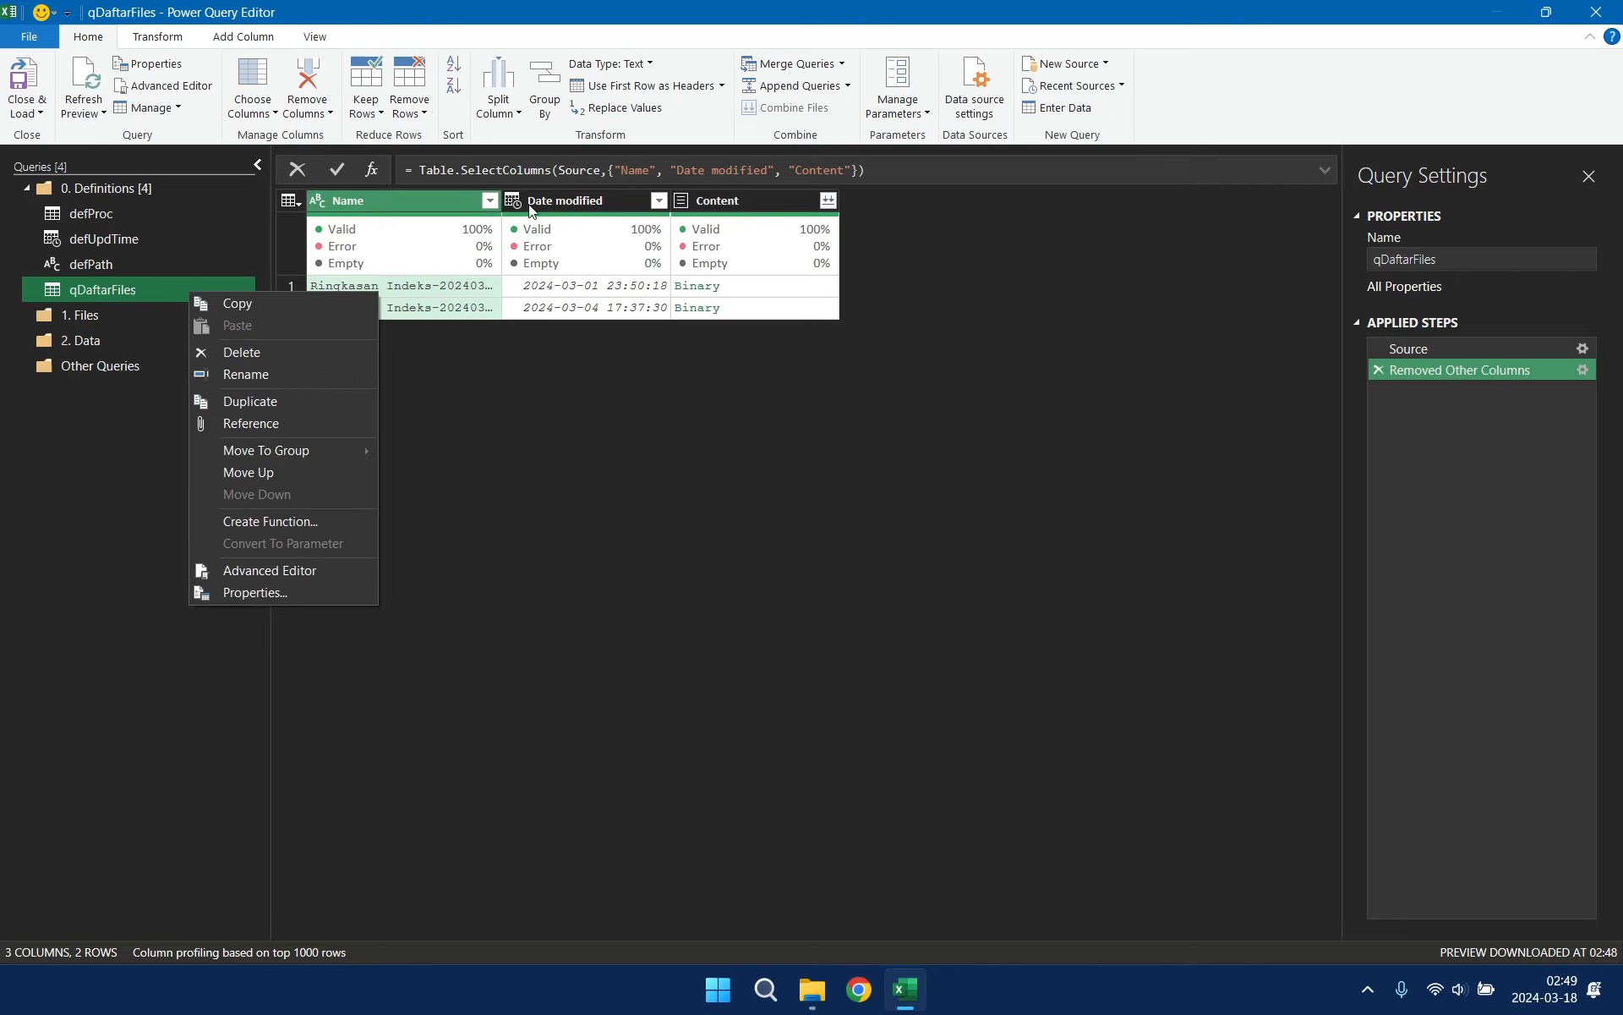
click(341, 423)
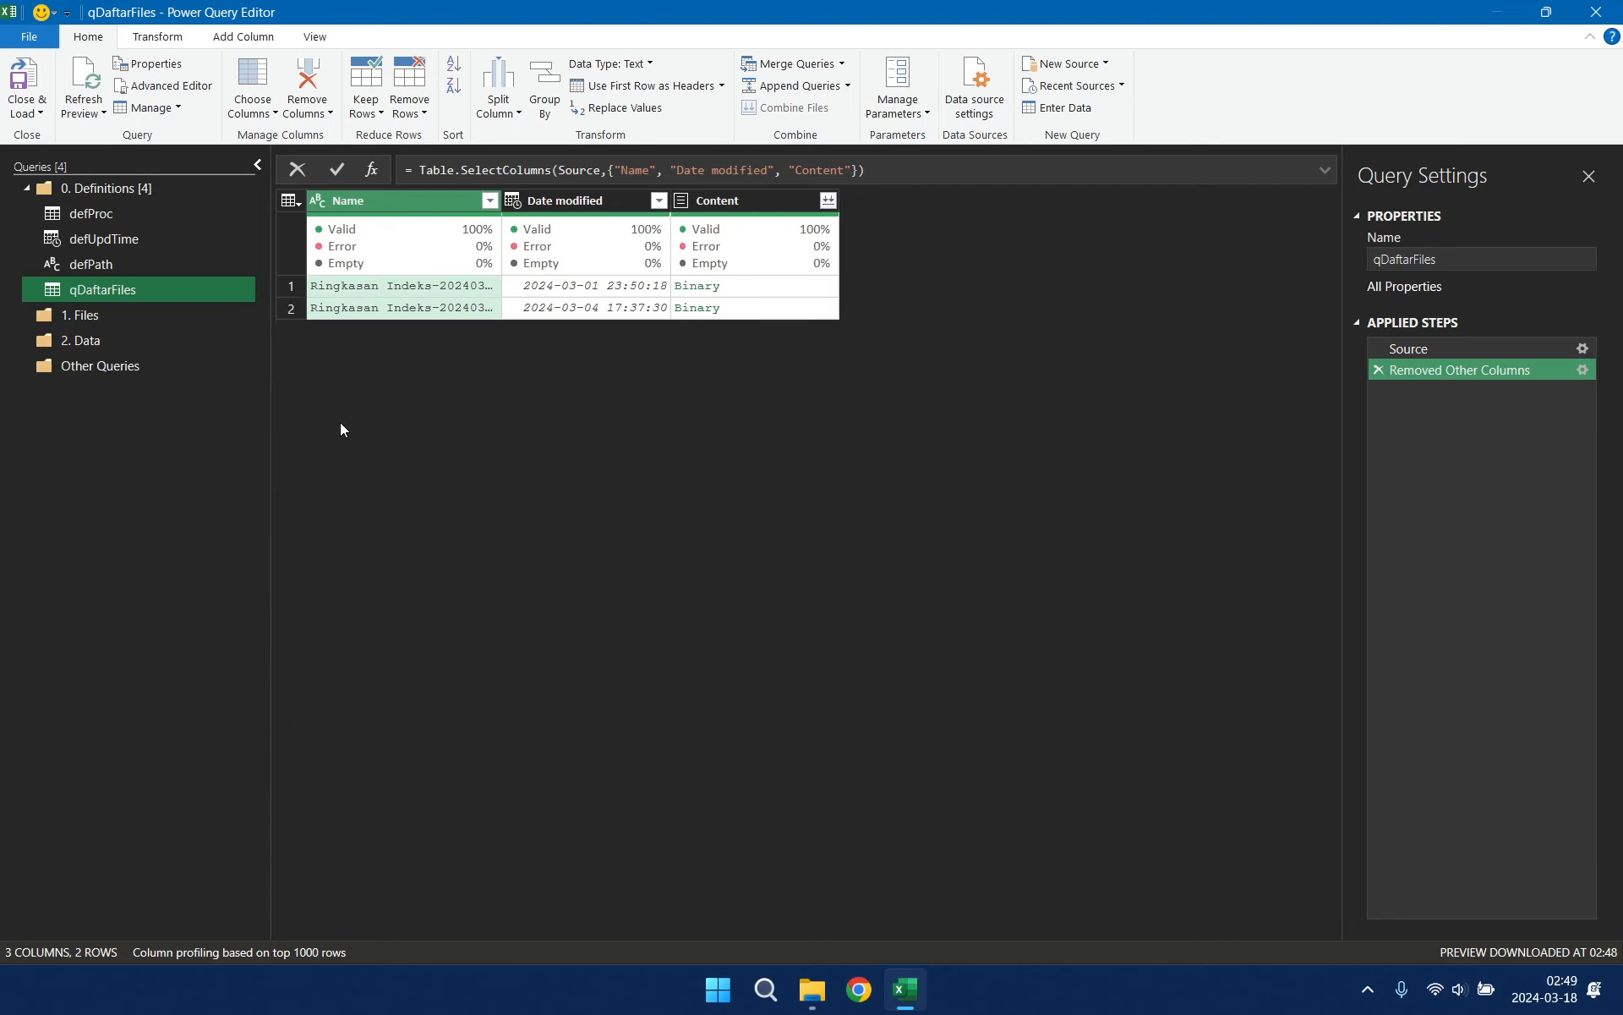
drag(164, 336, 159, 339)
Step: Rename the referenced query in the "1. Files" group to qFilesBaru
right_click(160, 336)
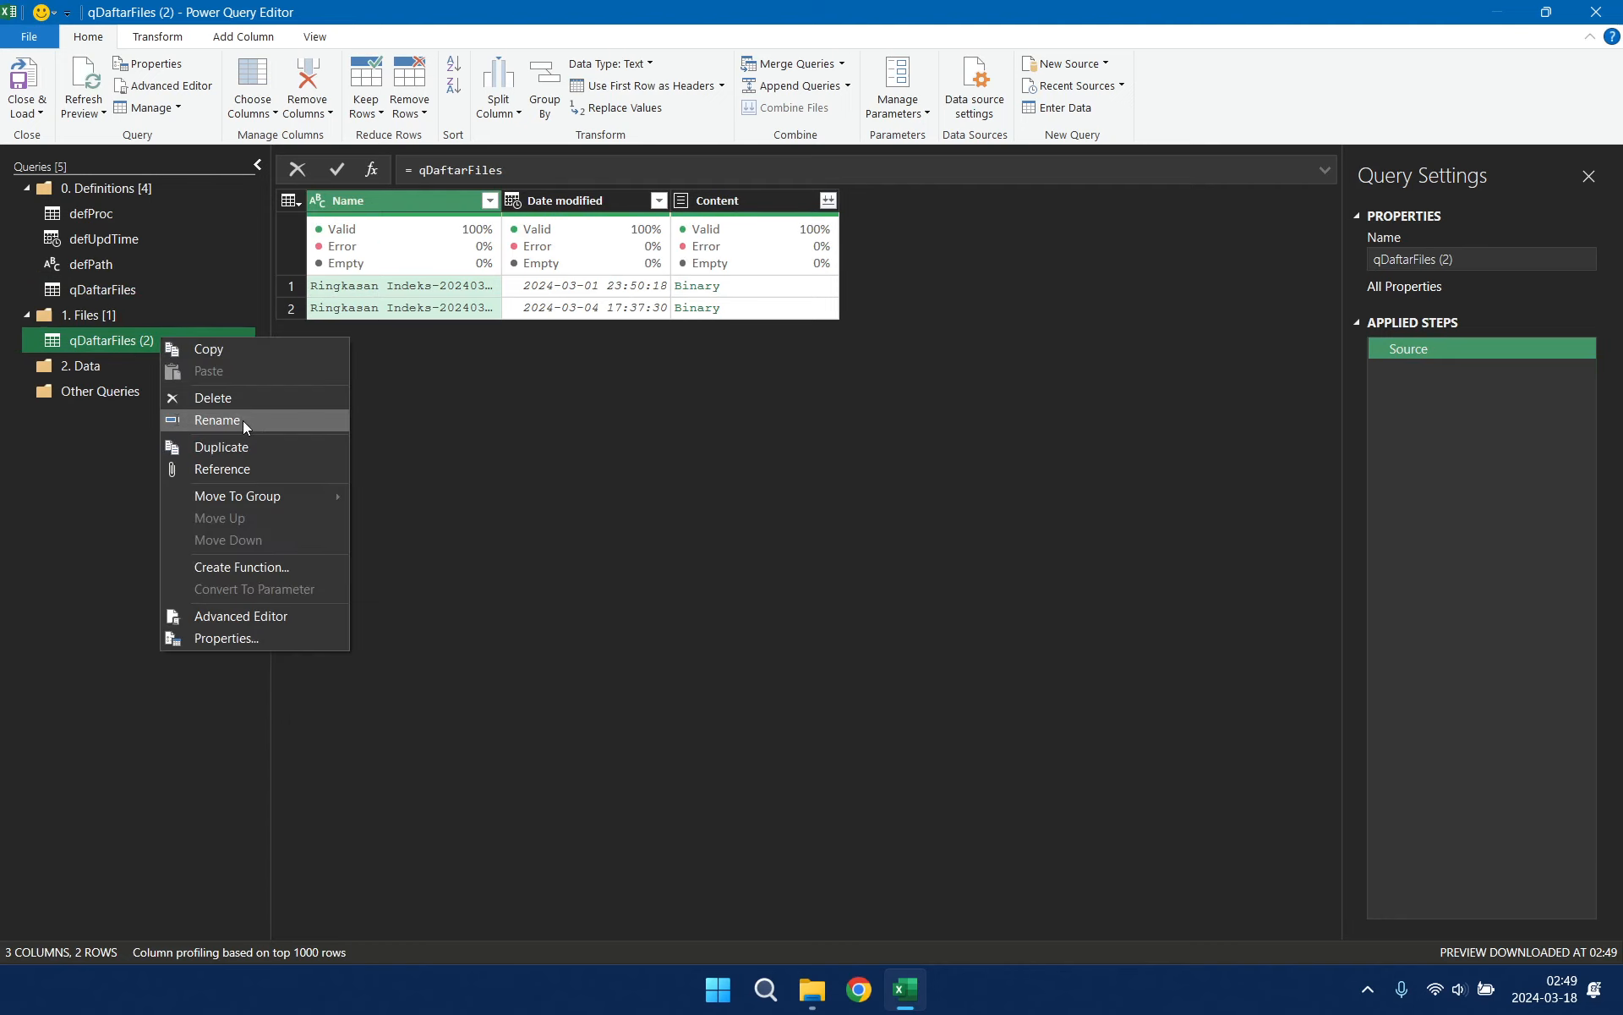
click(242, 420)
click(172, 345)
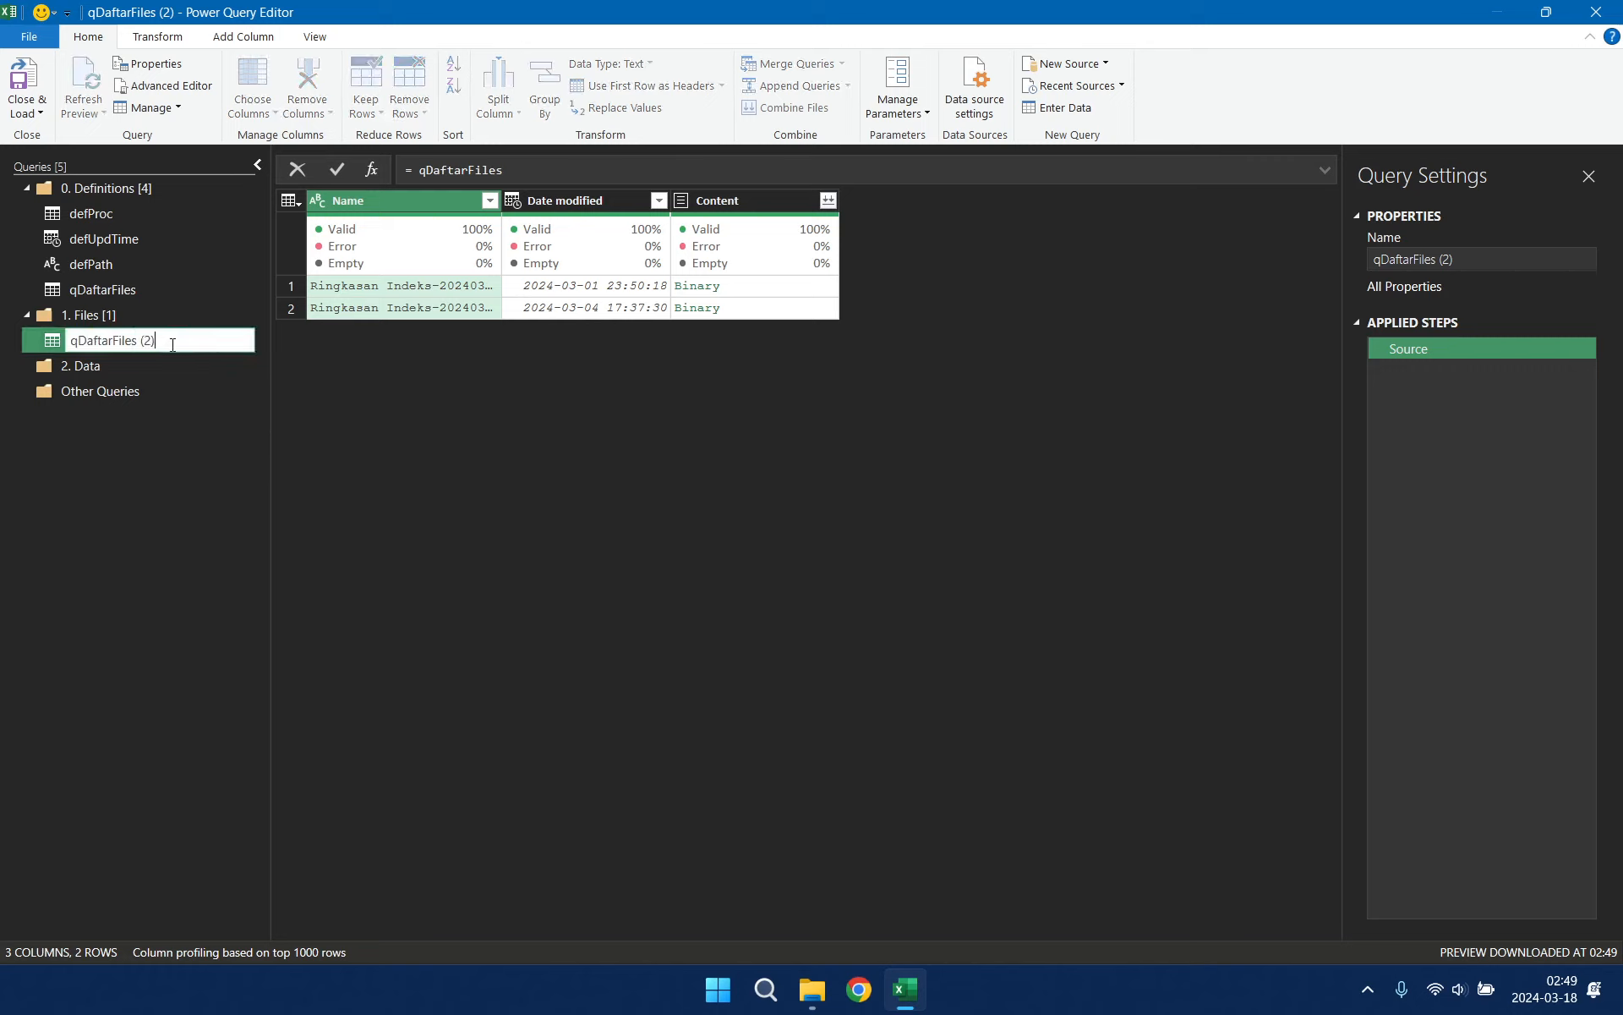
key(BackSpace)
key(BackSpace)
key(BackSpace)
key(BackSpace)
key(BackSpace)
key(BackSpace)
key(BackSpace)
key(BackSpace)
key(BackSpace)
key(BackSpace)
key(Return)
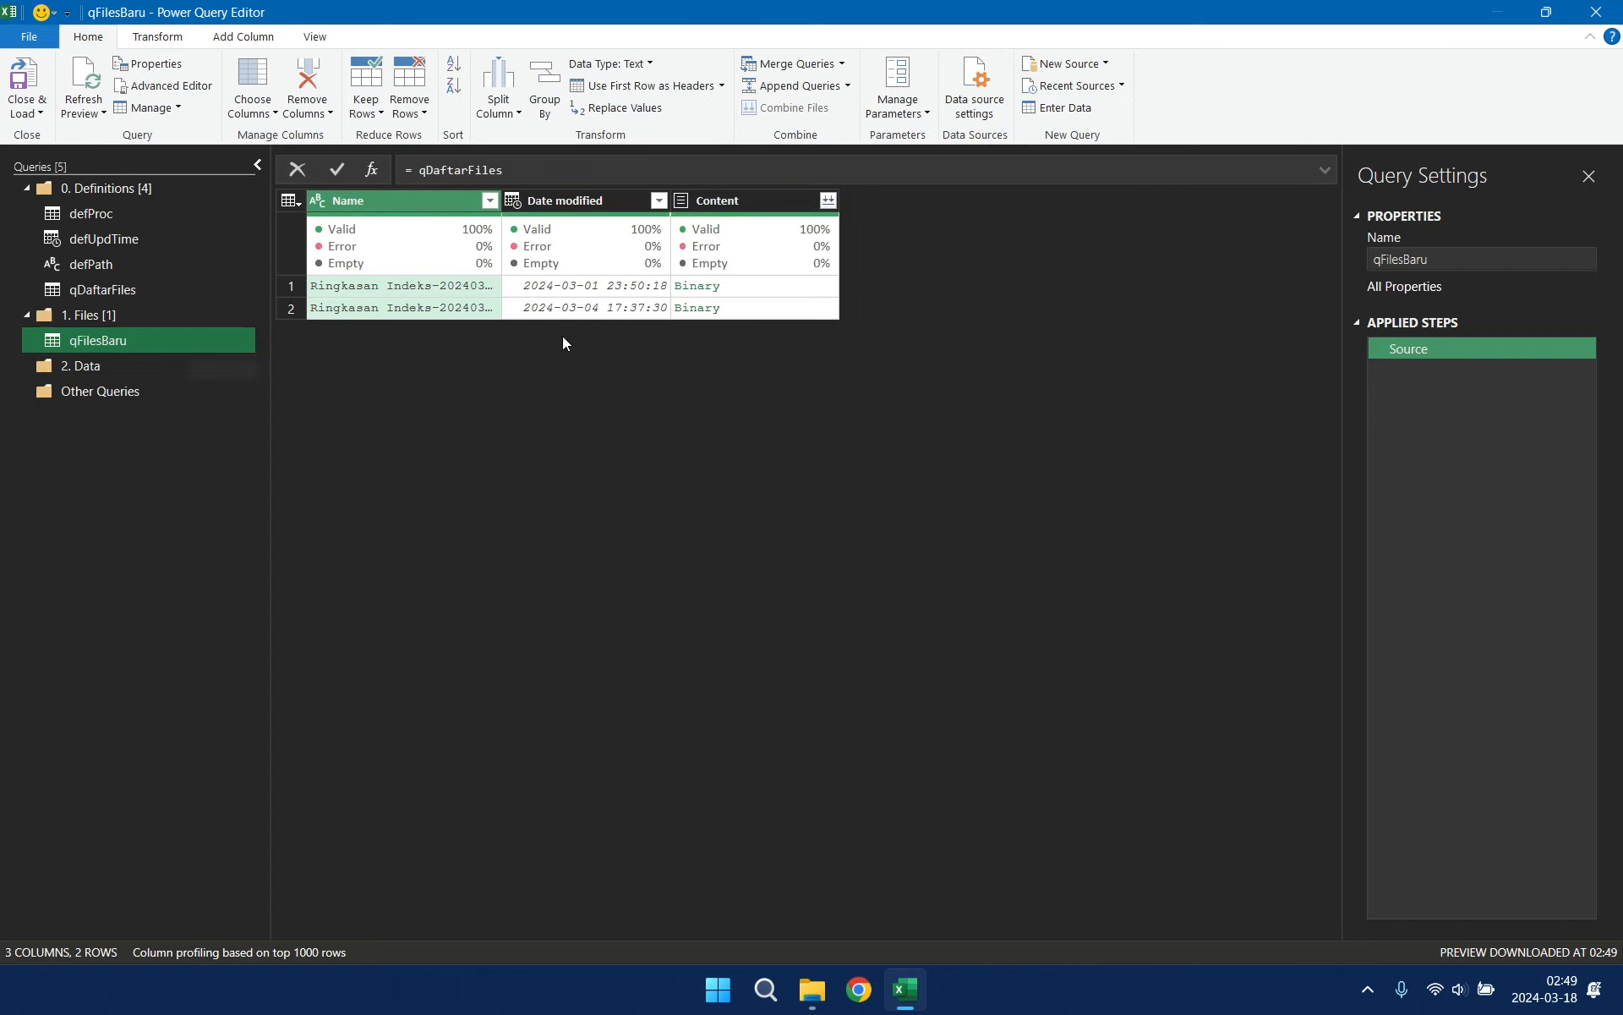
Step: Start a custom column in qFilesBaru and name it LastModified
click(602, 199)
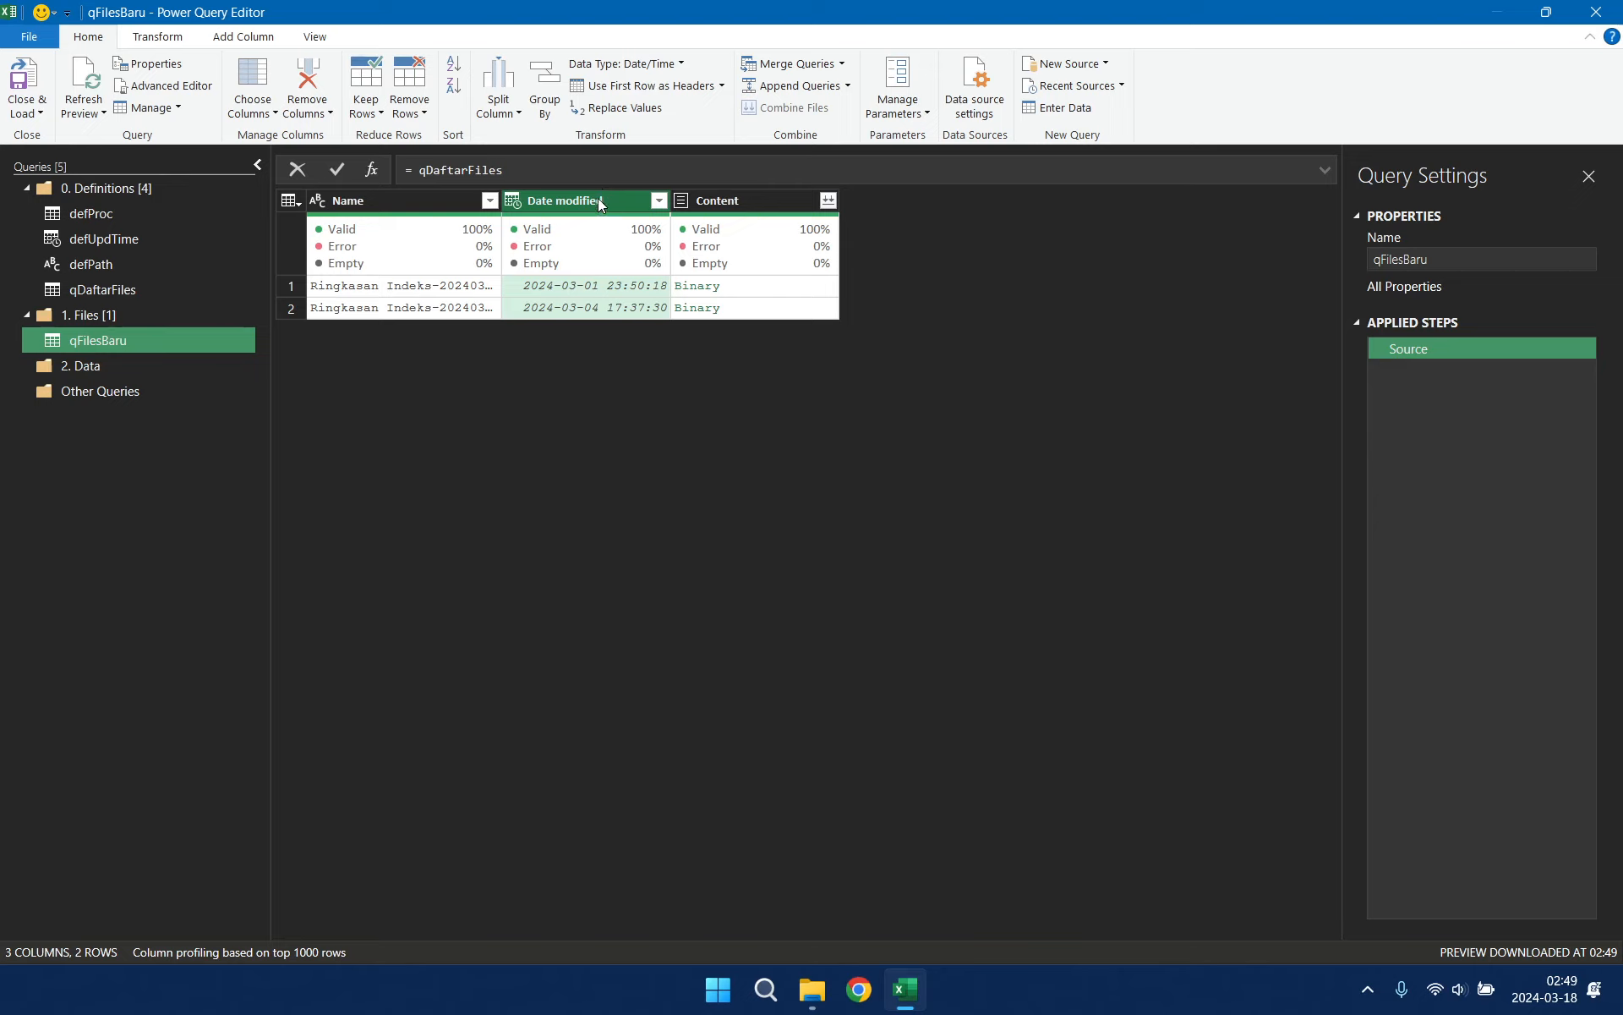
click(252, 33)
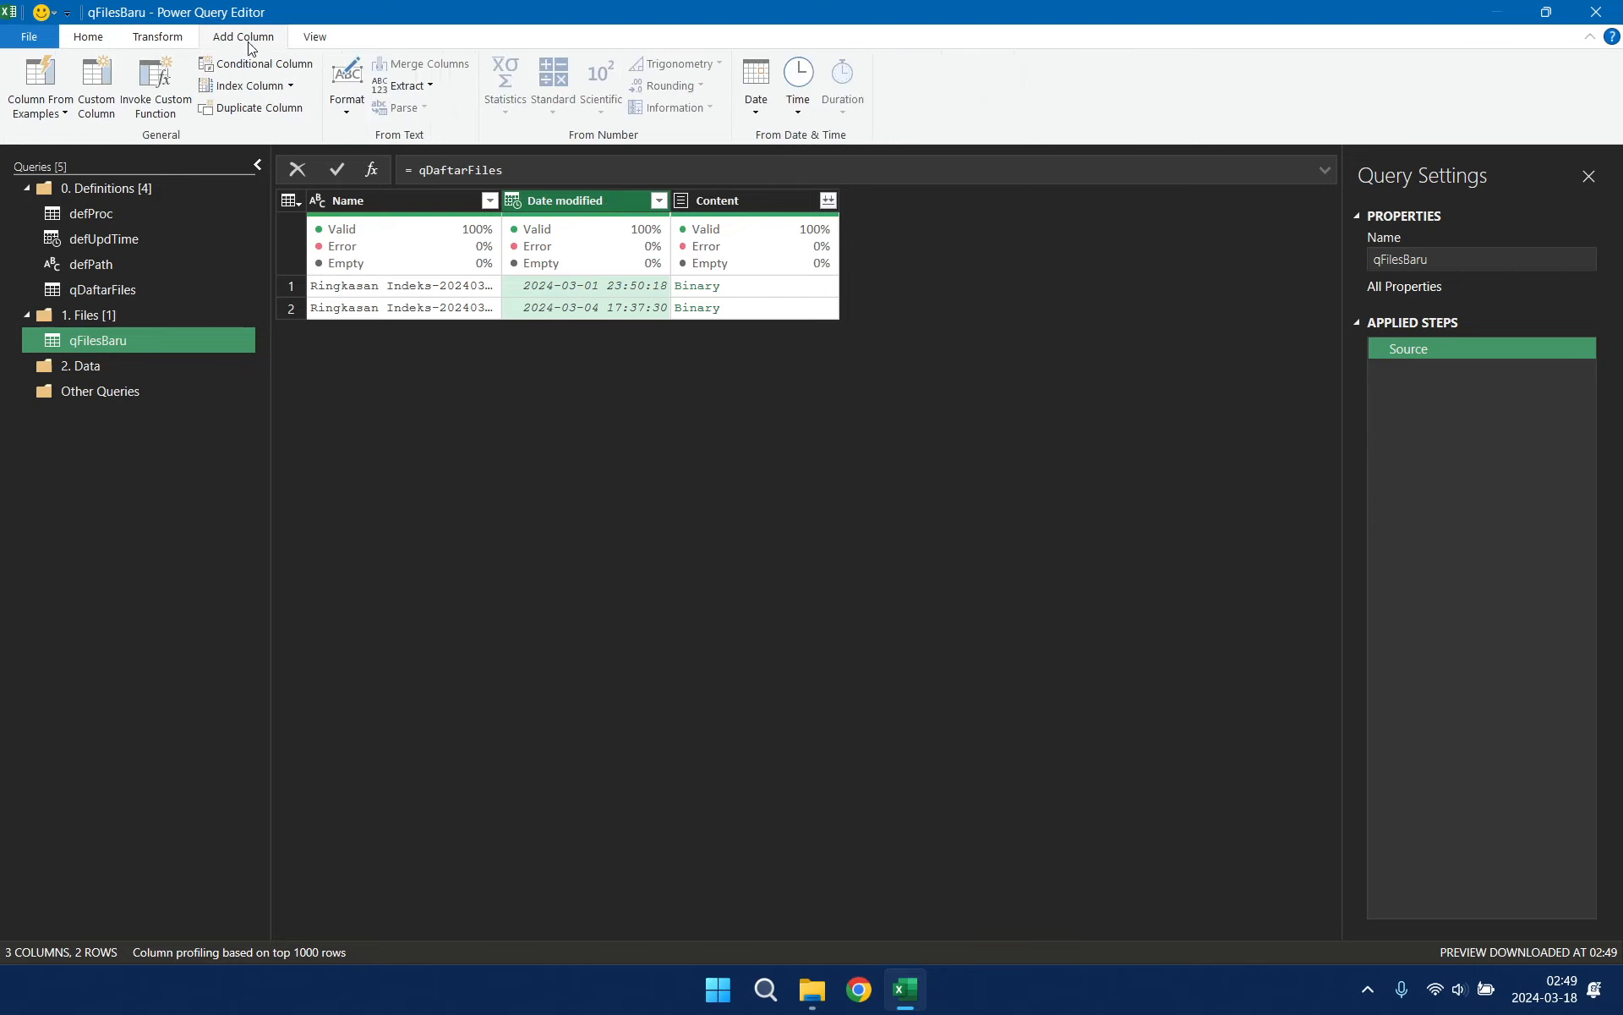
click(85, 121)
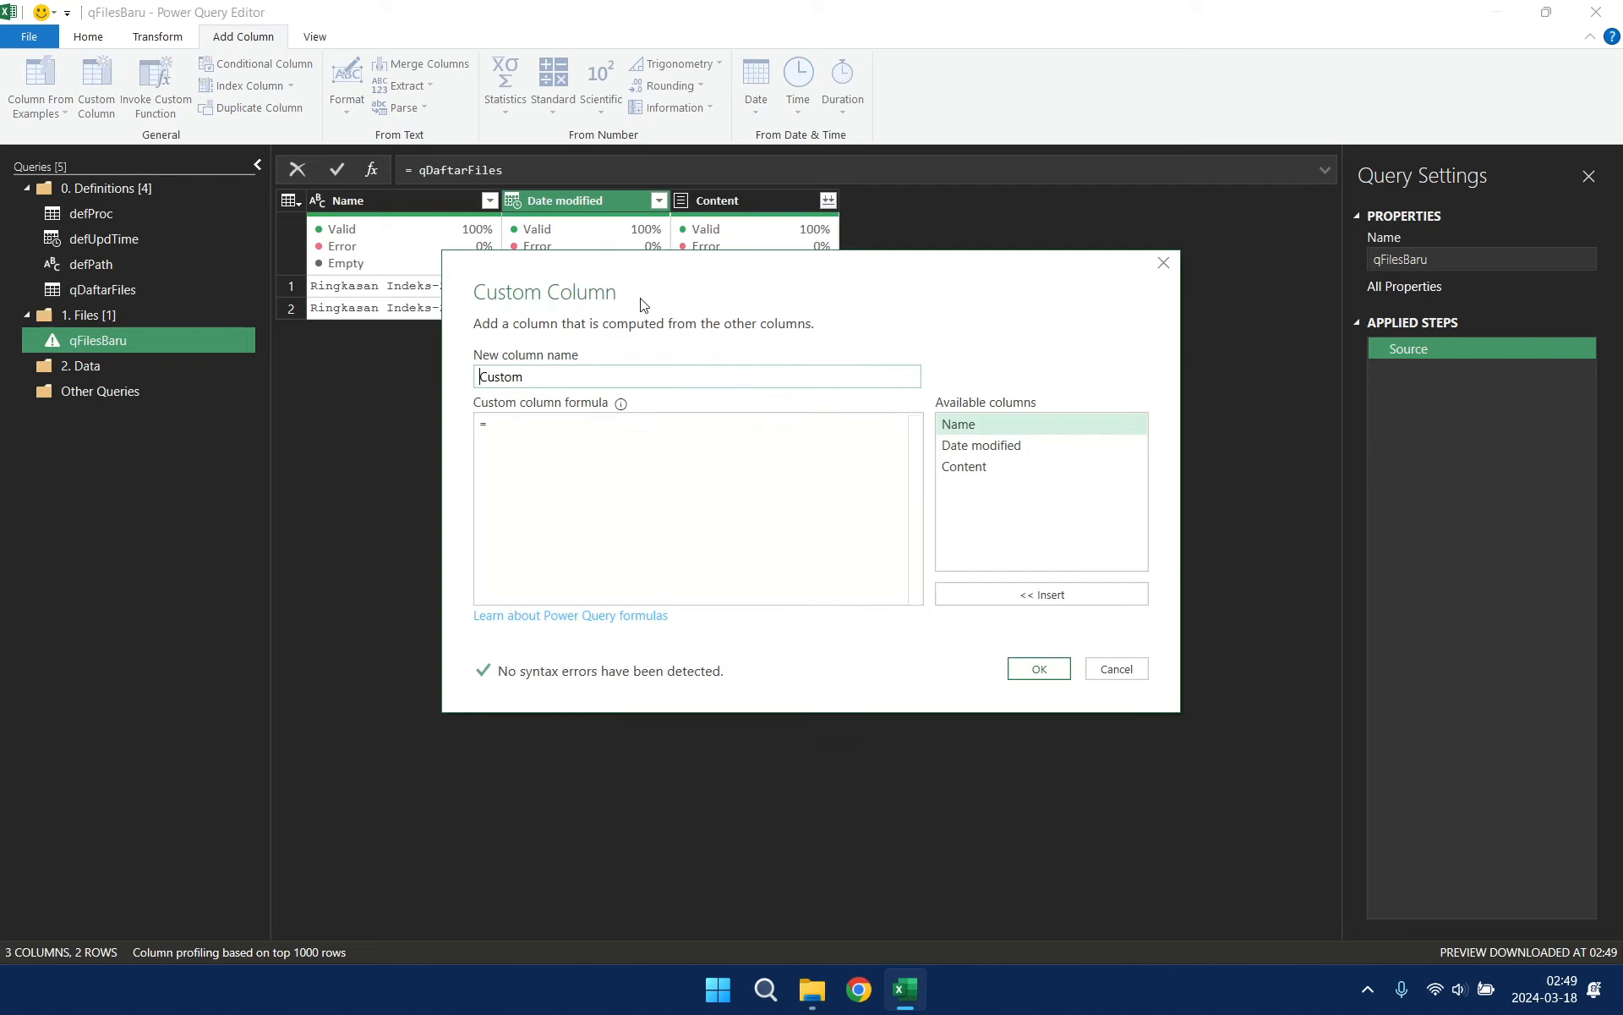
double_click(545, 376)
text(LastModifie)
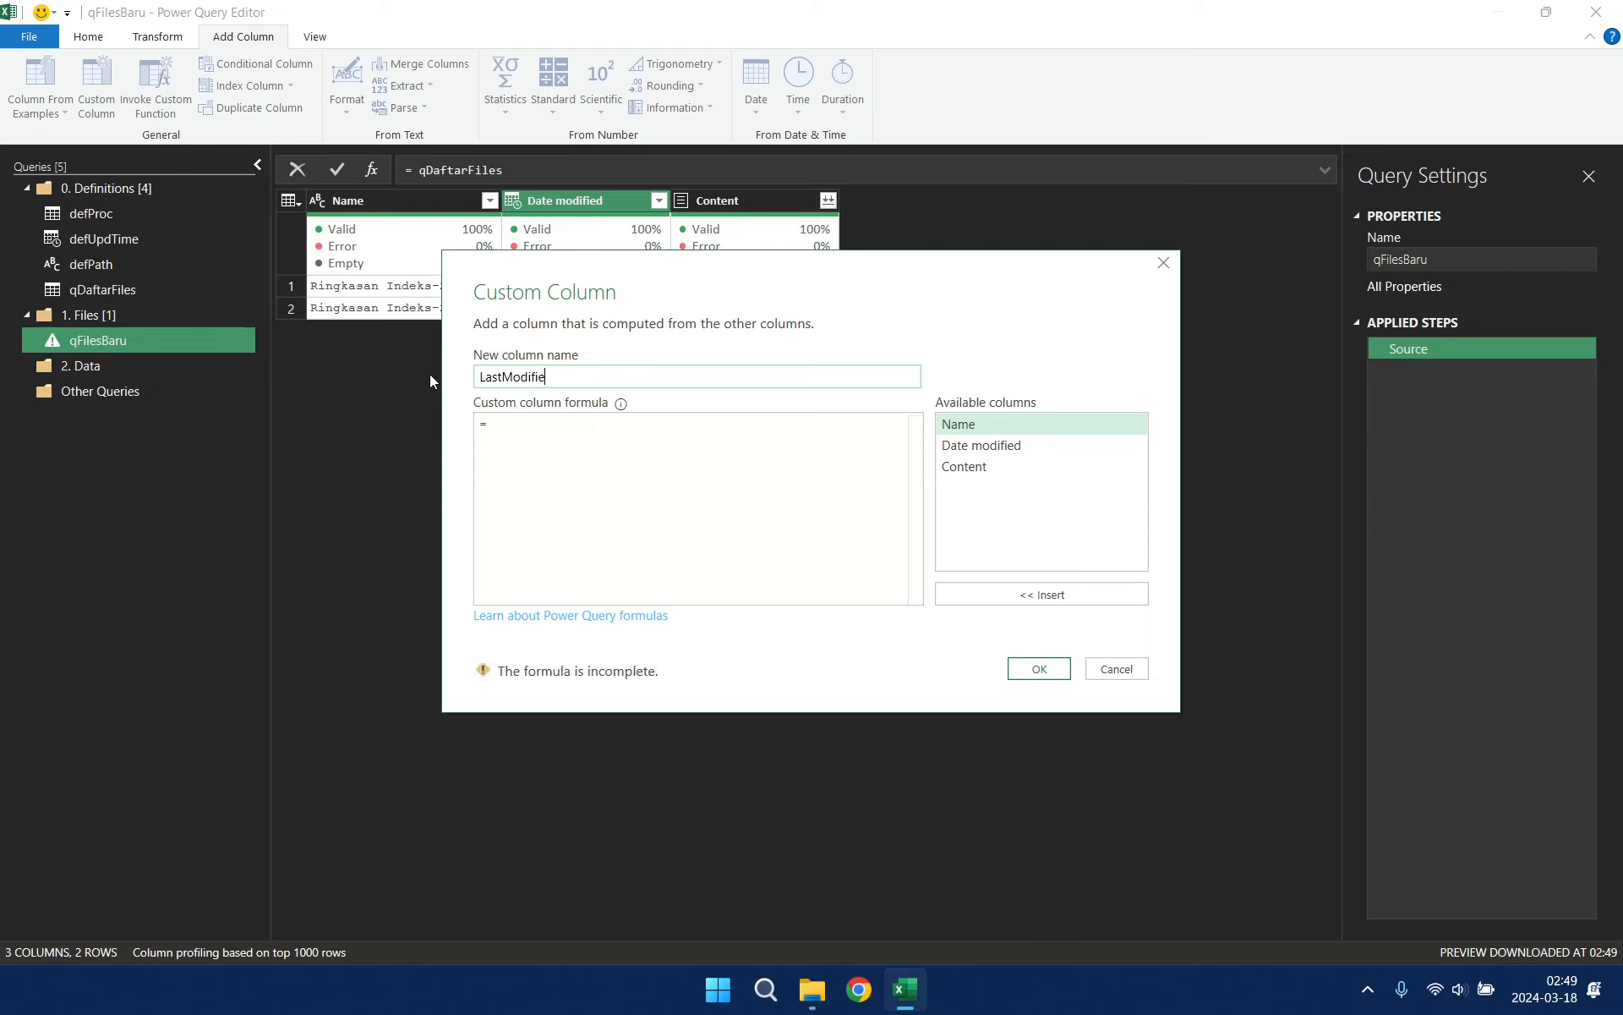
text(d)
Step: Define the LastModified column with the formula DateTime.ToText([Date modified],"yyyy-MM-dd HH:mm:ss") and add it to the query
click(522, 425)
text(Date)
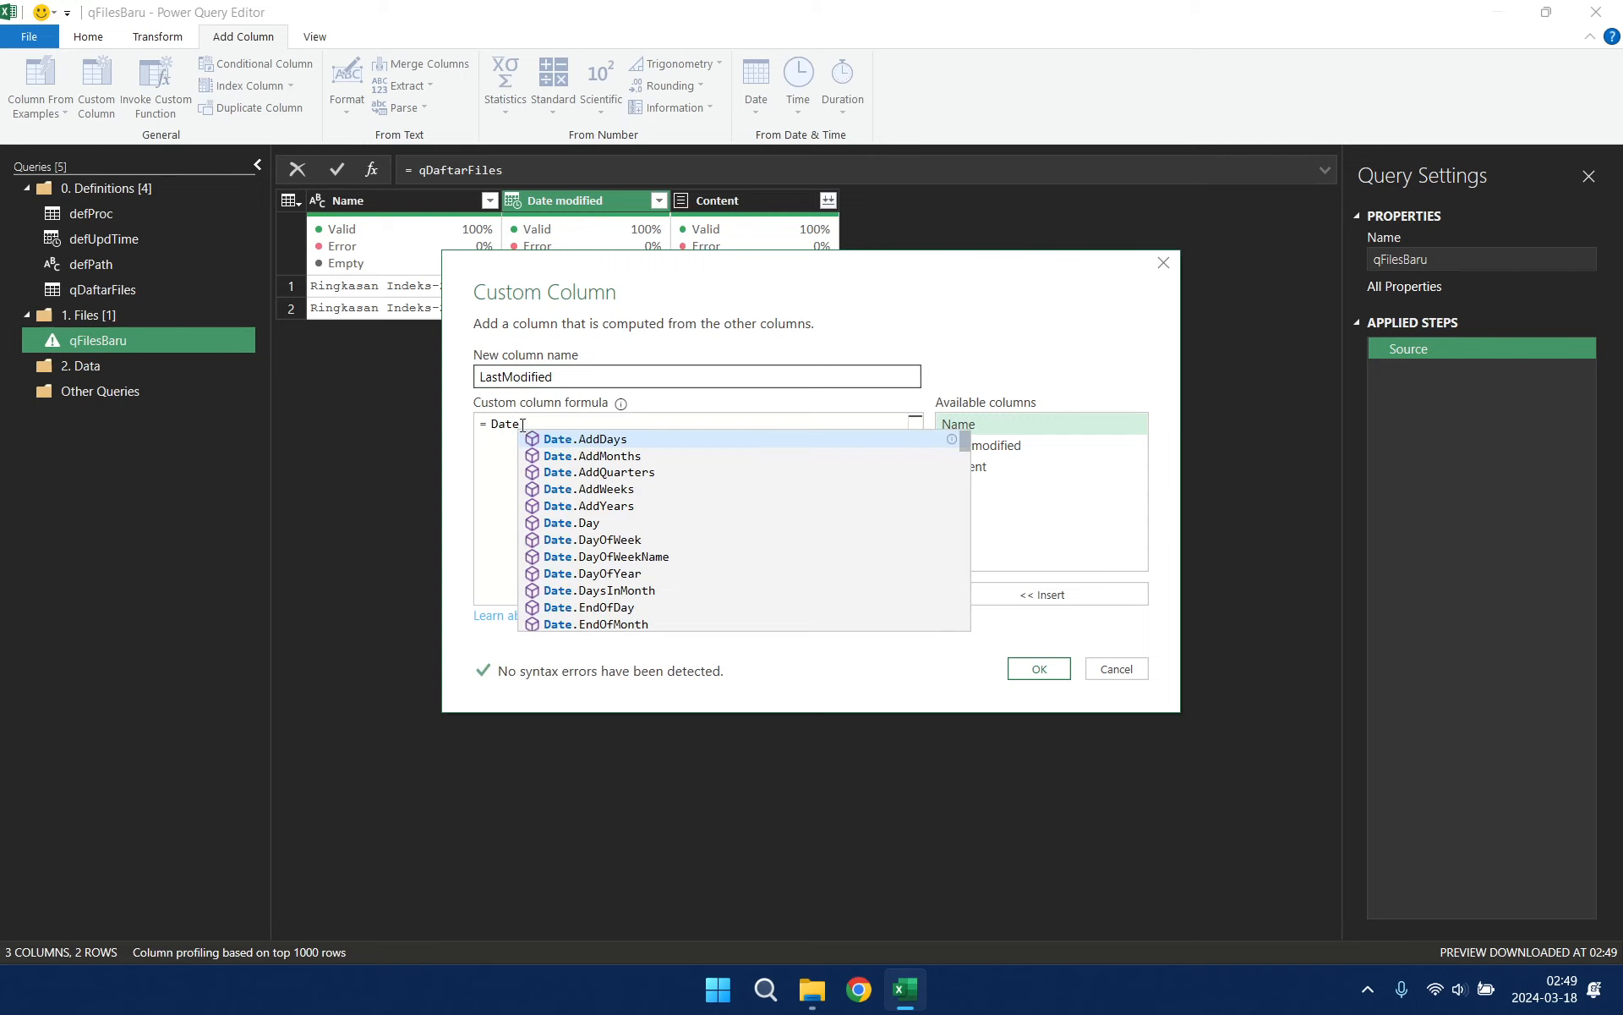
text(Time.)
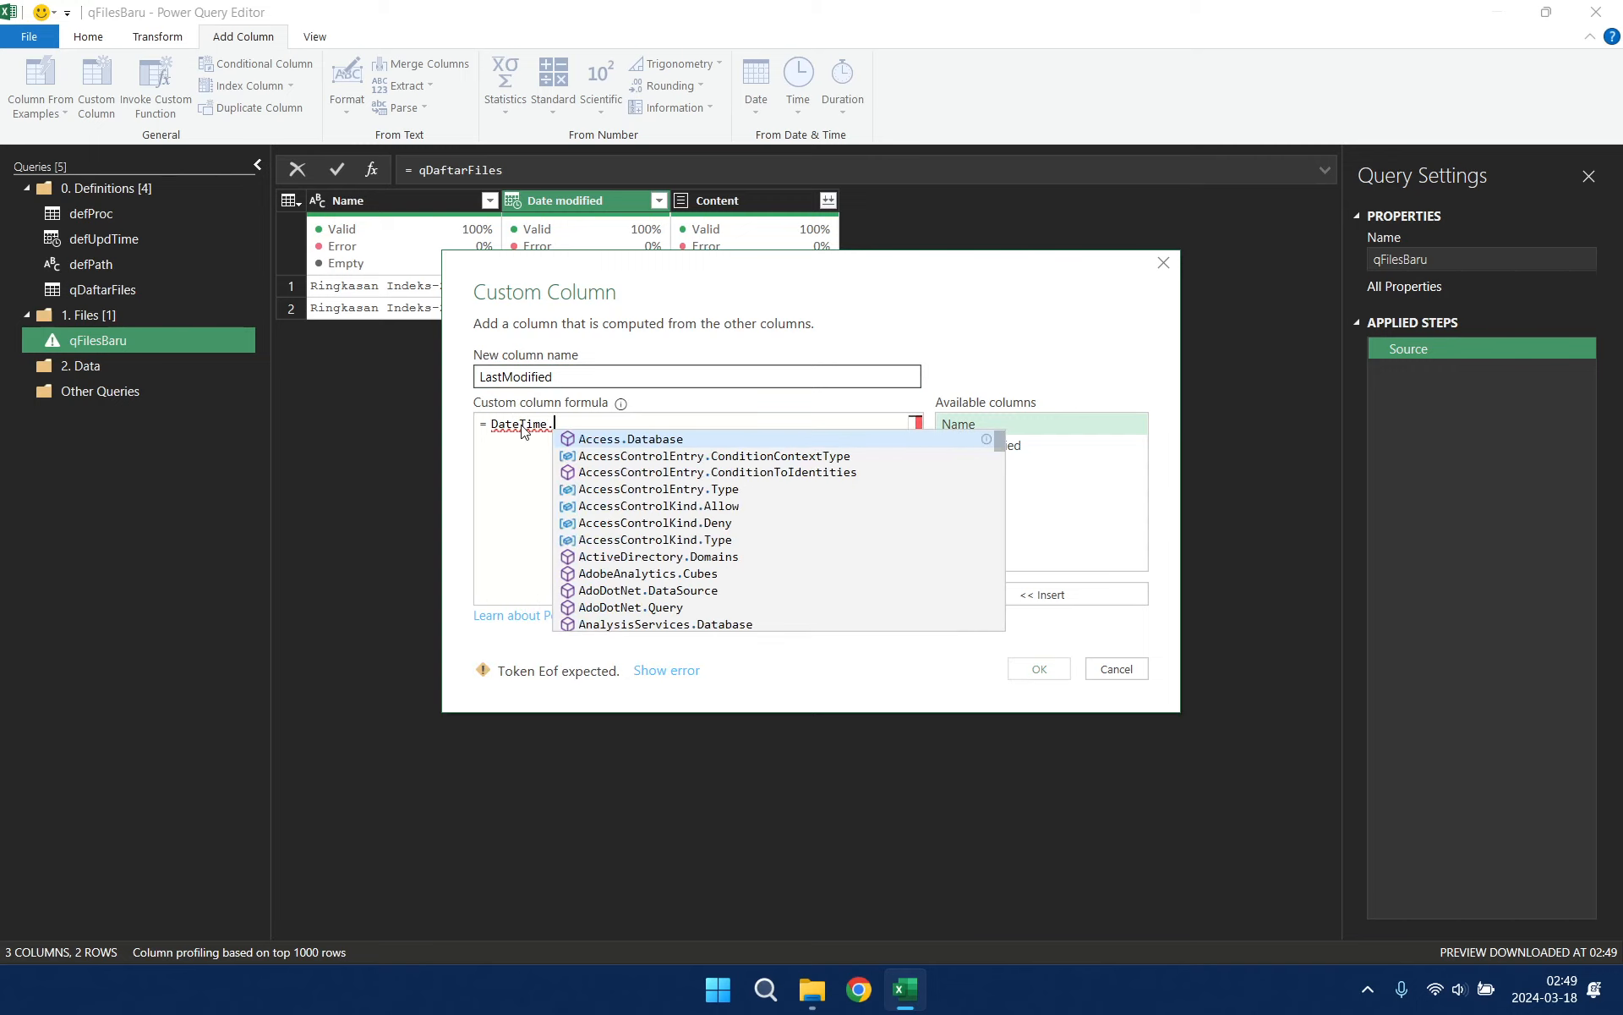
text(ToT)
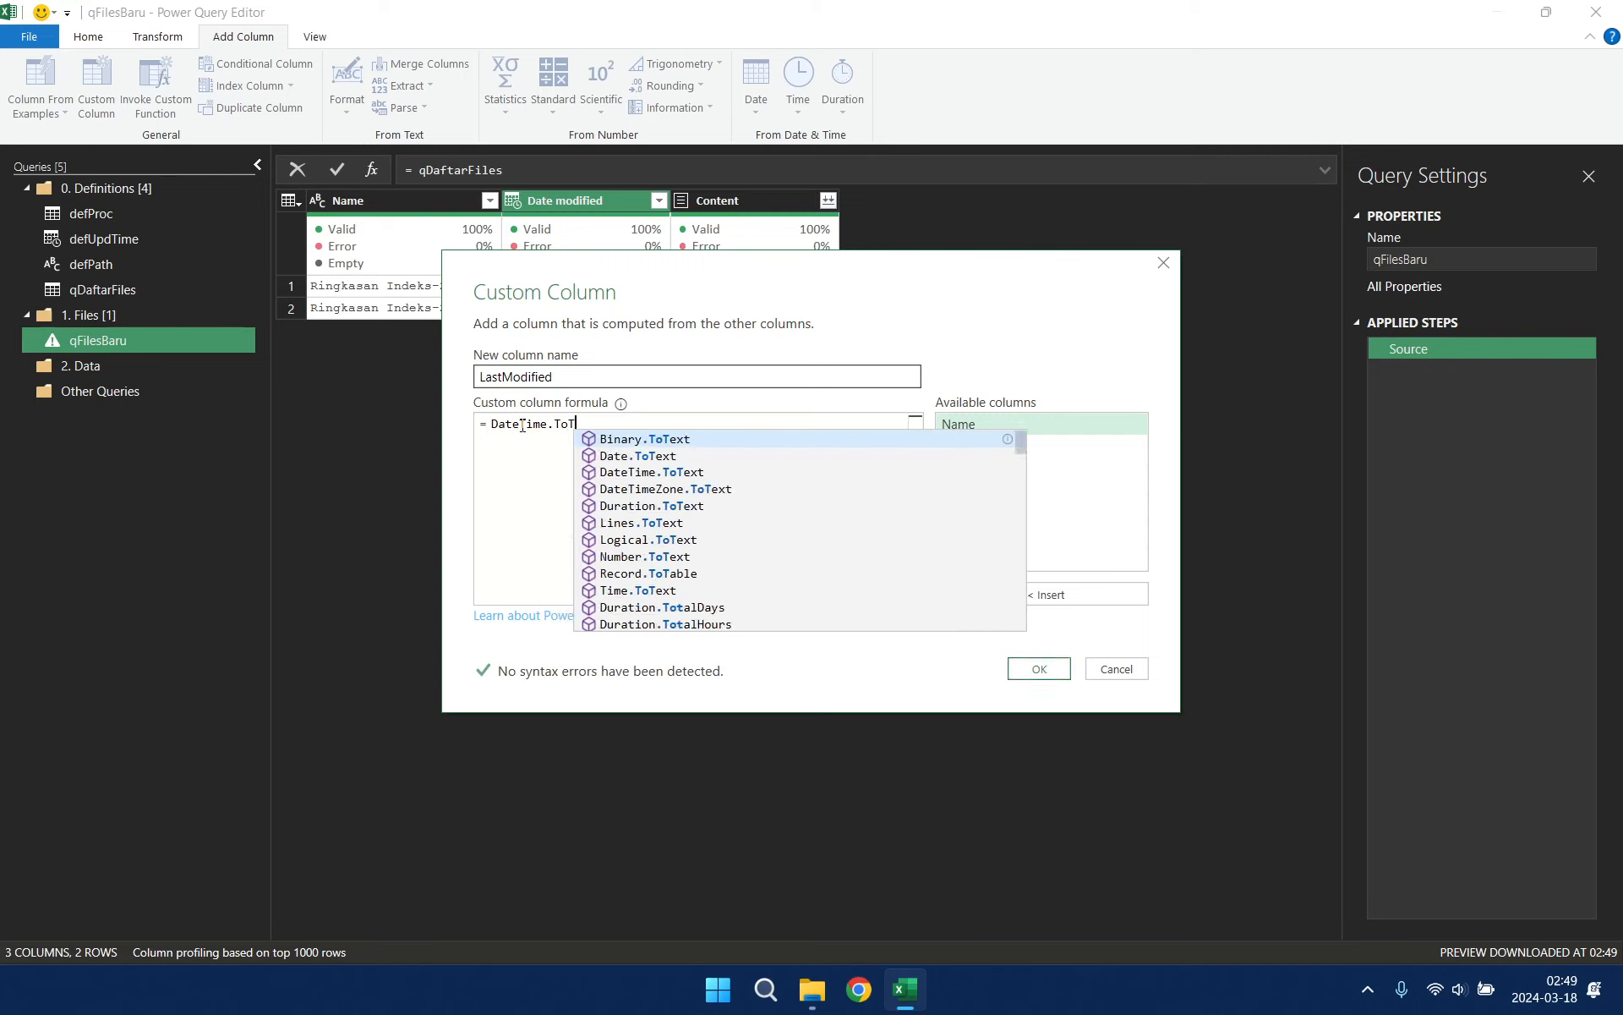
text(ext()
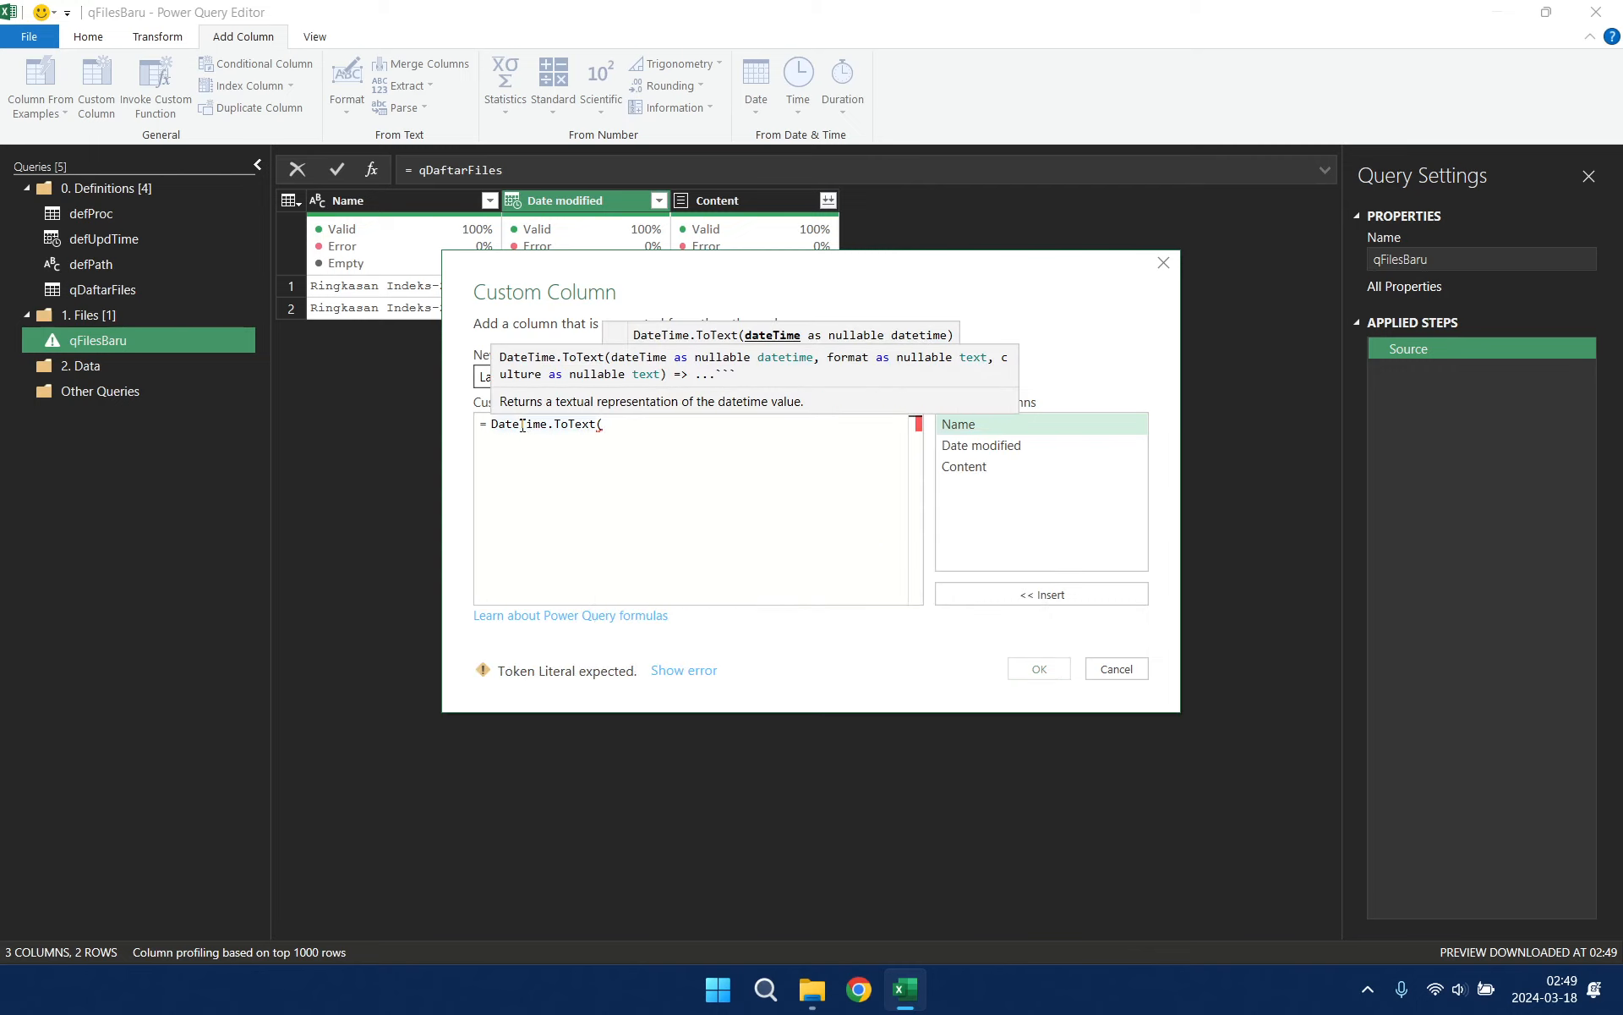
double_click(985, 446)
text(,"yyy)
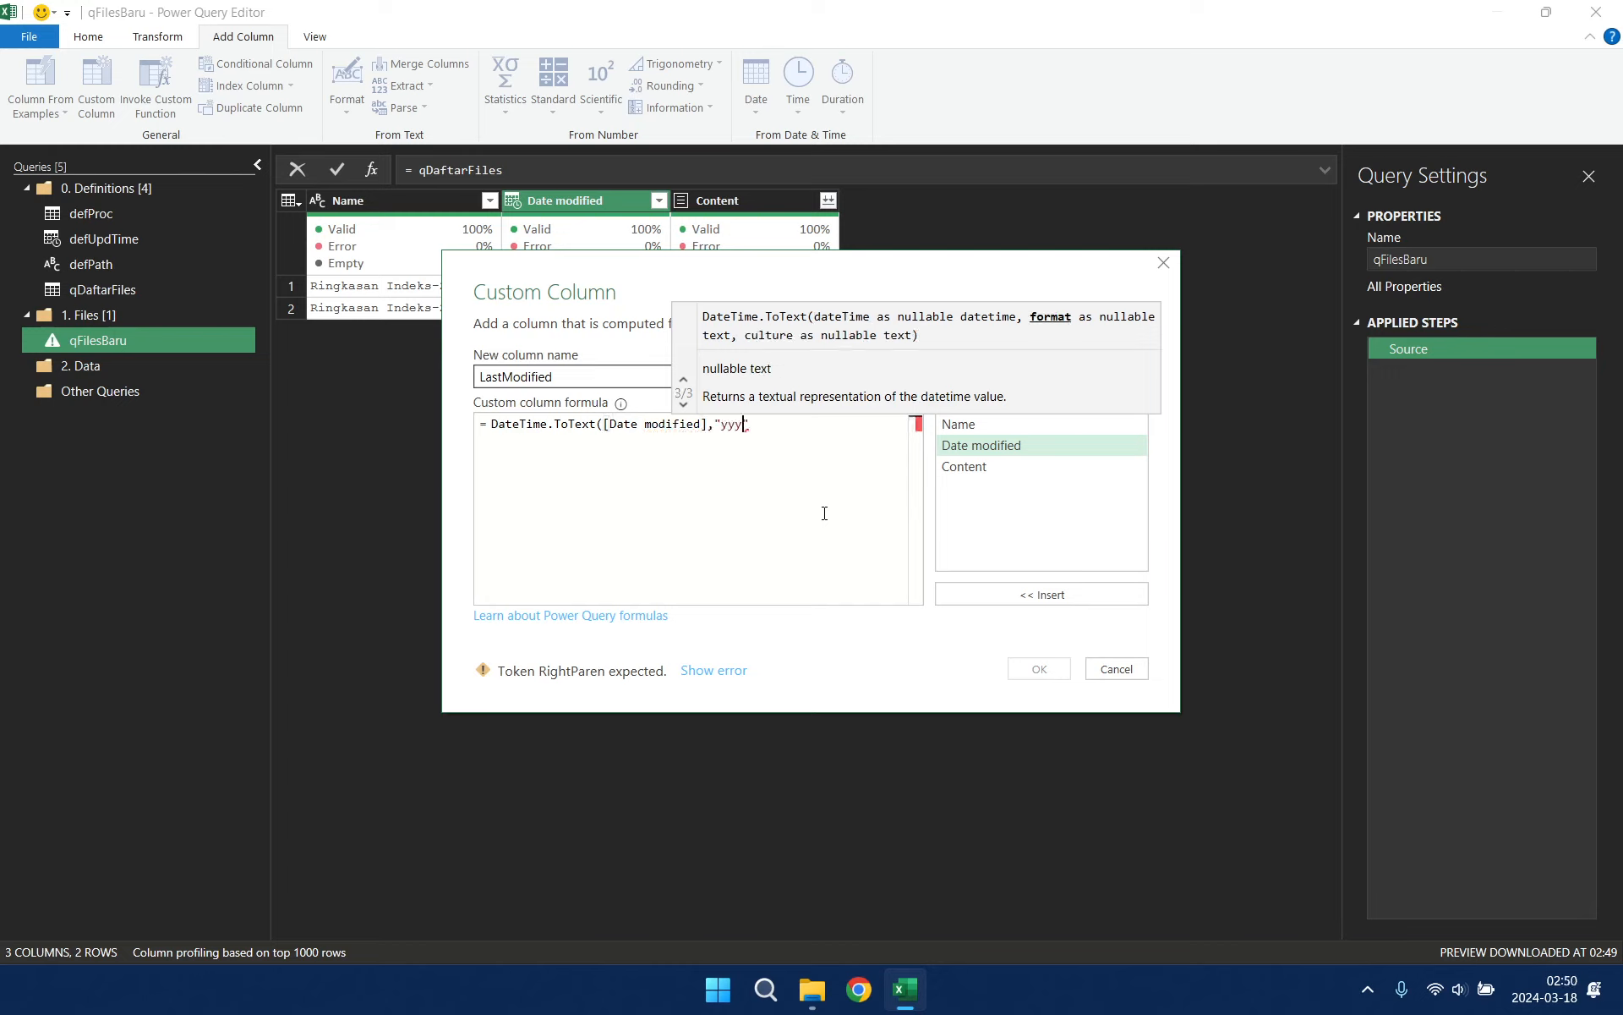
text(y-MM-dd HH:mm:ss"))
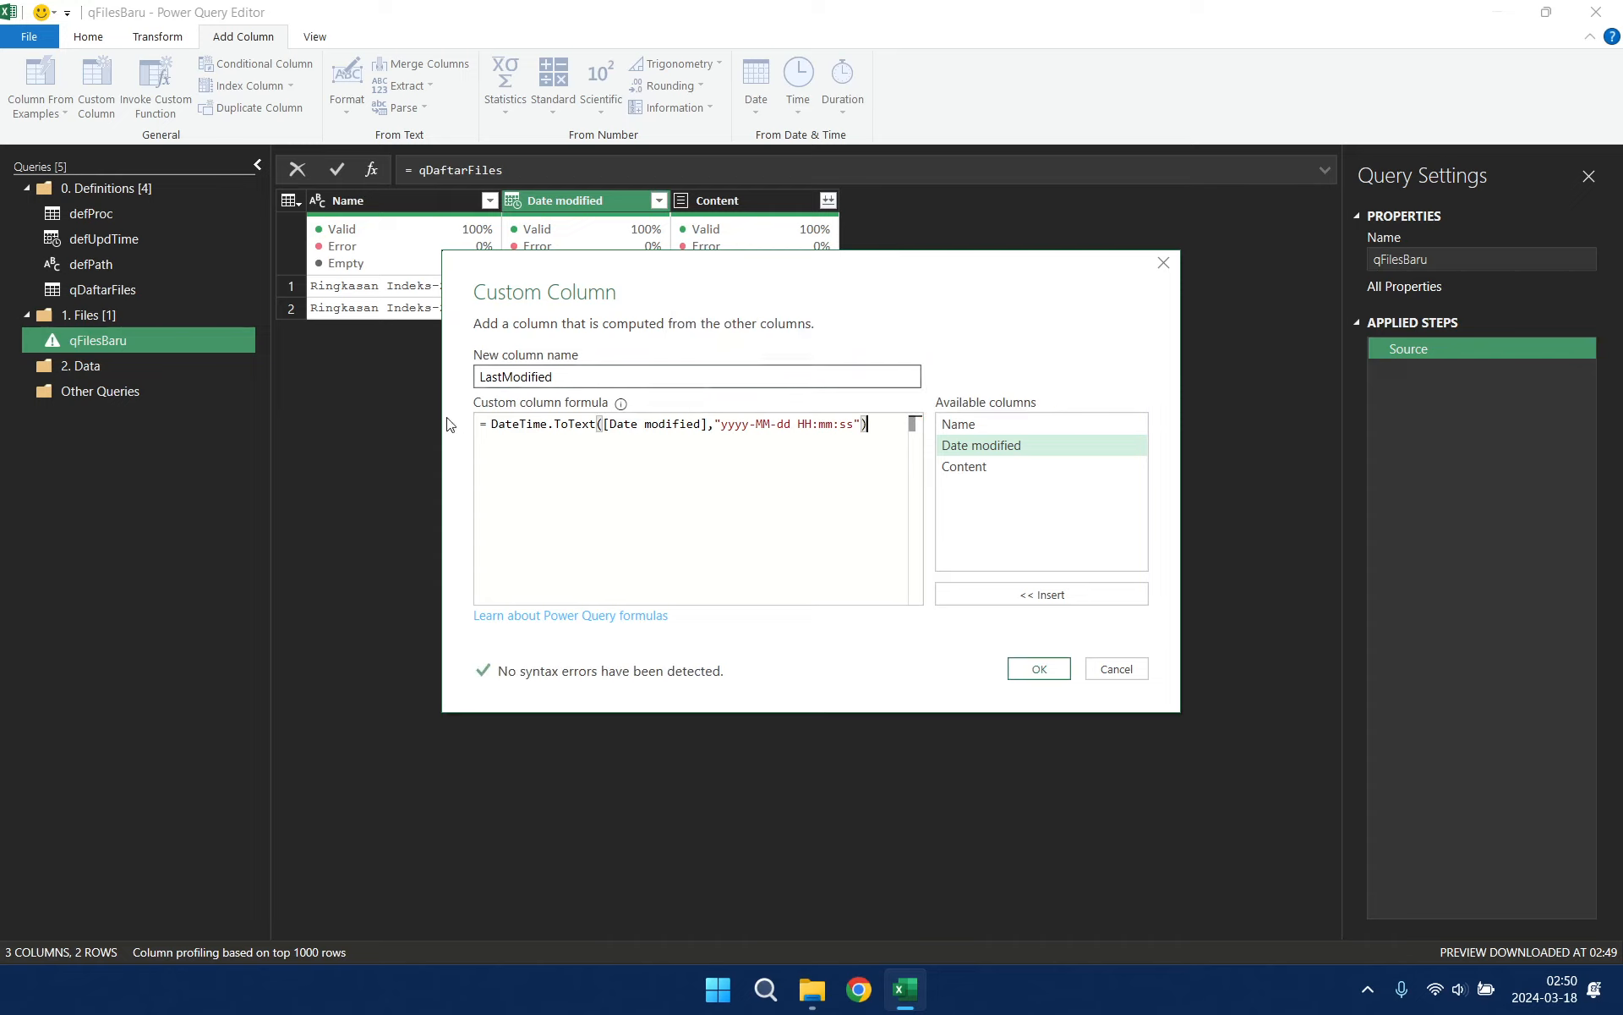
click(1037, 669)
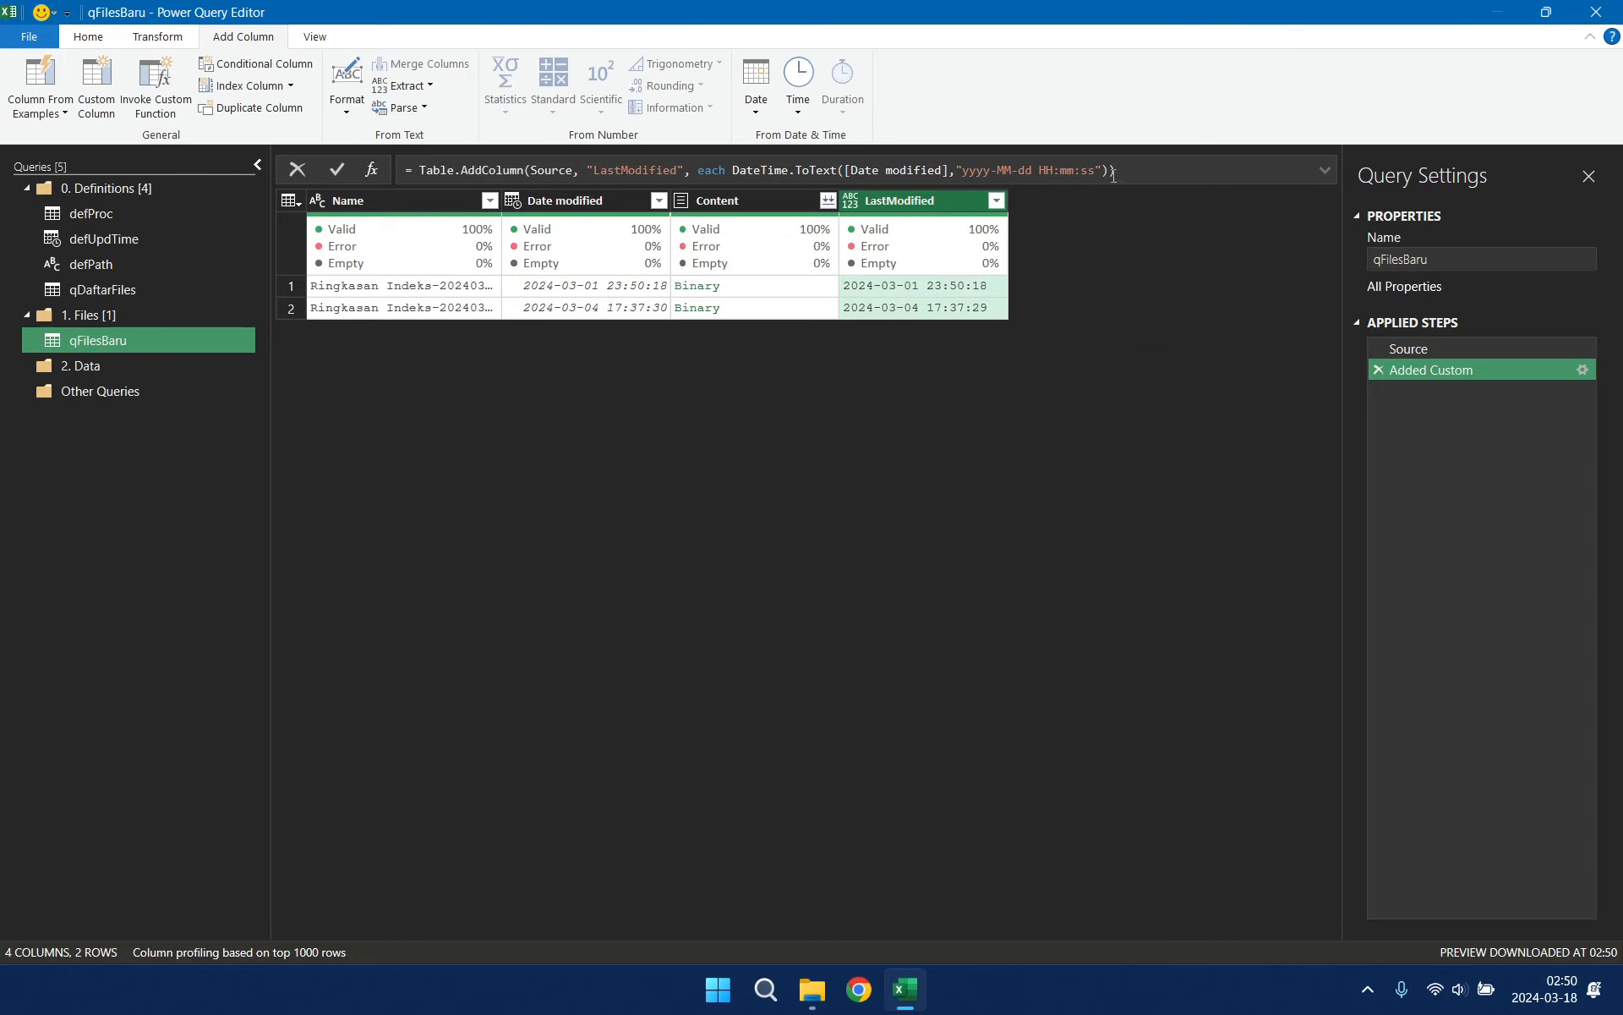
Step: Wrap the DateTime.ToText expression of the LastModified column in a DateTime.From() function
click(730, 170)
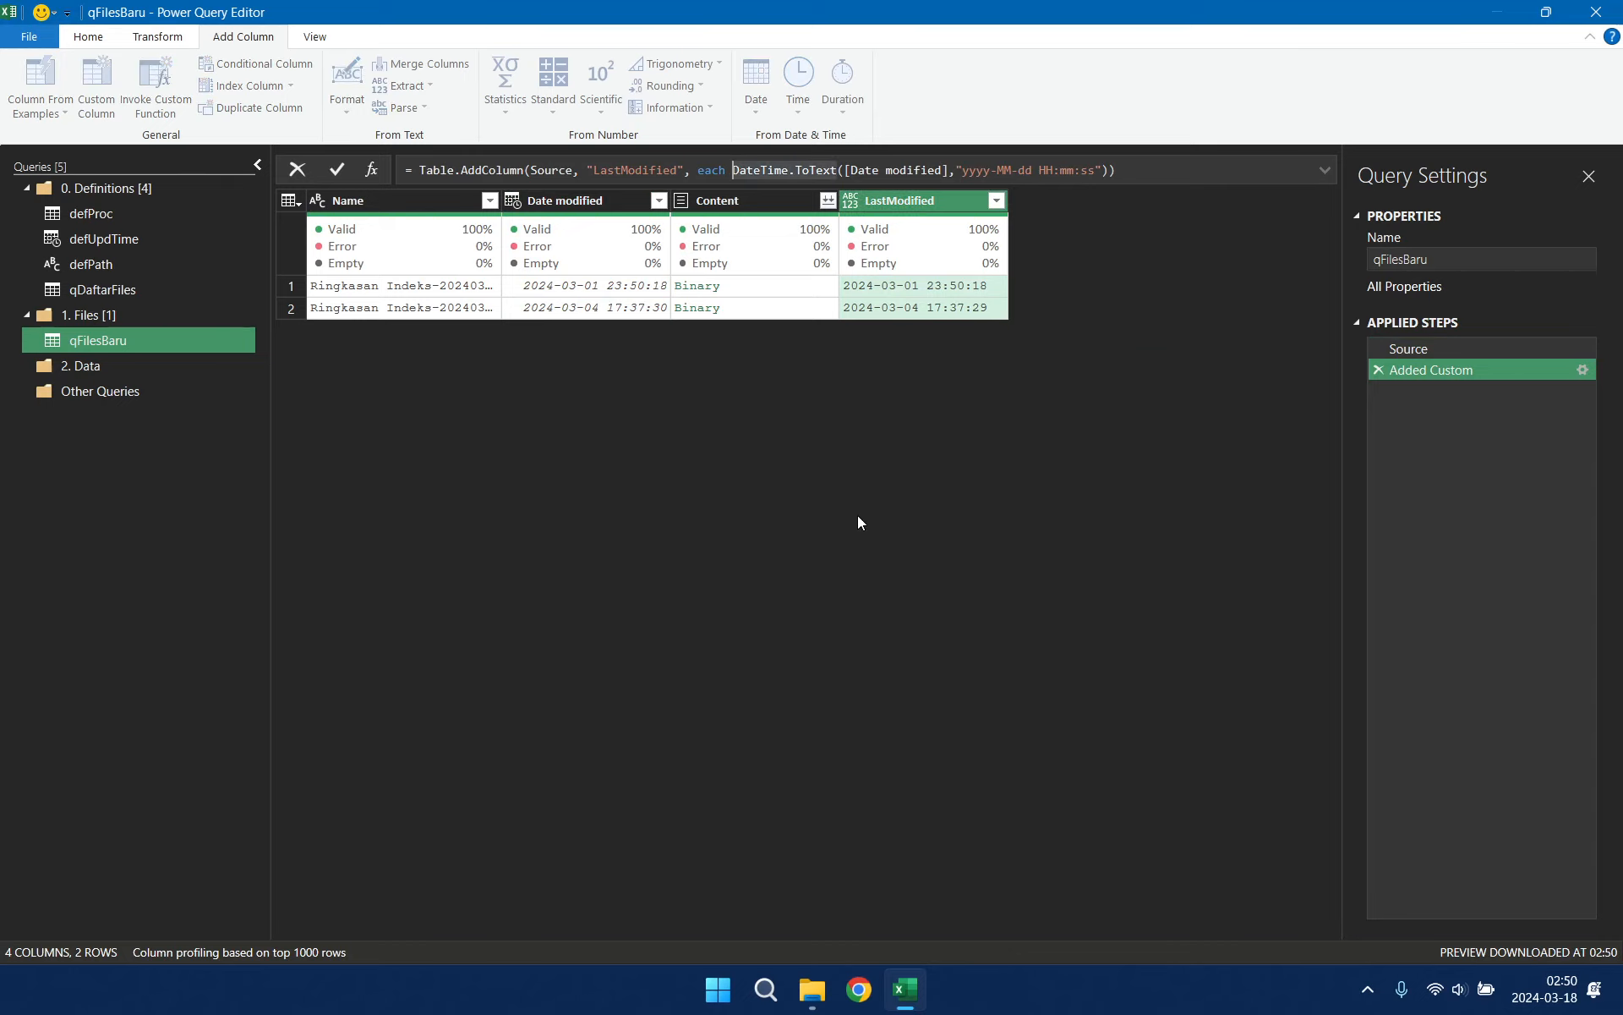
text(Datet)
key(BackSpace)
text(Time.From(DateTime.)
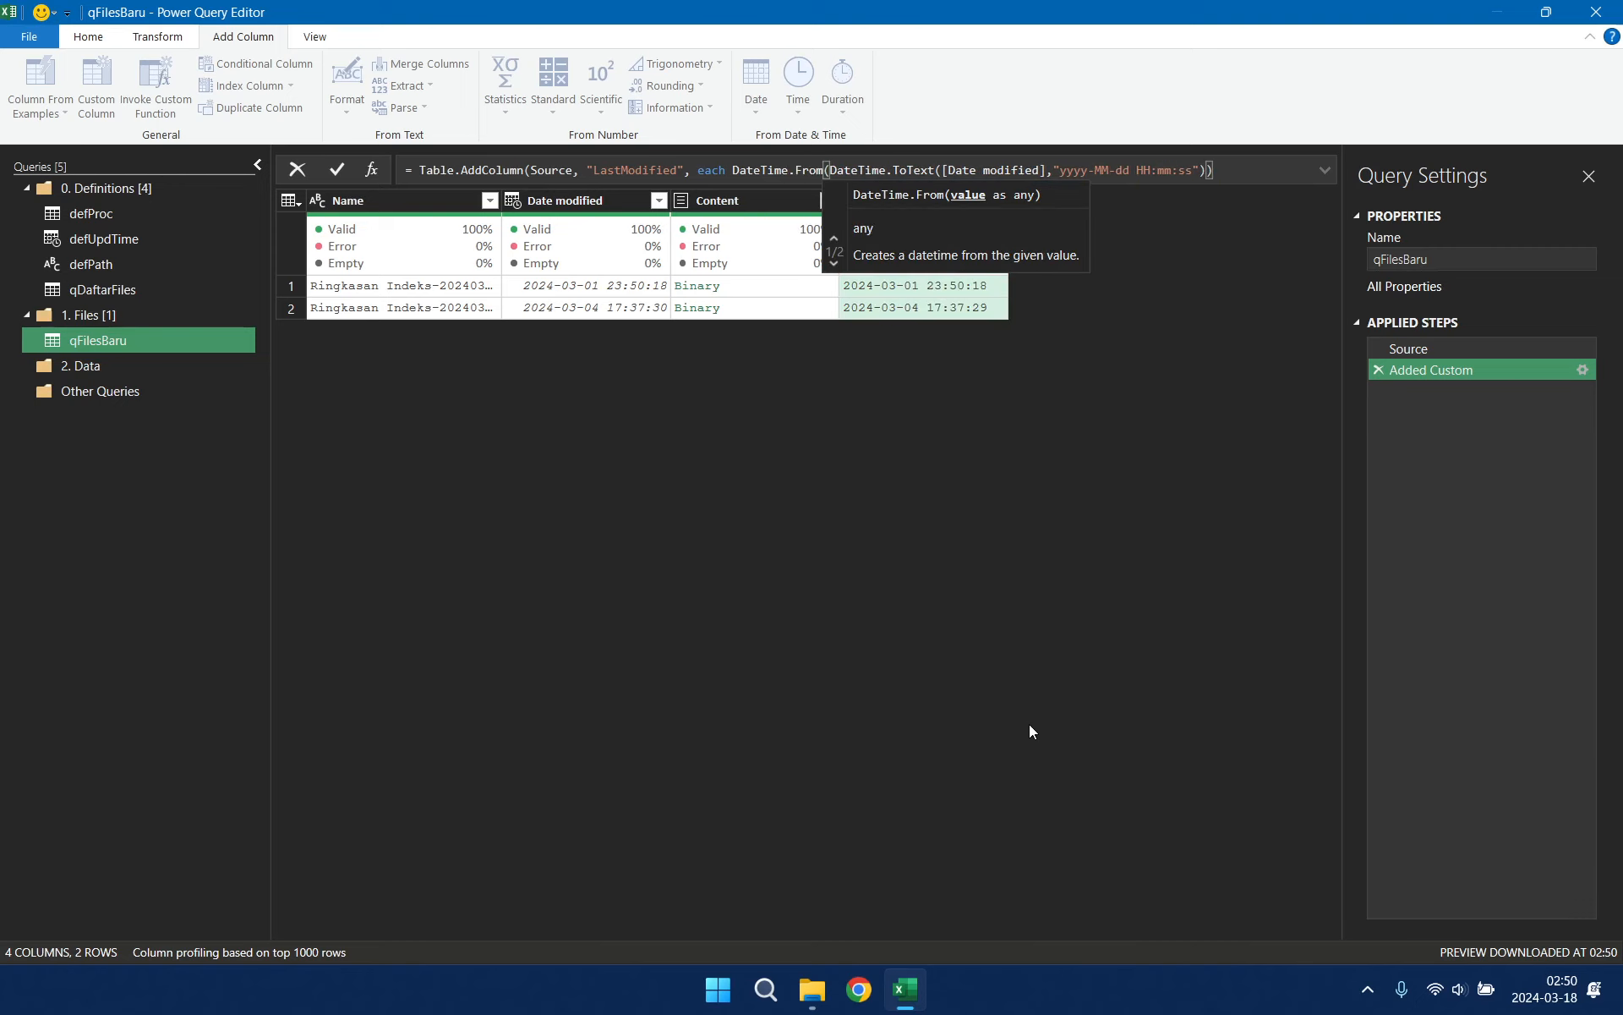
Step: Add "type datetime" as the column type argument of the LastModified Table.AddColumn formula and apply it
click(1211, 172)
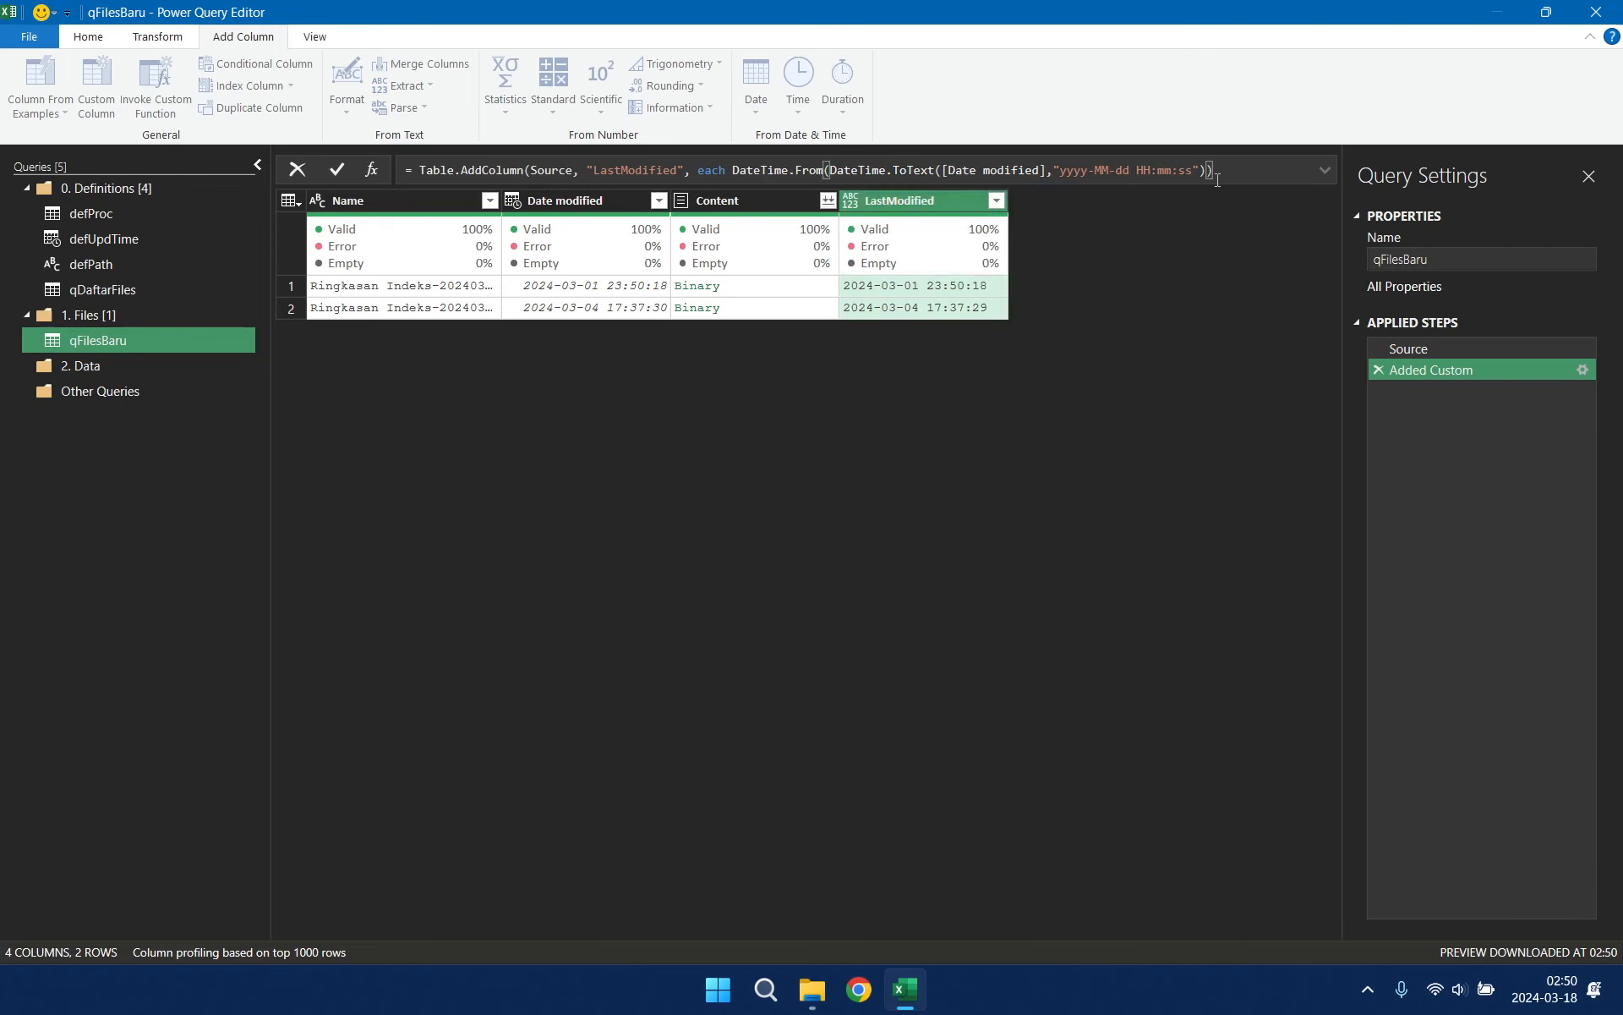
text(,)
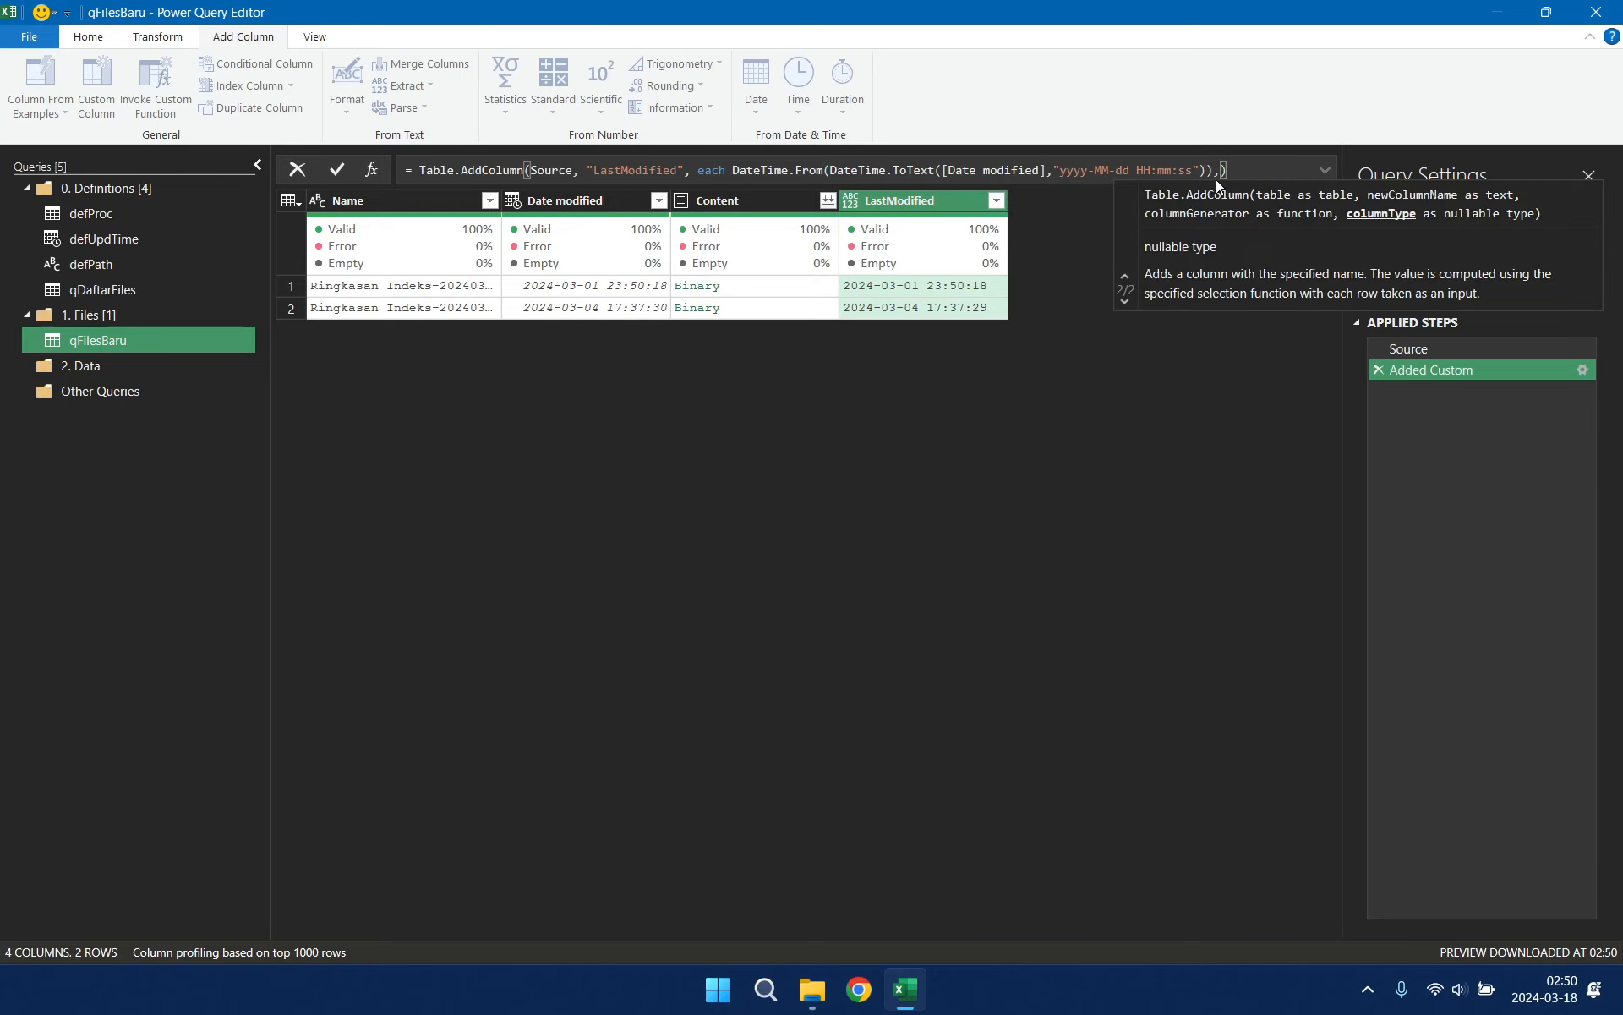
text(tyoe)
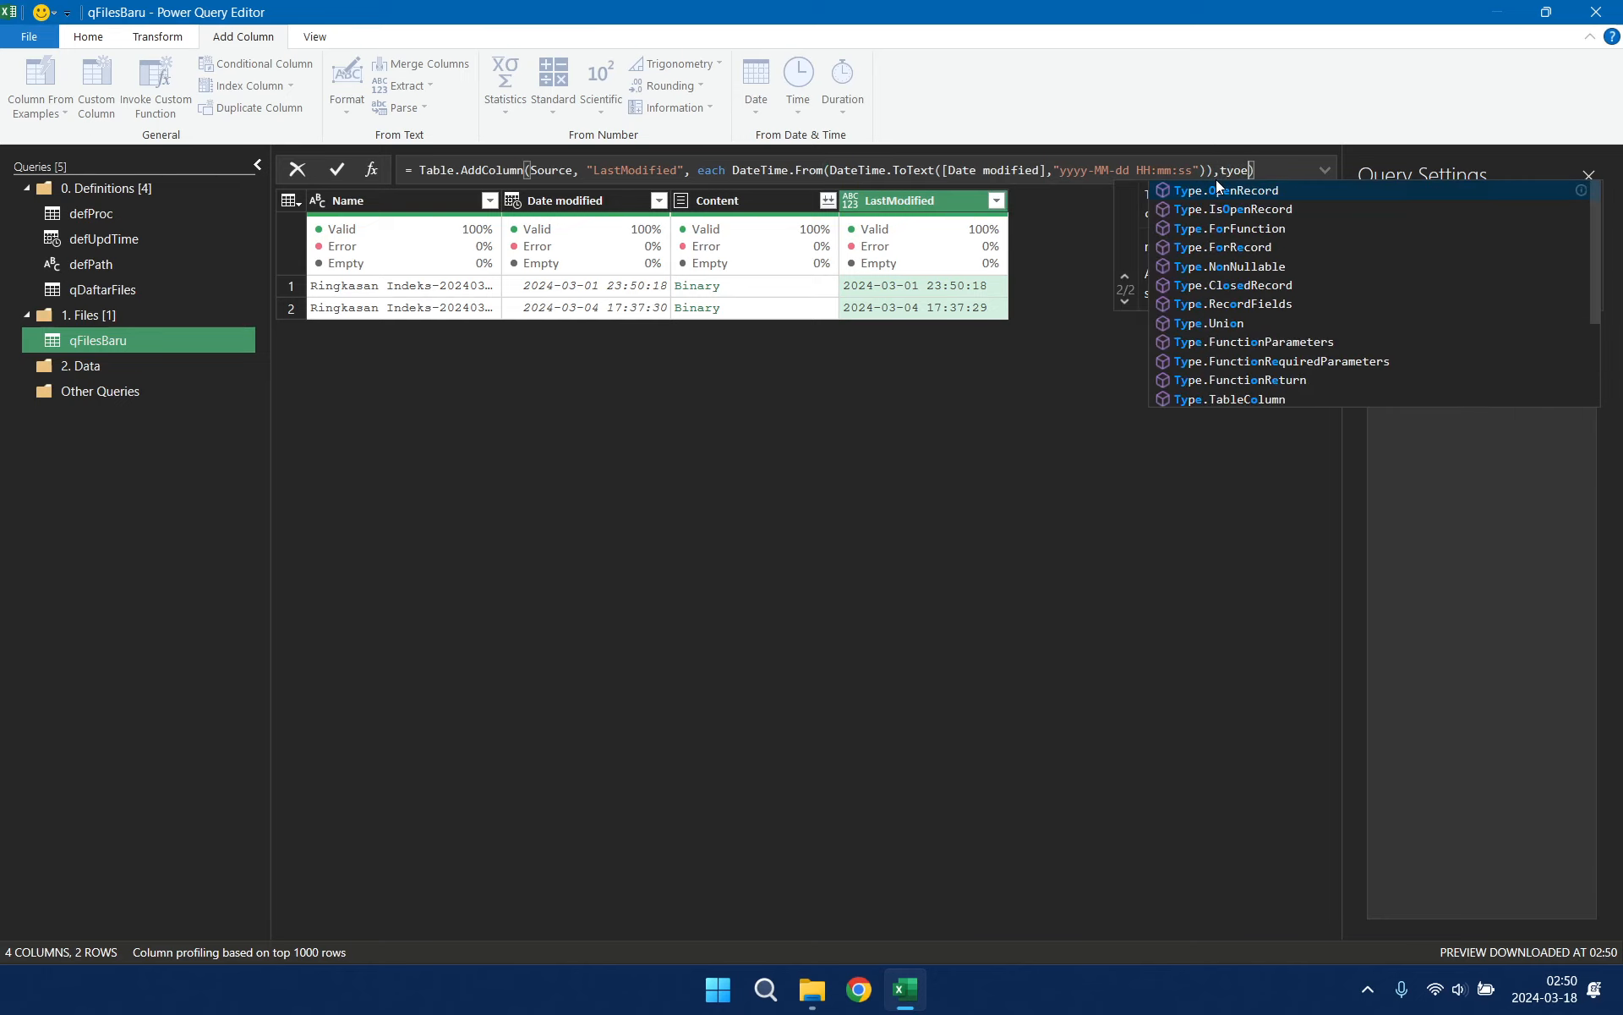
key(BackSpace)
key(BackSpace)
text(pe datetime)
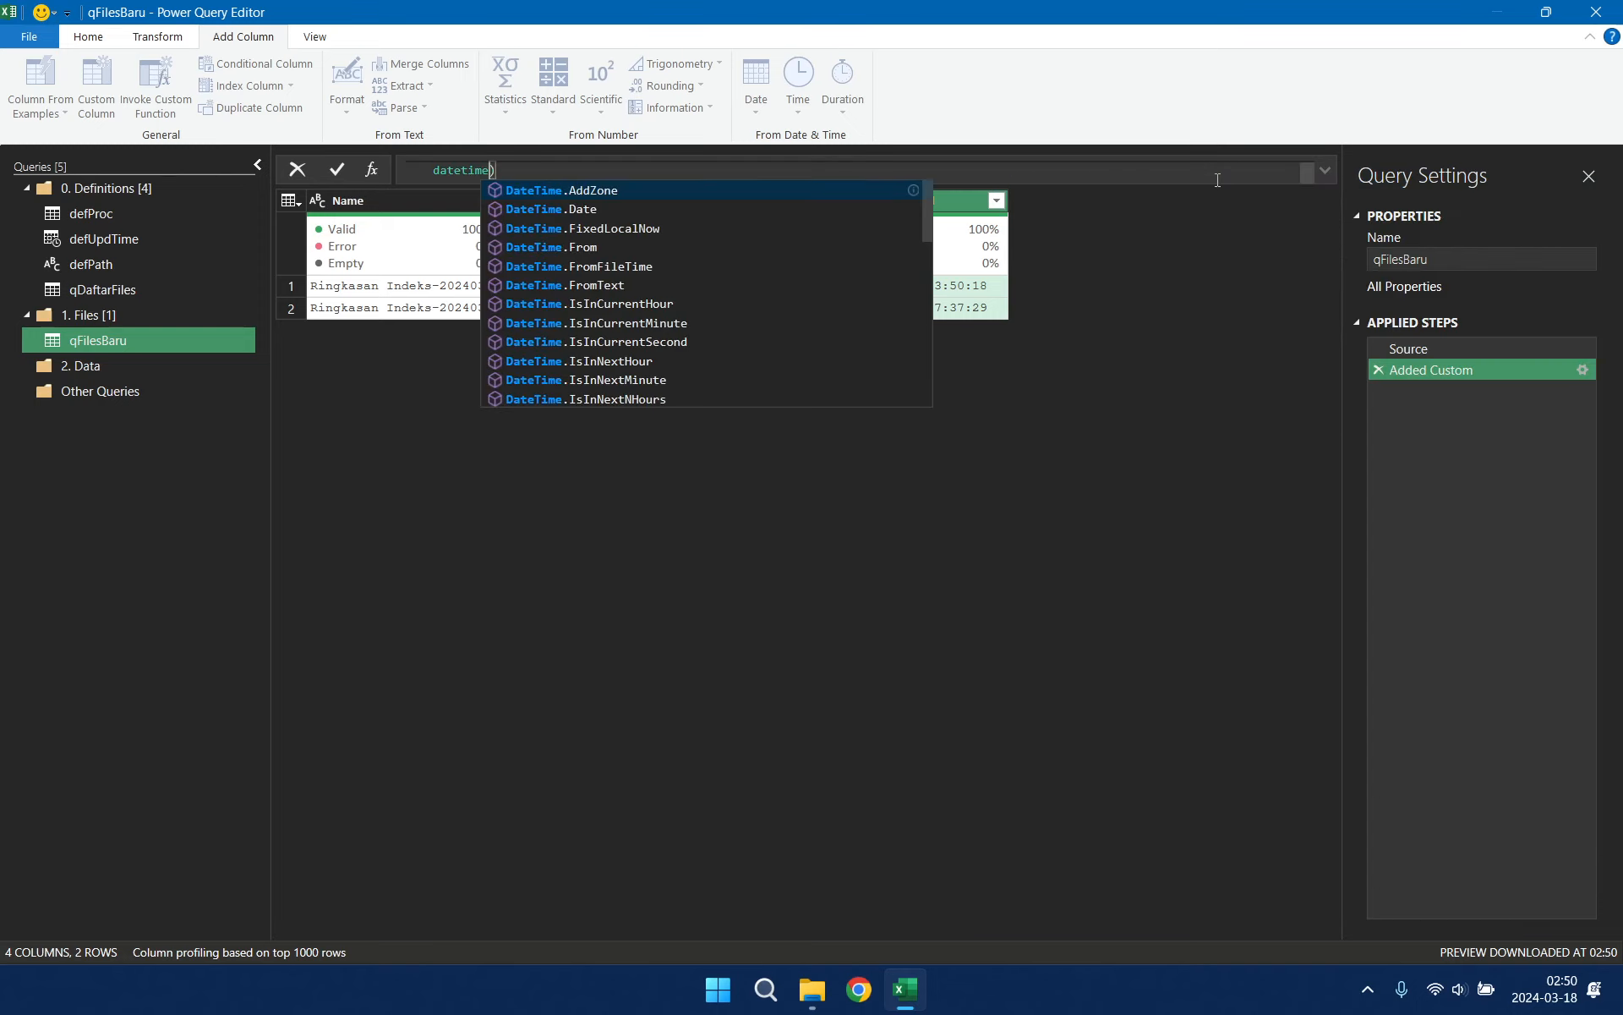
click(1328, 171)
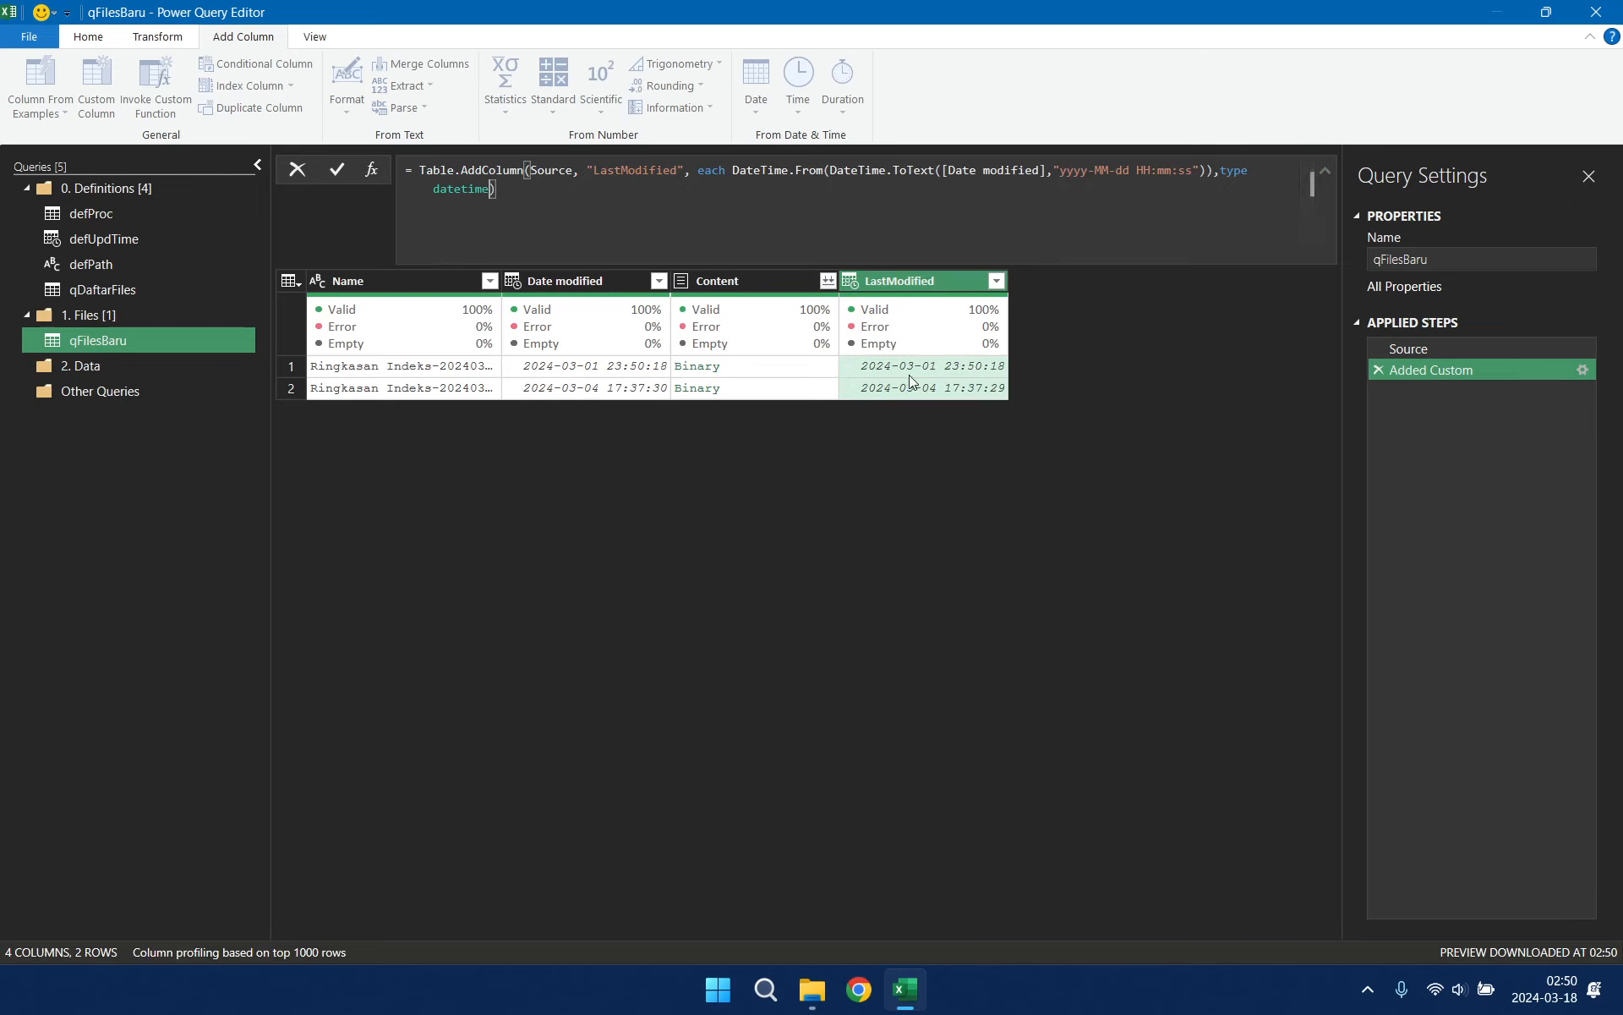
Step: Try keeping only the Name, LastModified and Content columns in qFilesBaru, and delete that applied step
click(431, 282)
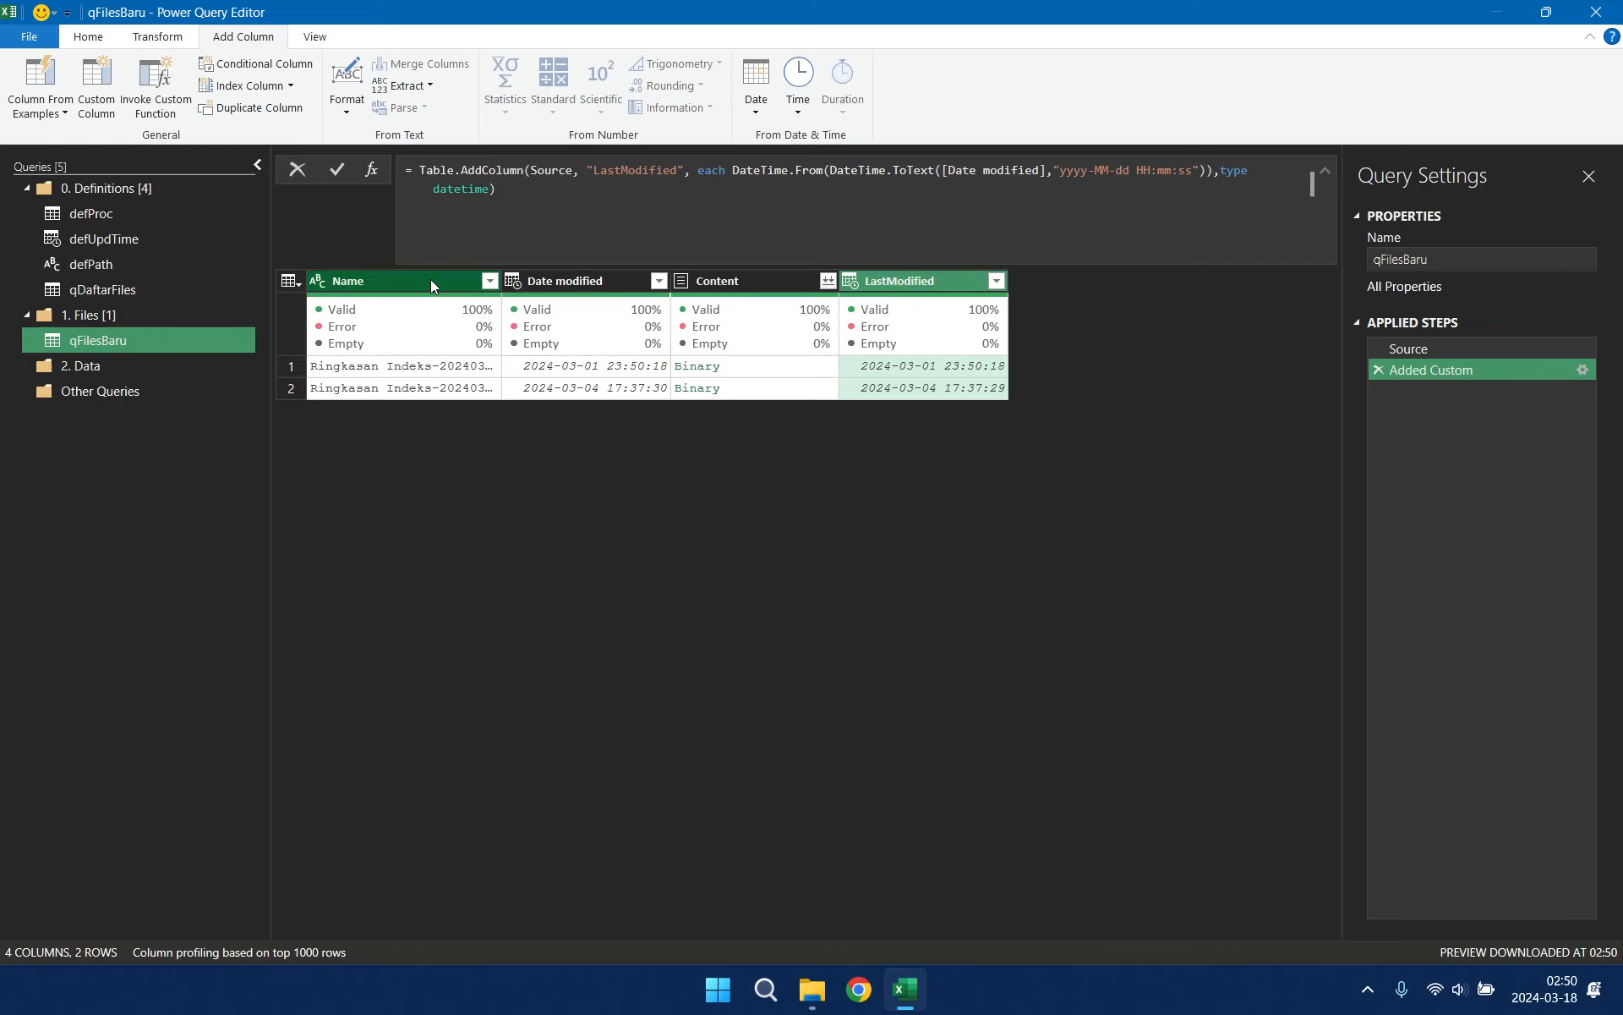
right_click(392, 280)
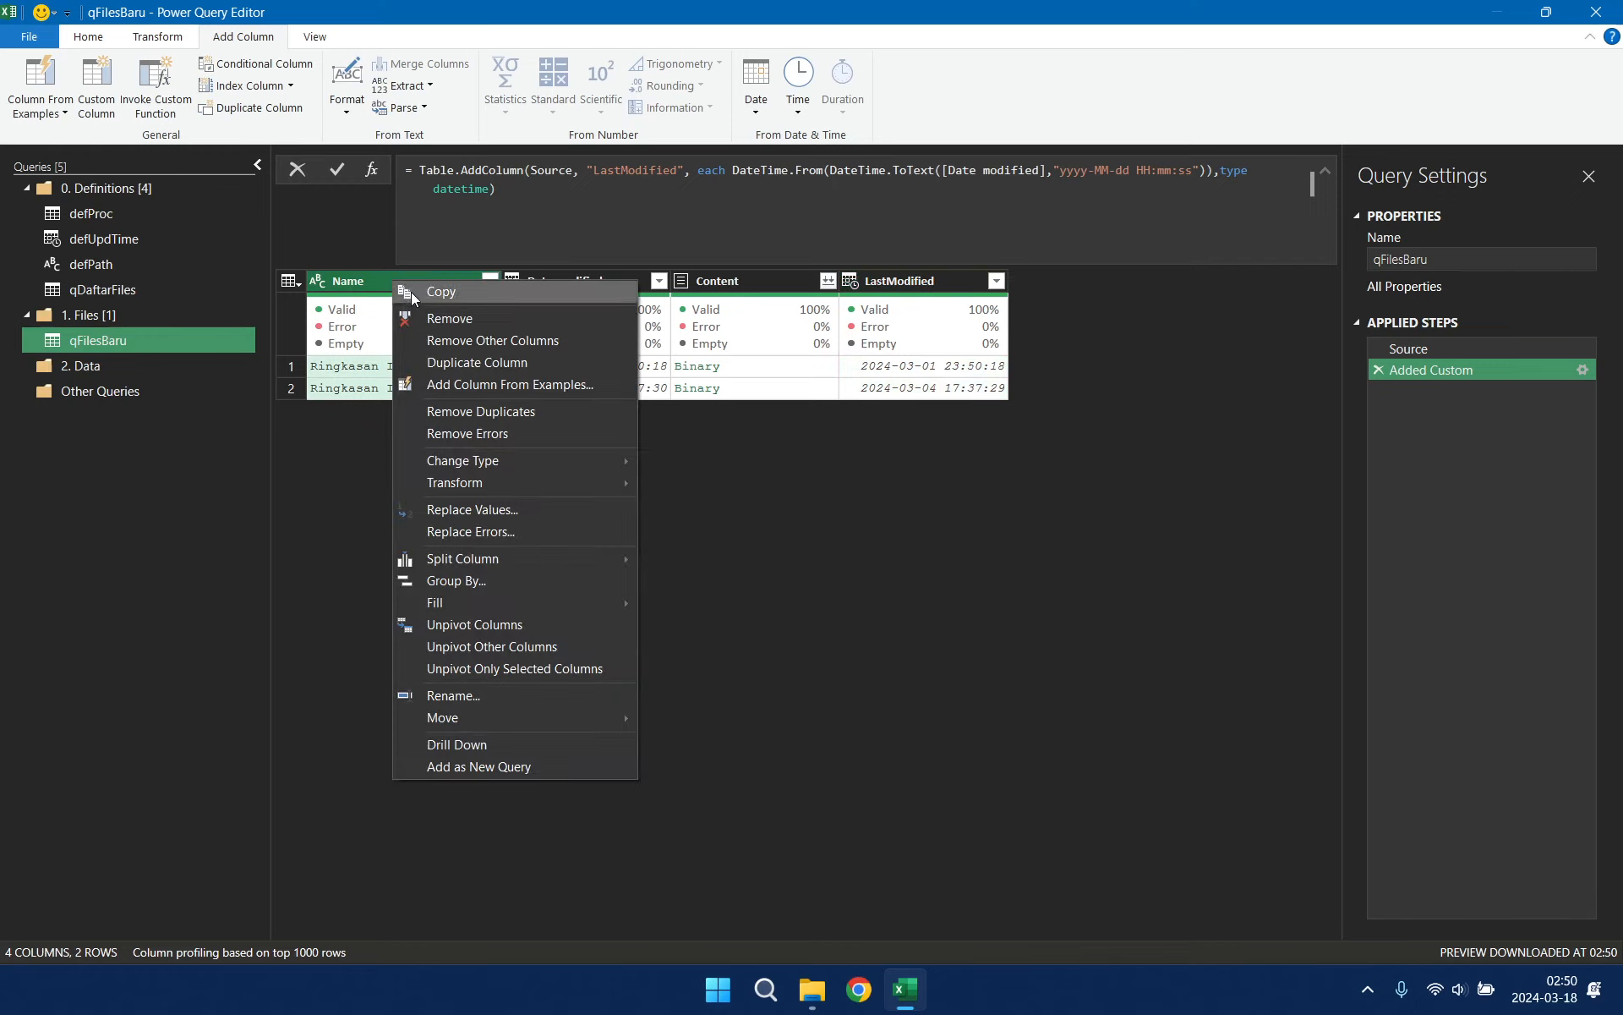
click(377, 282)
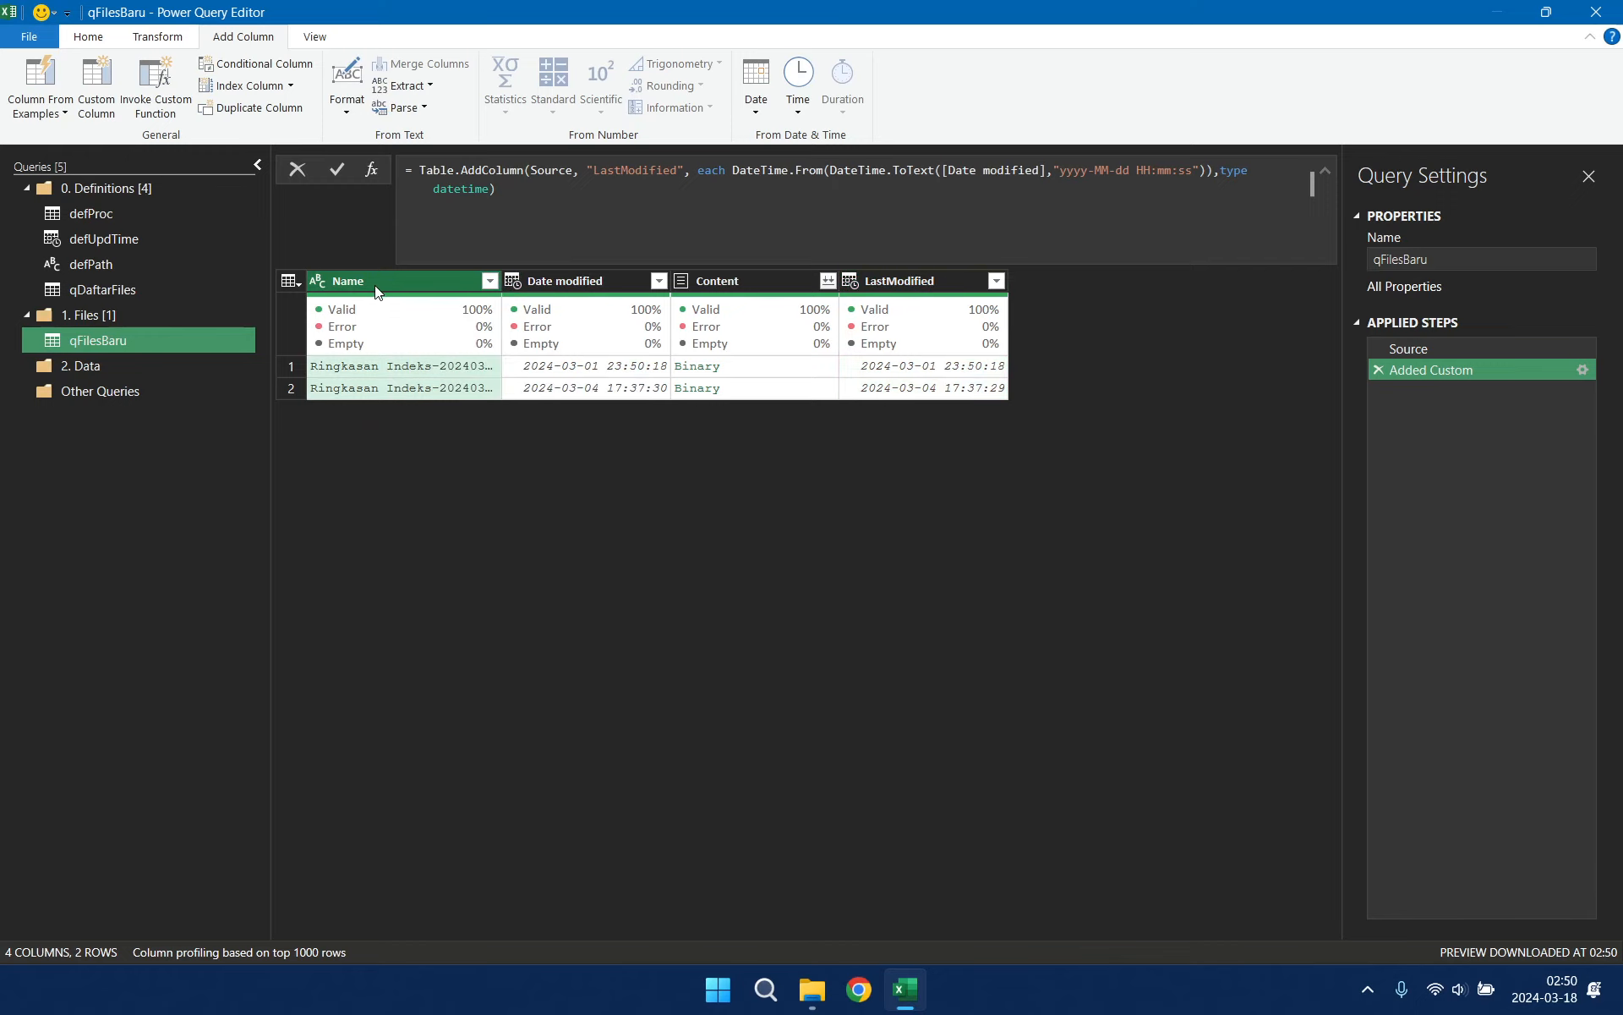
click(915, 279)
ctrl+click(735, 279)
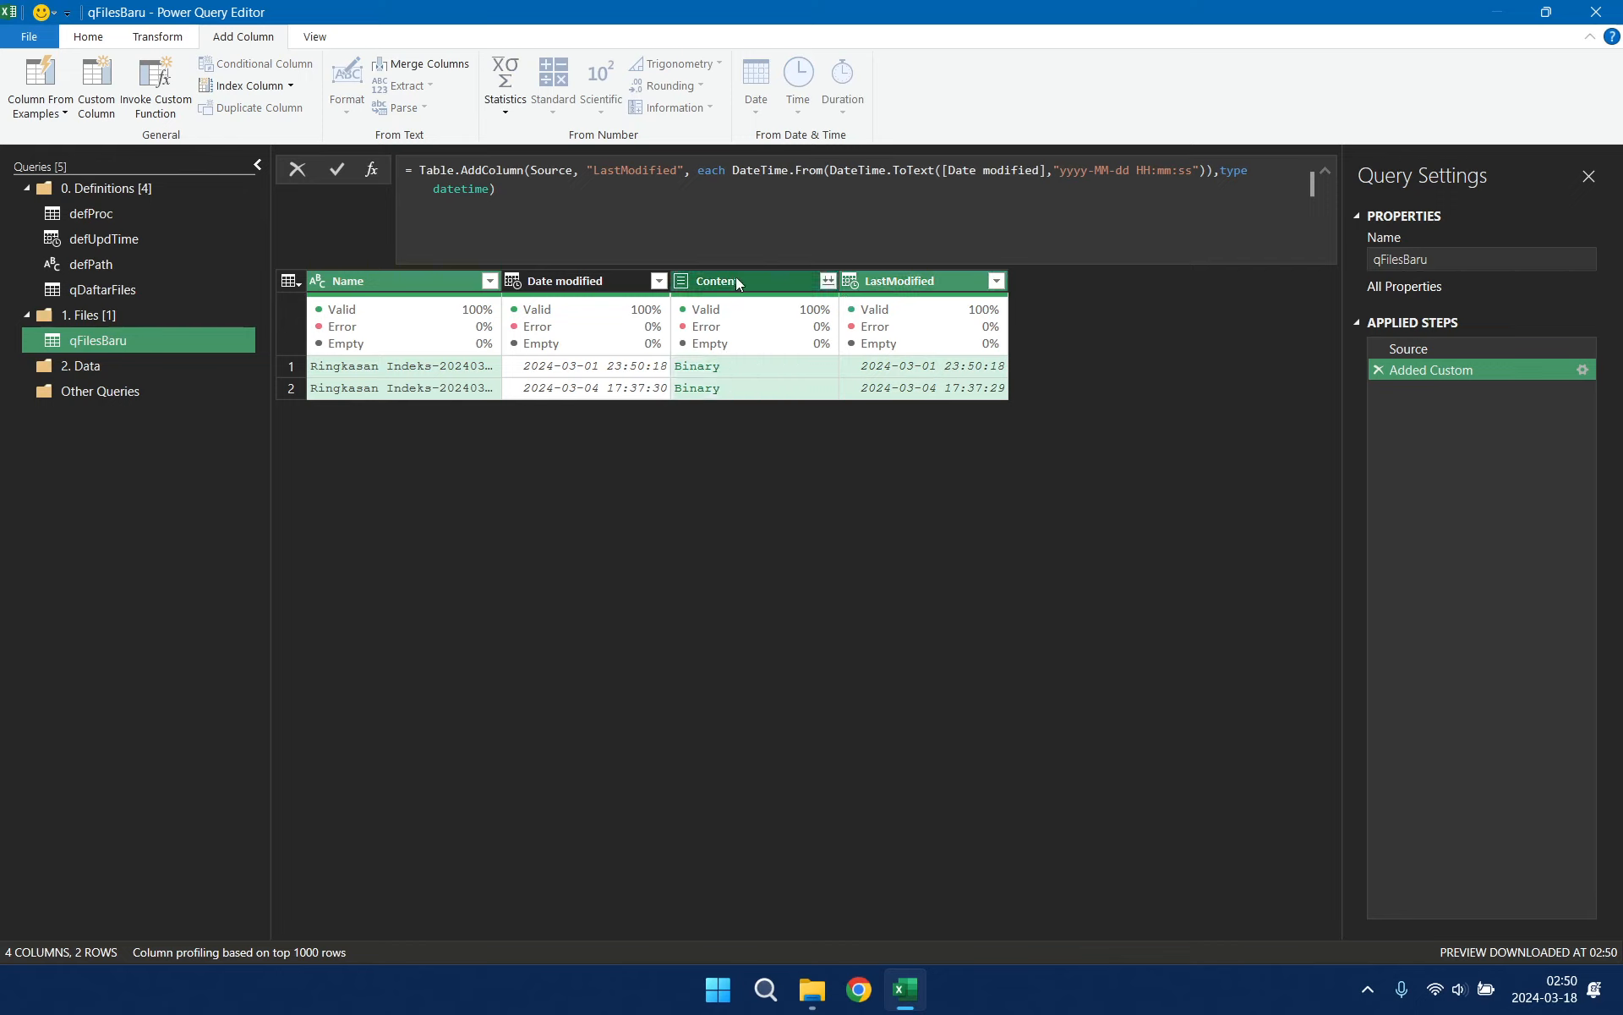
right_click(735, 281)
click(905, 335)
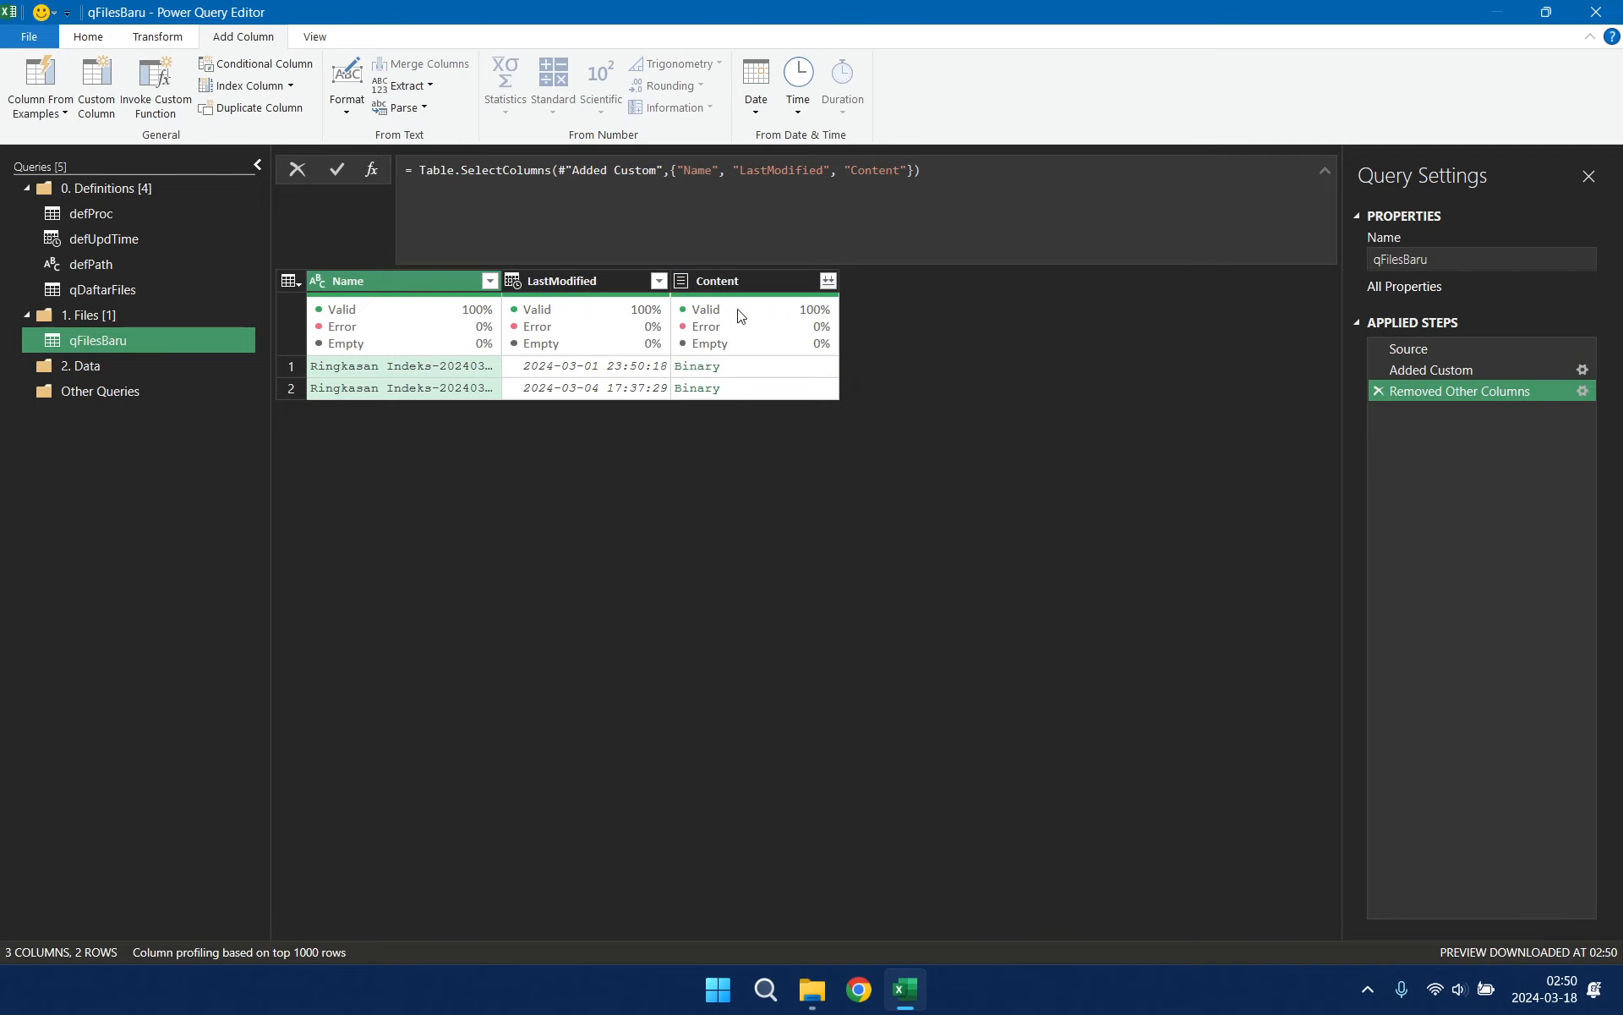
click(1379, 392)
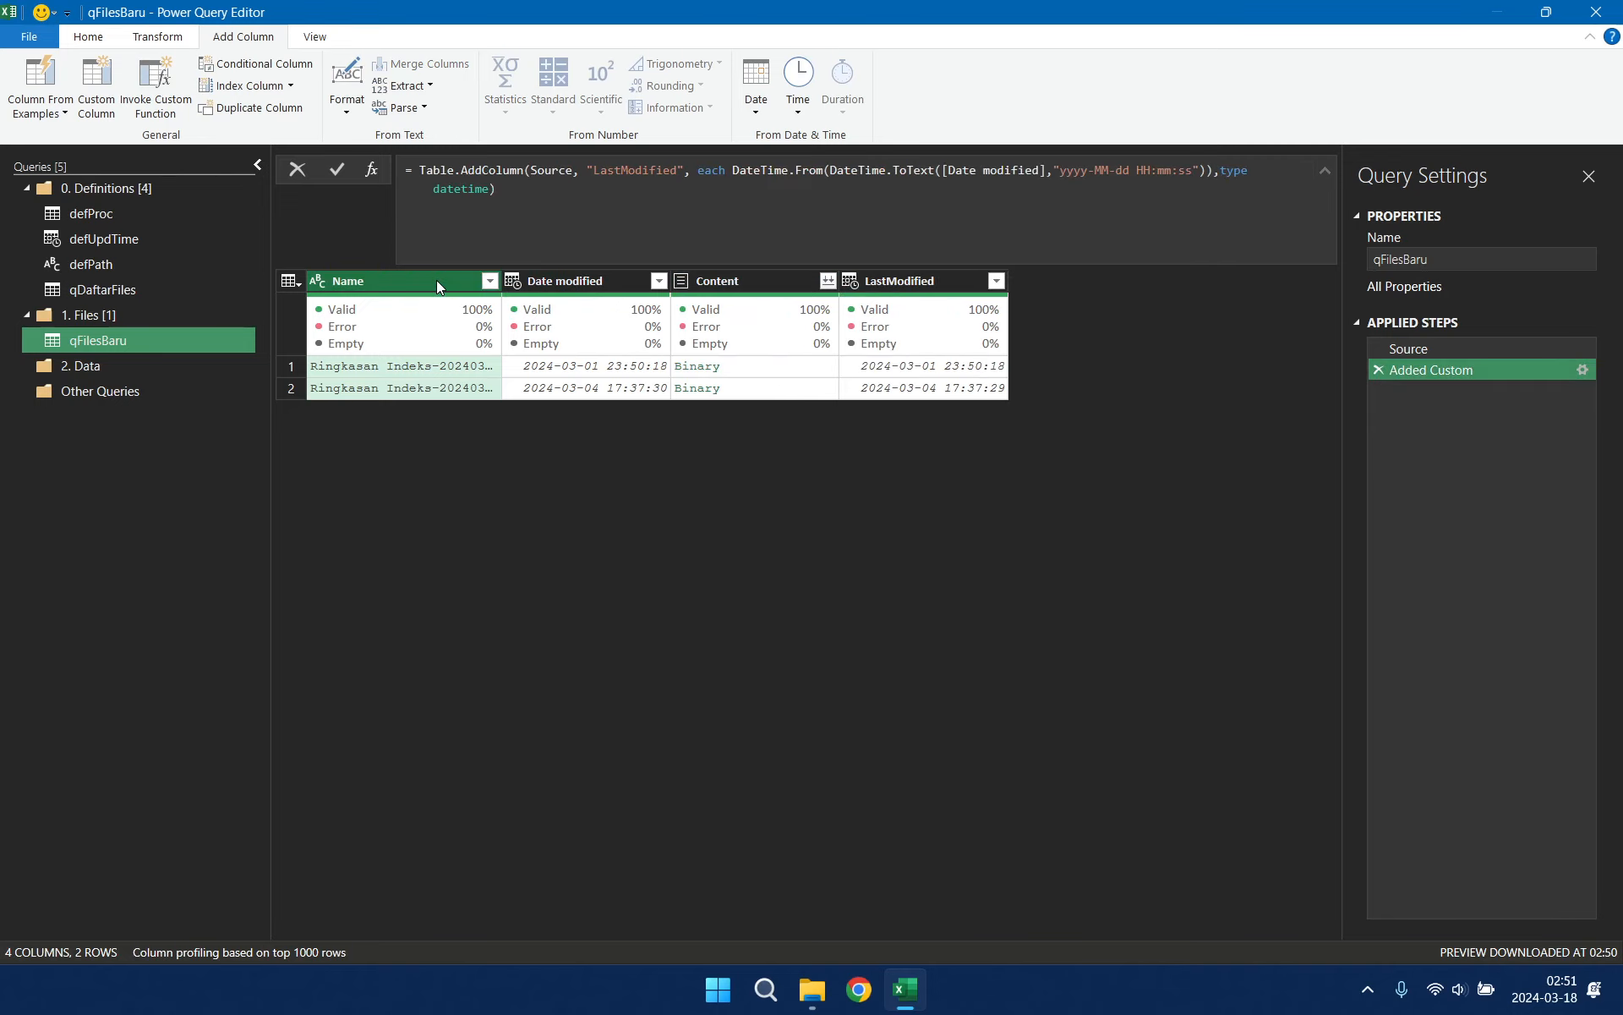
Step: Keep only the Name and LastModified columns in qFilesBaru, removing all others
ctrl+click(926, 282)
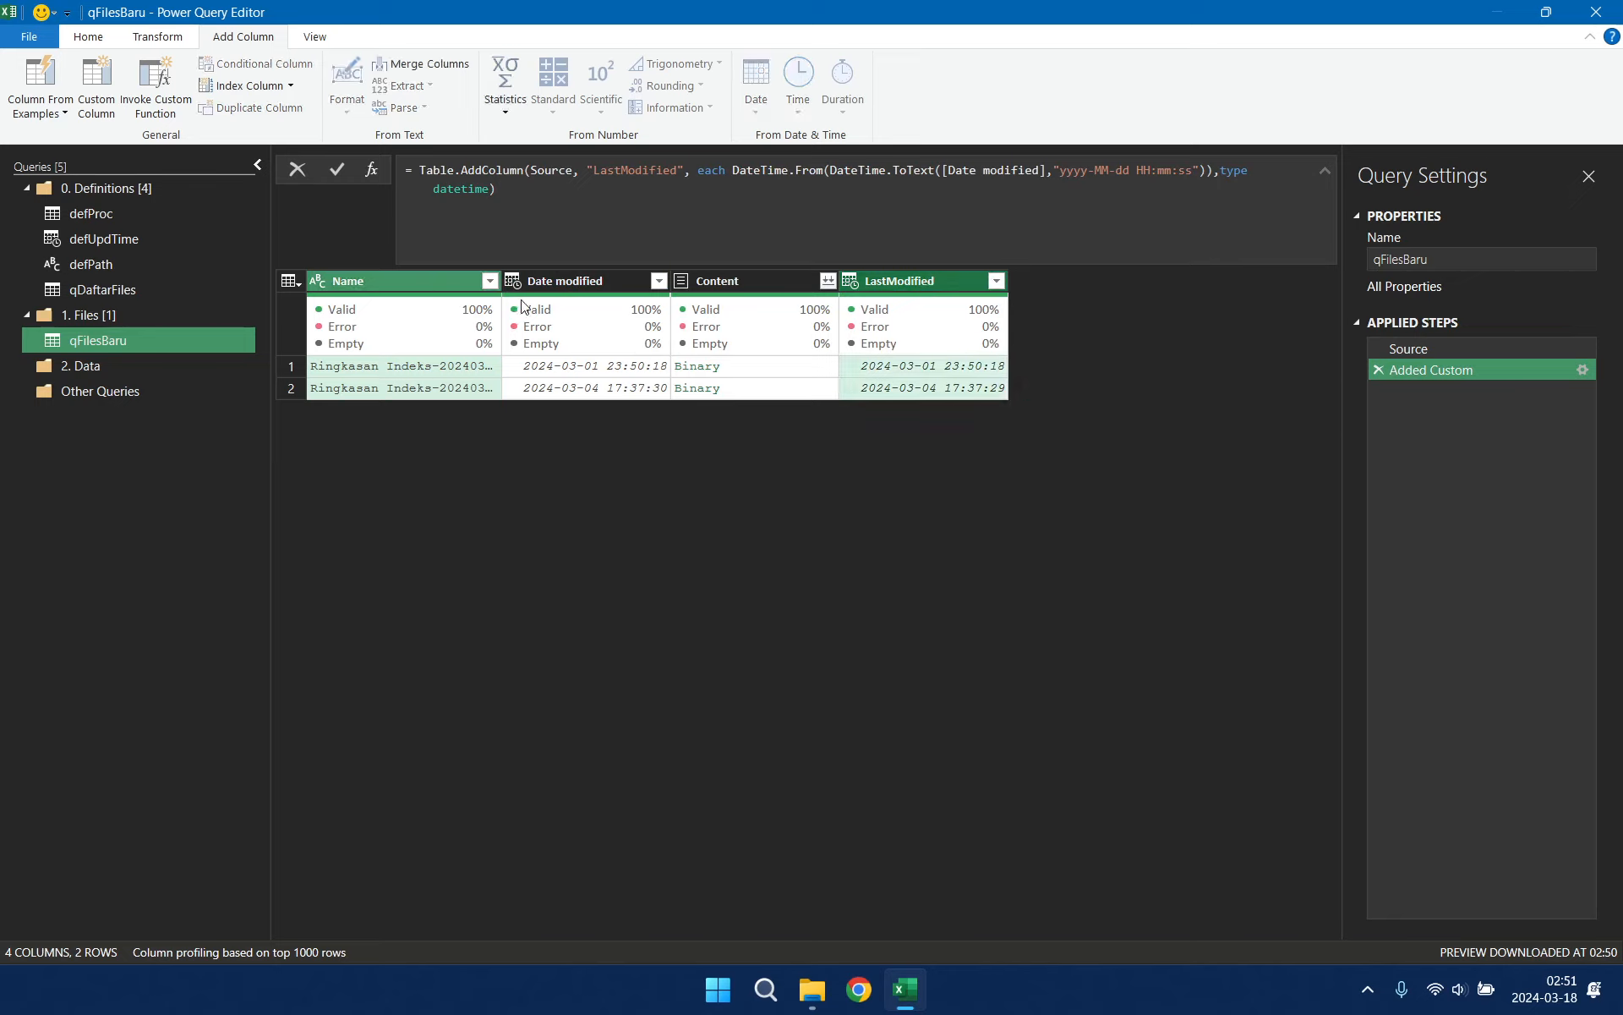
right_click(953, 283)
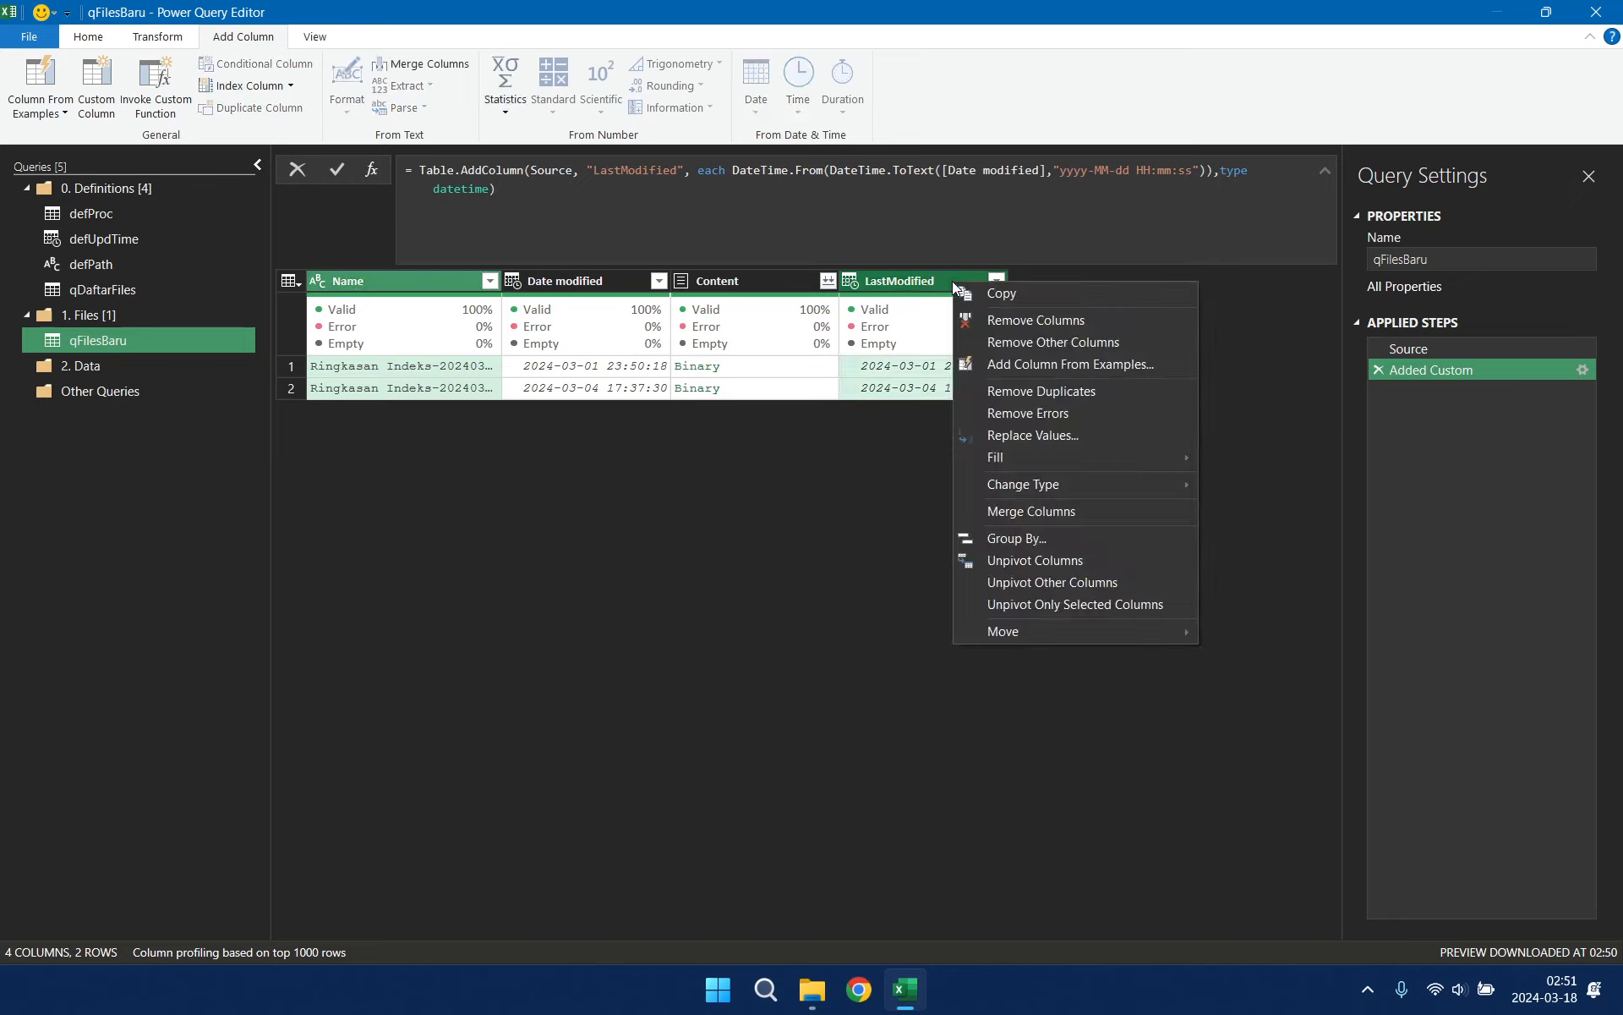
click(1127, 343)
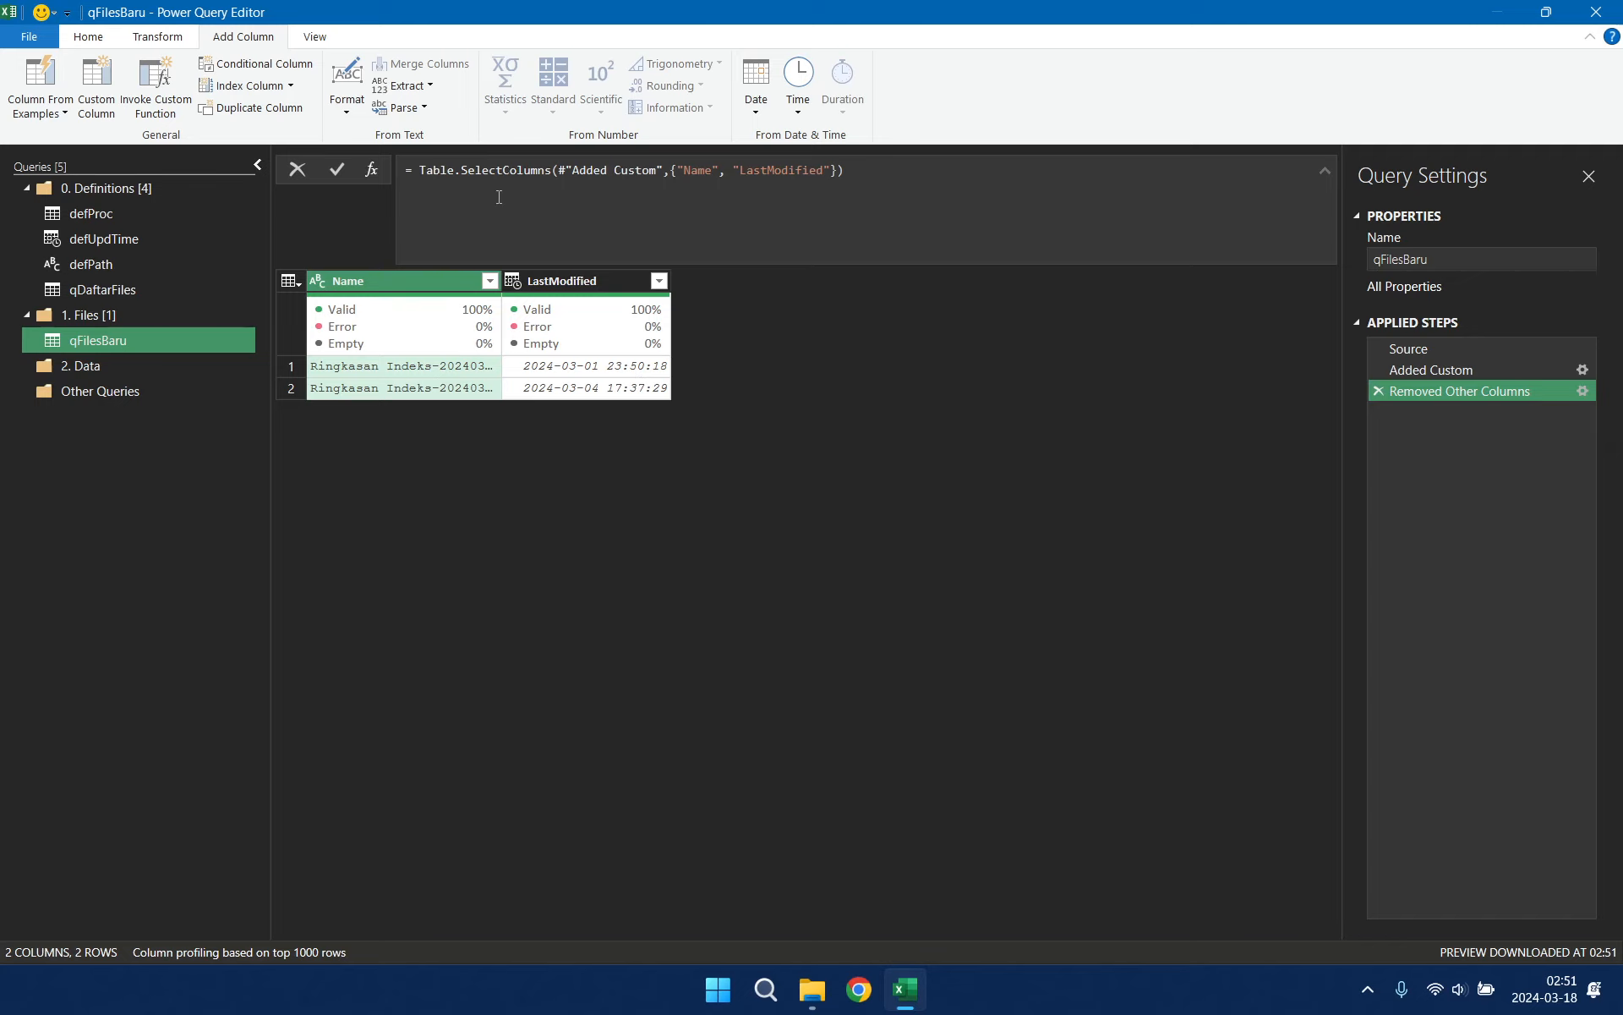
Step: Add a custom column named FilaStatus to qFilesBaru with the formula "Baru"
click(97, 85)
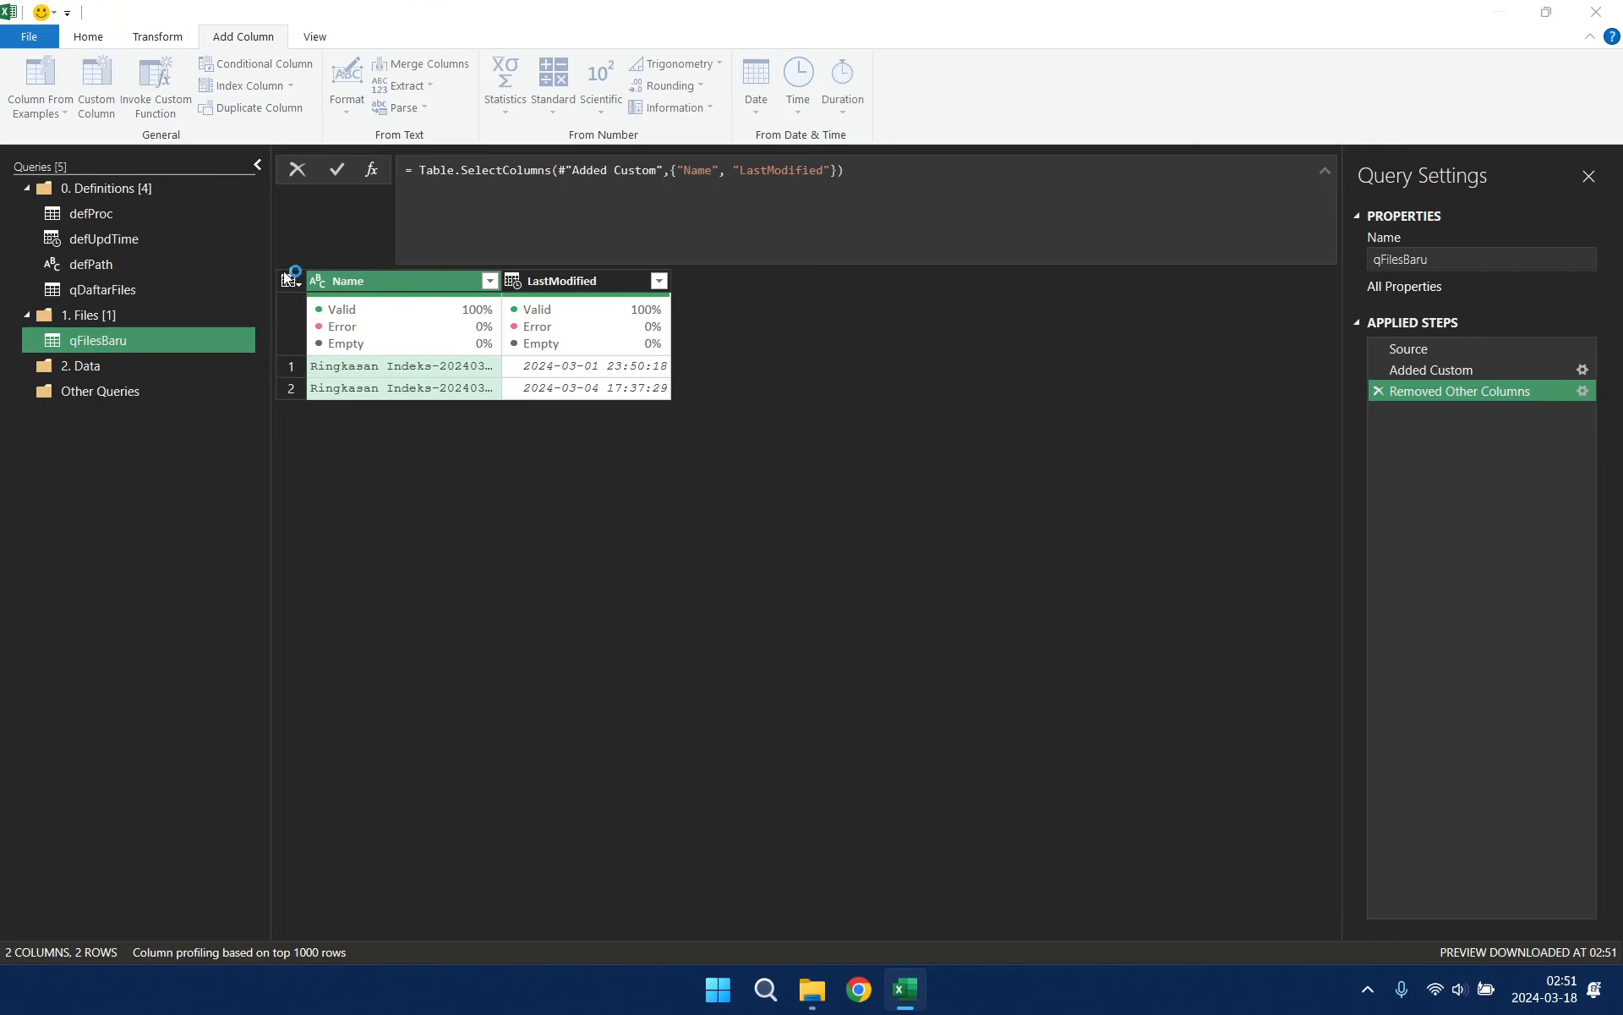
double_click(559, 379)
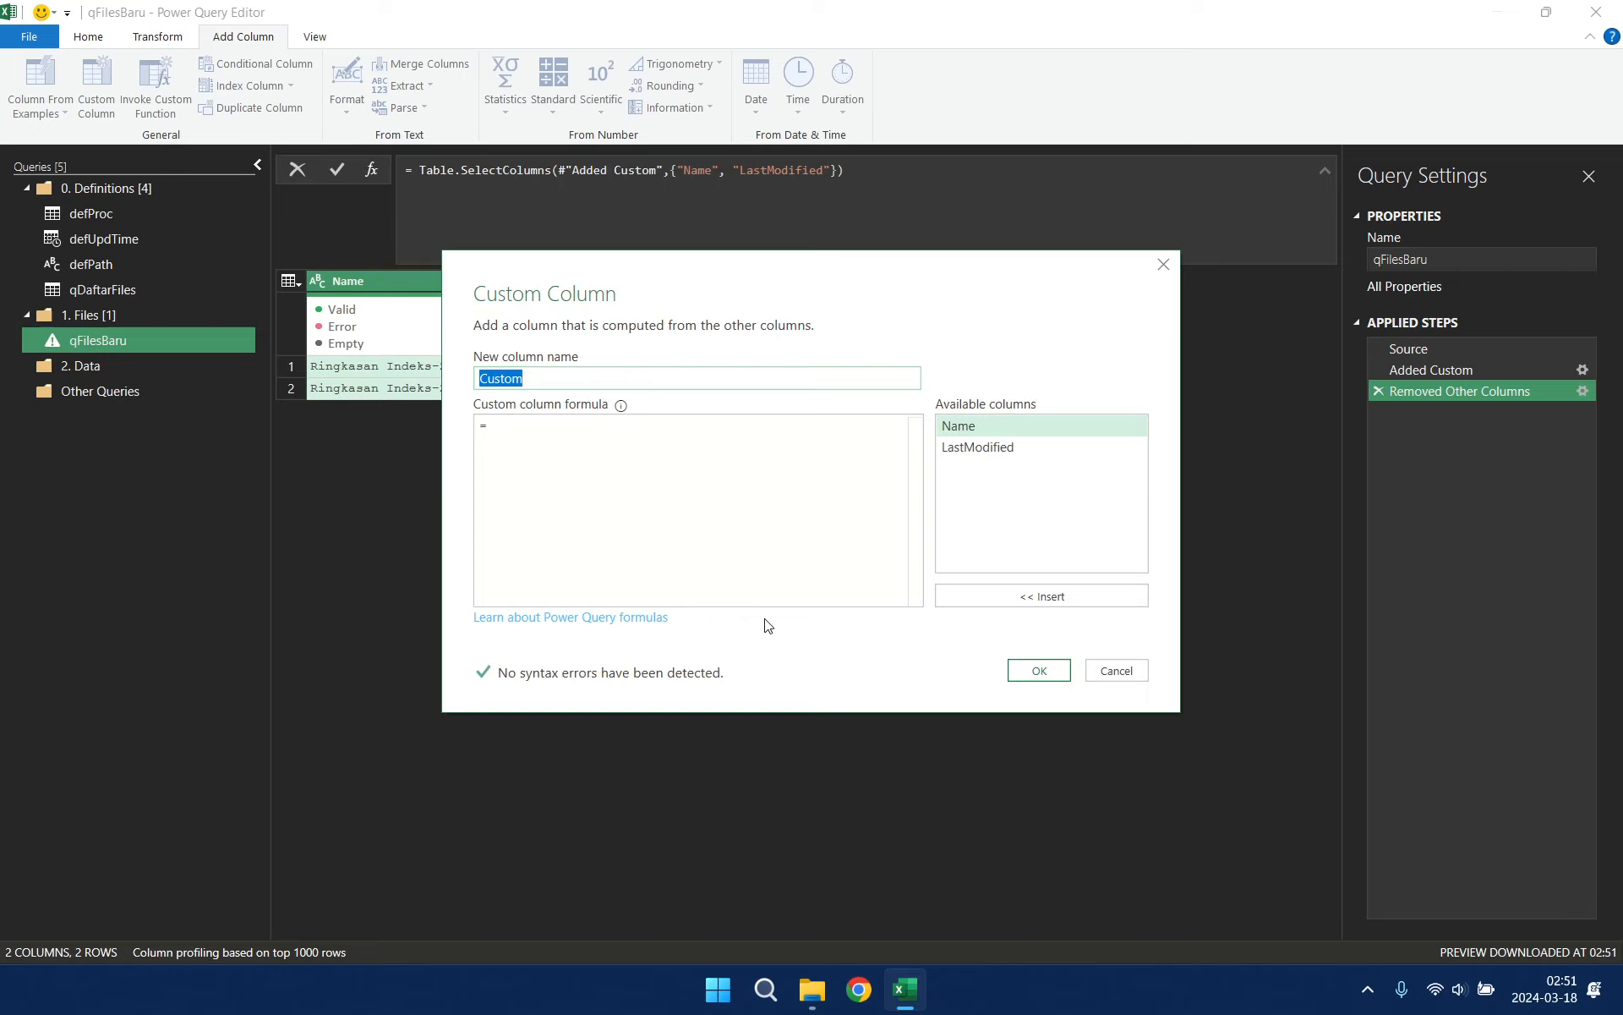
text(FilaStatus)
click(521, 431)
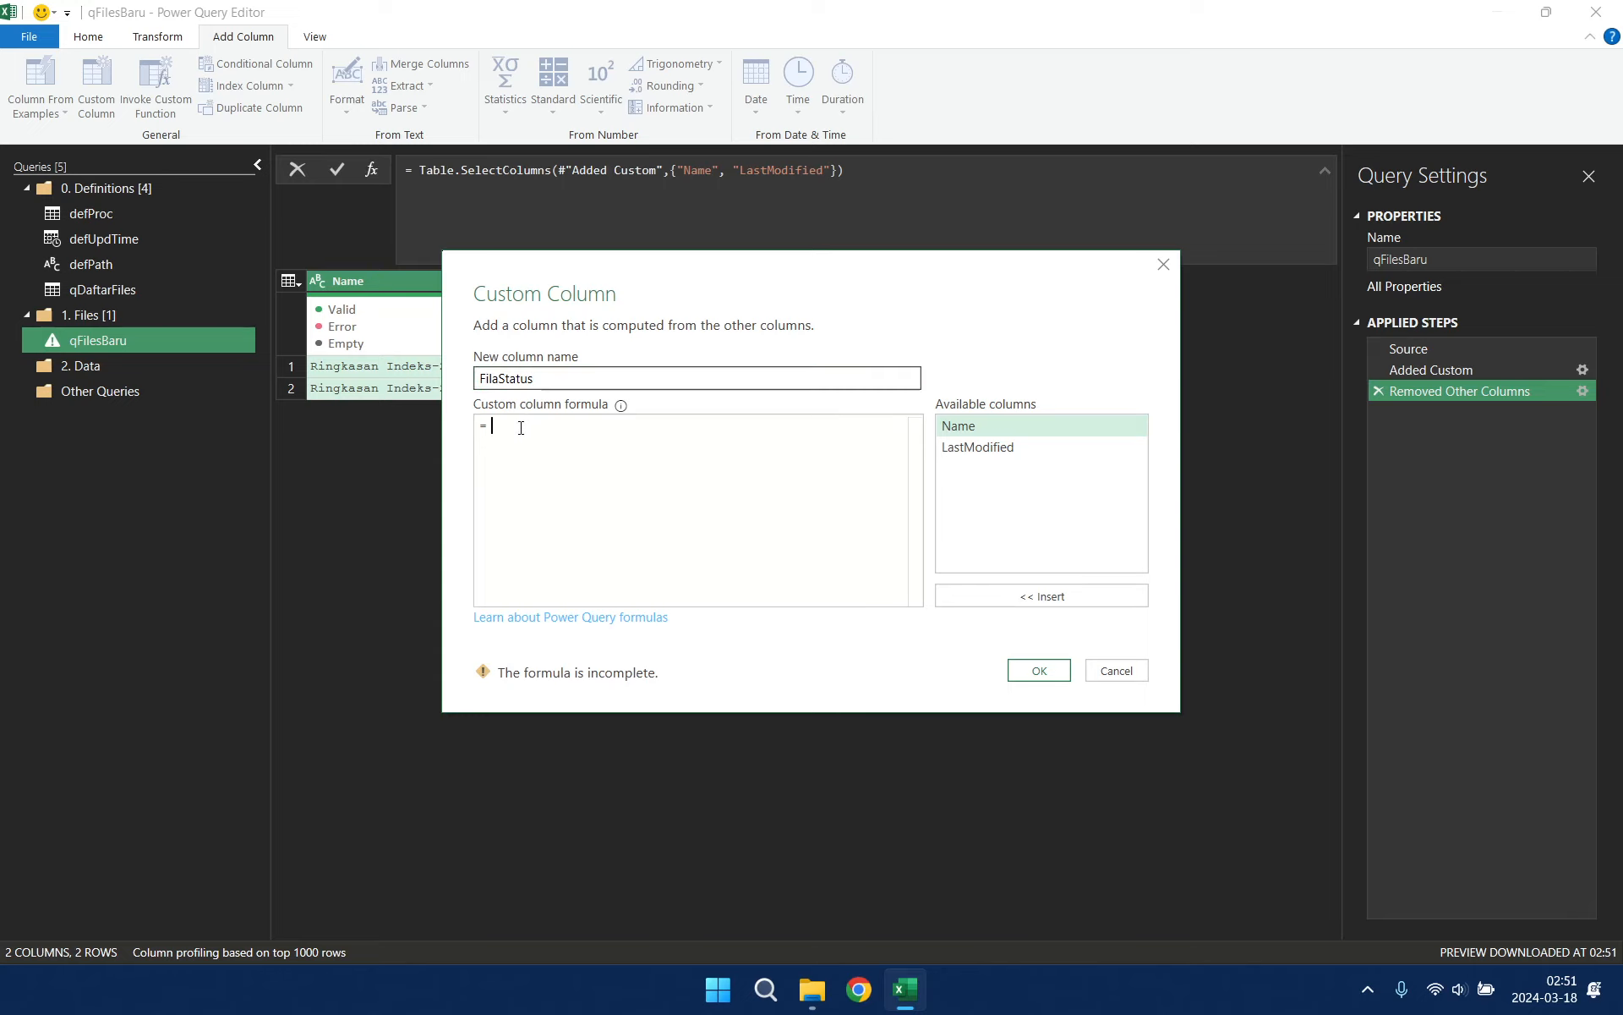
text("Baru)
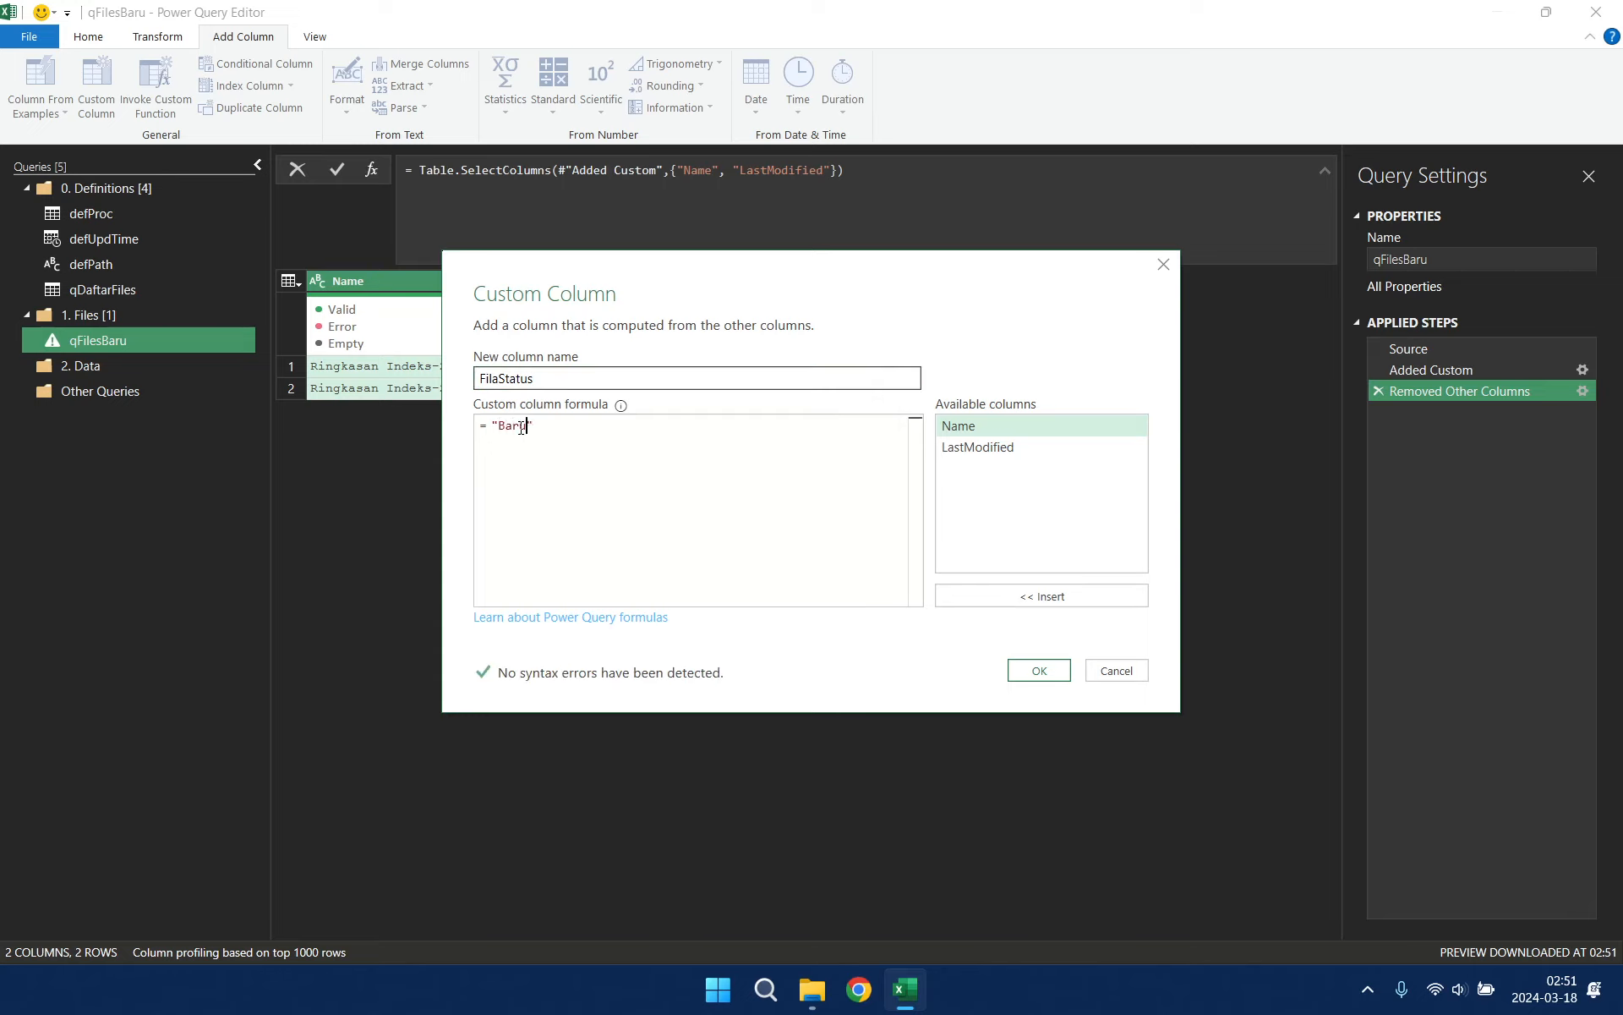
click(1030, 670)
Step: Add "type text" as the column type argument of the FilaStatus Table.AddColumn formula and apply it
click(894, 171)
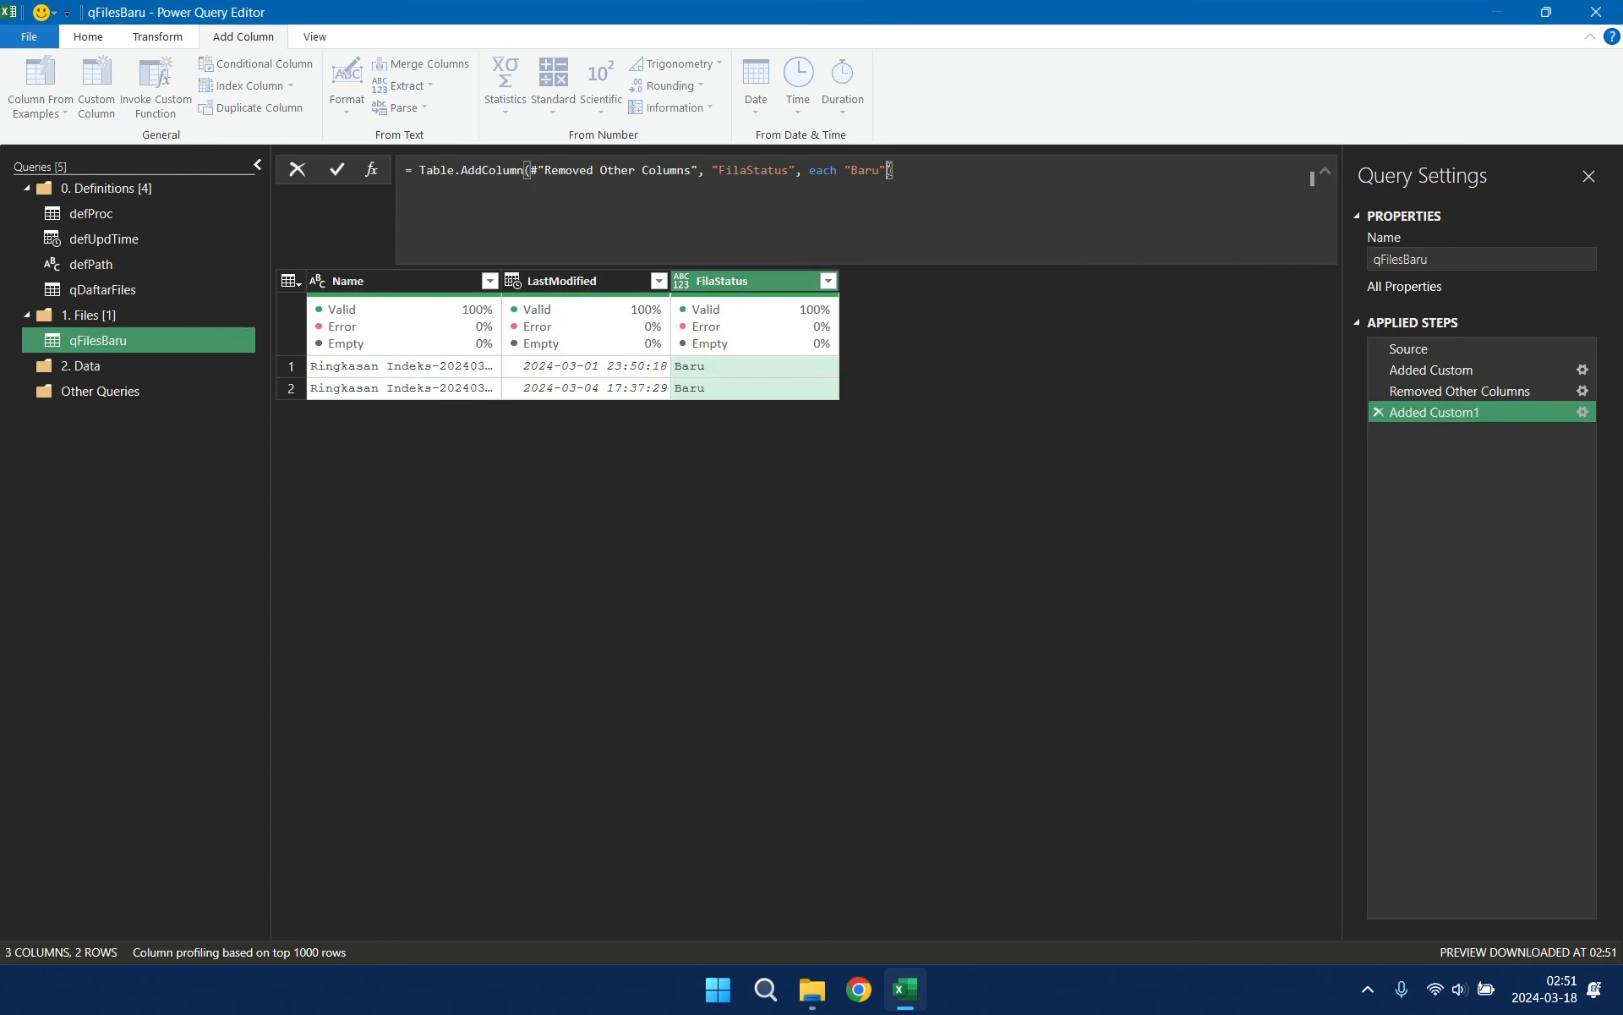
text(,type te)
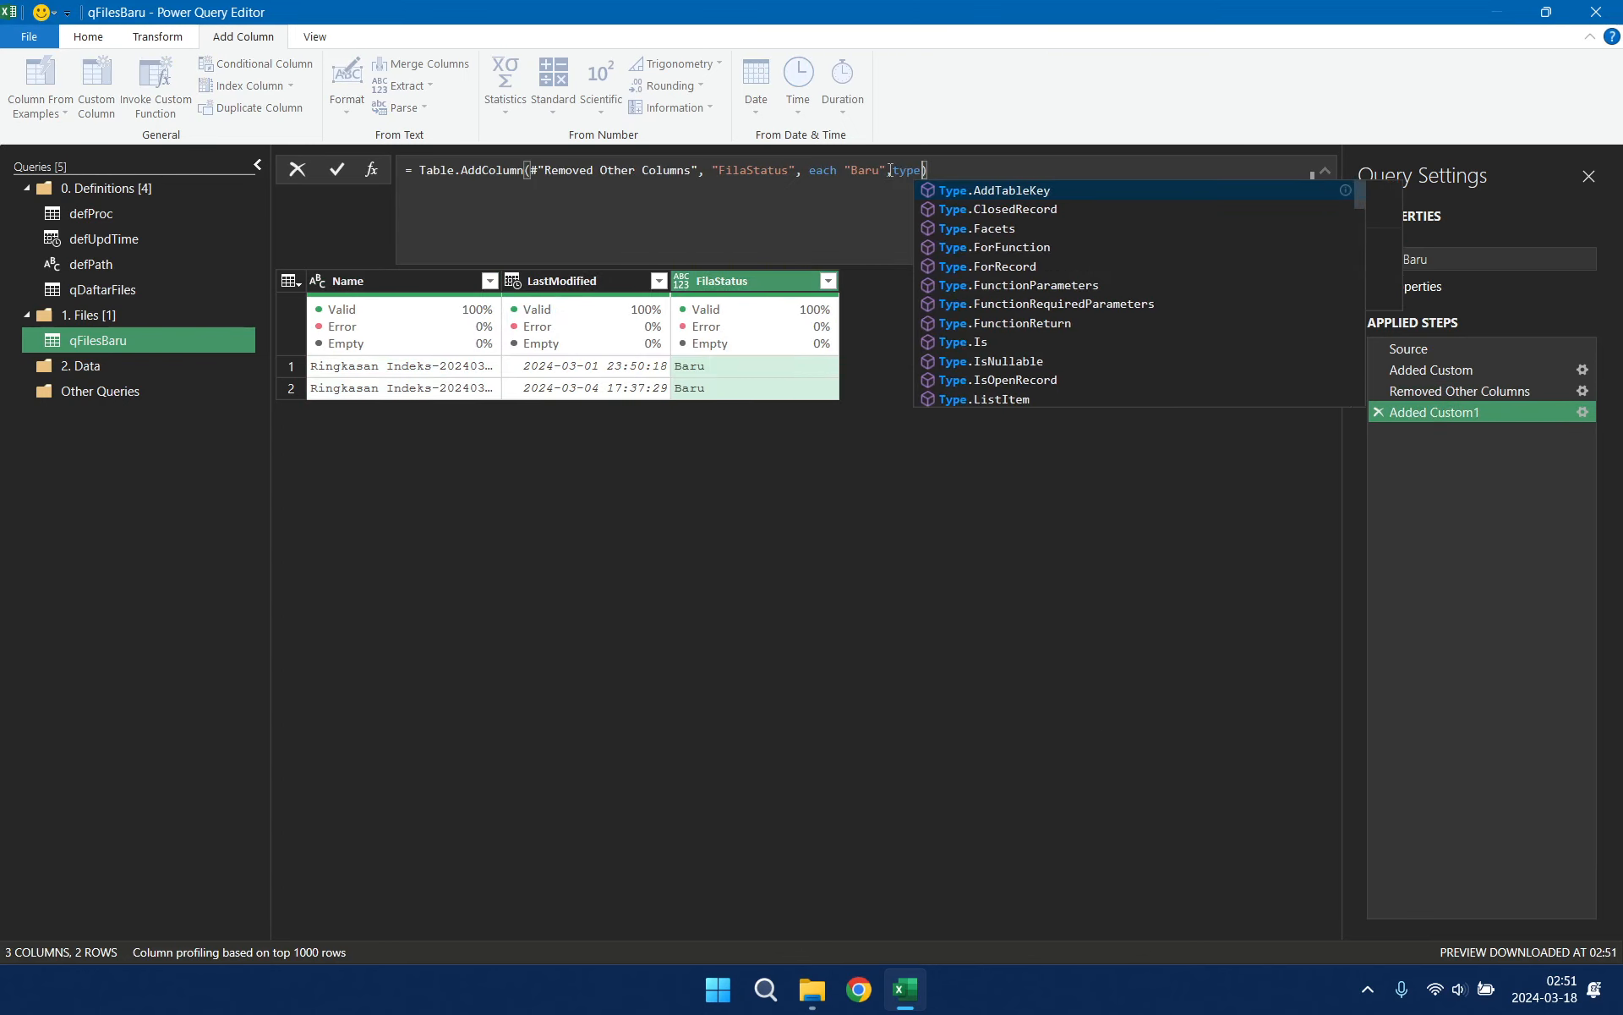
text(xt)
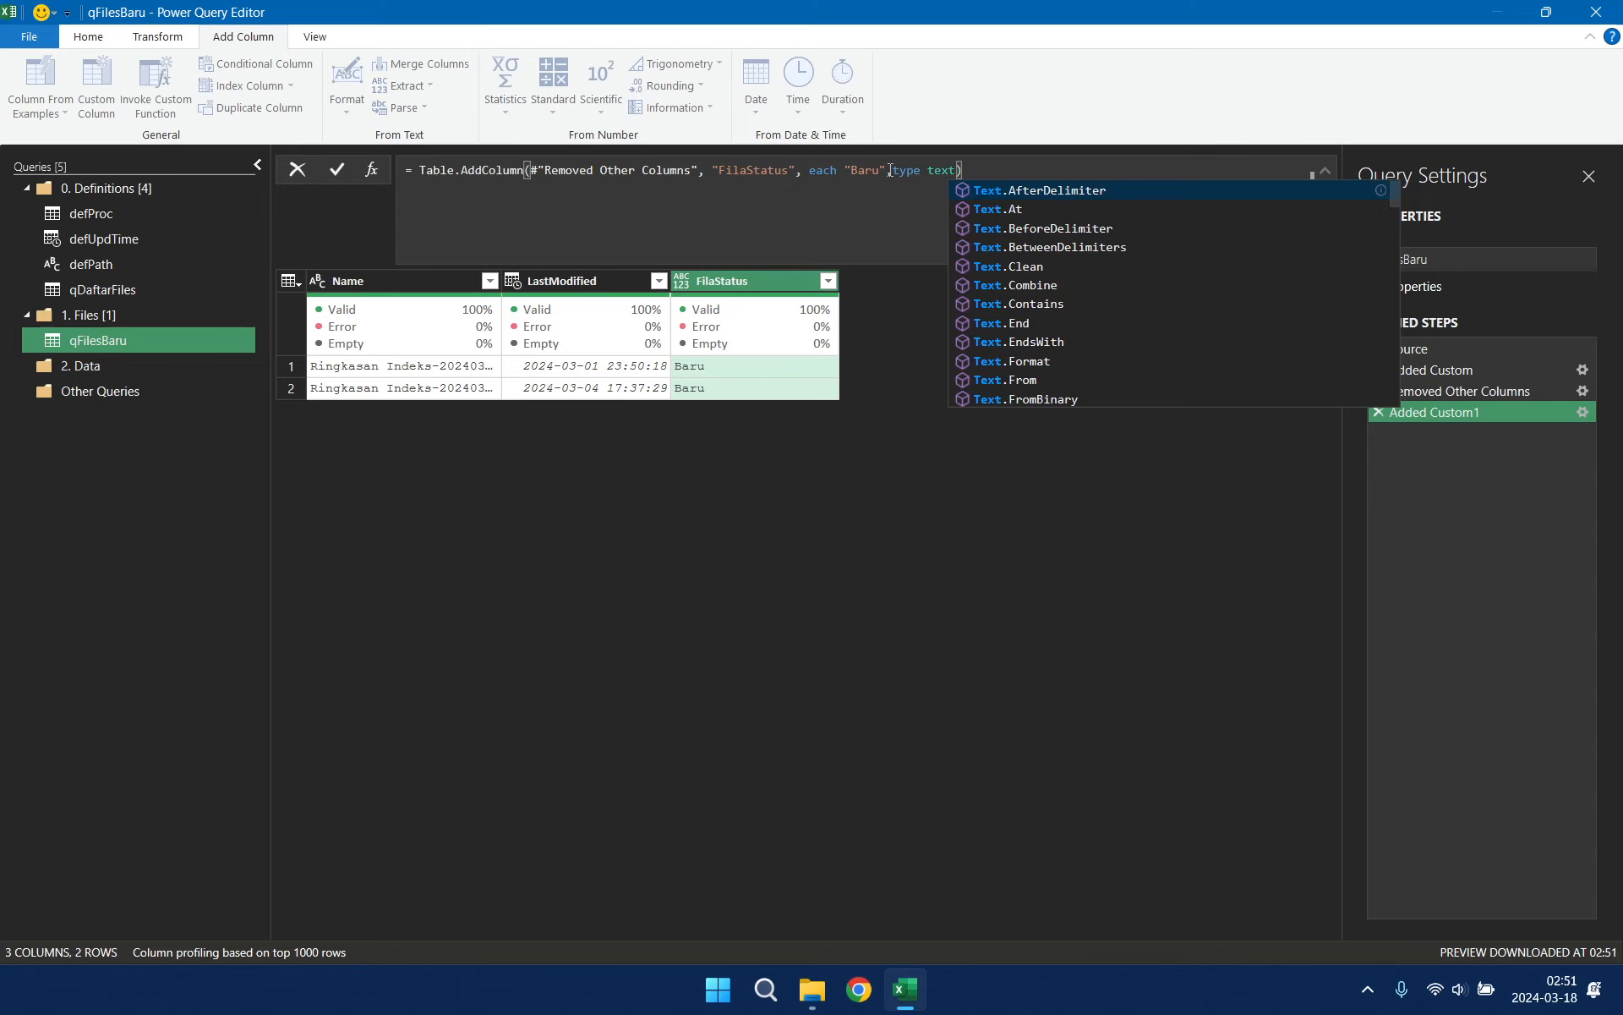
click(1489, 606)
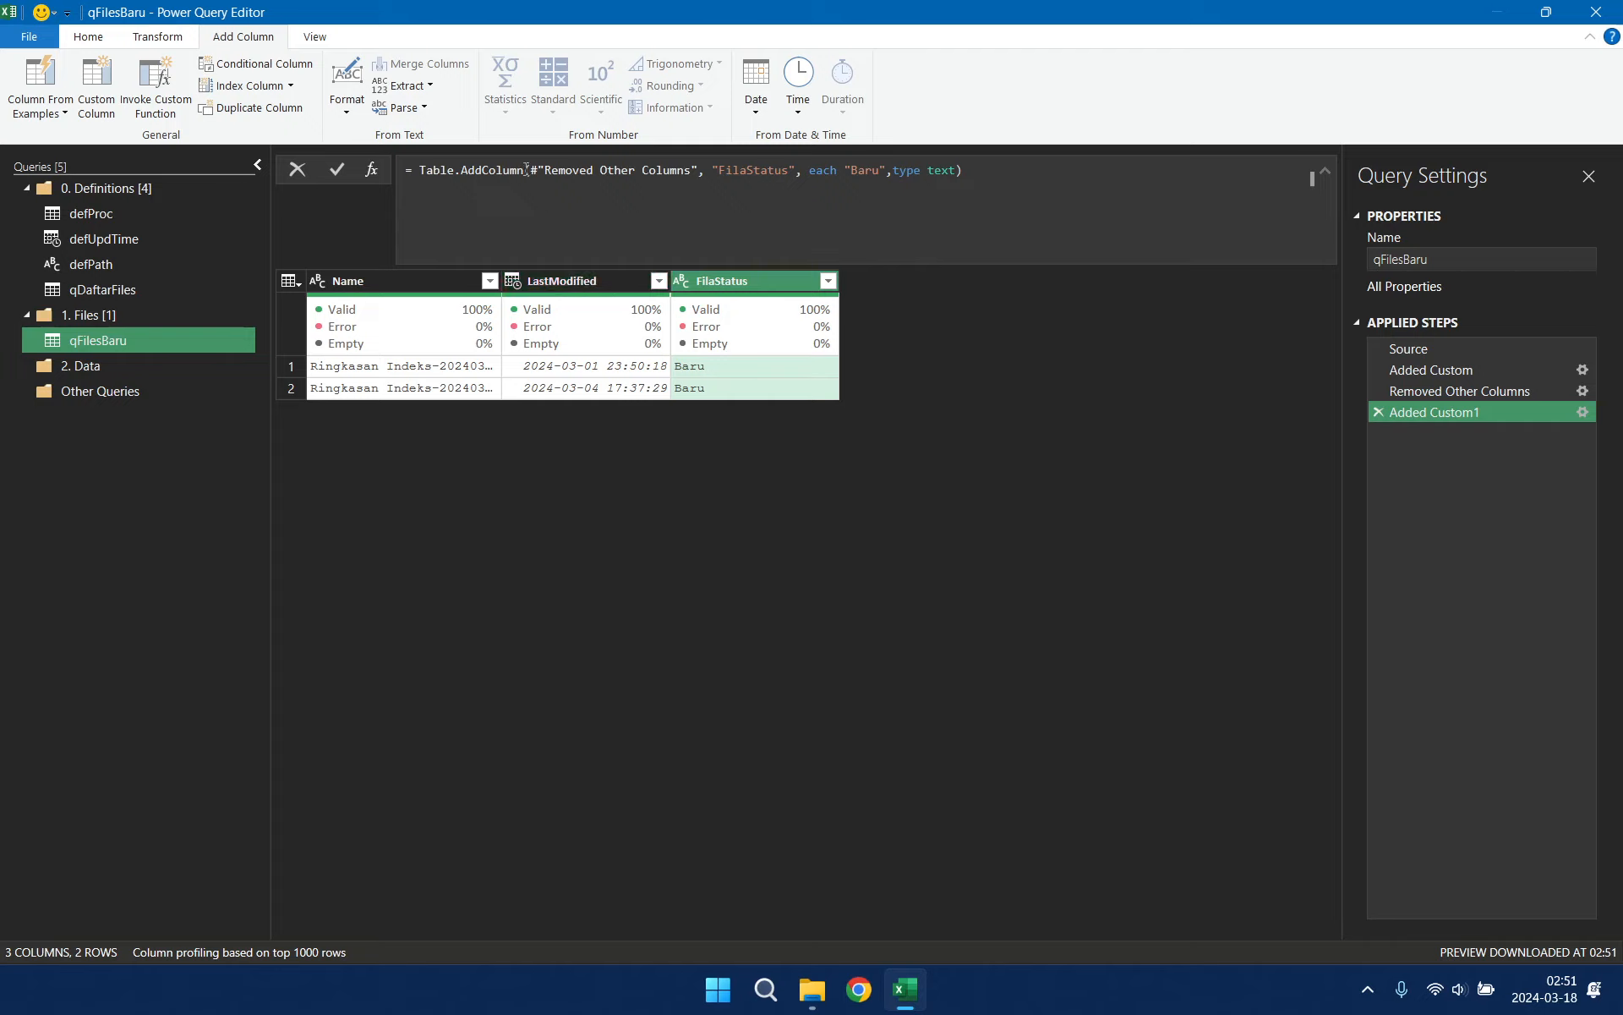
Step: Add a custom column named UpdateTime to qFilesBaru with the formula defUpdTime
click(95, 85)
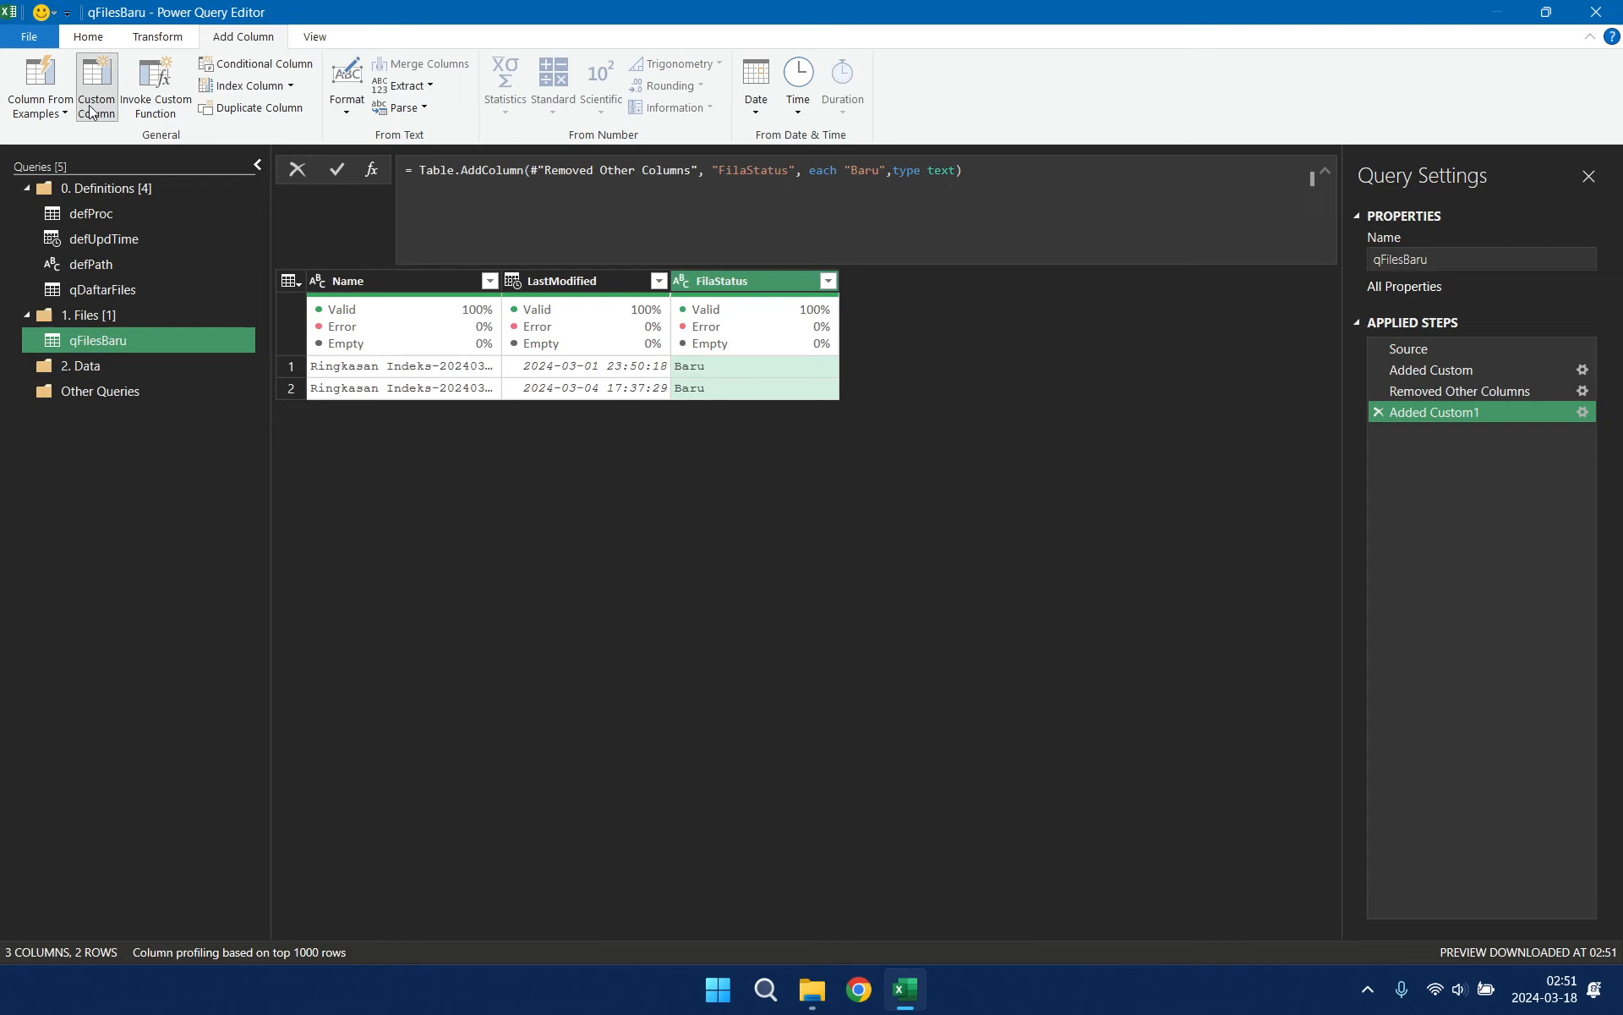
double_click(541, 378)
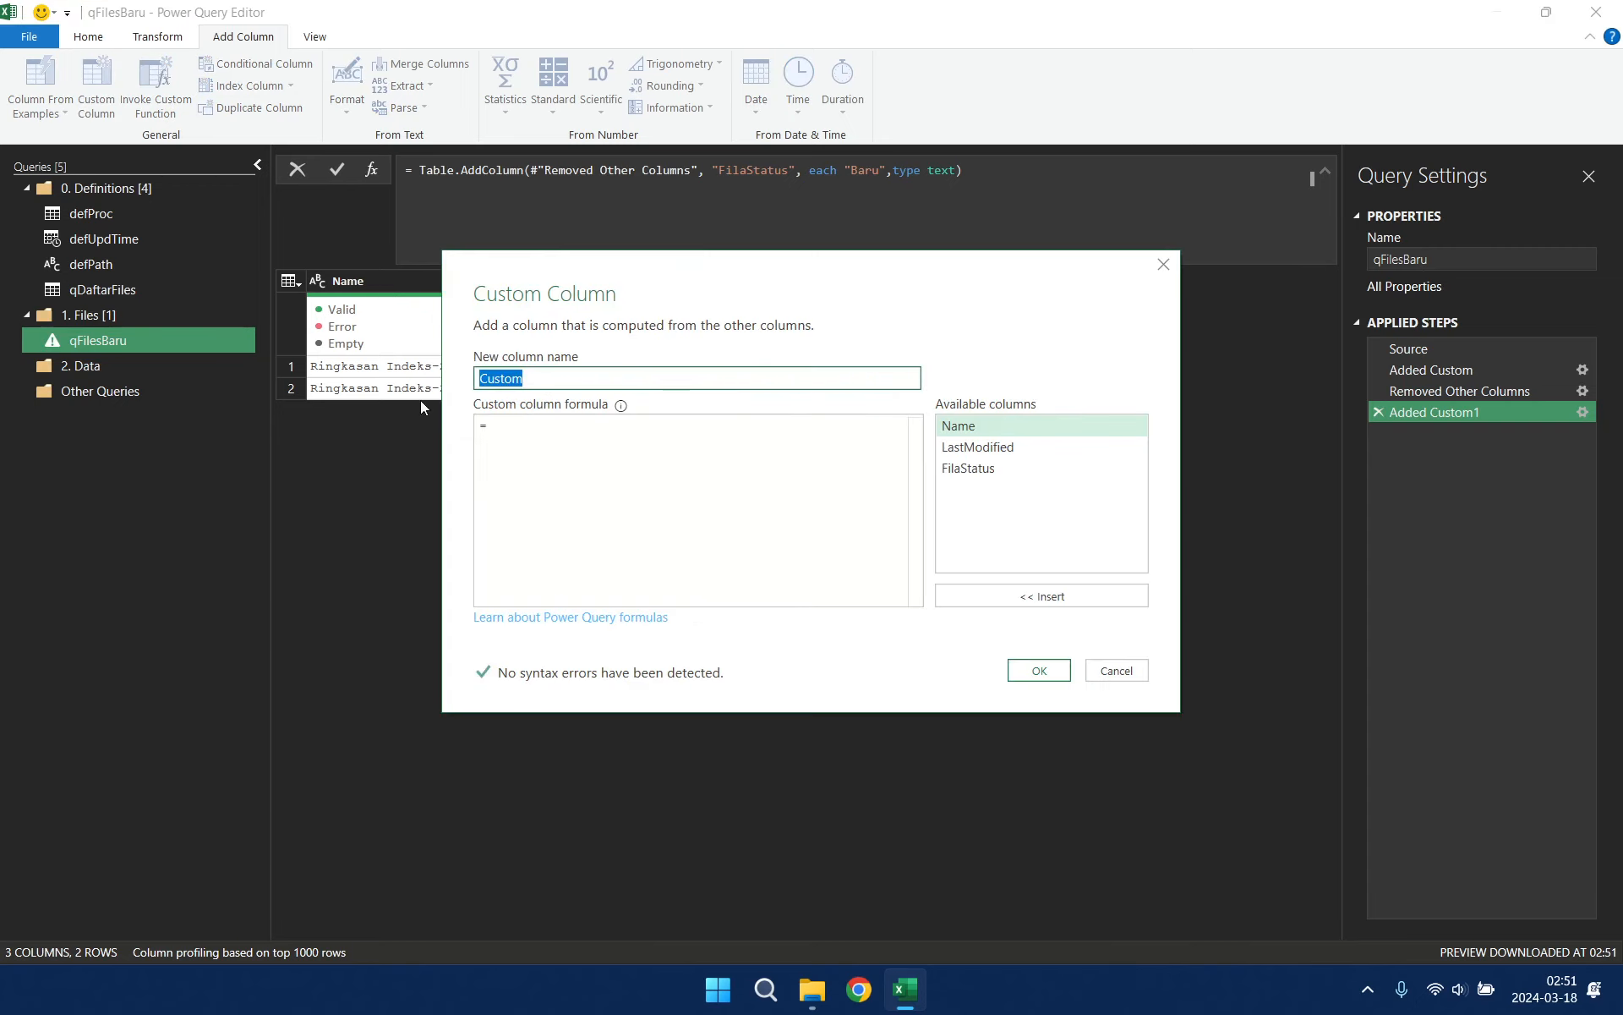
text(Upda)
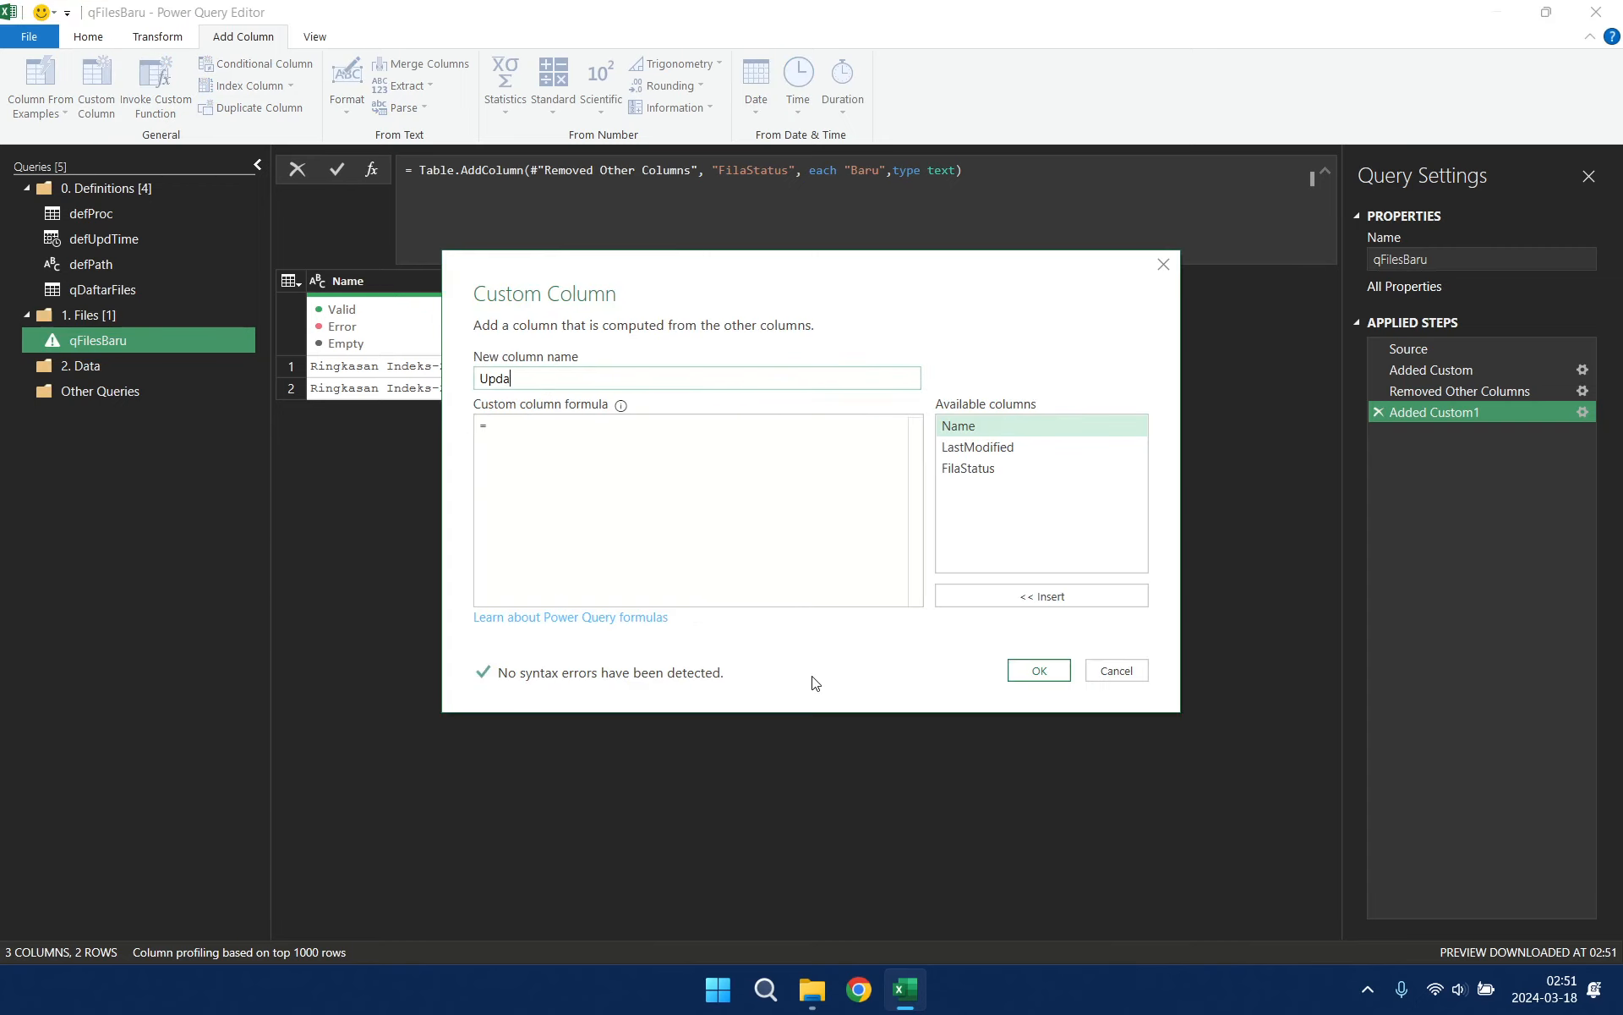
text(teTime)
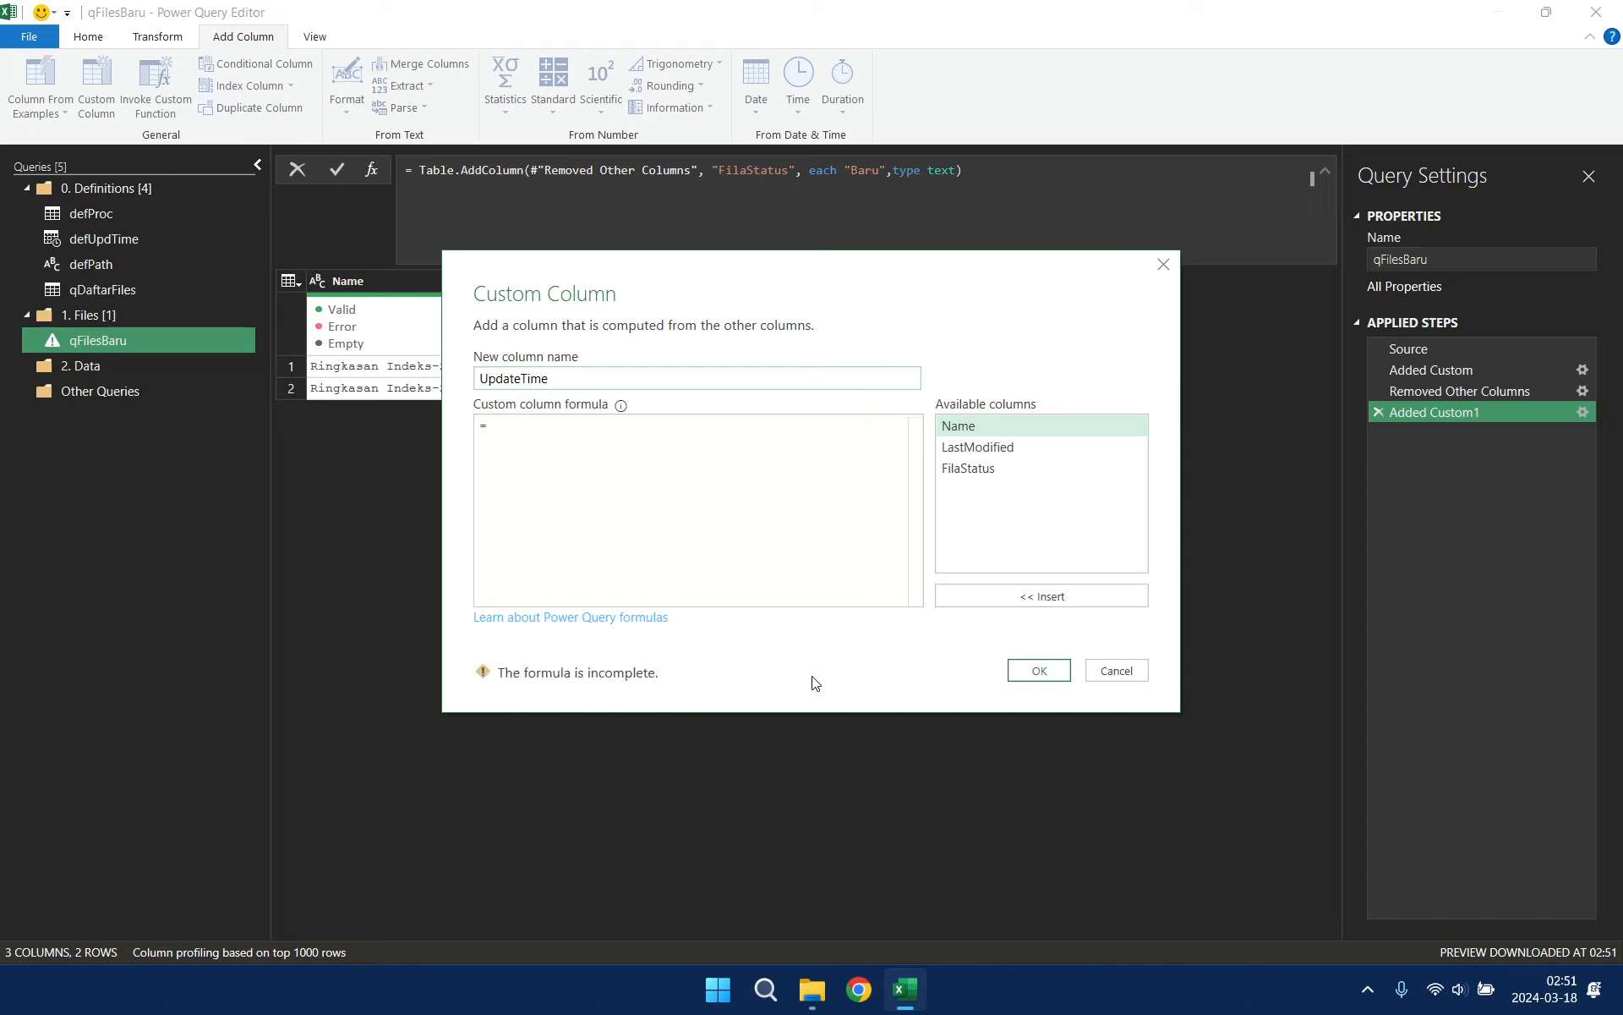
click(623, 435)
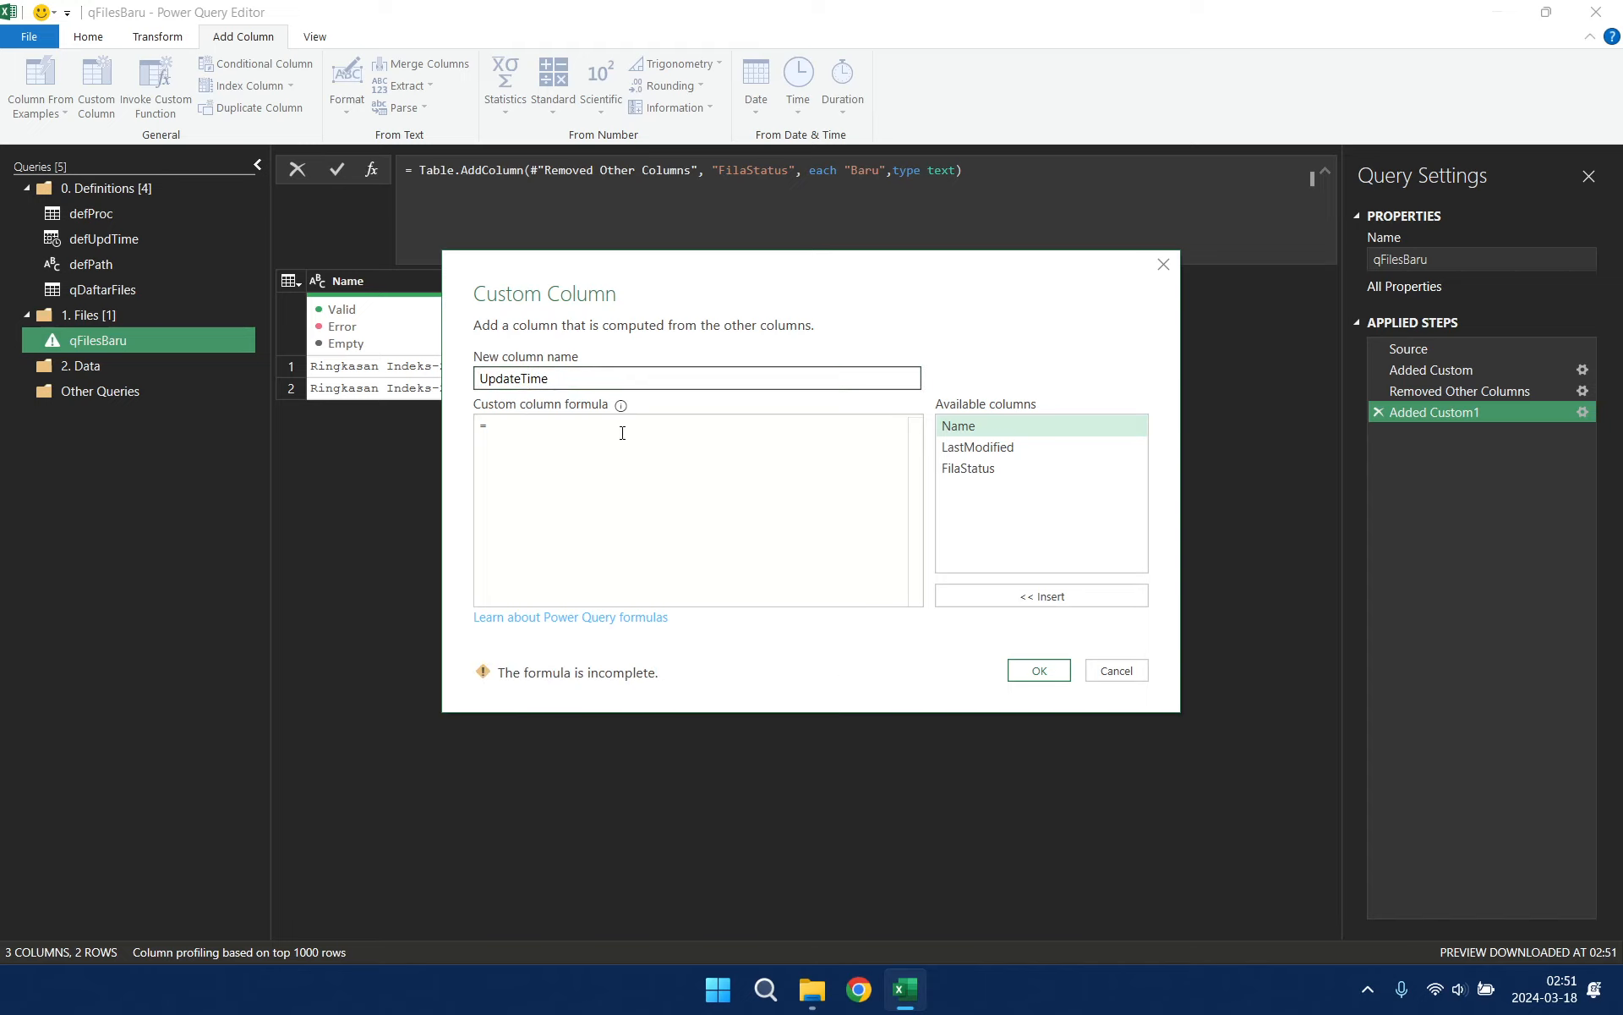
text(defUpd)
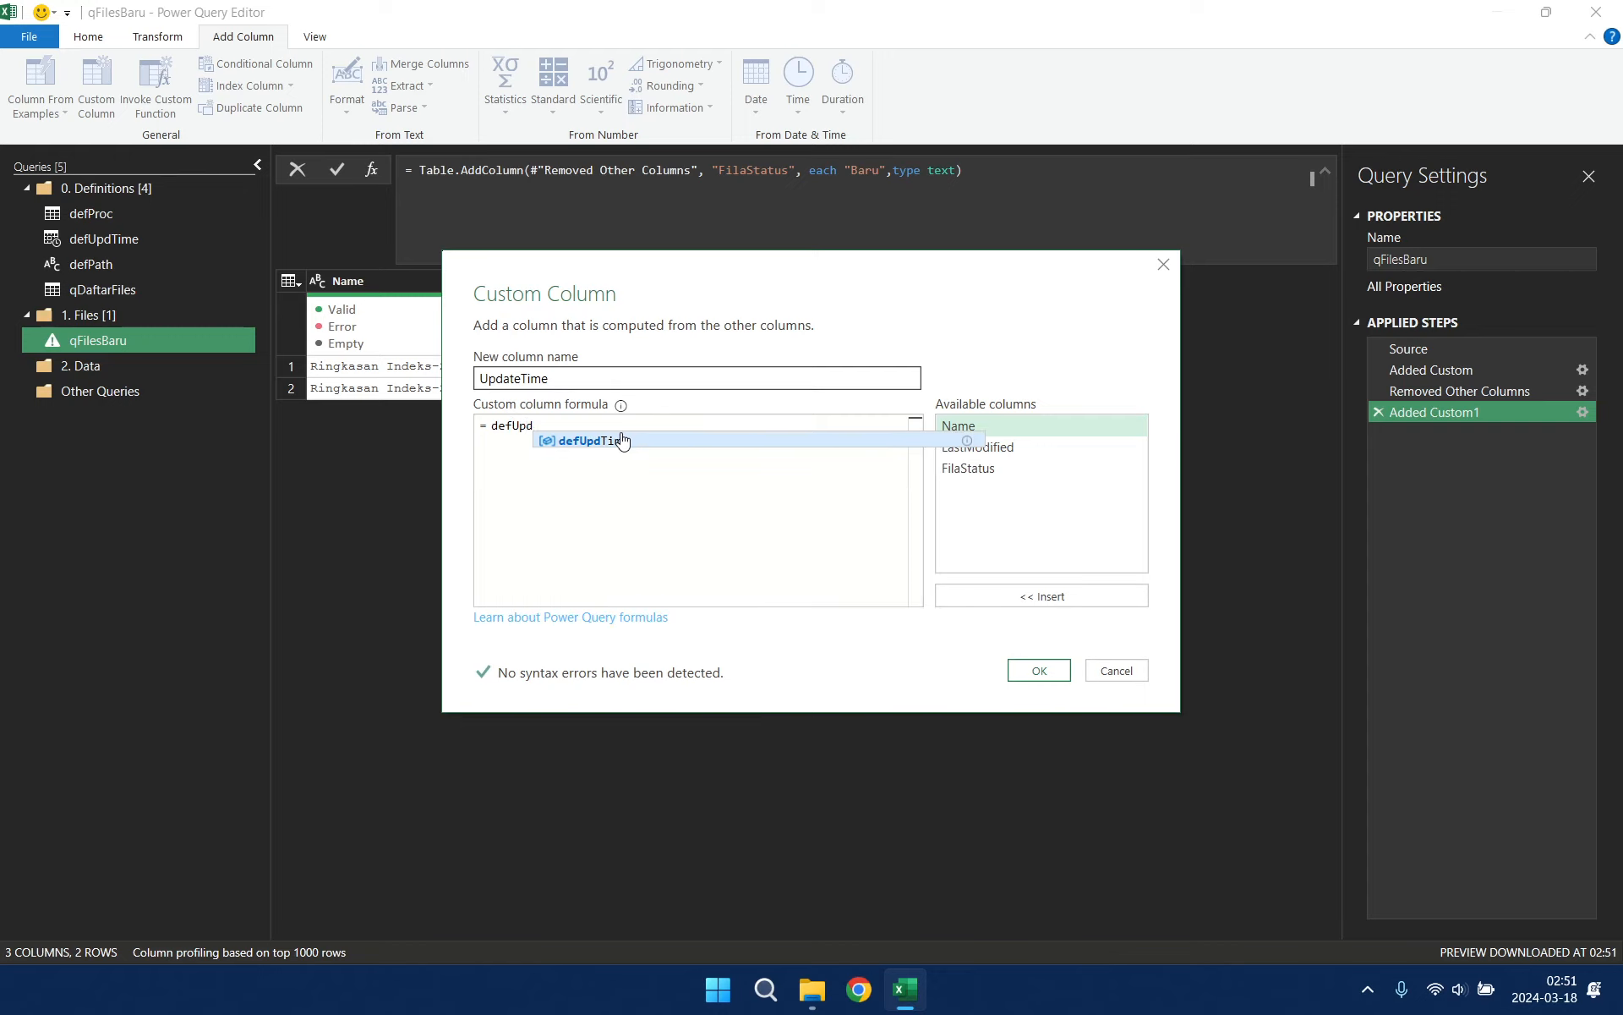
click(623, 439)
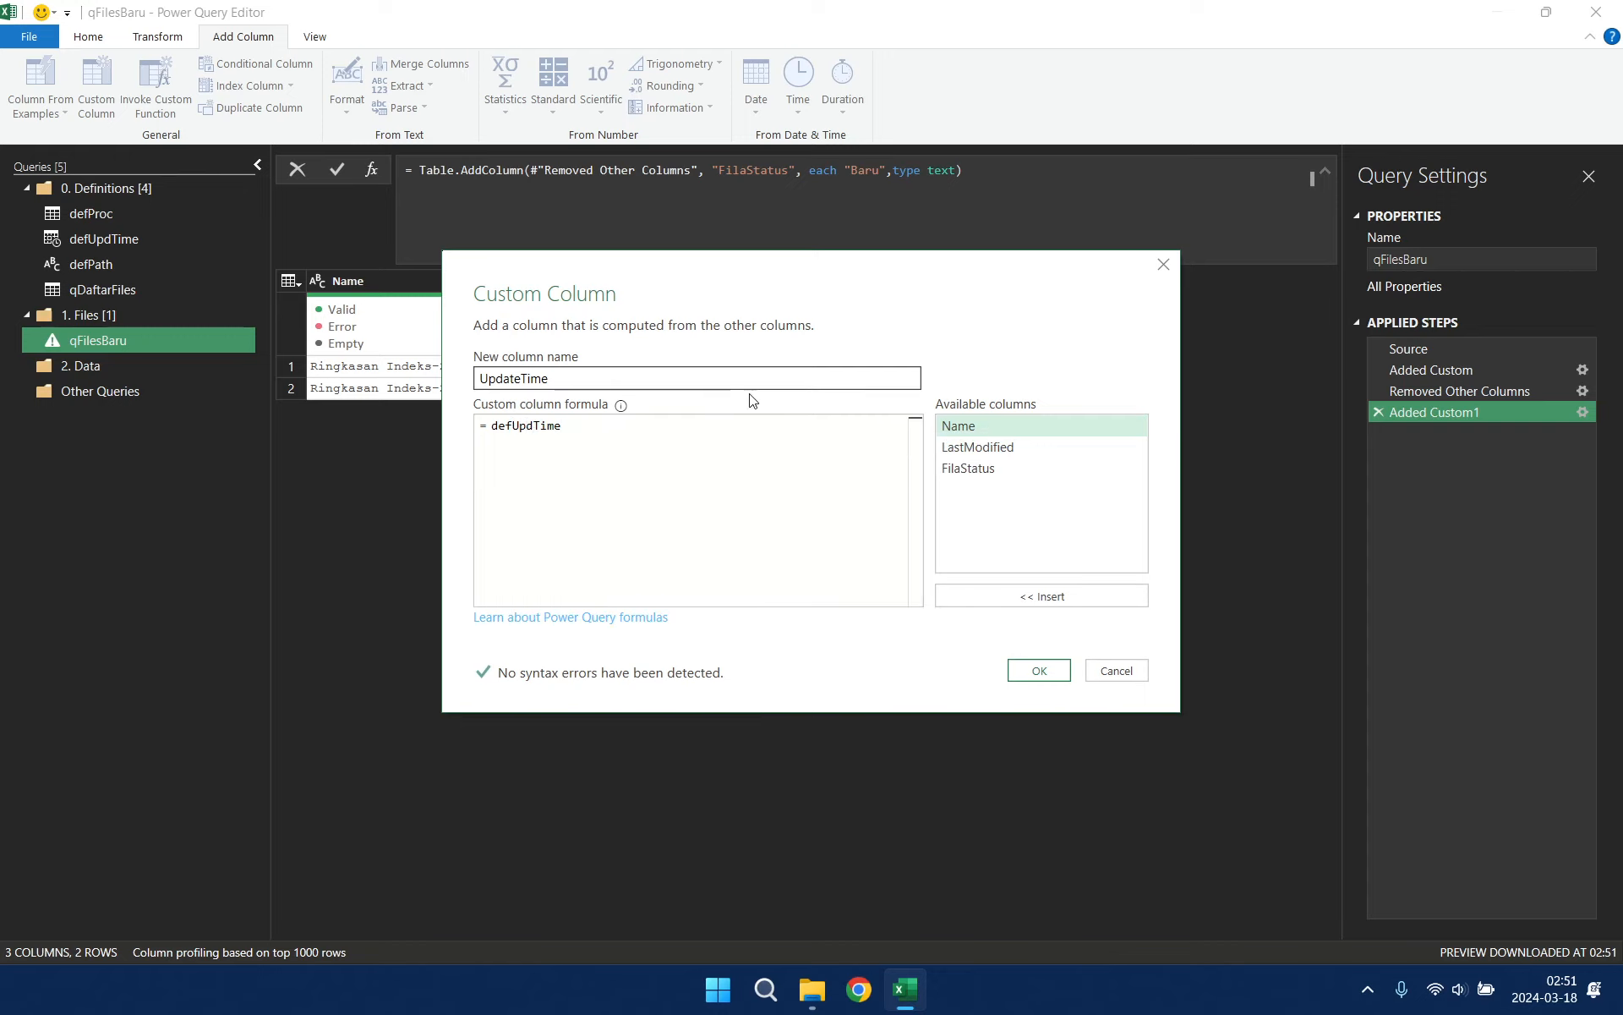
click(1039, 670)
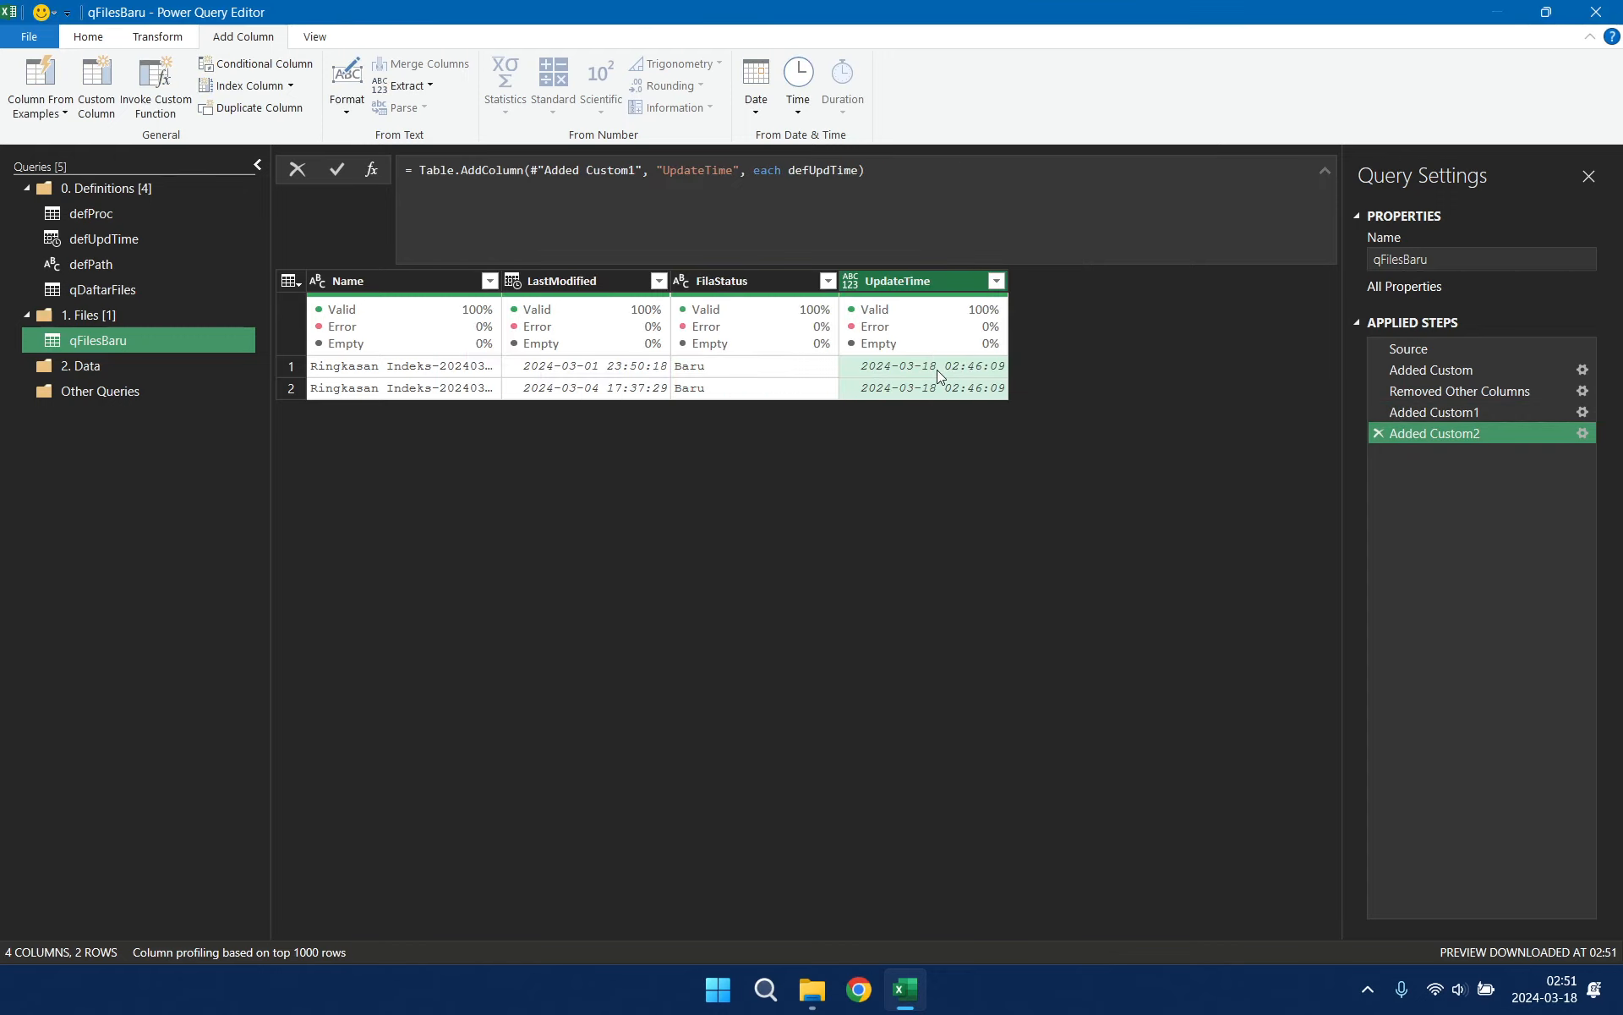
Step: Add "type datetime" as the column type argument of the UpdateTime Table.AddColumn formula and apply it
click(864, 170)
text(,)
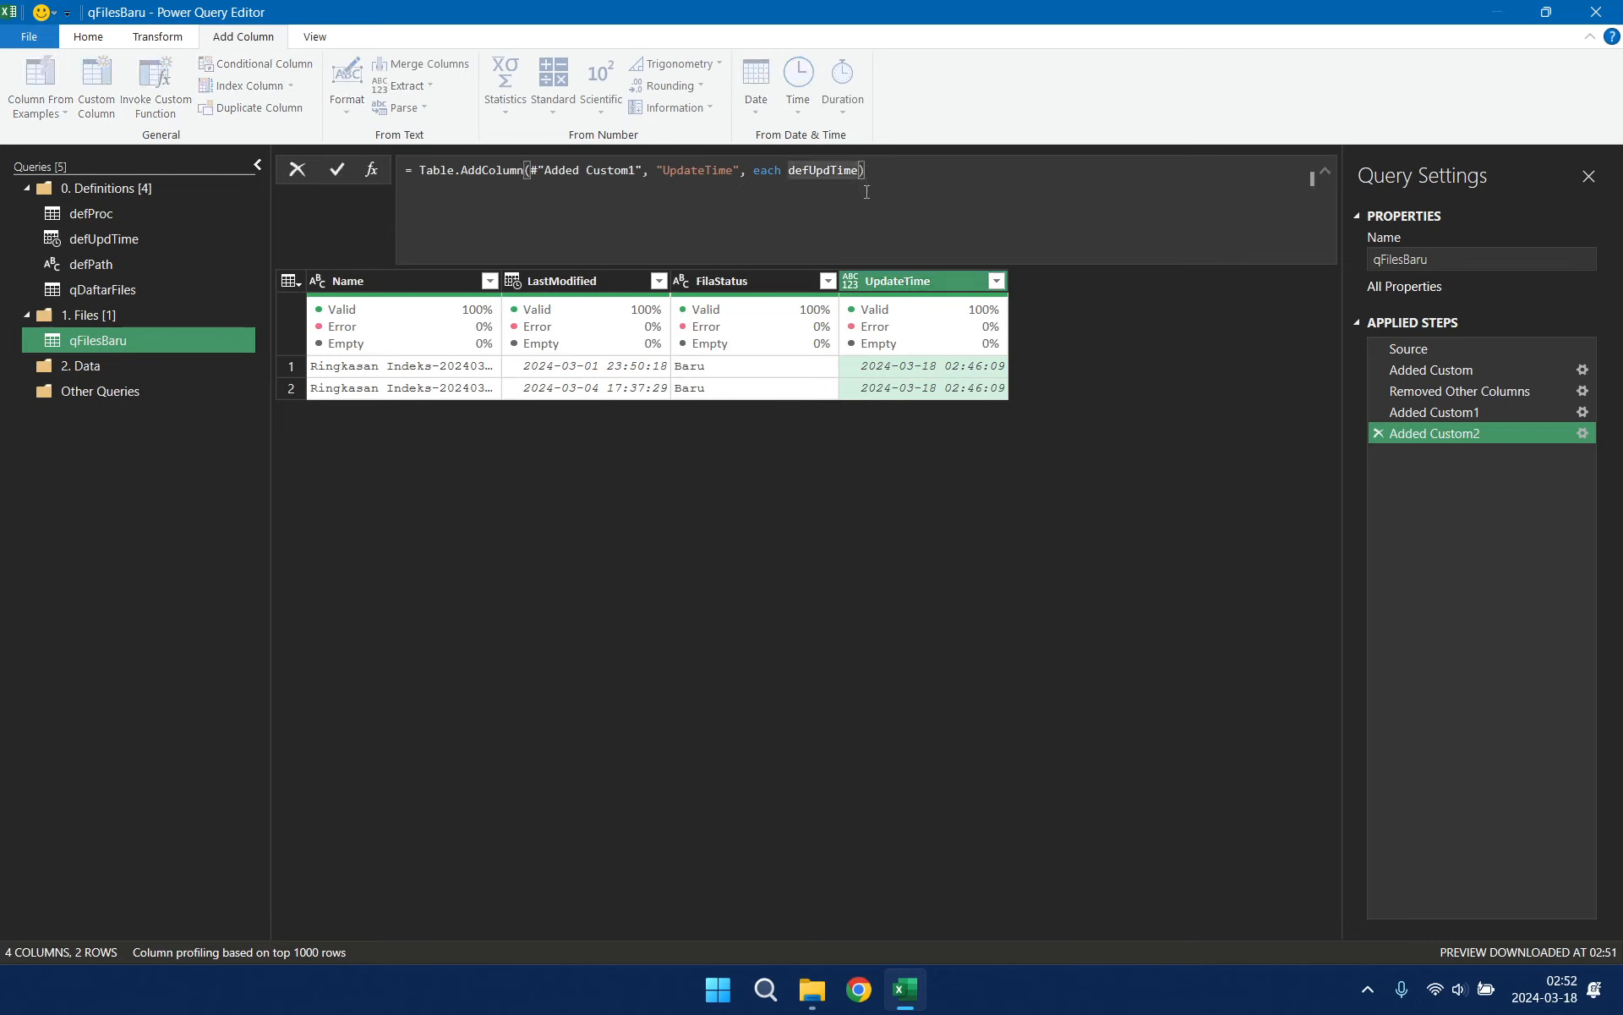
text(type date)
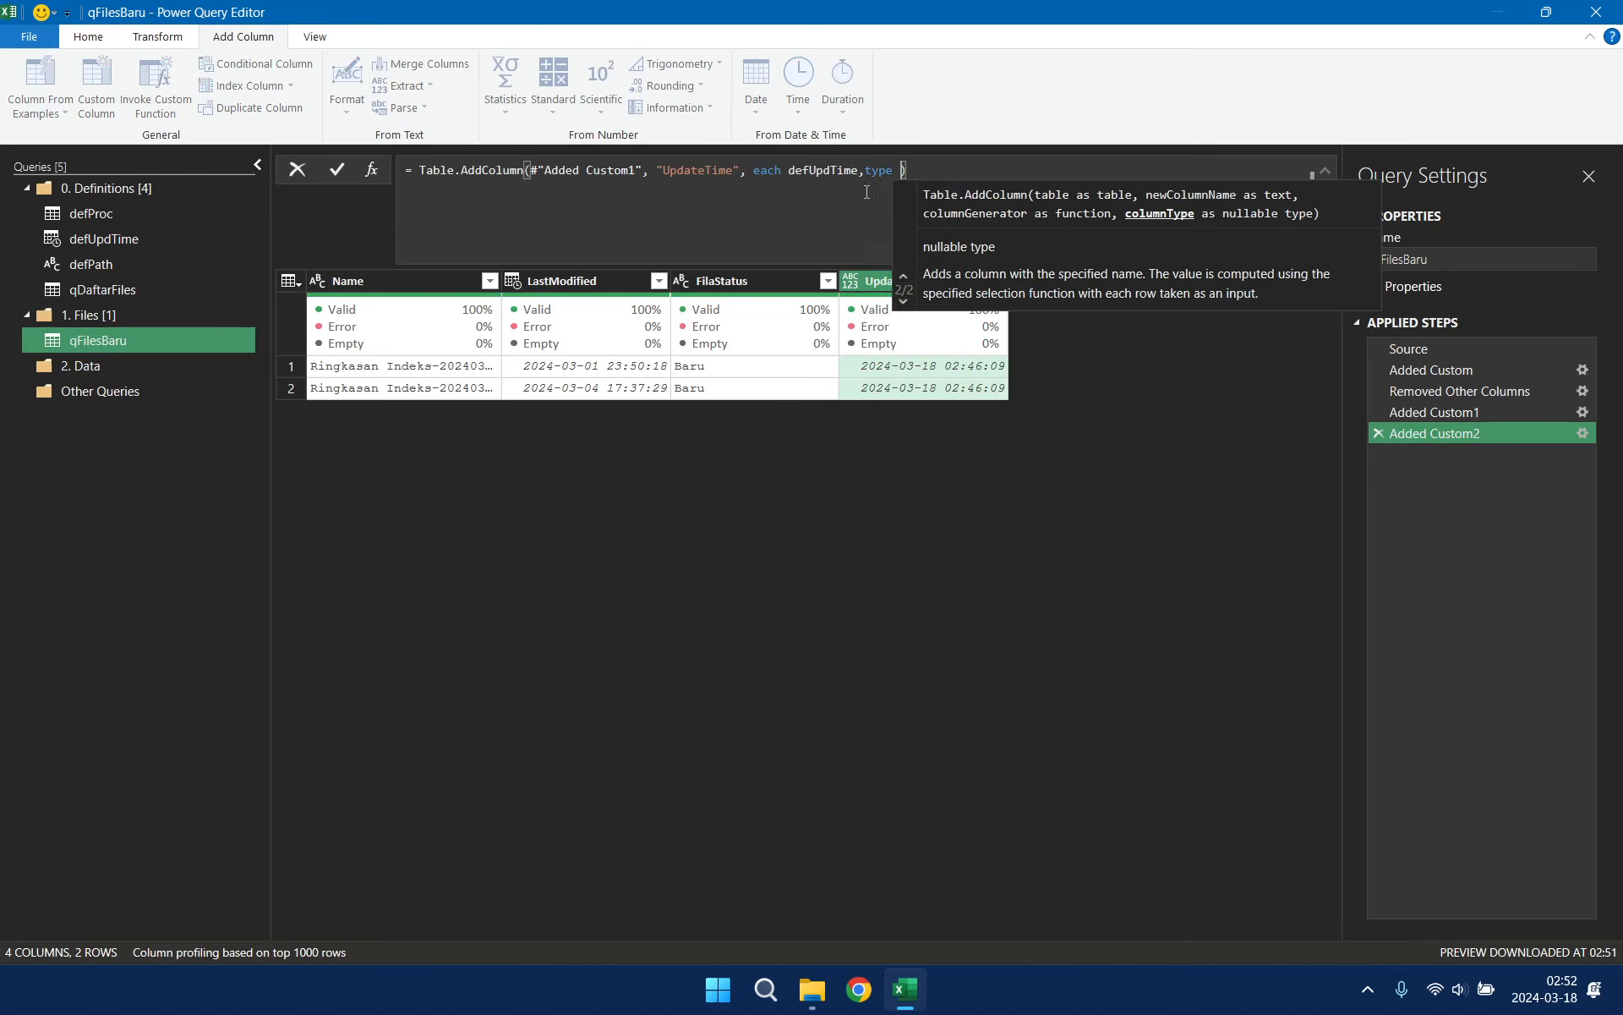
text(t)
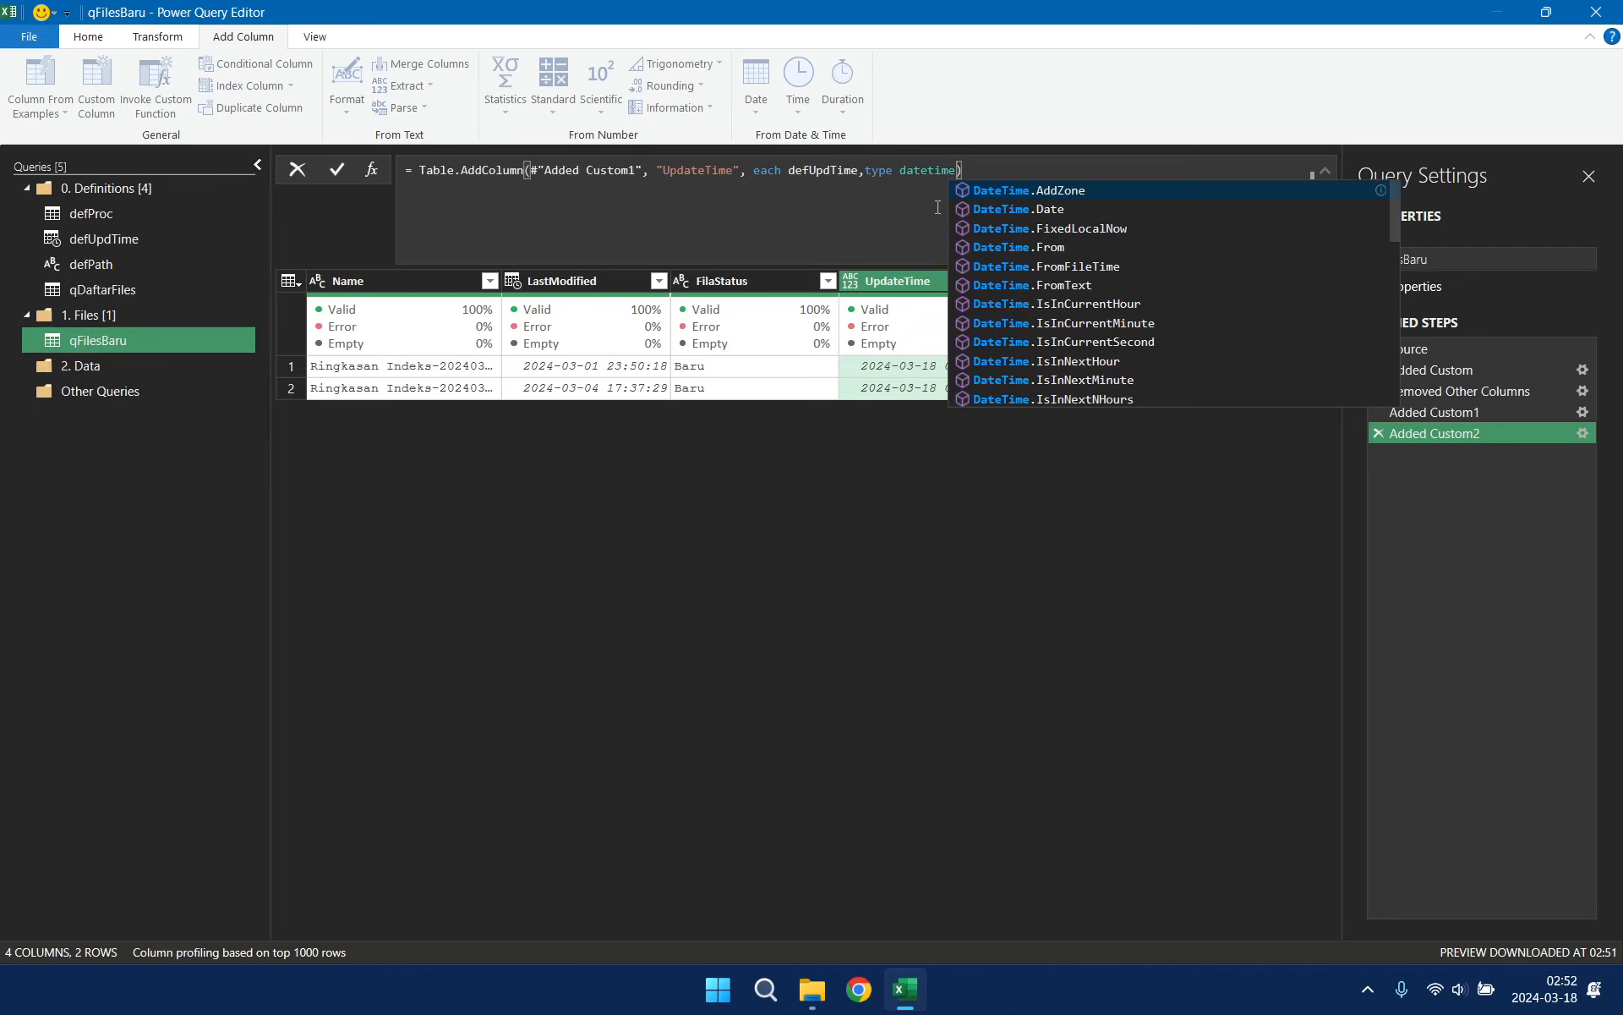
click(1492, 566)
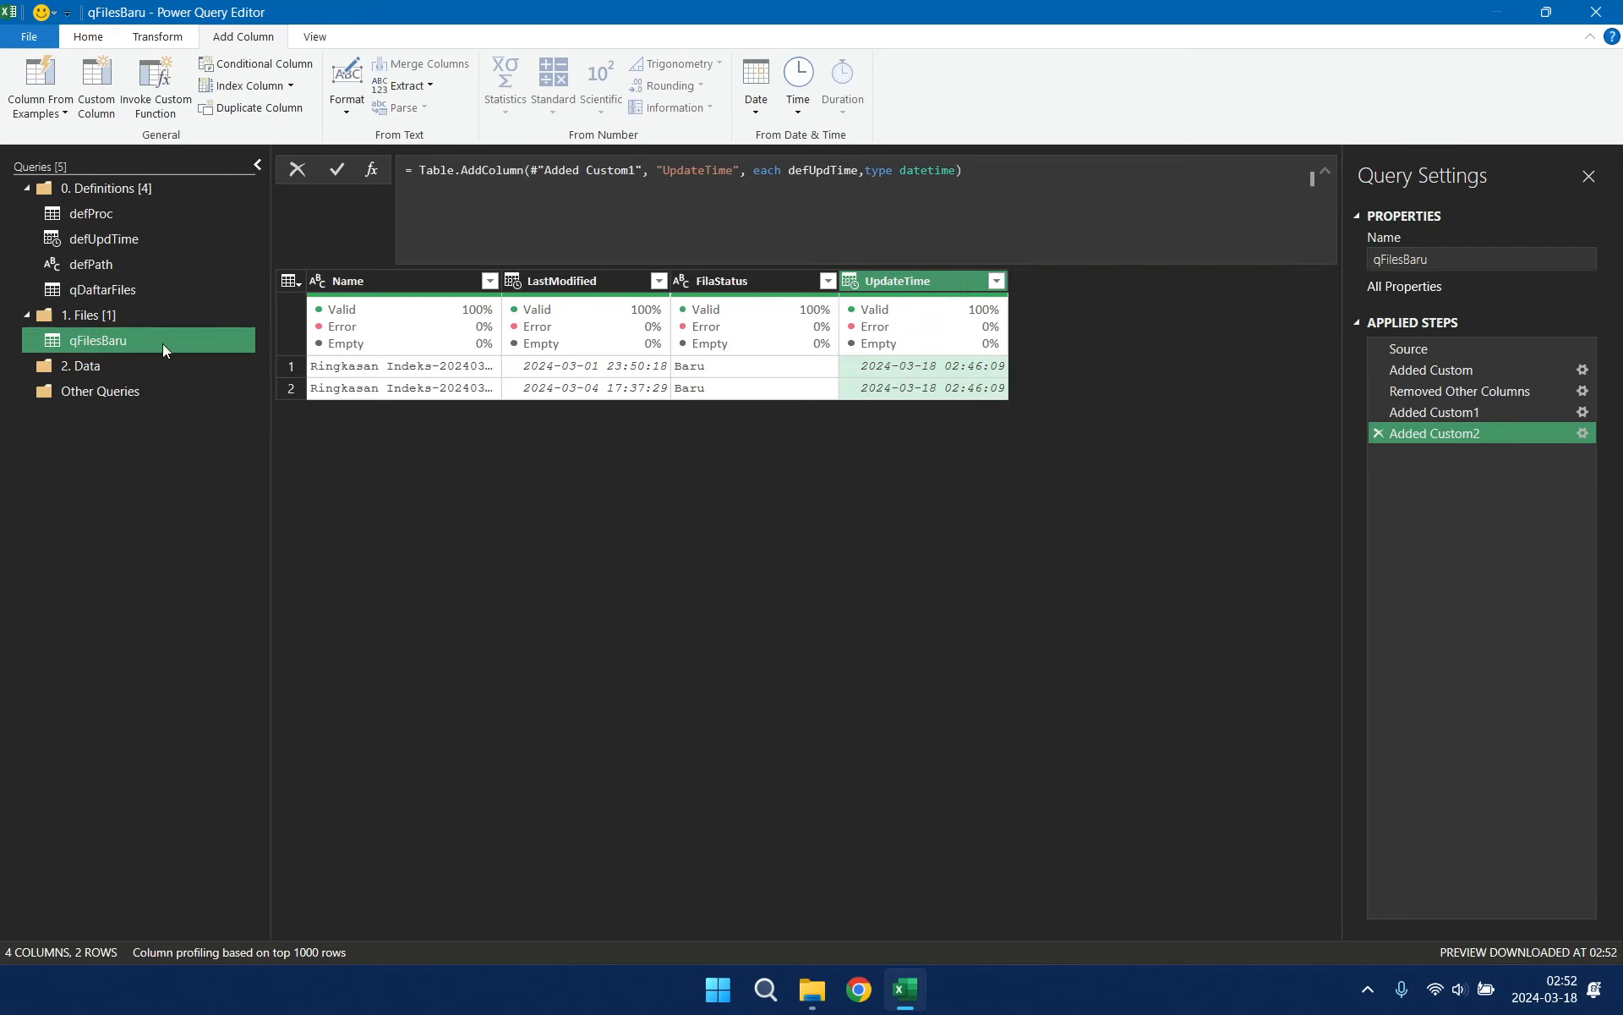
Step: Create a new query that references qFilesBaru and rename it qFiles
right_click(191, 349)
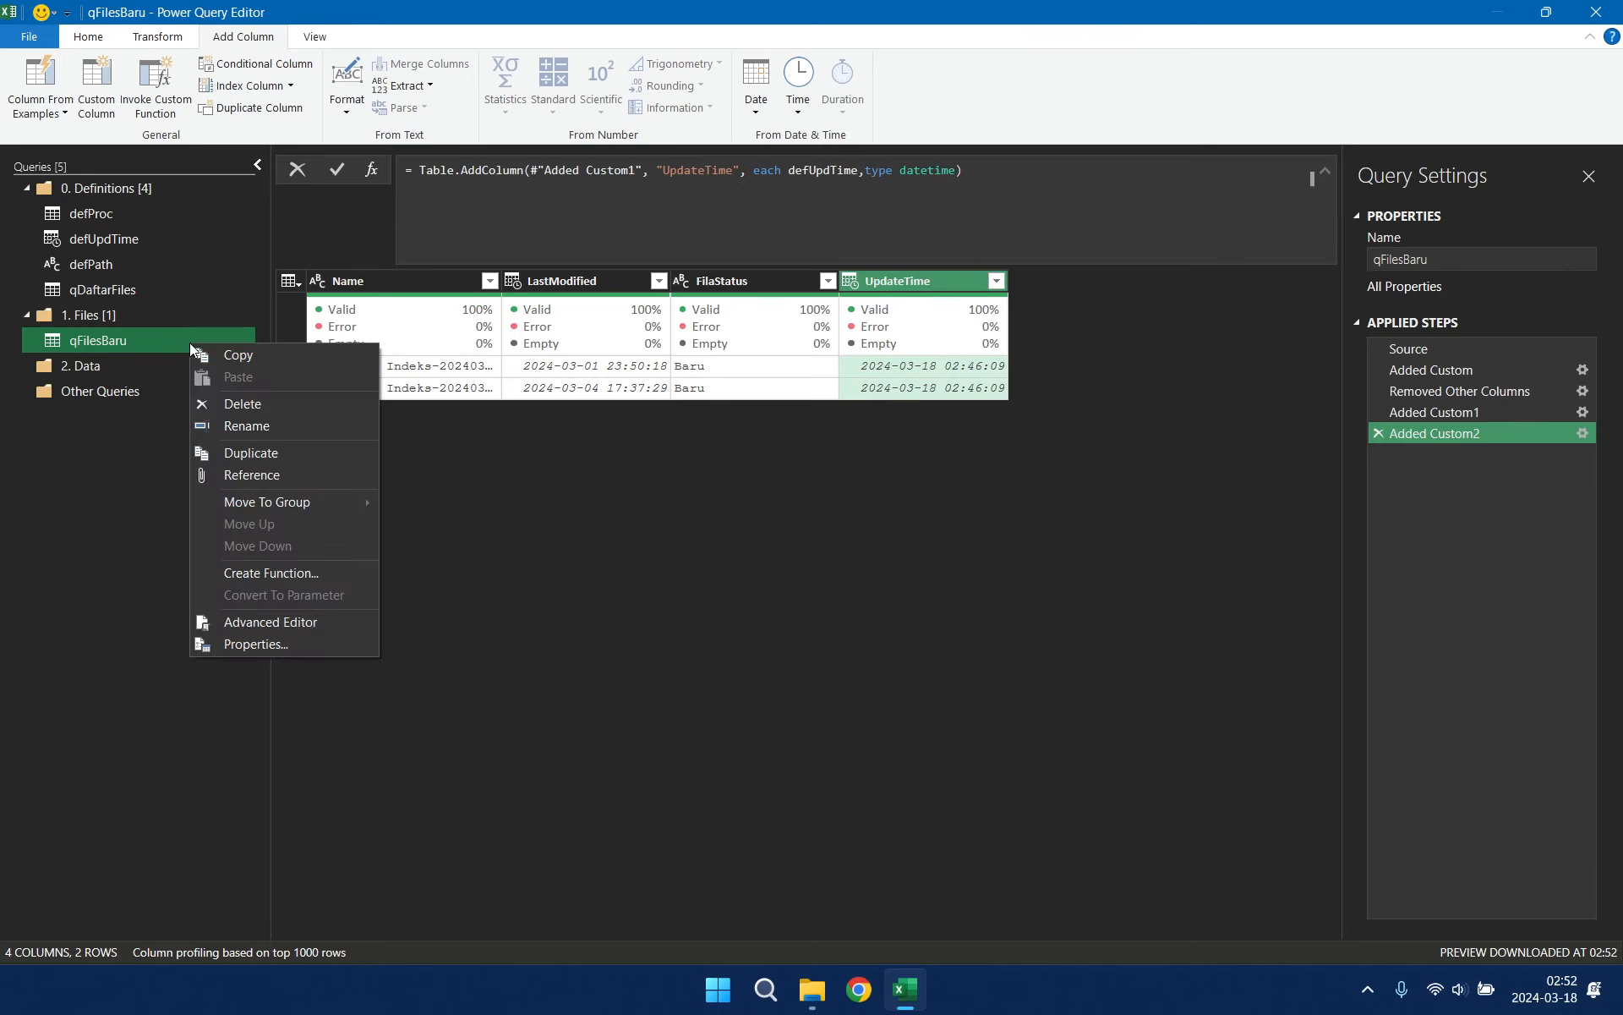
click(313, 475)
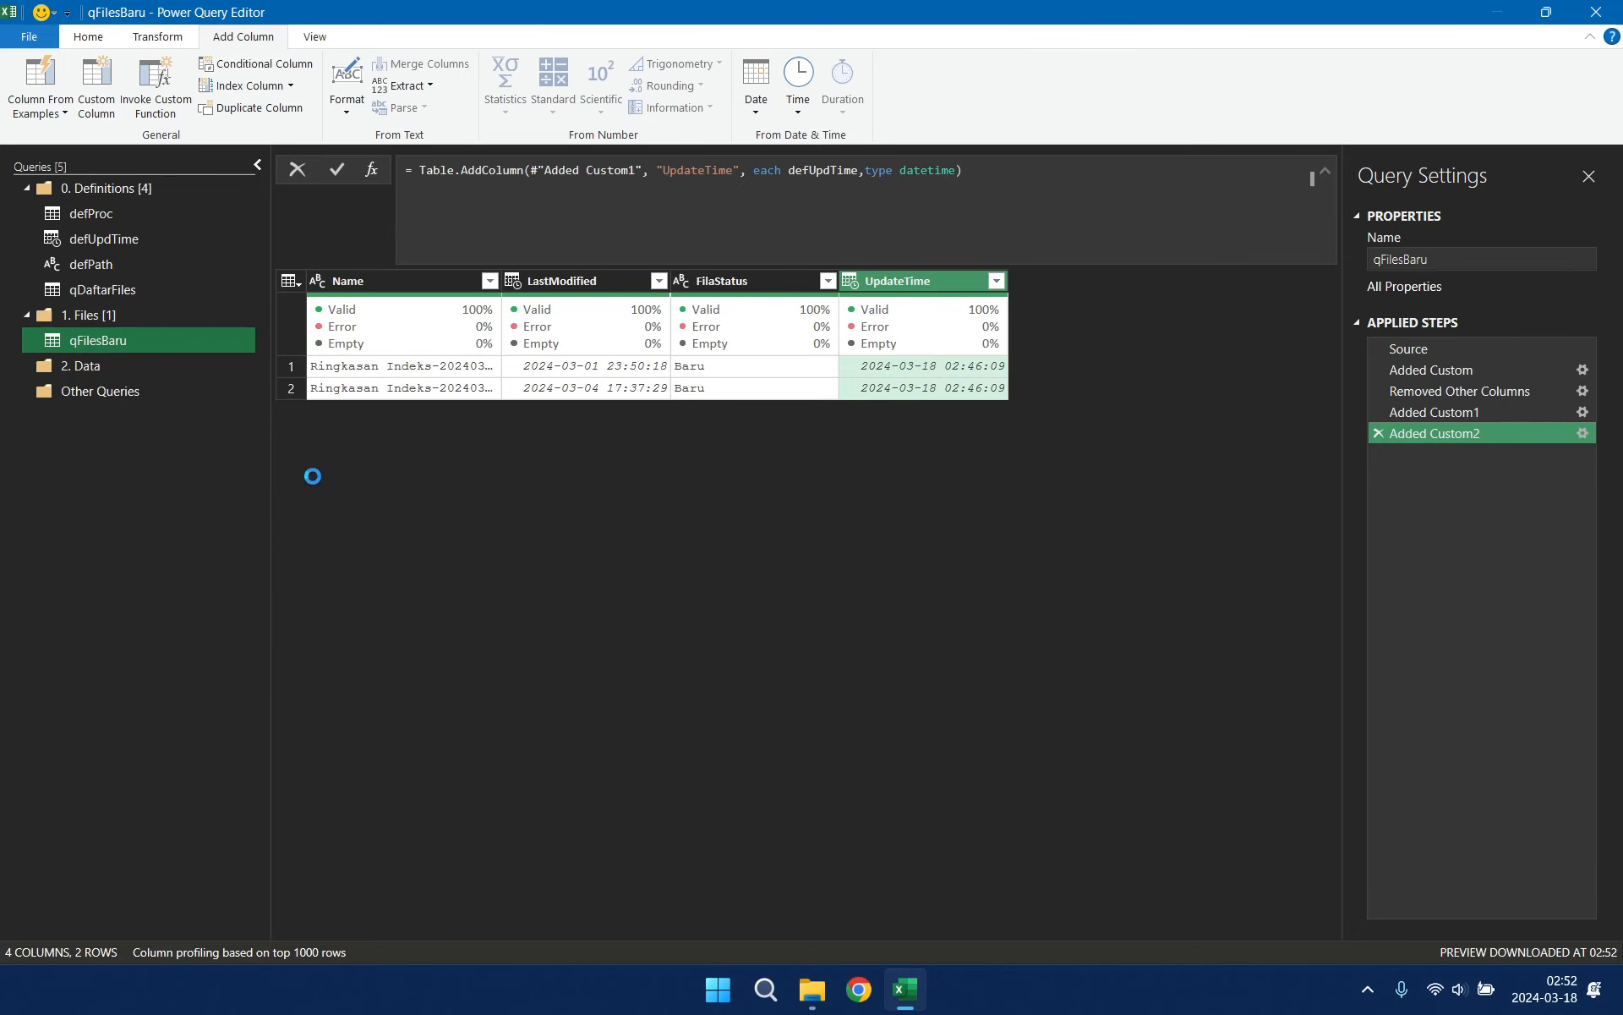
right_click(171, 368)
click(272, 450)
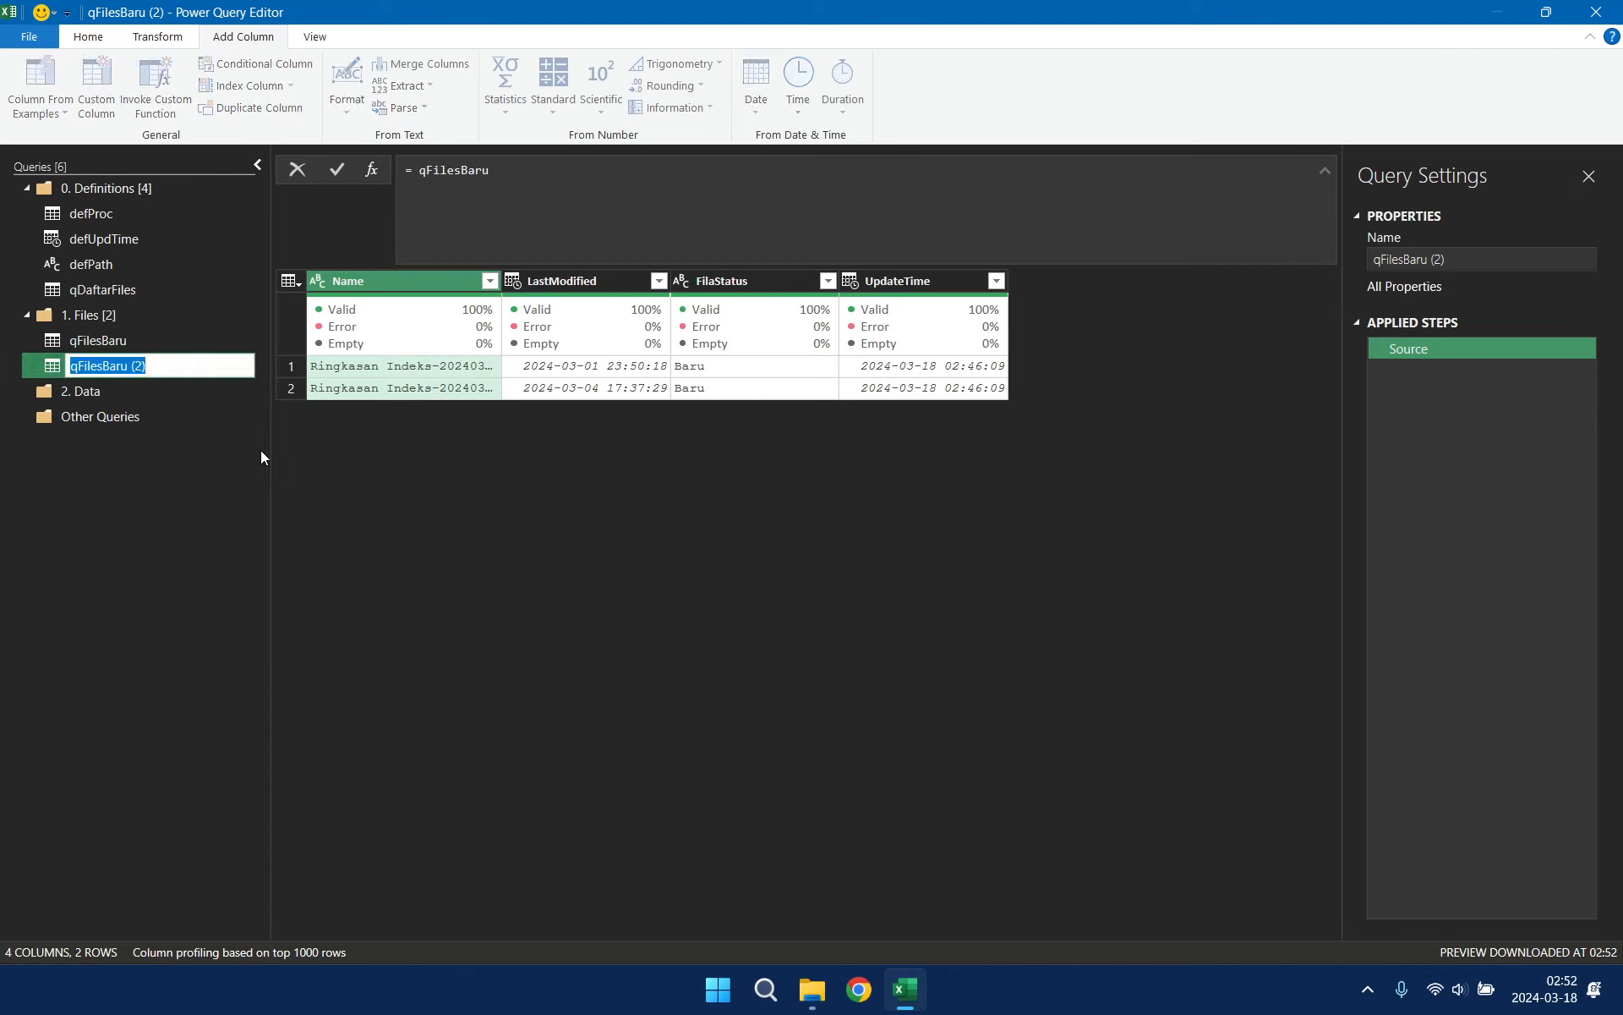
click(176, 362)
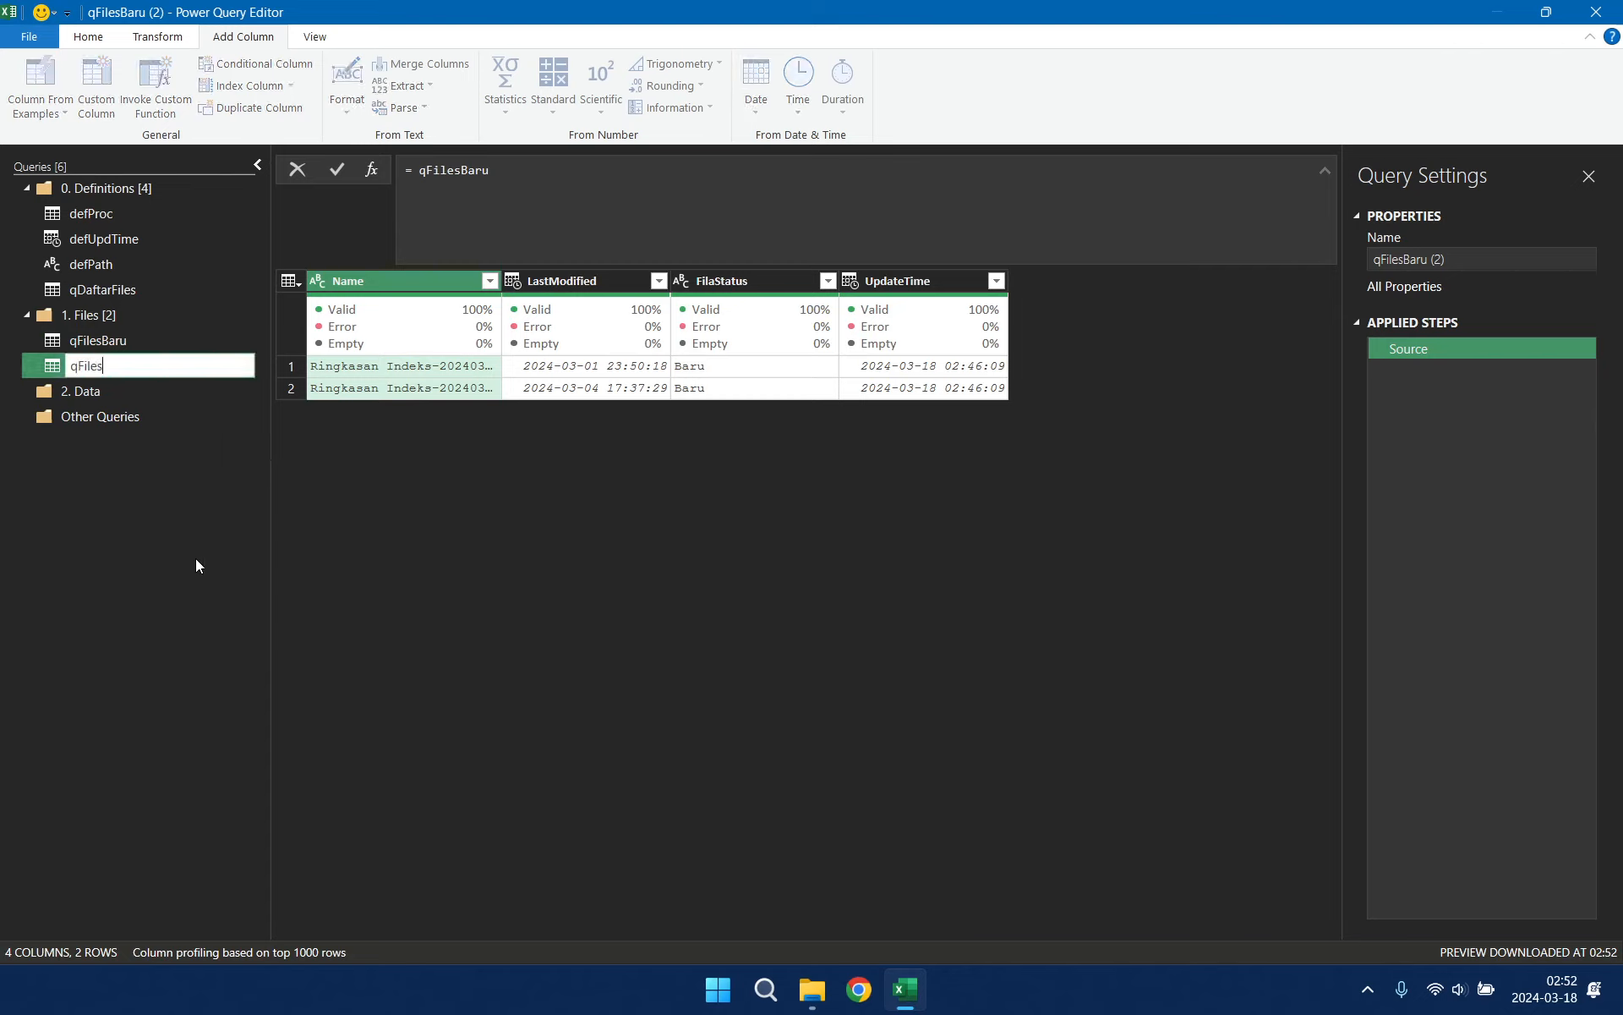
key(Return)
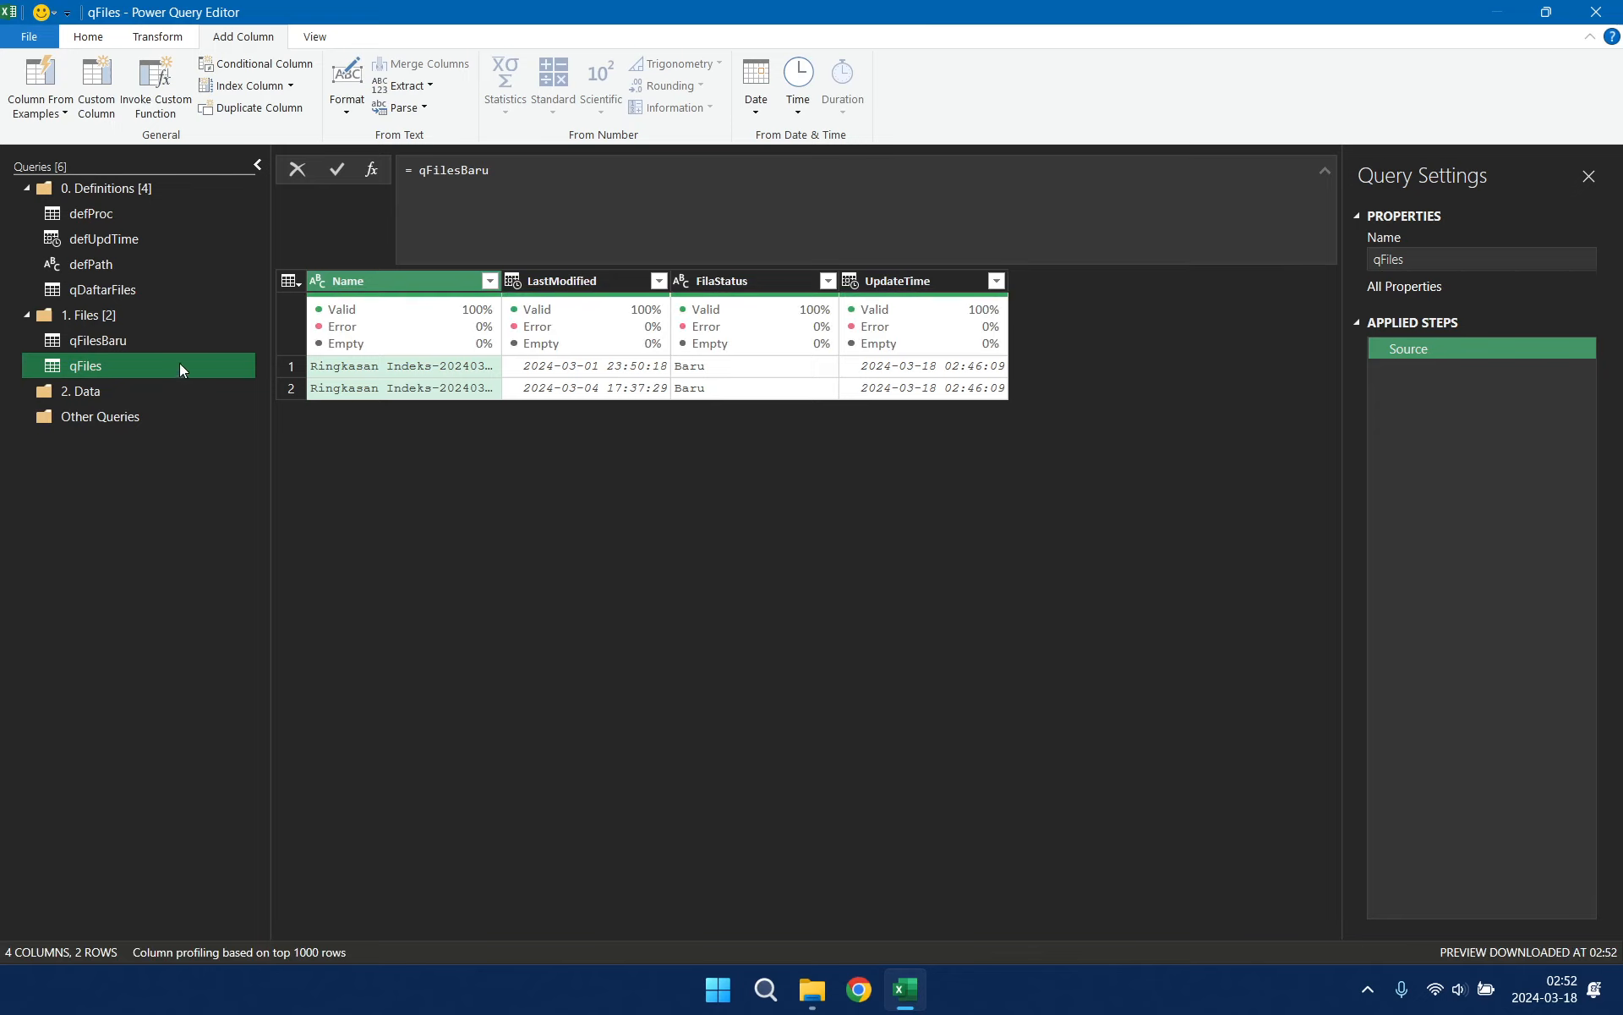
Step: Change the Source formula of qFiles to Table.Combine({qFilesBaru}) and apply it
click(419, 177)
text(Table.)
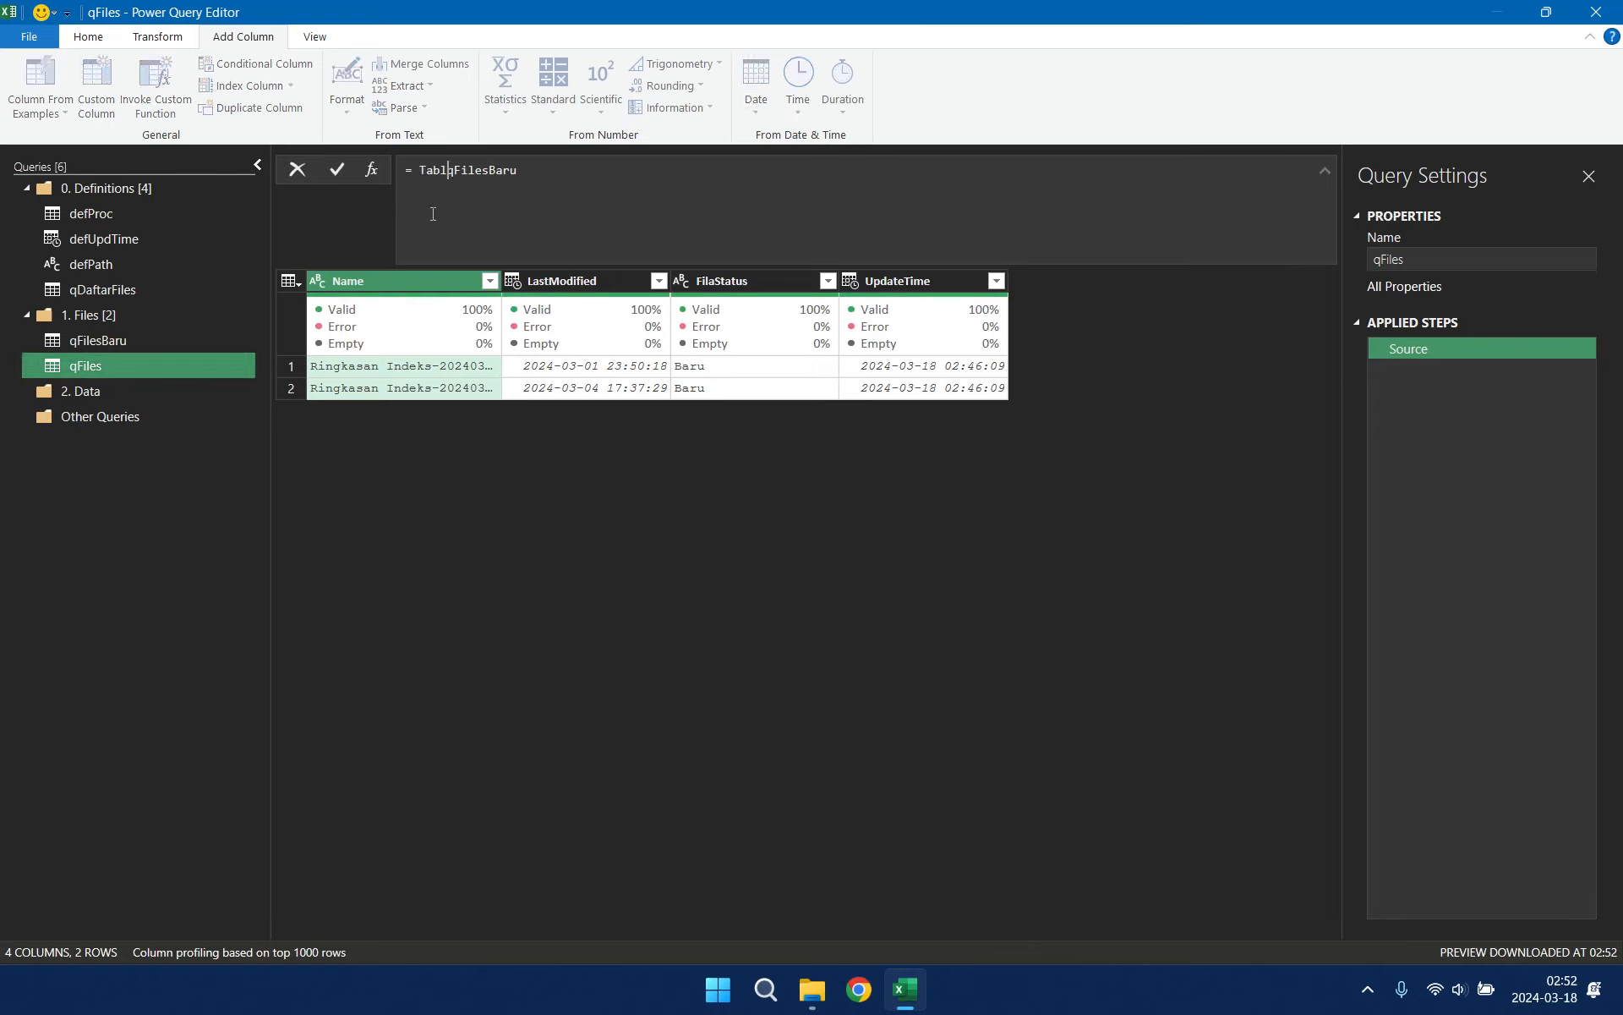
text(Combine)
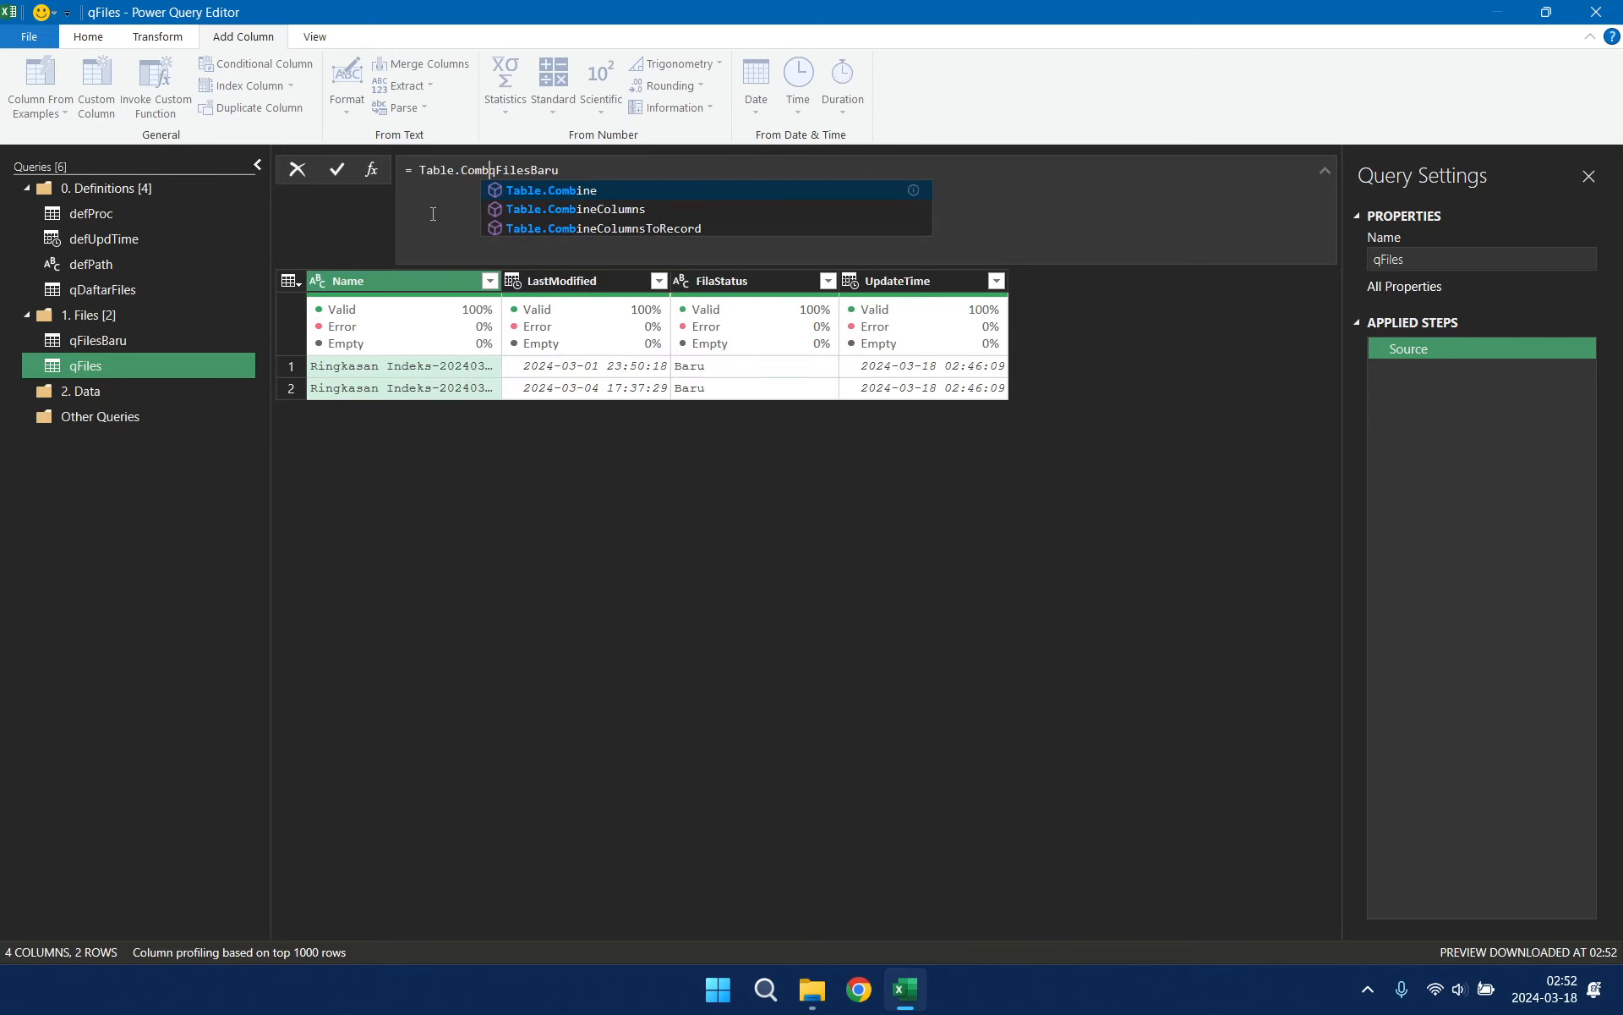
text(({qFilesBaru)
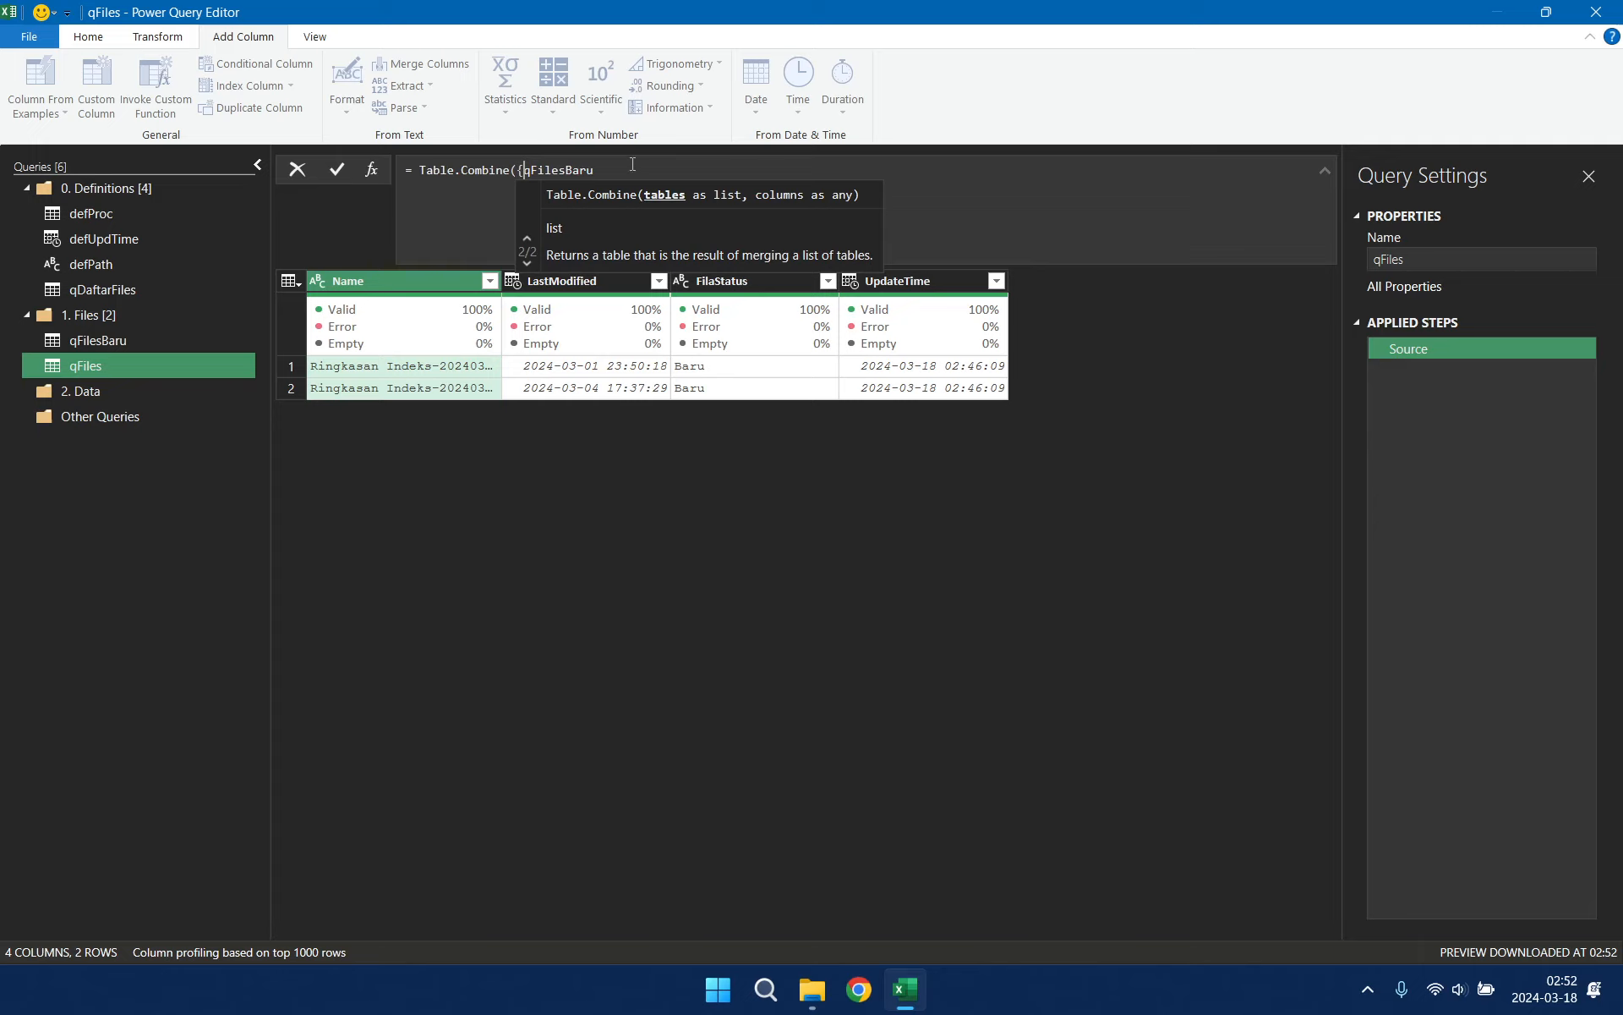
text(}))
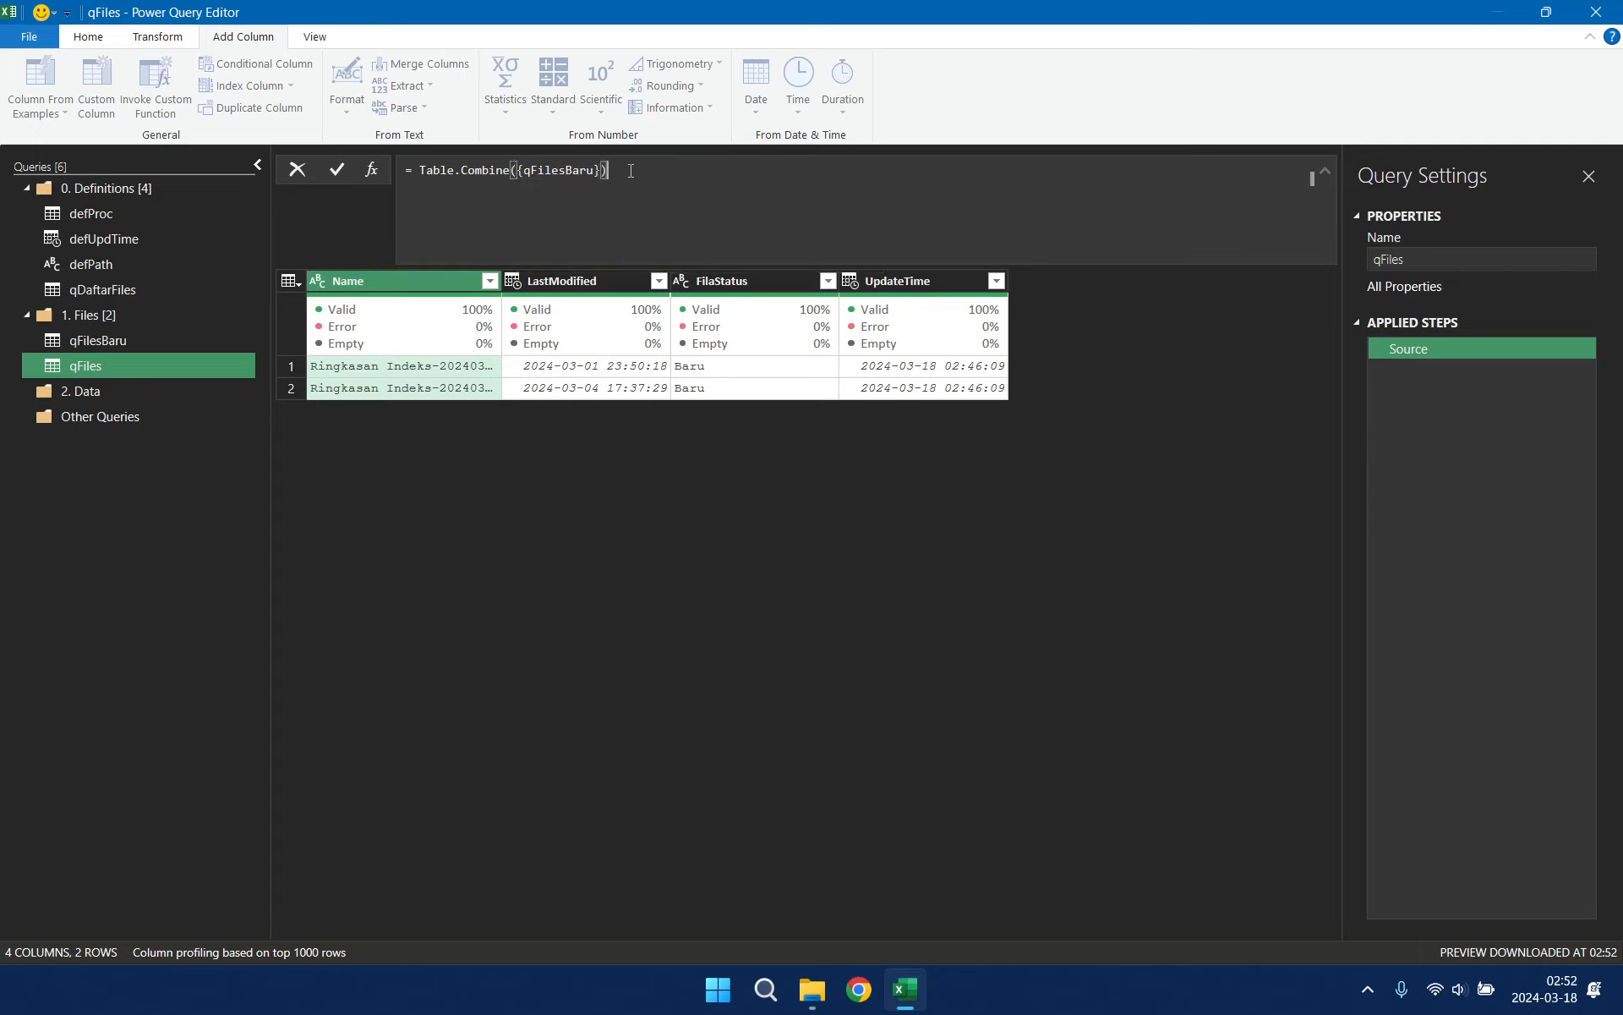
key(Return)
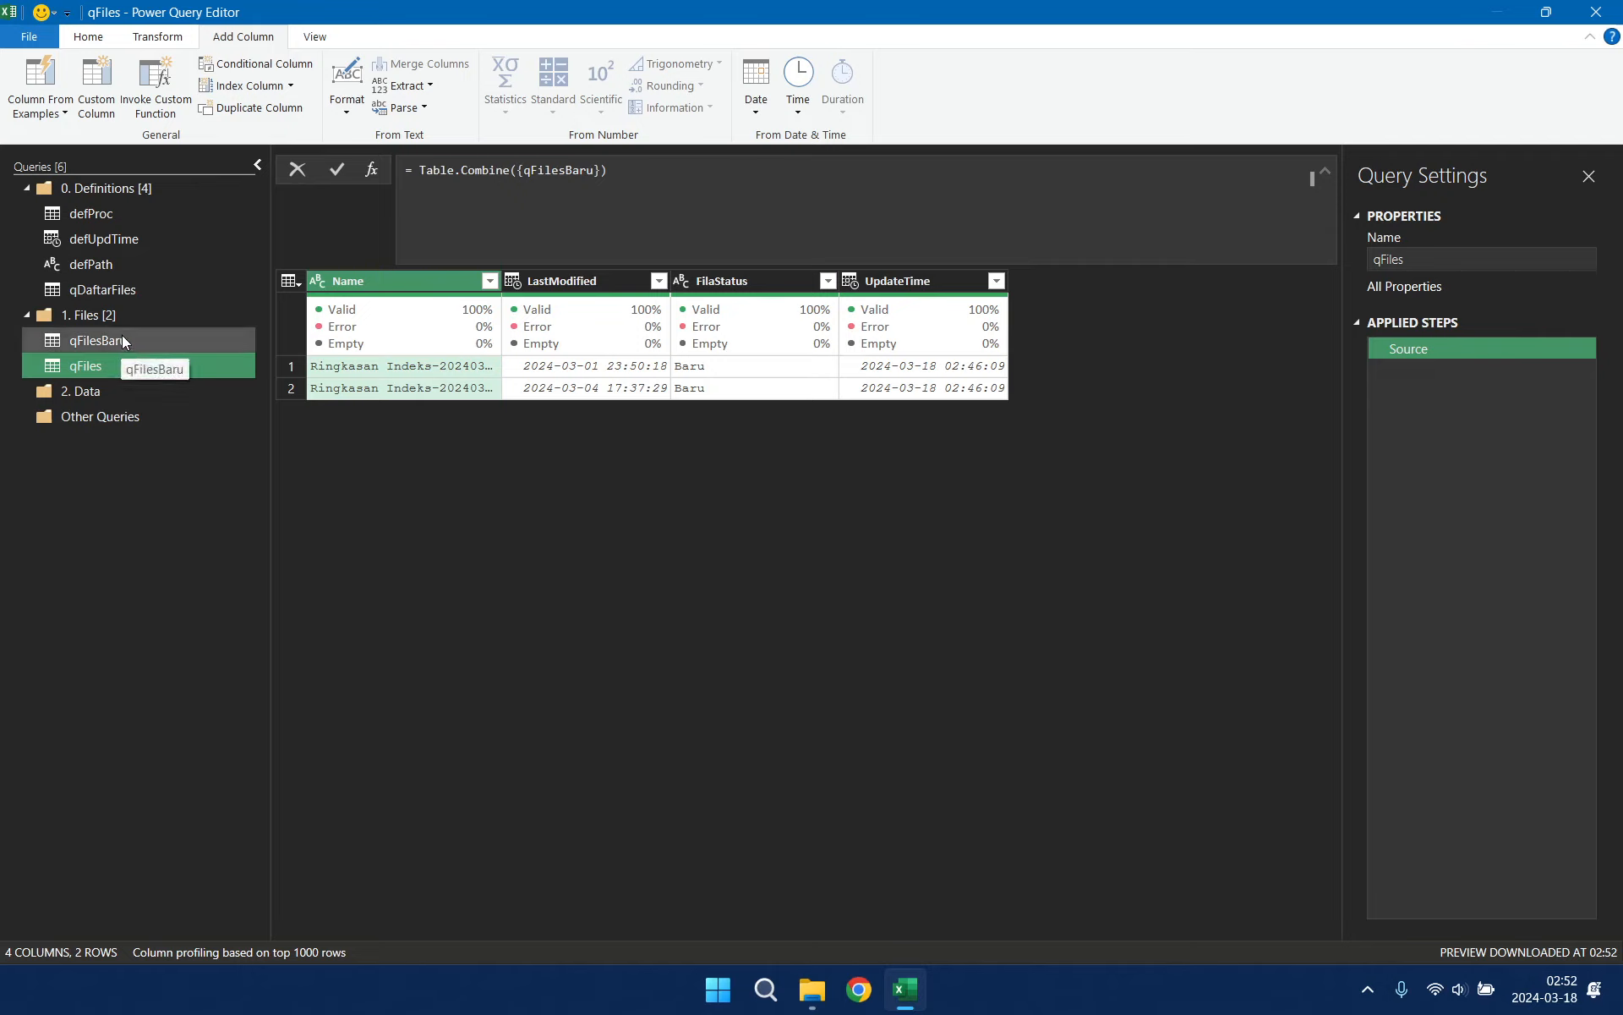
click(164, 290)
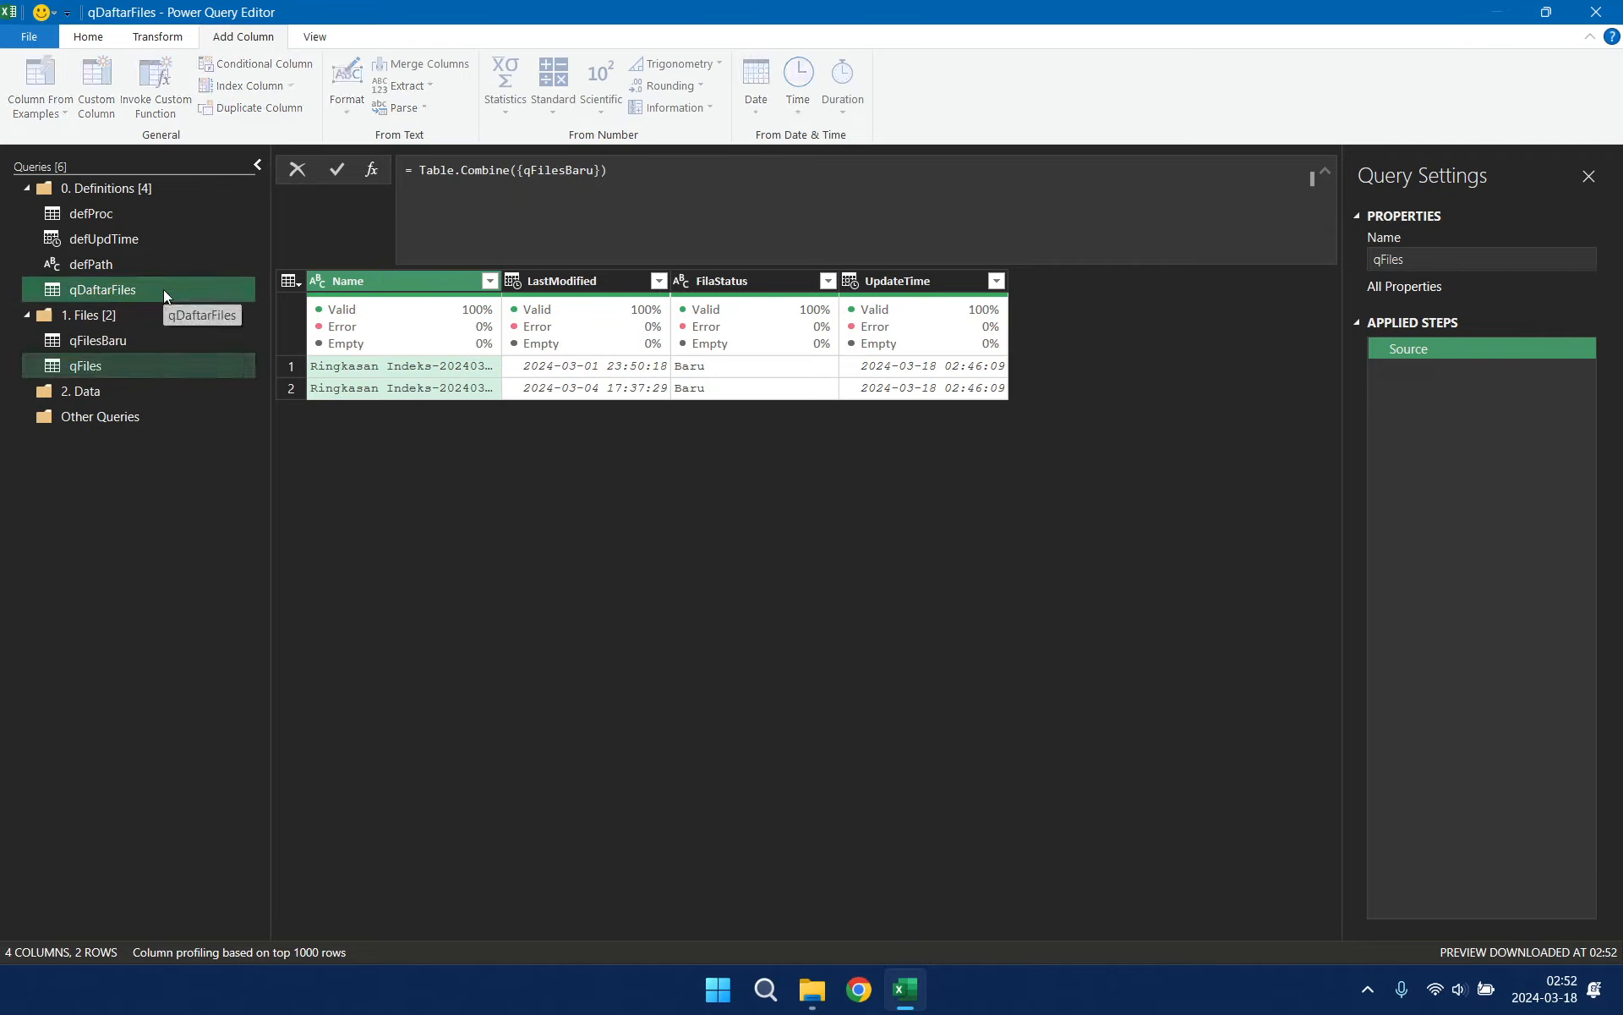
click(132, 342)
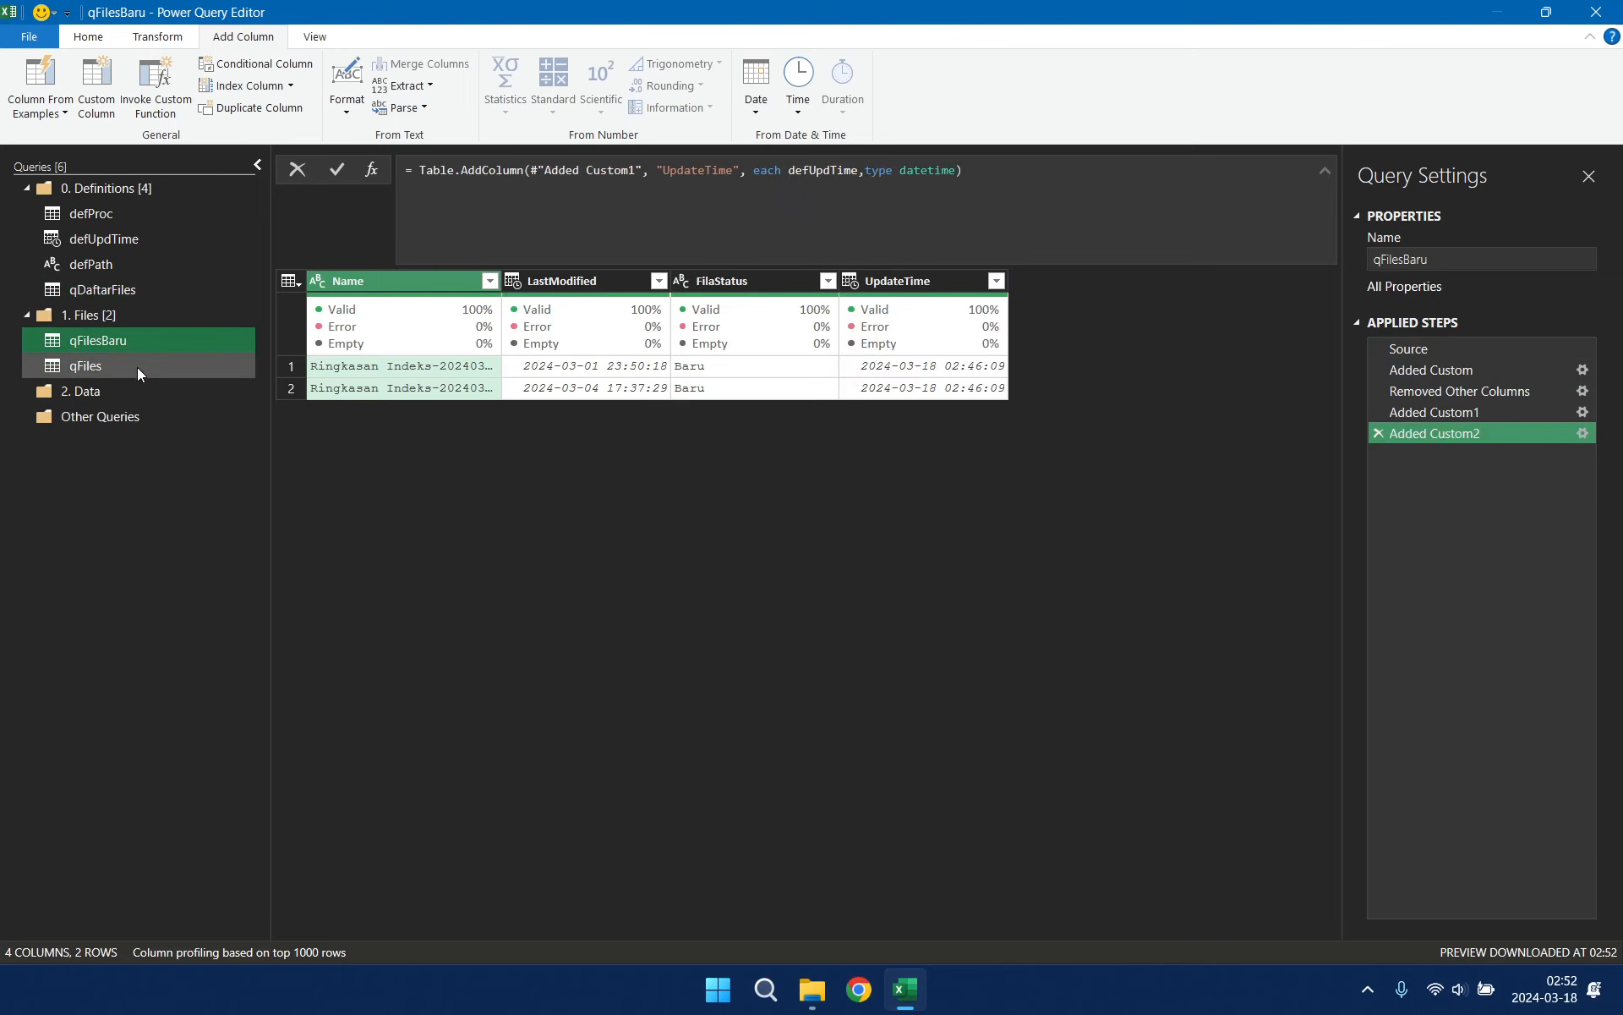
click(137, 367)
Step: Create a new query that references qDaftarFiles and move it into the 2. Data group
click(156, 286)
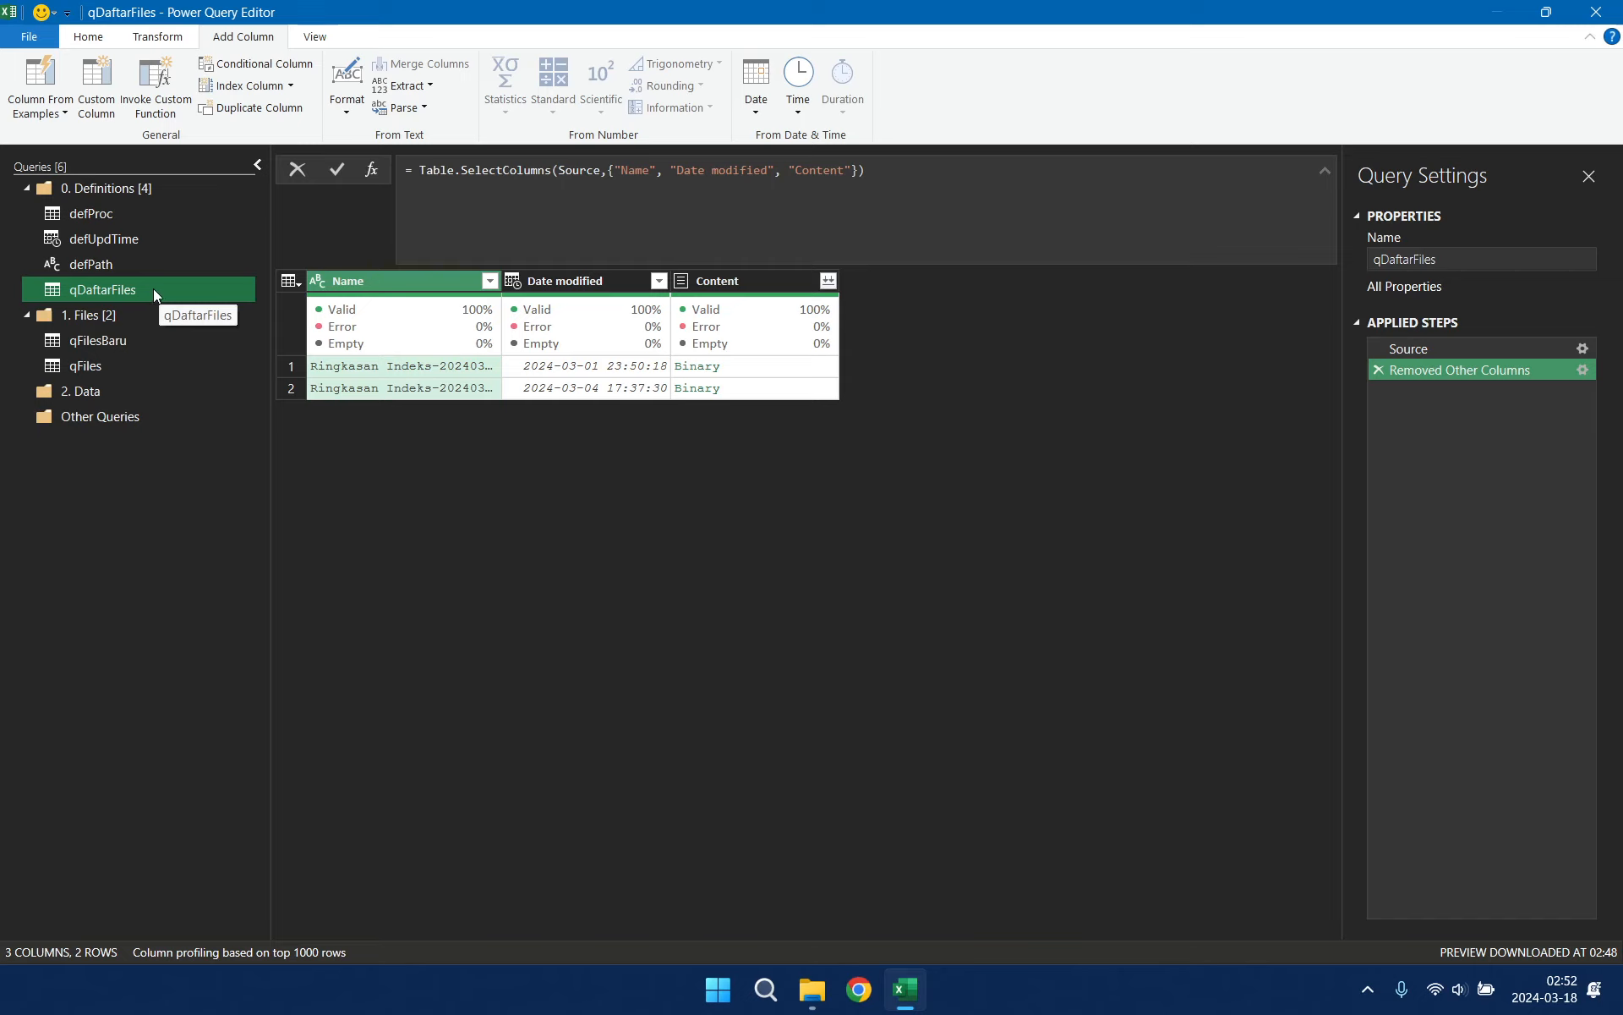
right_click(154, 292)
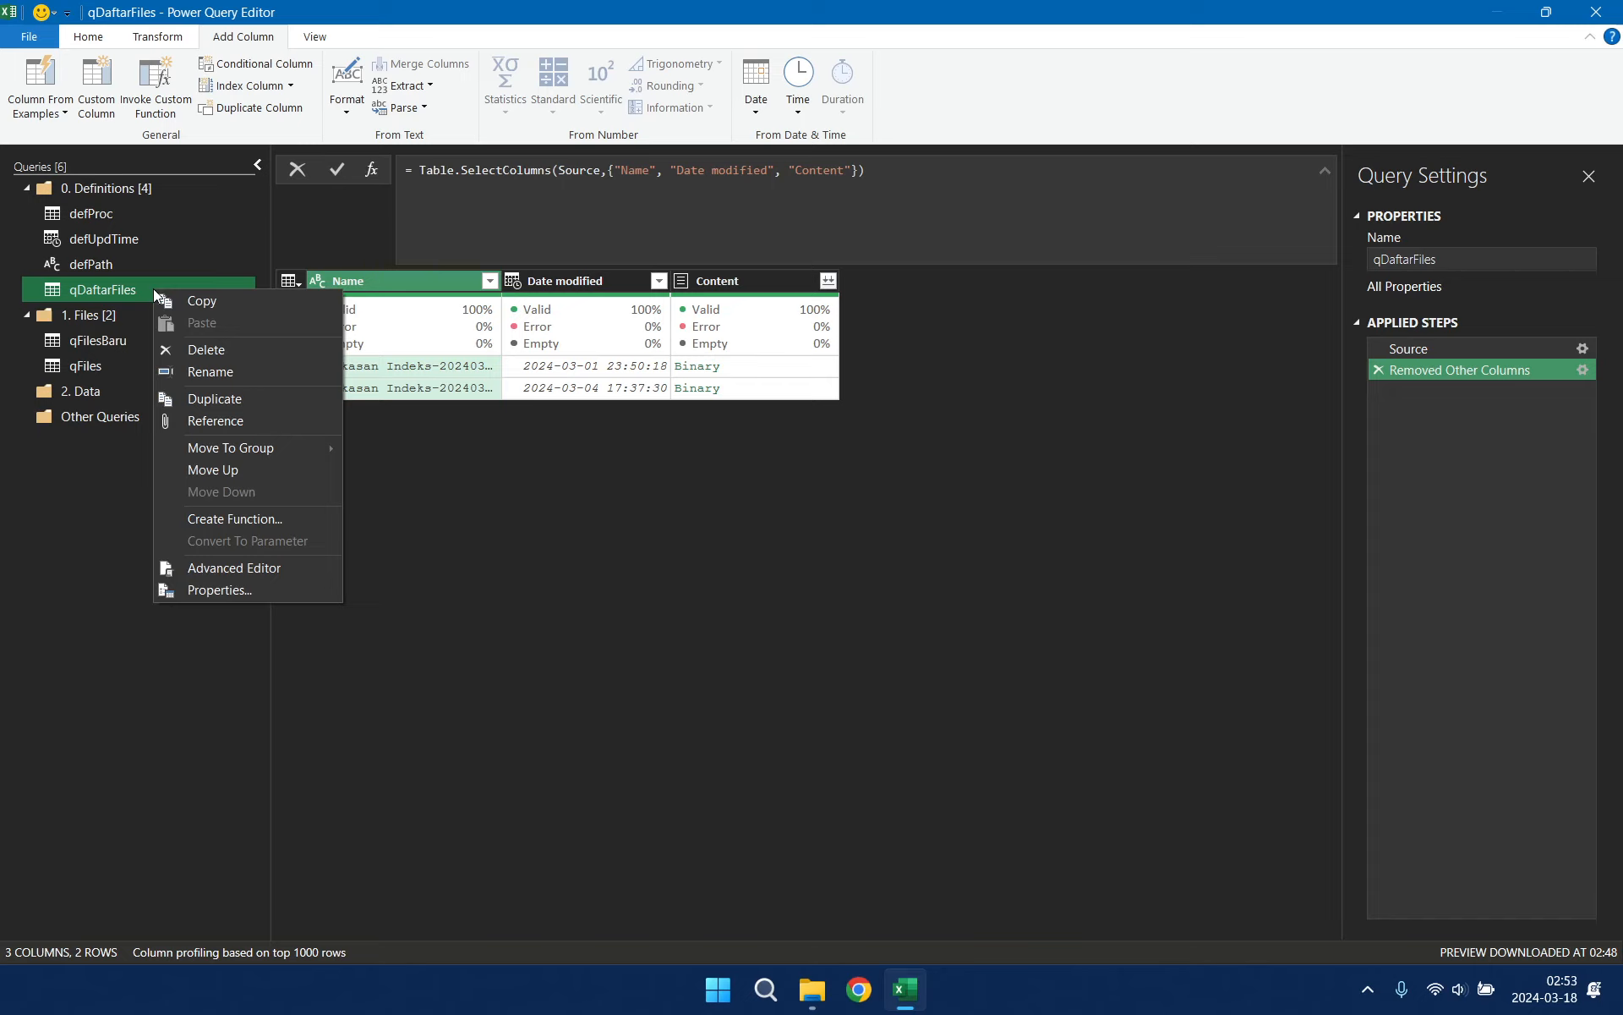
click(256, 418)
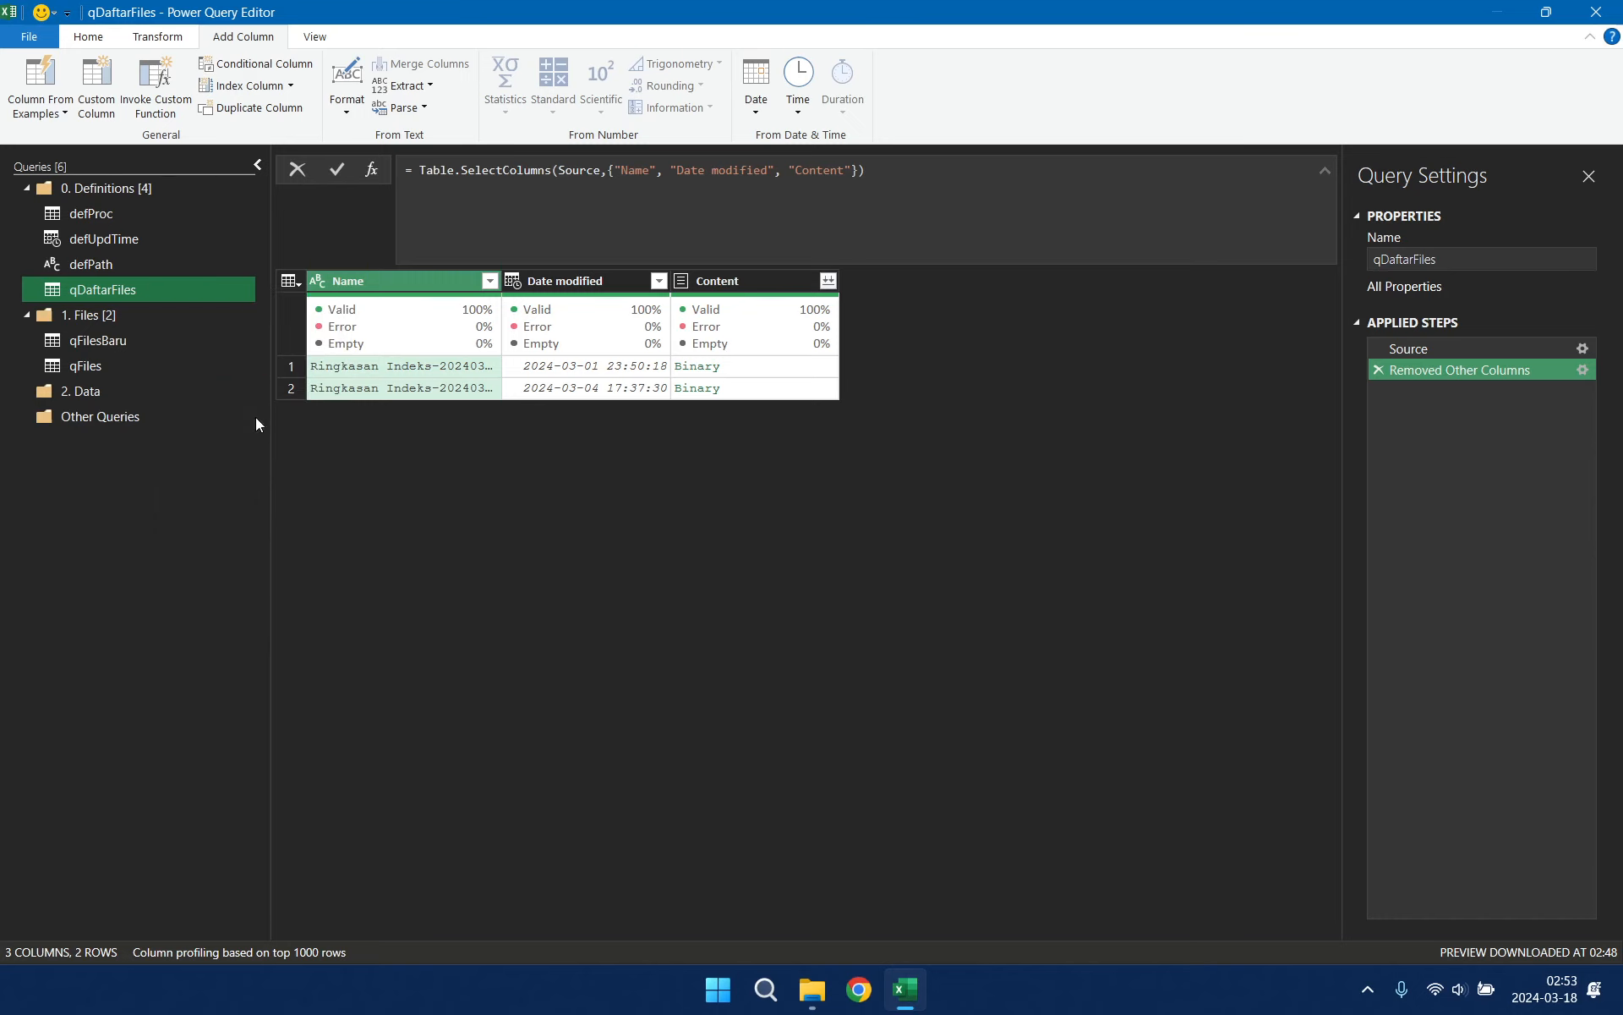
drag(176, 312, 164, 412)
Step: Rename the referenced query in the 2. Data group as qDataBaru and widen its Name column to show the full file names
right_click(161, 420)
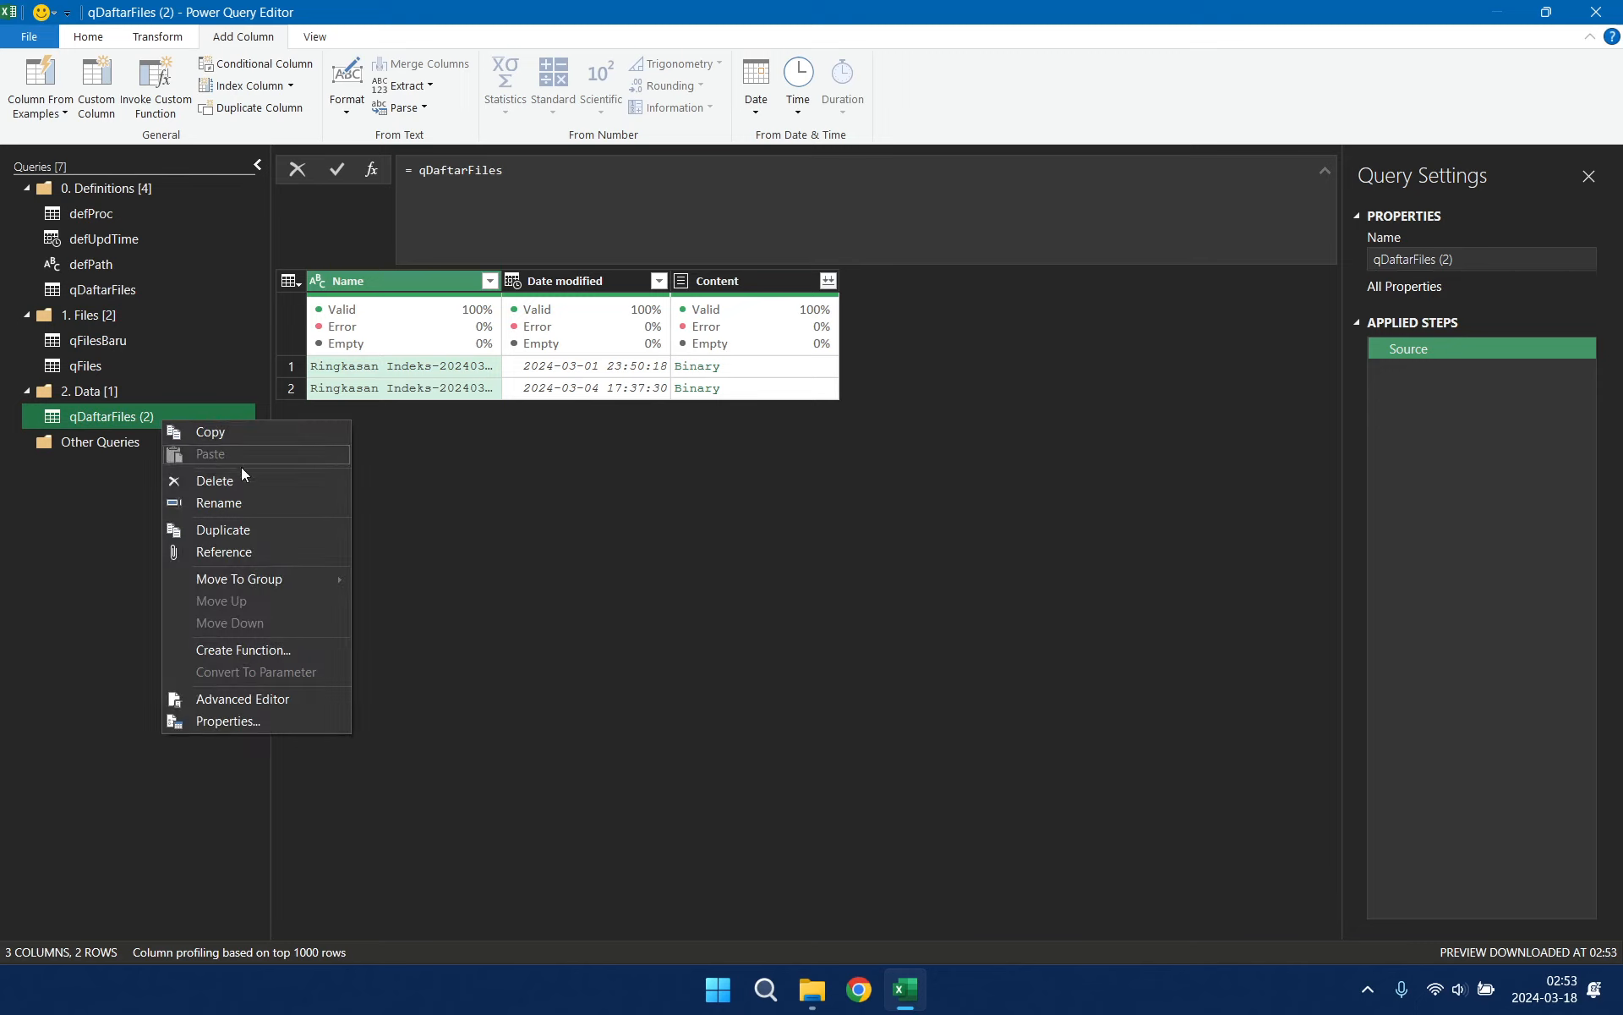
click(245, 504)
click(176, 417)
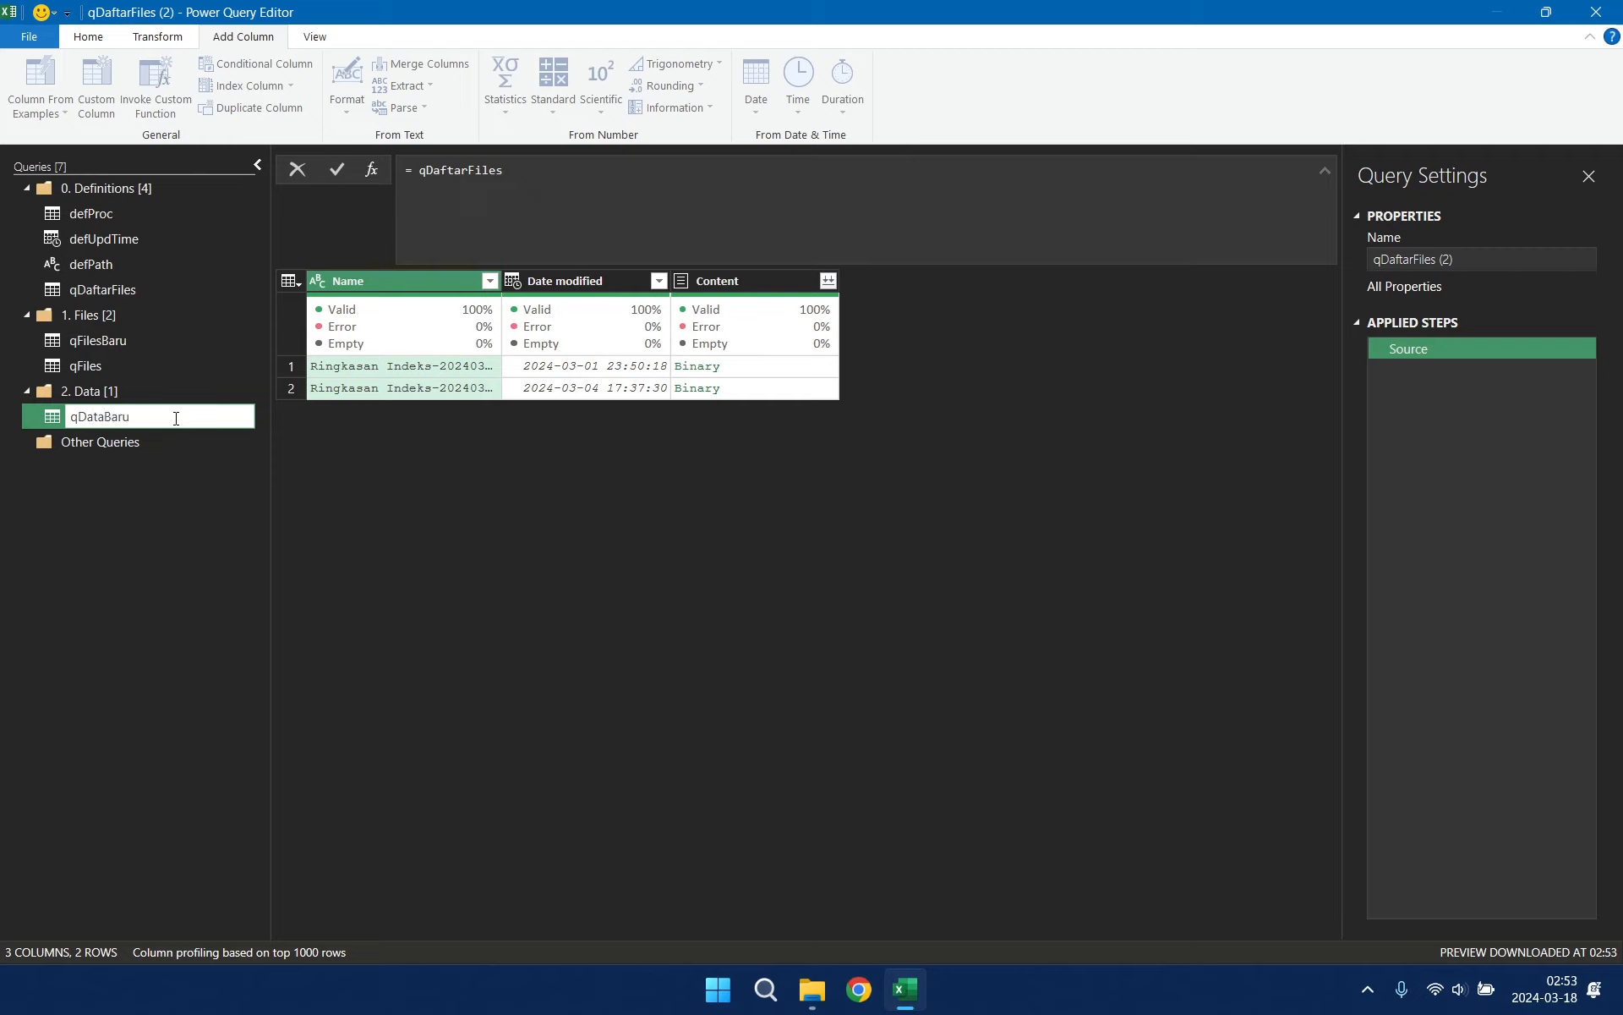
key(Return)
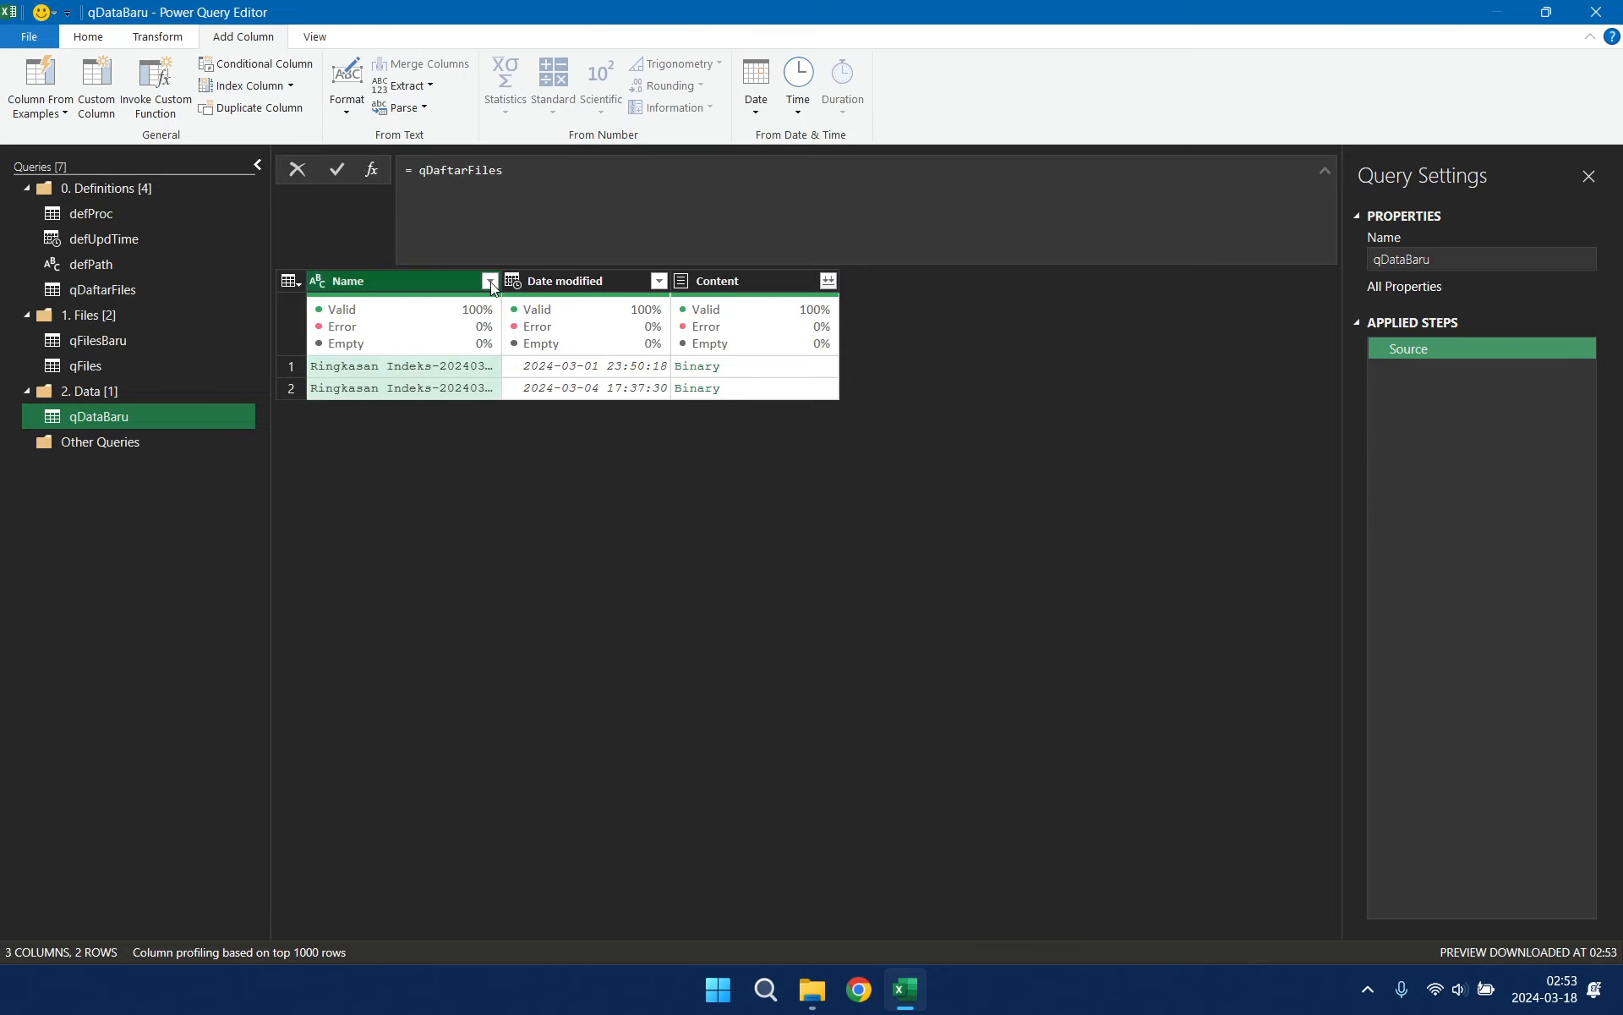
drag(501, 282, 634, 282)
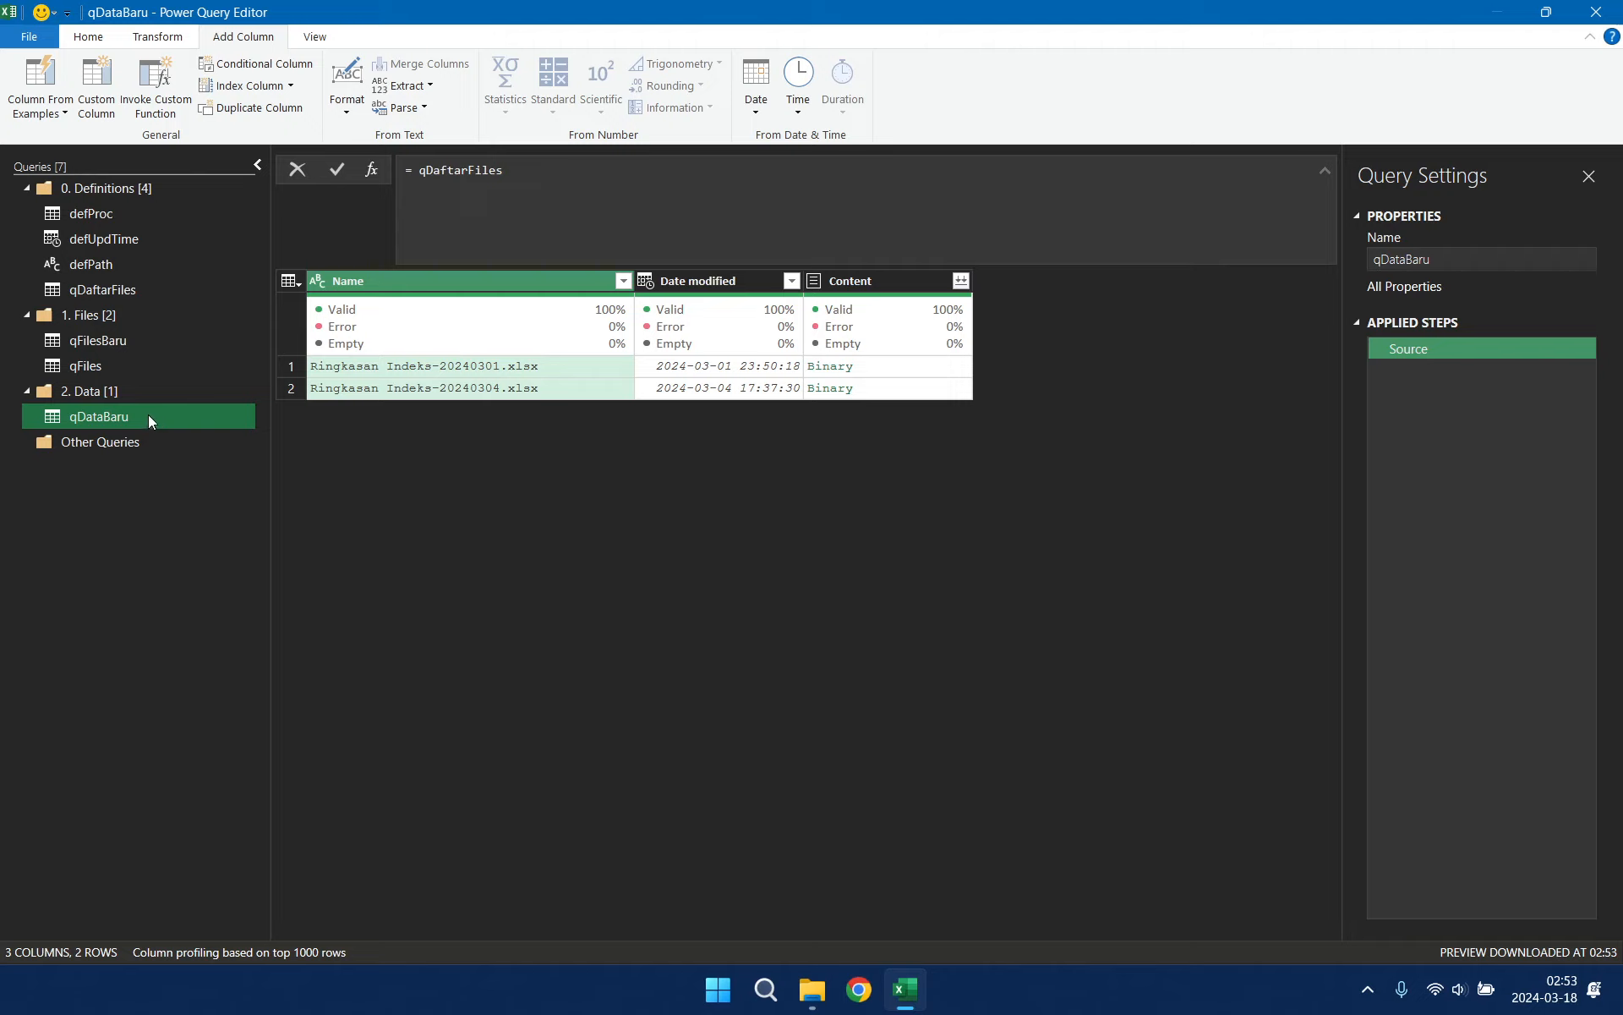
Step: Import Sheet1 of the Excel workbook Ringkasan Indeks-20240301.xlsx from drive D as a new query in the 2. Data group
right_click(126, 494)
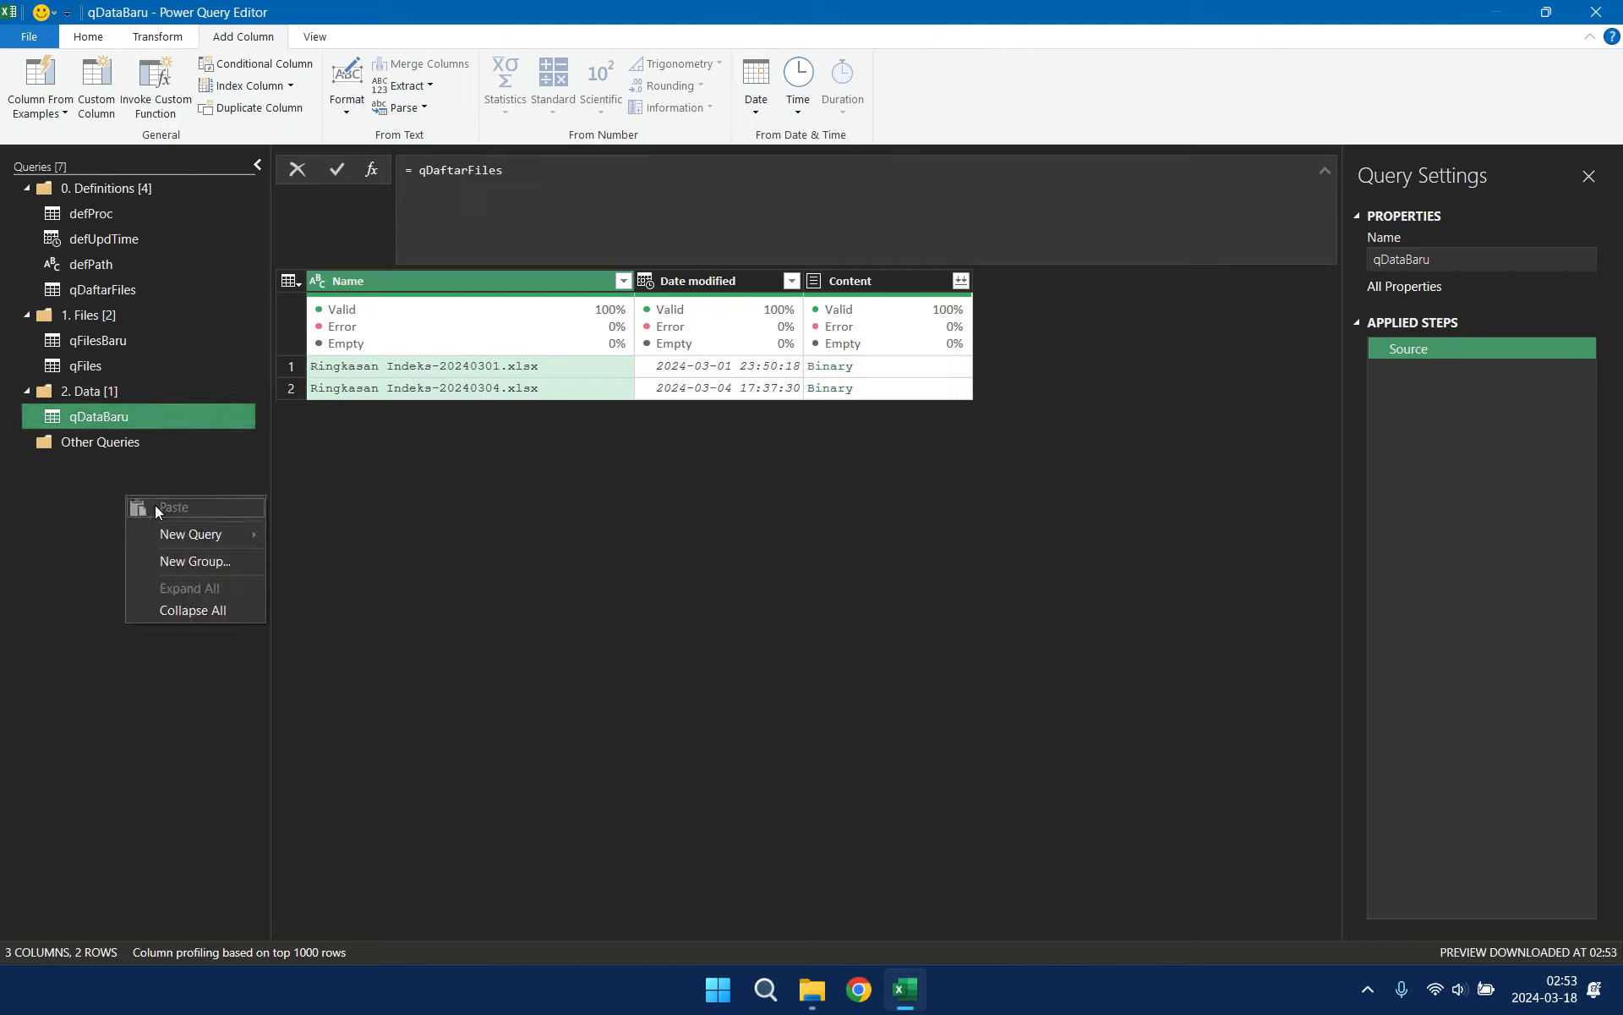
mouse_move(226, 540)
mouse_move(336, 535)
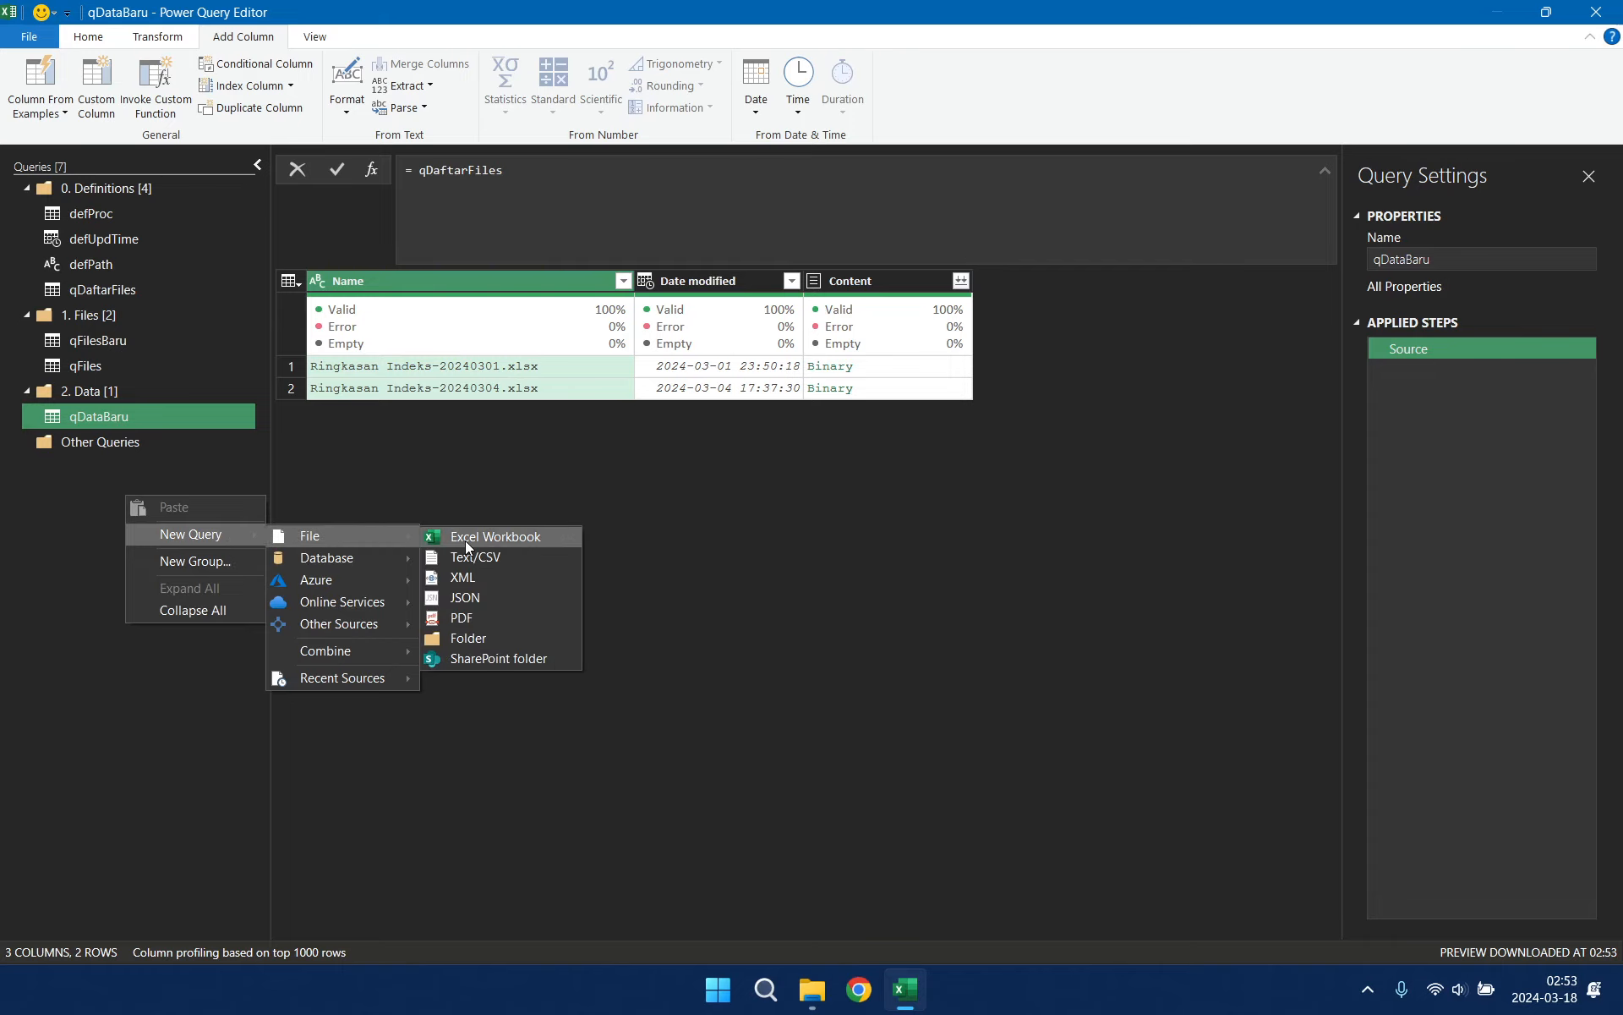
click(465, 540)
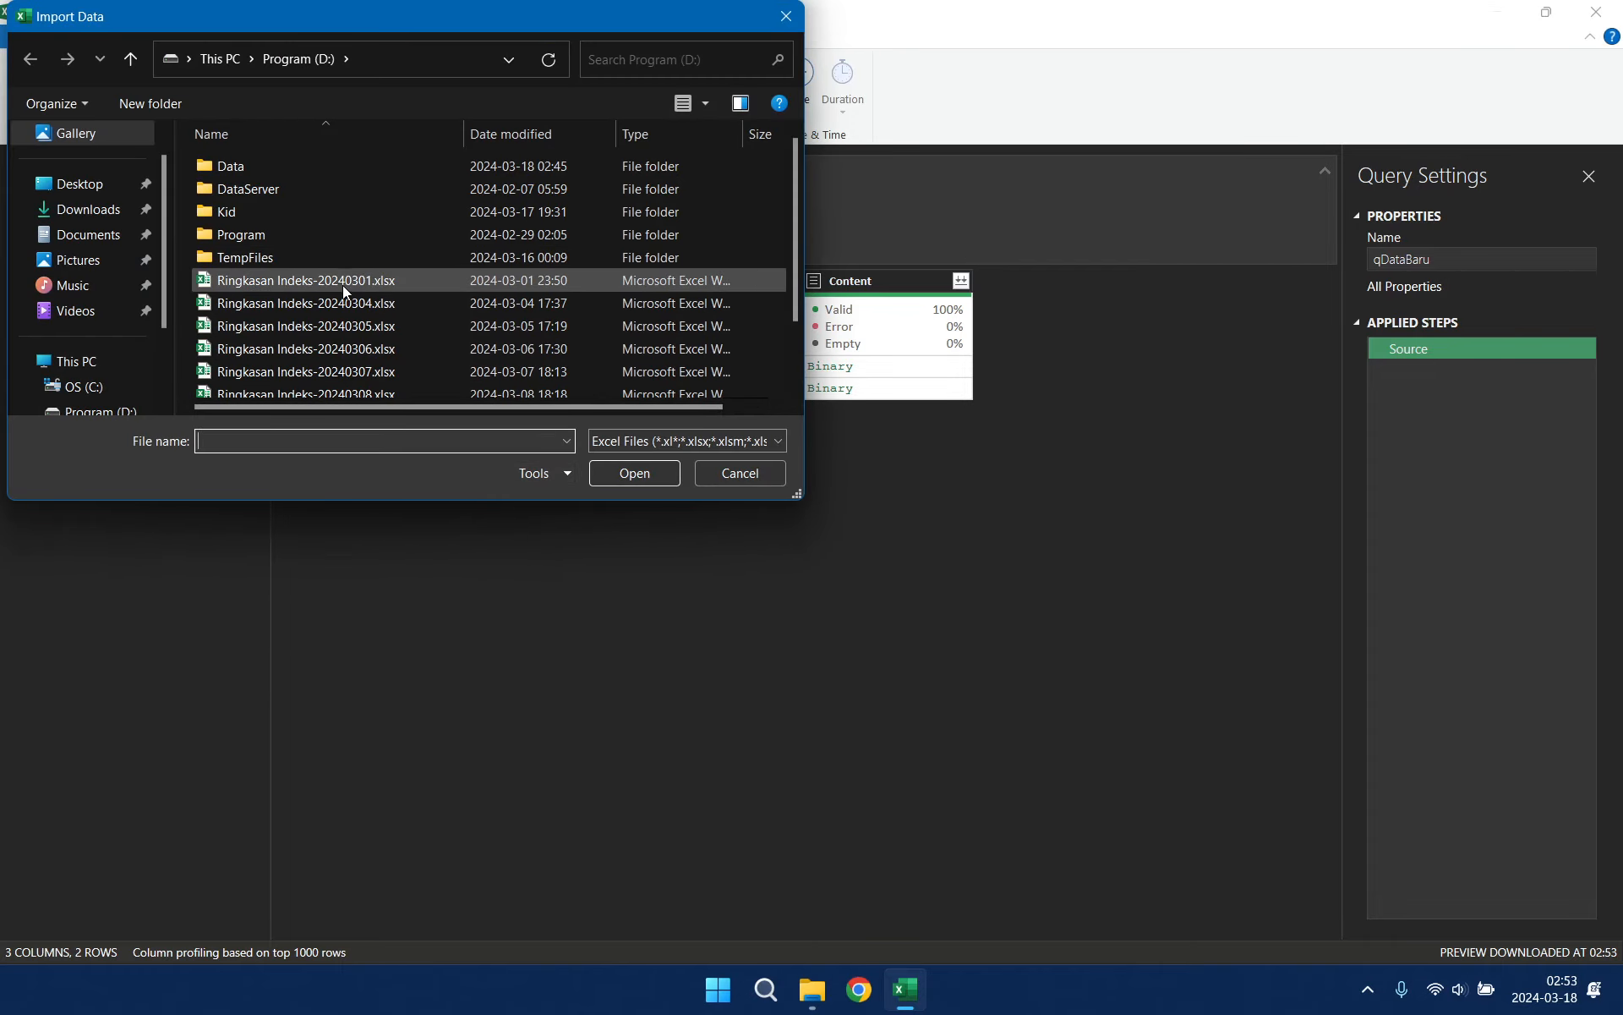
click(342, 286)
click(643, 472)
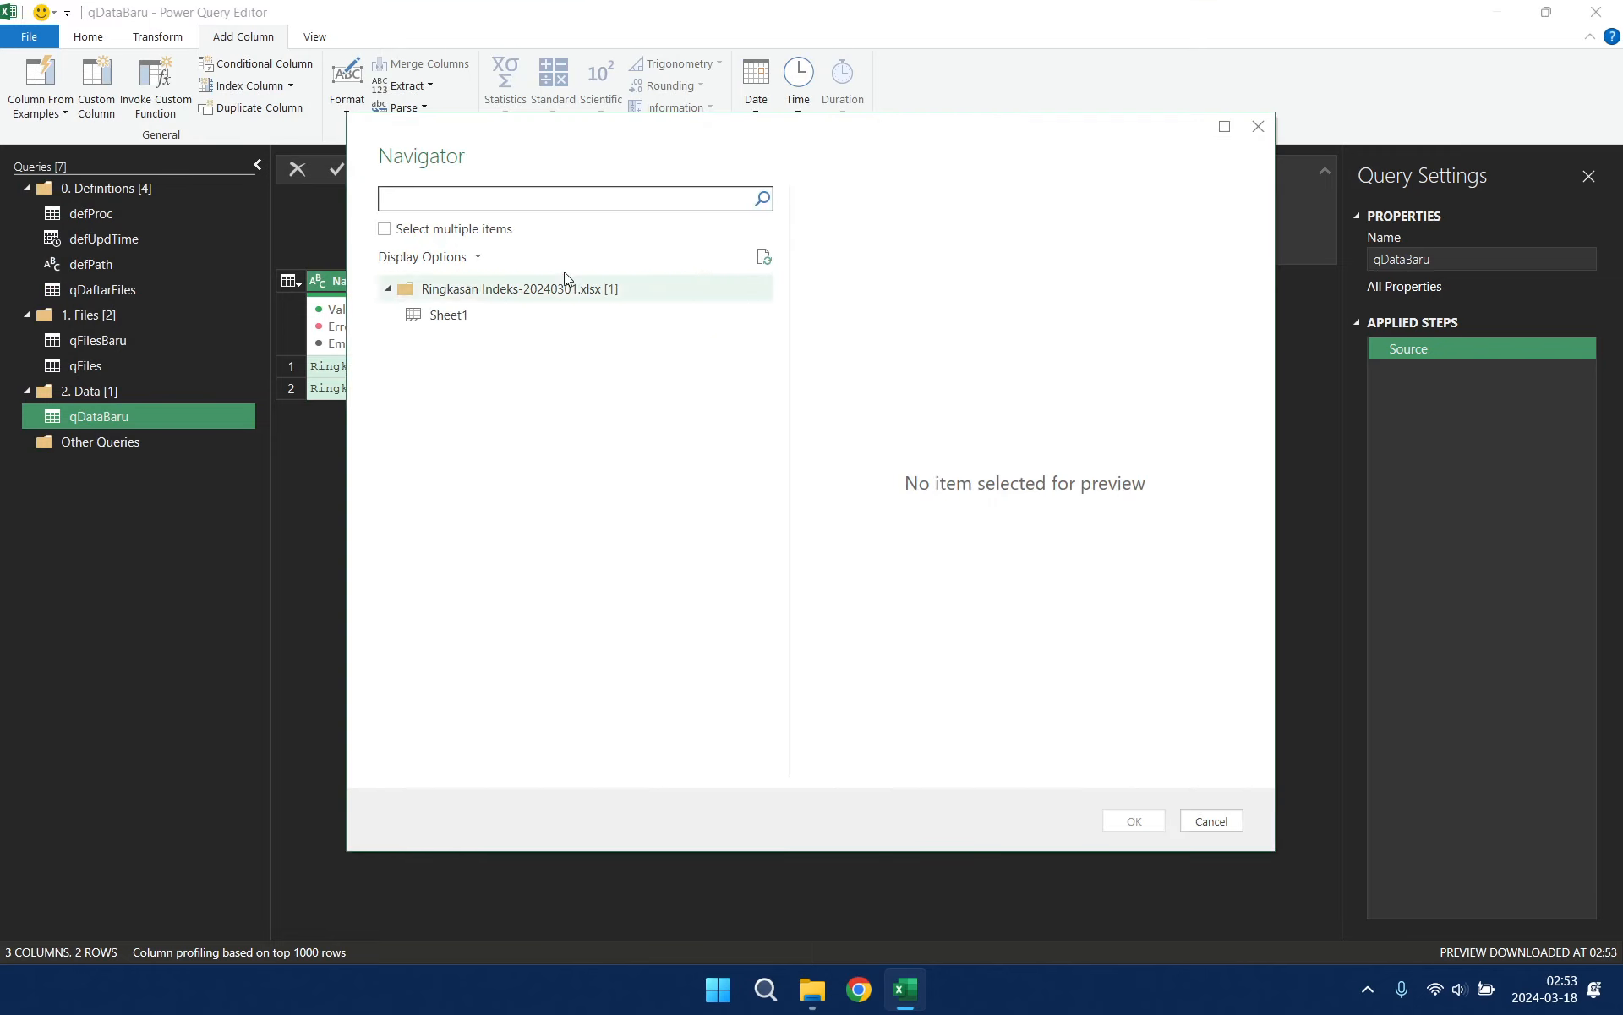
click(473, 315)
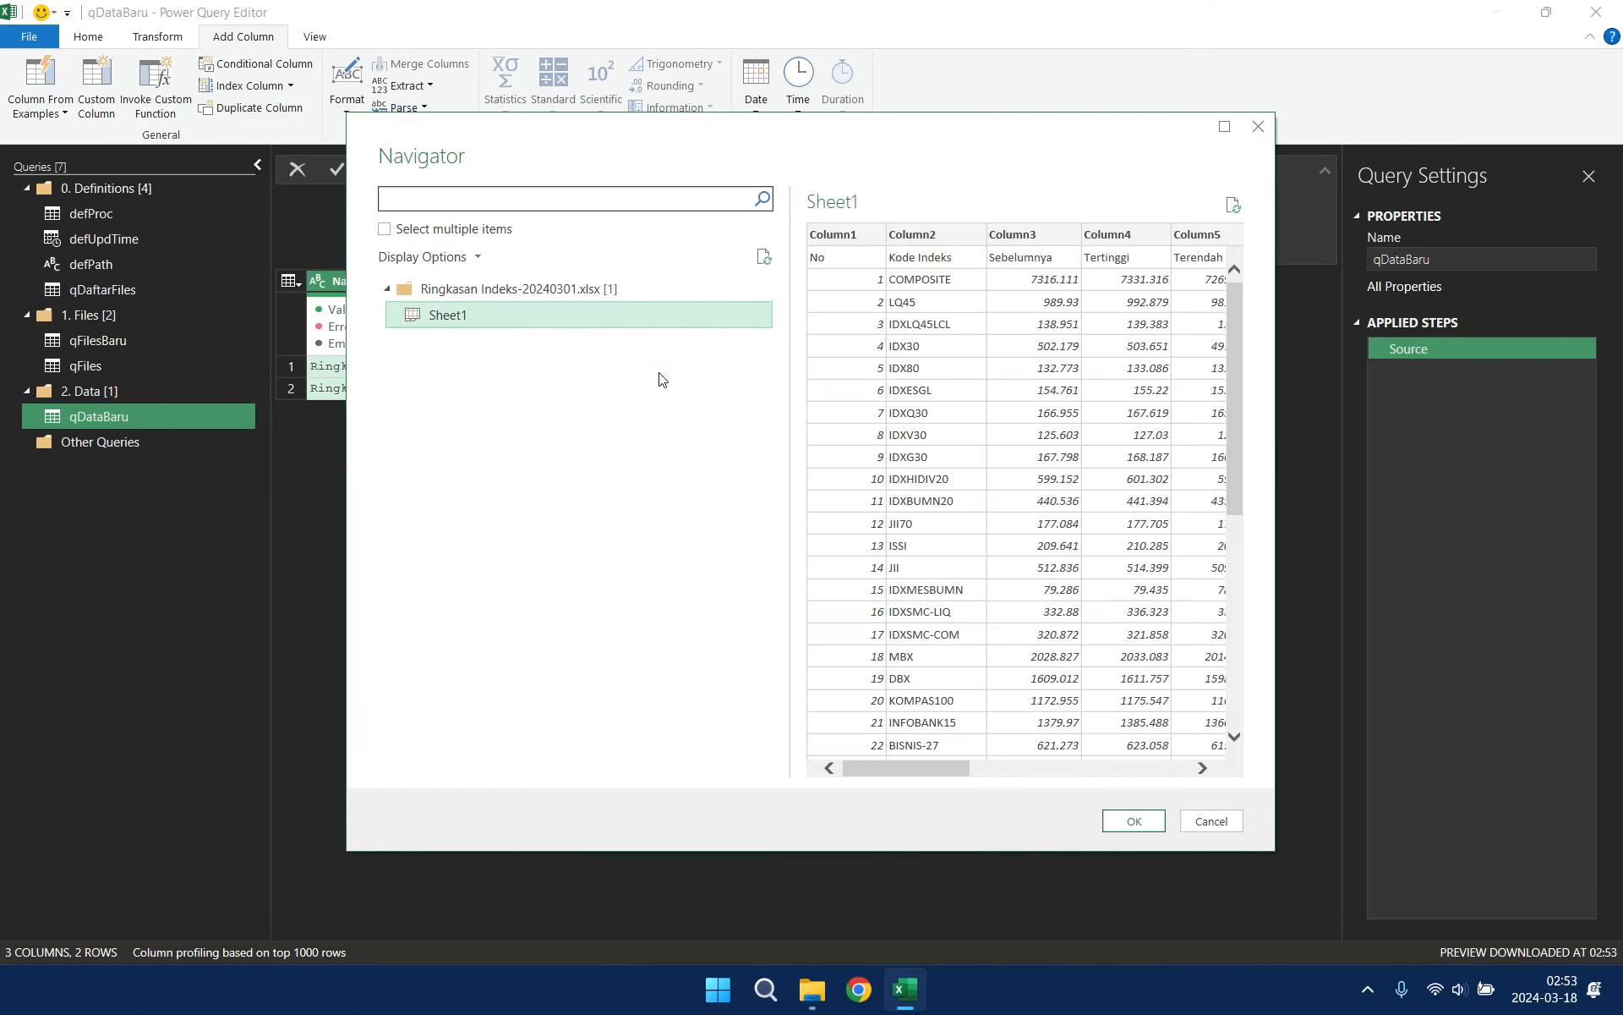
click(1133, 821)
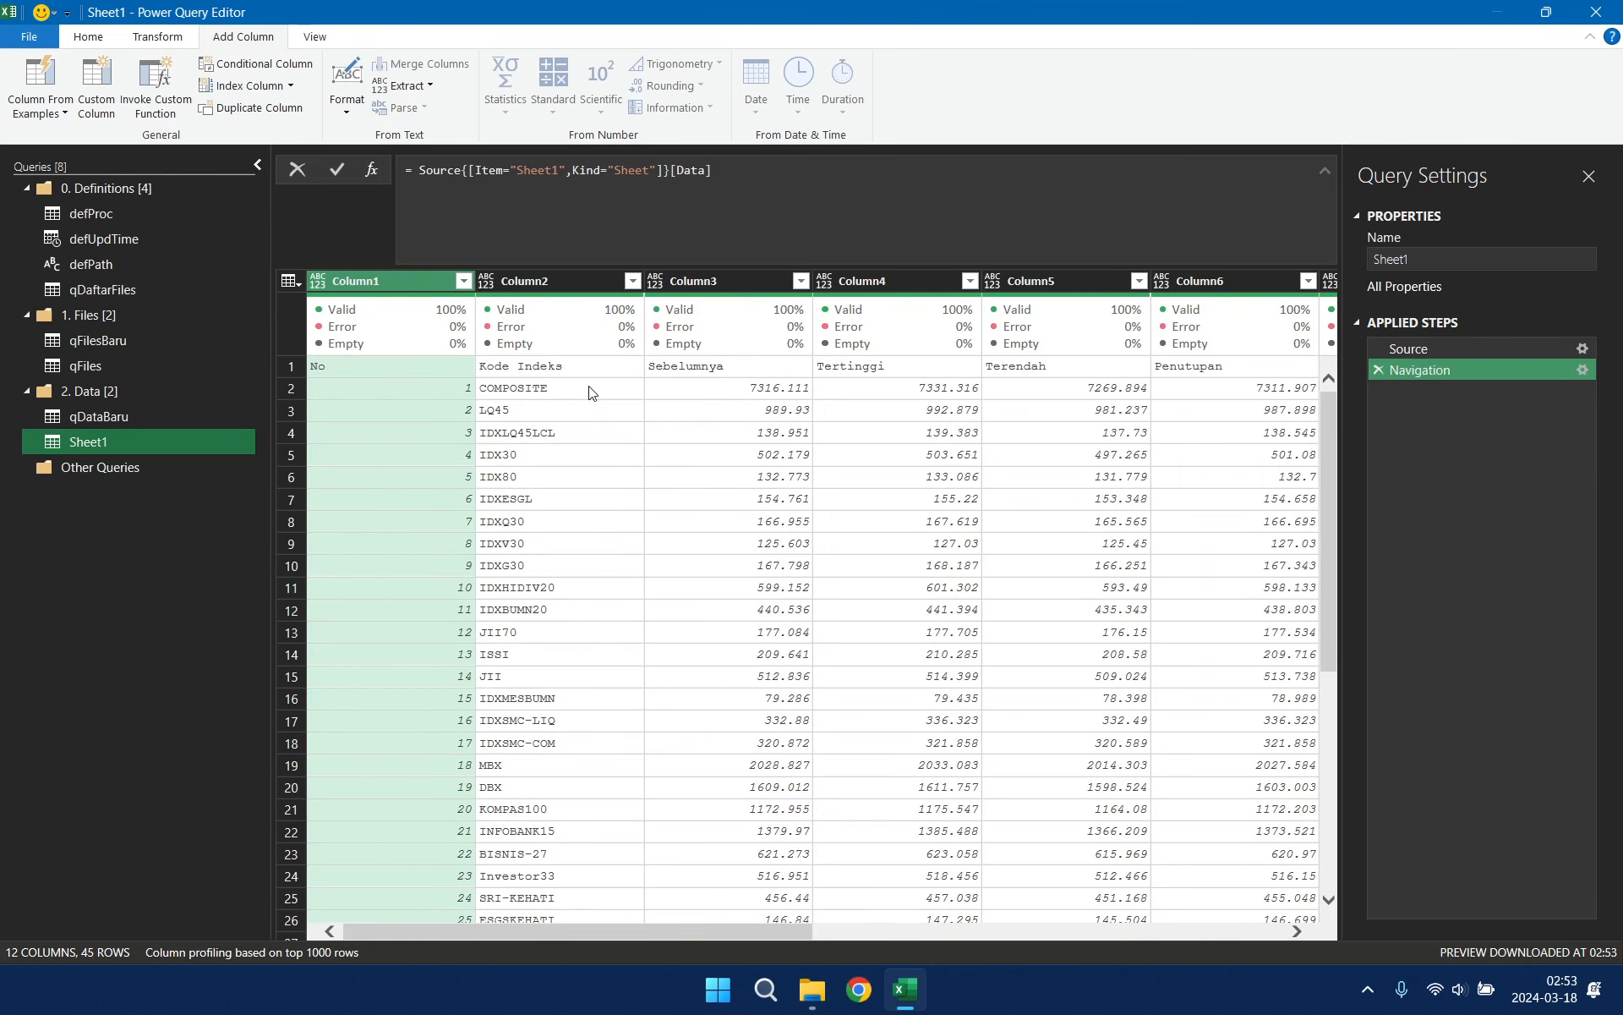
Step: Promote the first row of the Sheet1 query to column headers
click(154, 37)
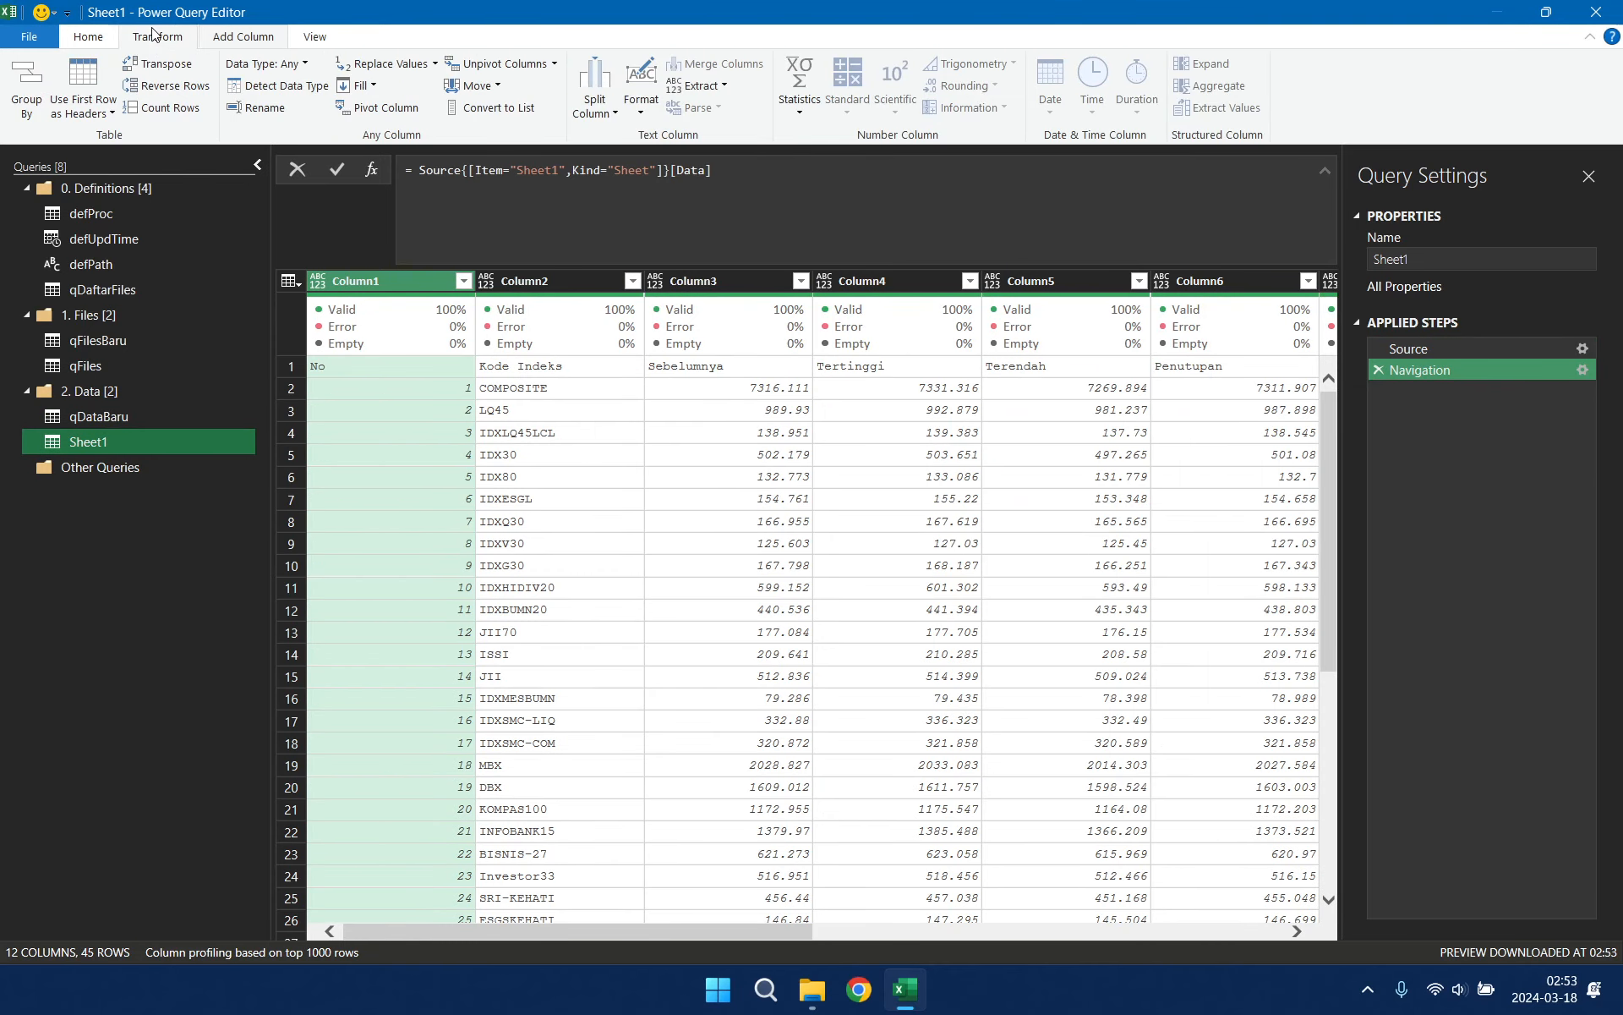
click(88, 113)
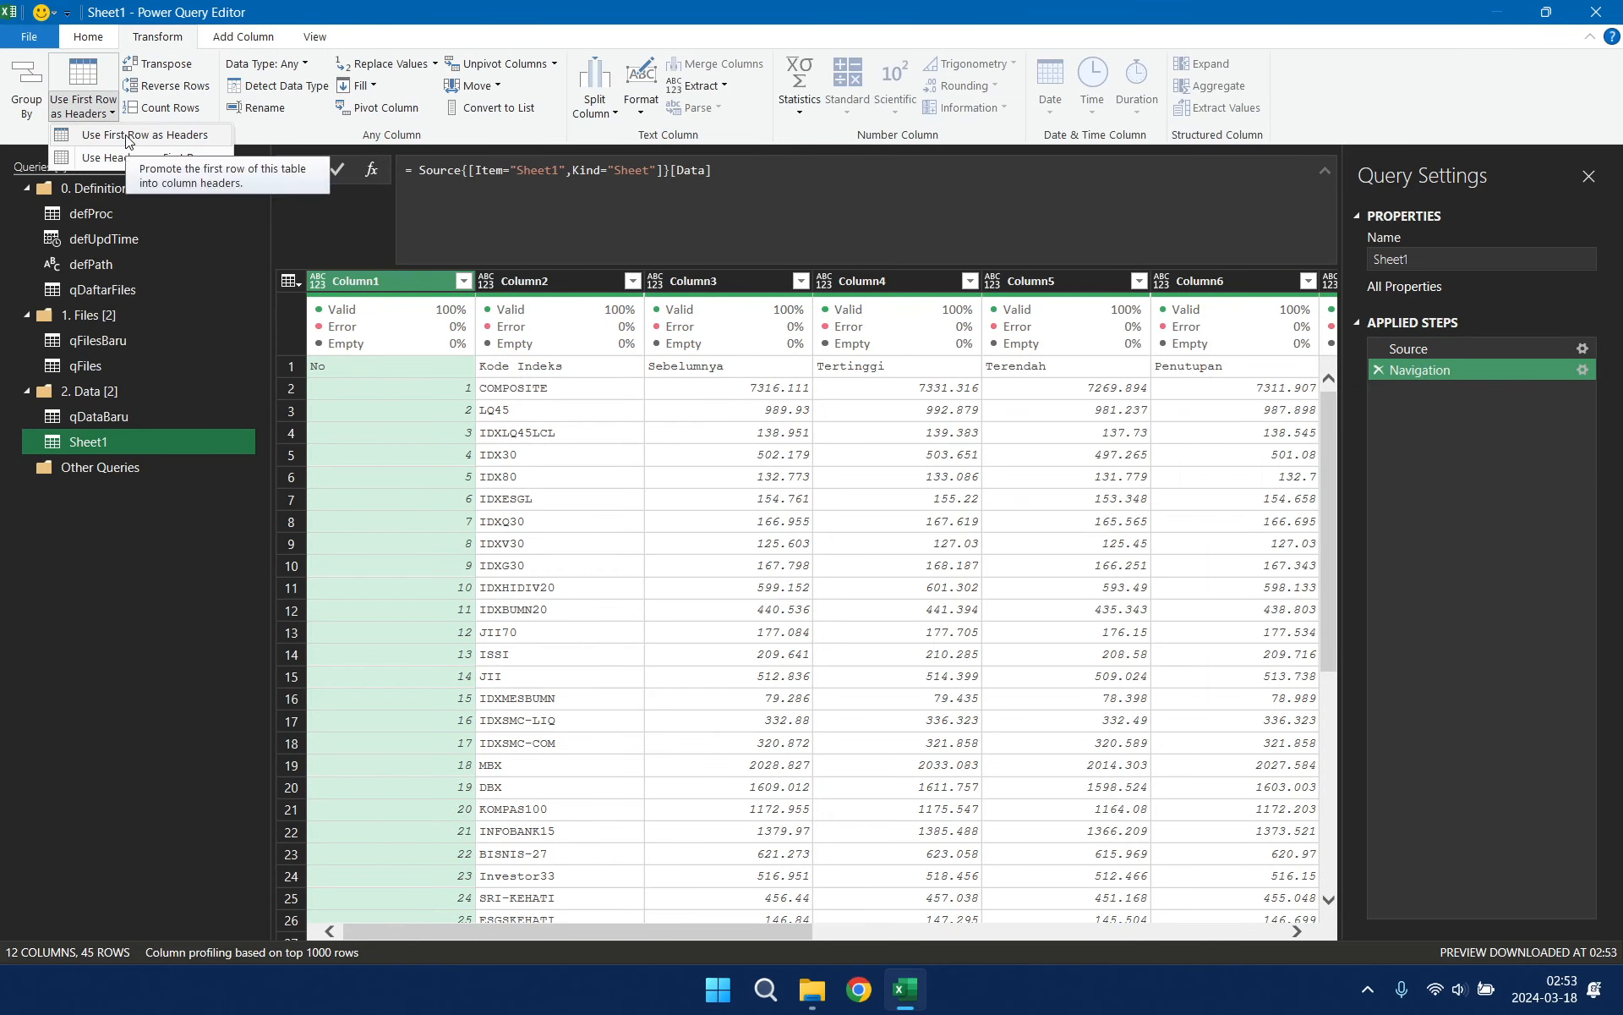
click(128, 138)
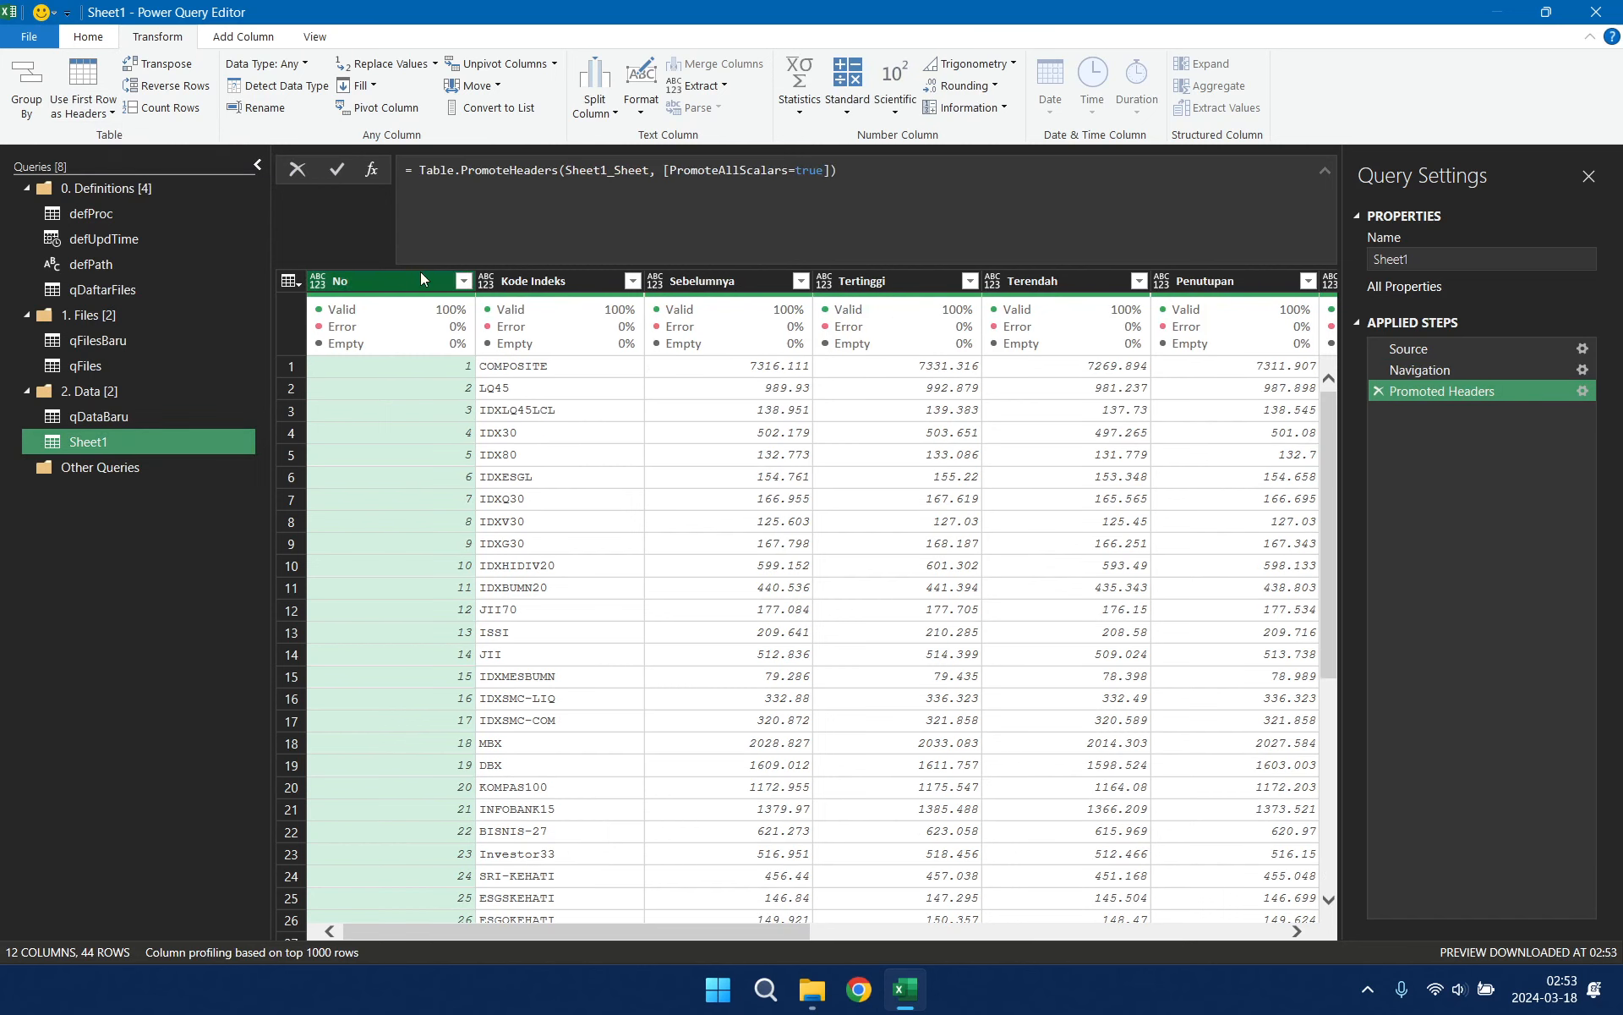
Step: Set the data type of the No column to Whole Number and of the Kode Indeks column to Text
click(265, 64)
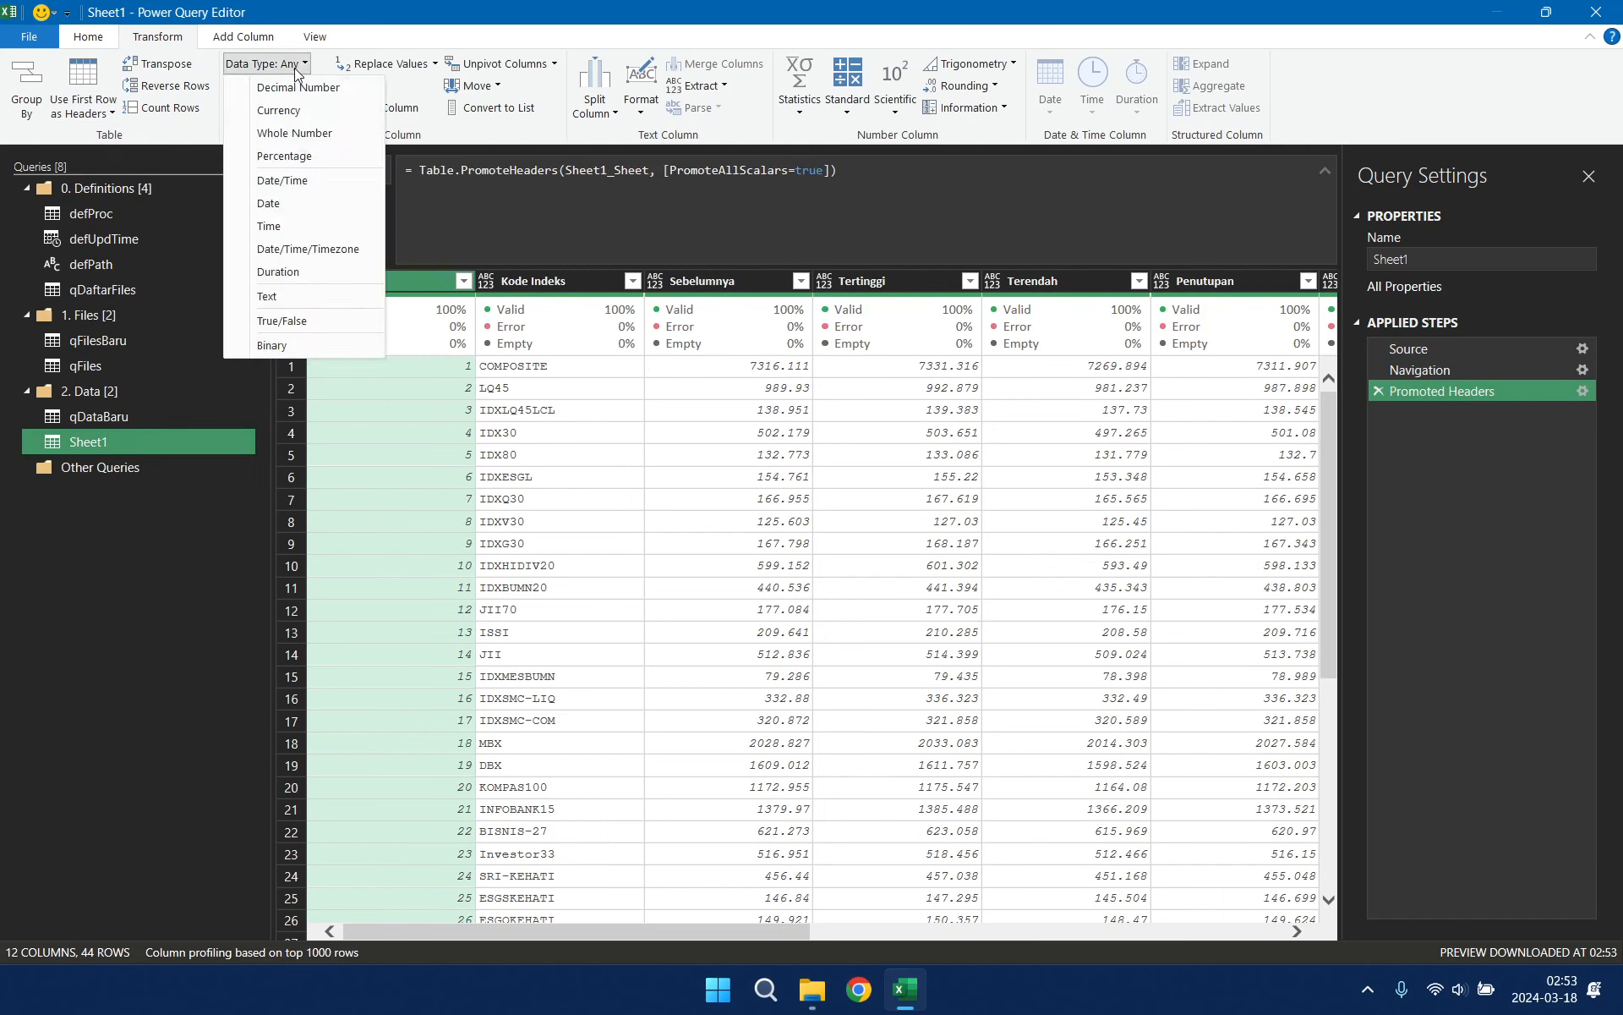
click(294, 133)
click(578, 284)
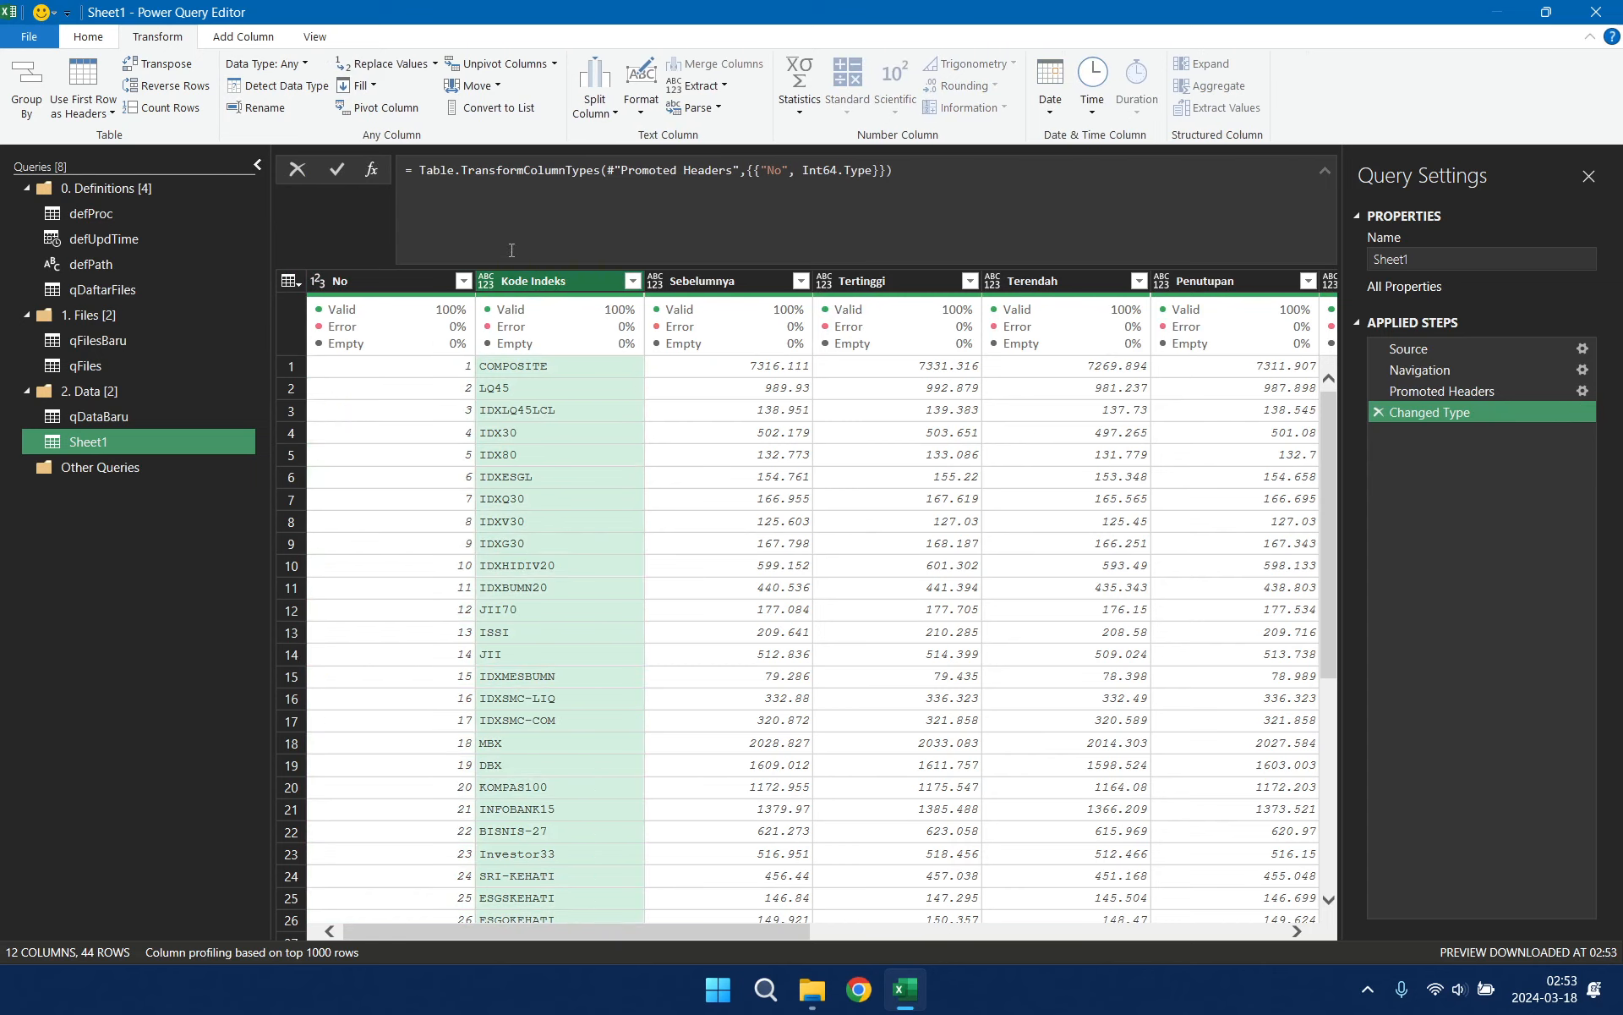
click(265, 64)
click(269, 296)
Step: Set the data type of all columns from Sebelumnya through Kapitalisasi Pasar* to Decimal Number
click(711, 281)
drag(757, 931, 1246, 930)
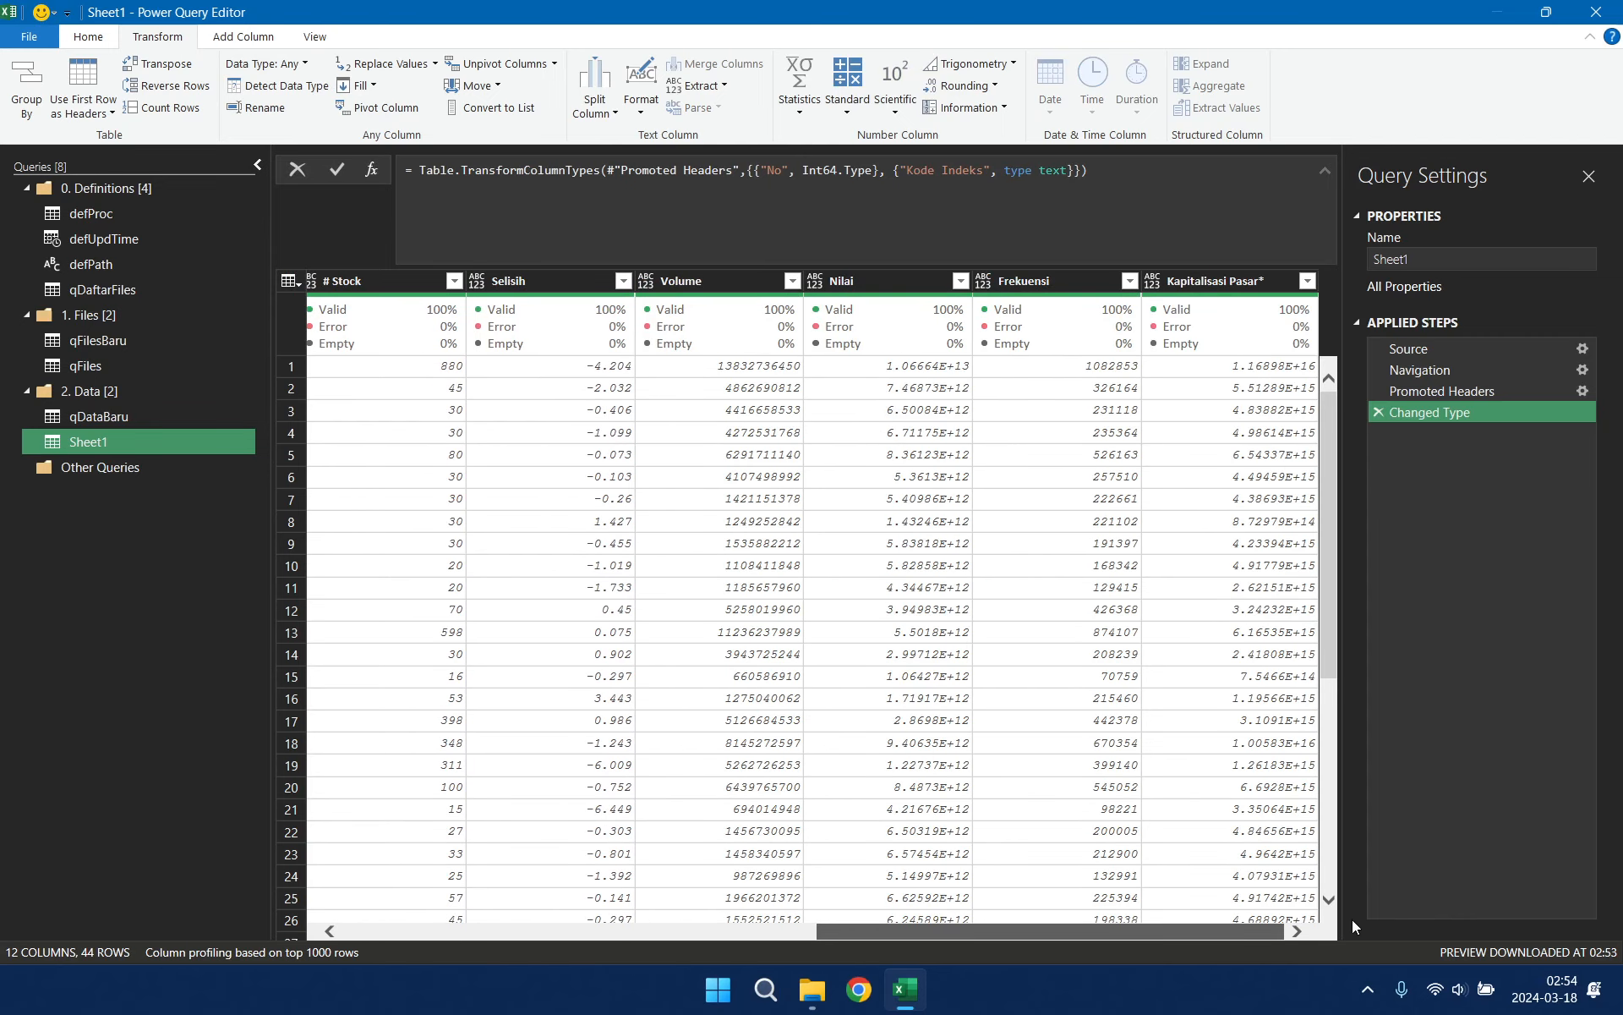
shift+click(1240, 285)
click(302, 68)
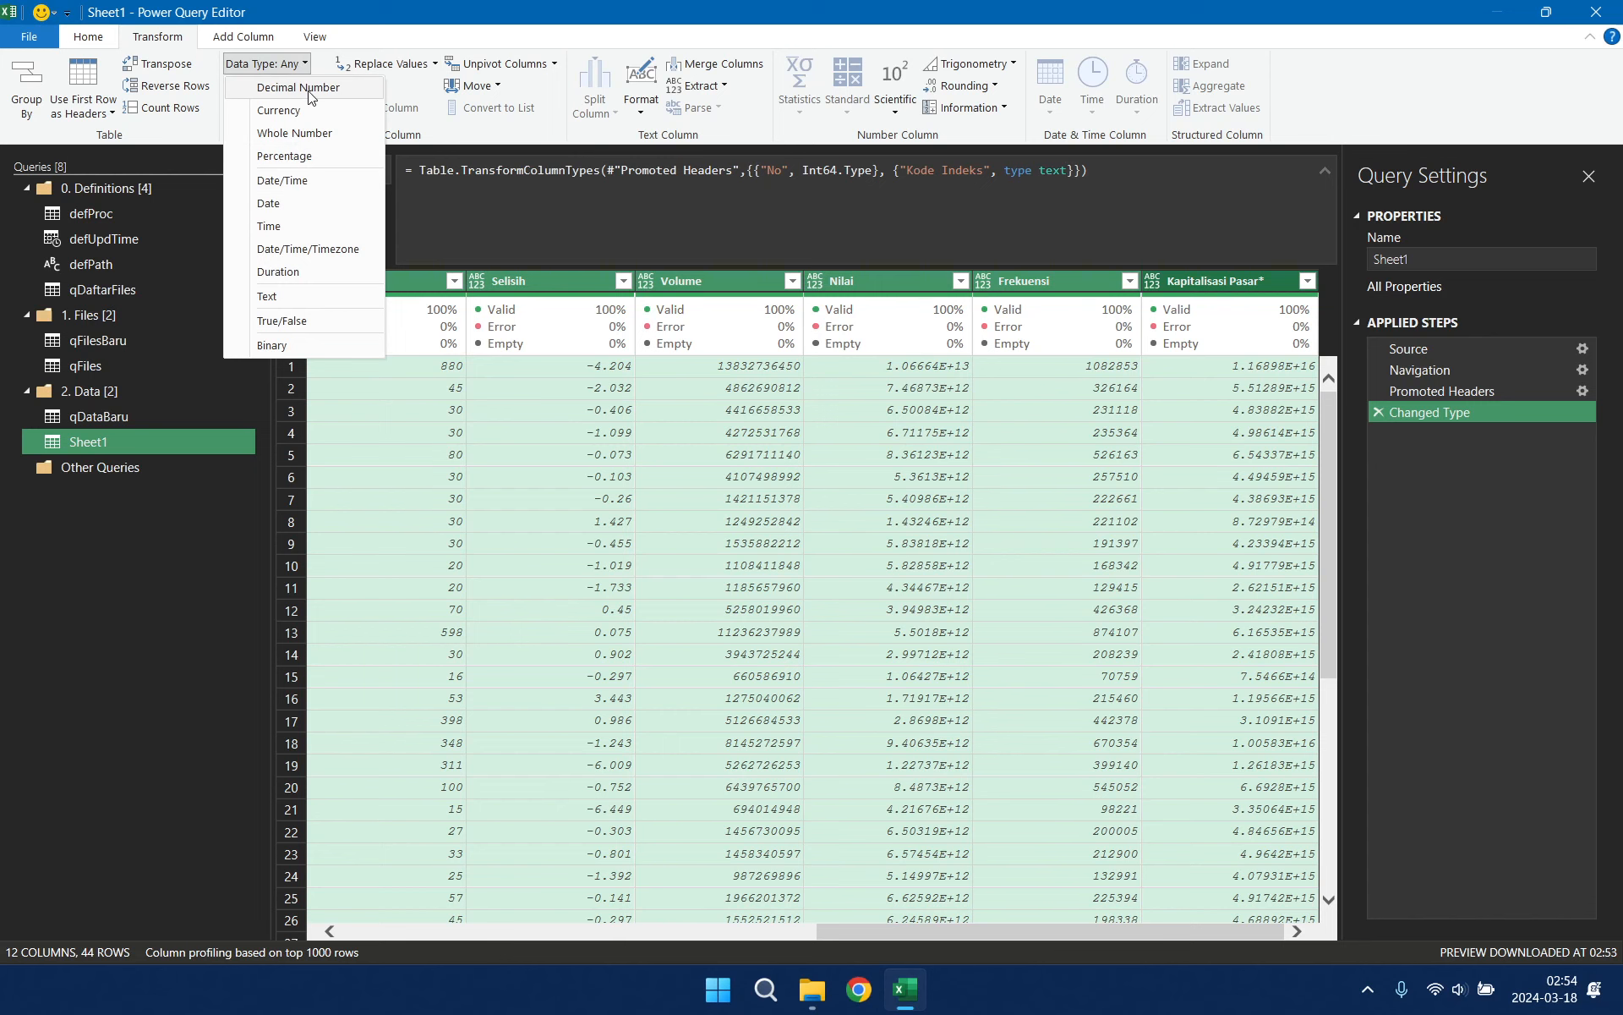
click(309, 90)
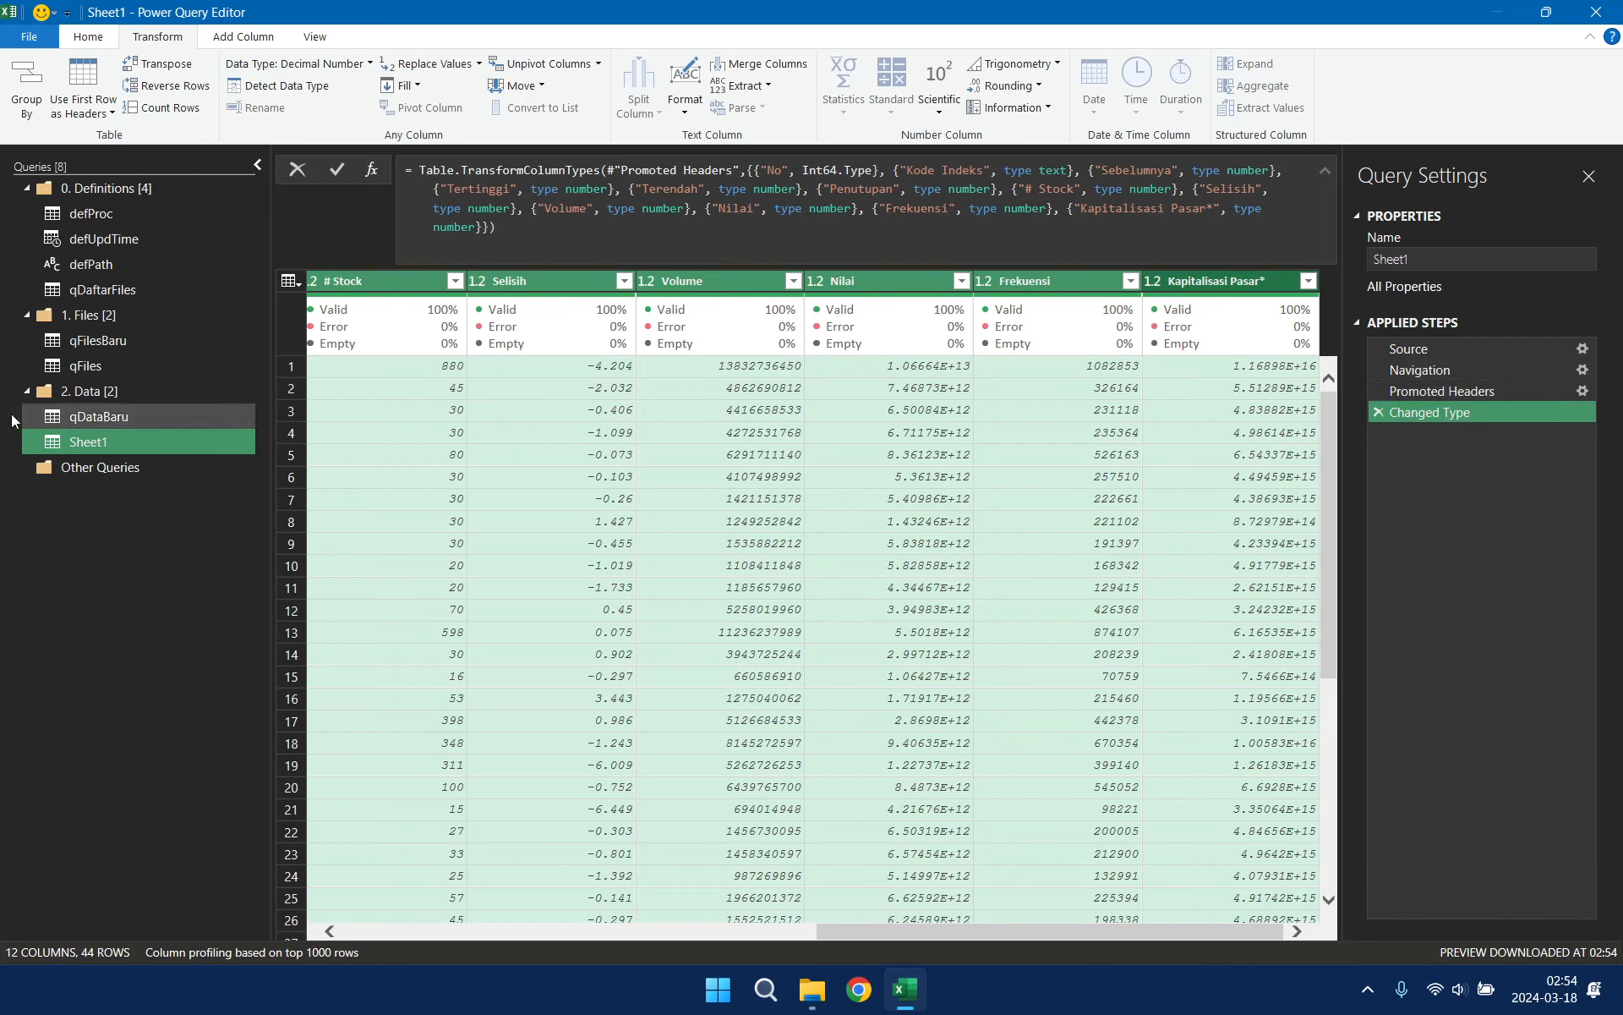
Step: Rename the Sheet1 query as fnReadFile
right_click(130, 439)
click(239, 521)
text(fn)
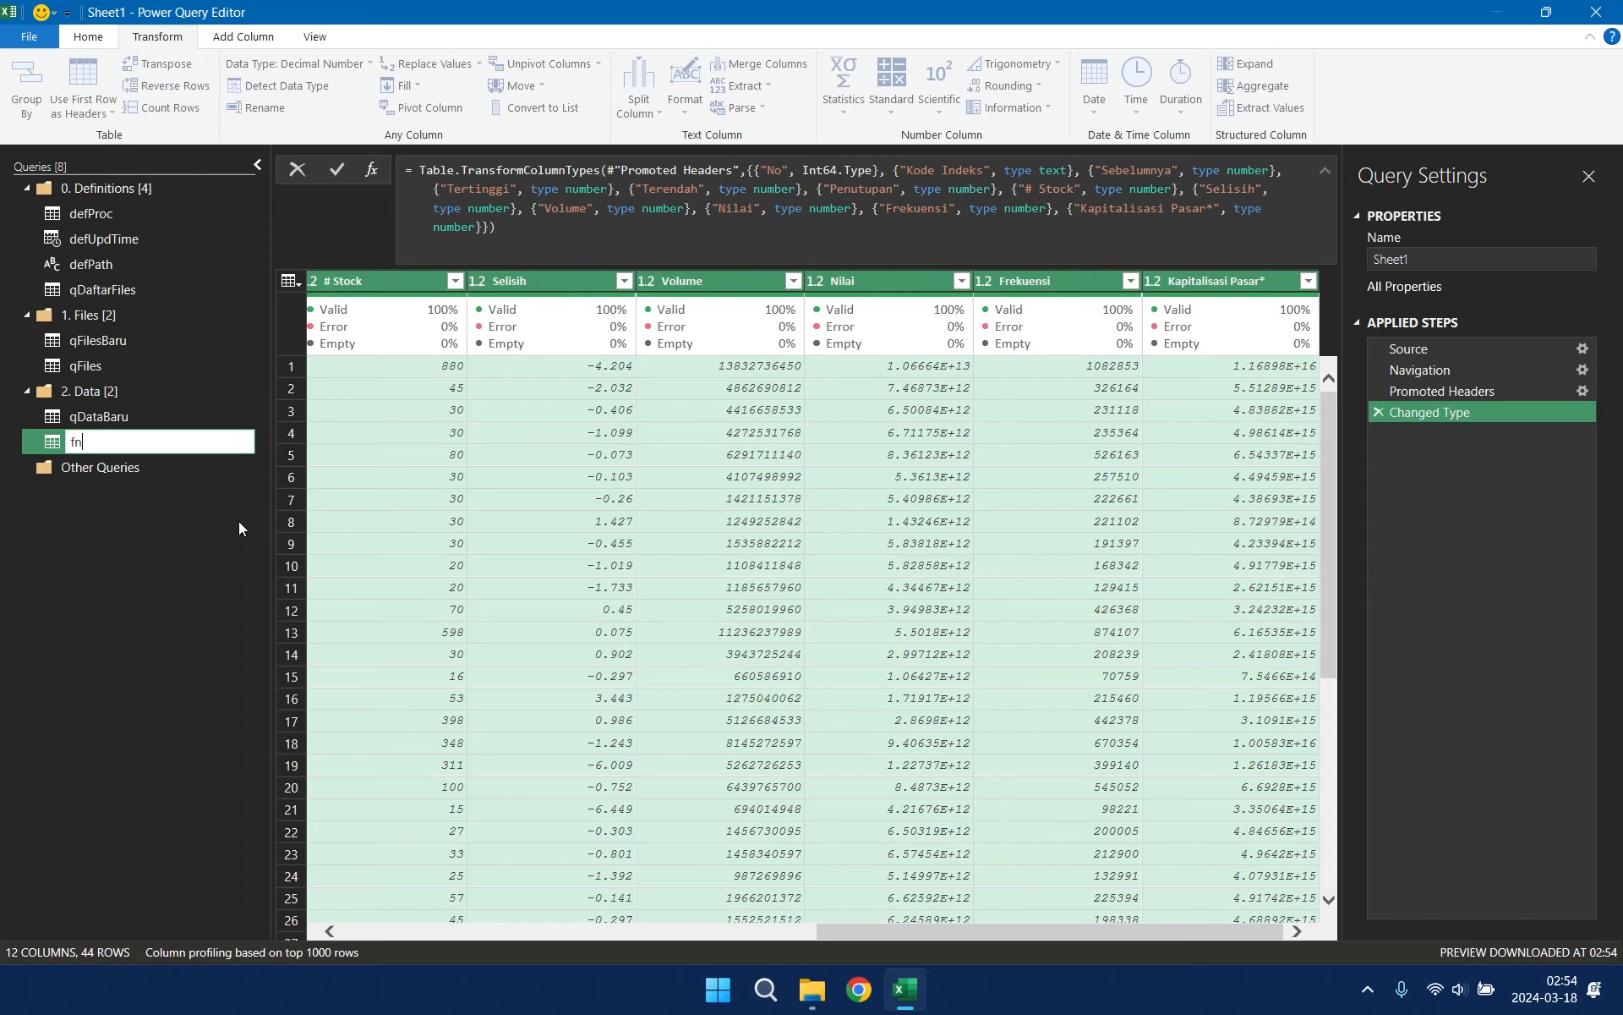
text(ReadFile)
key(Return)
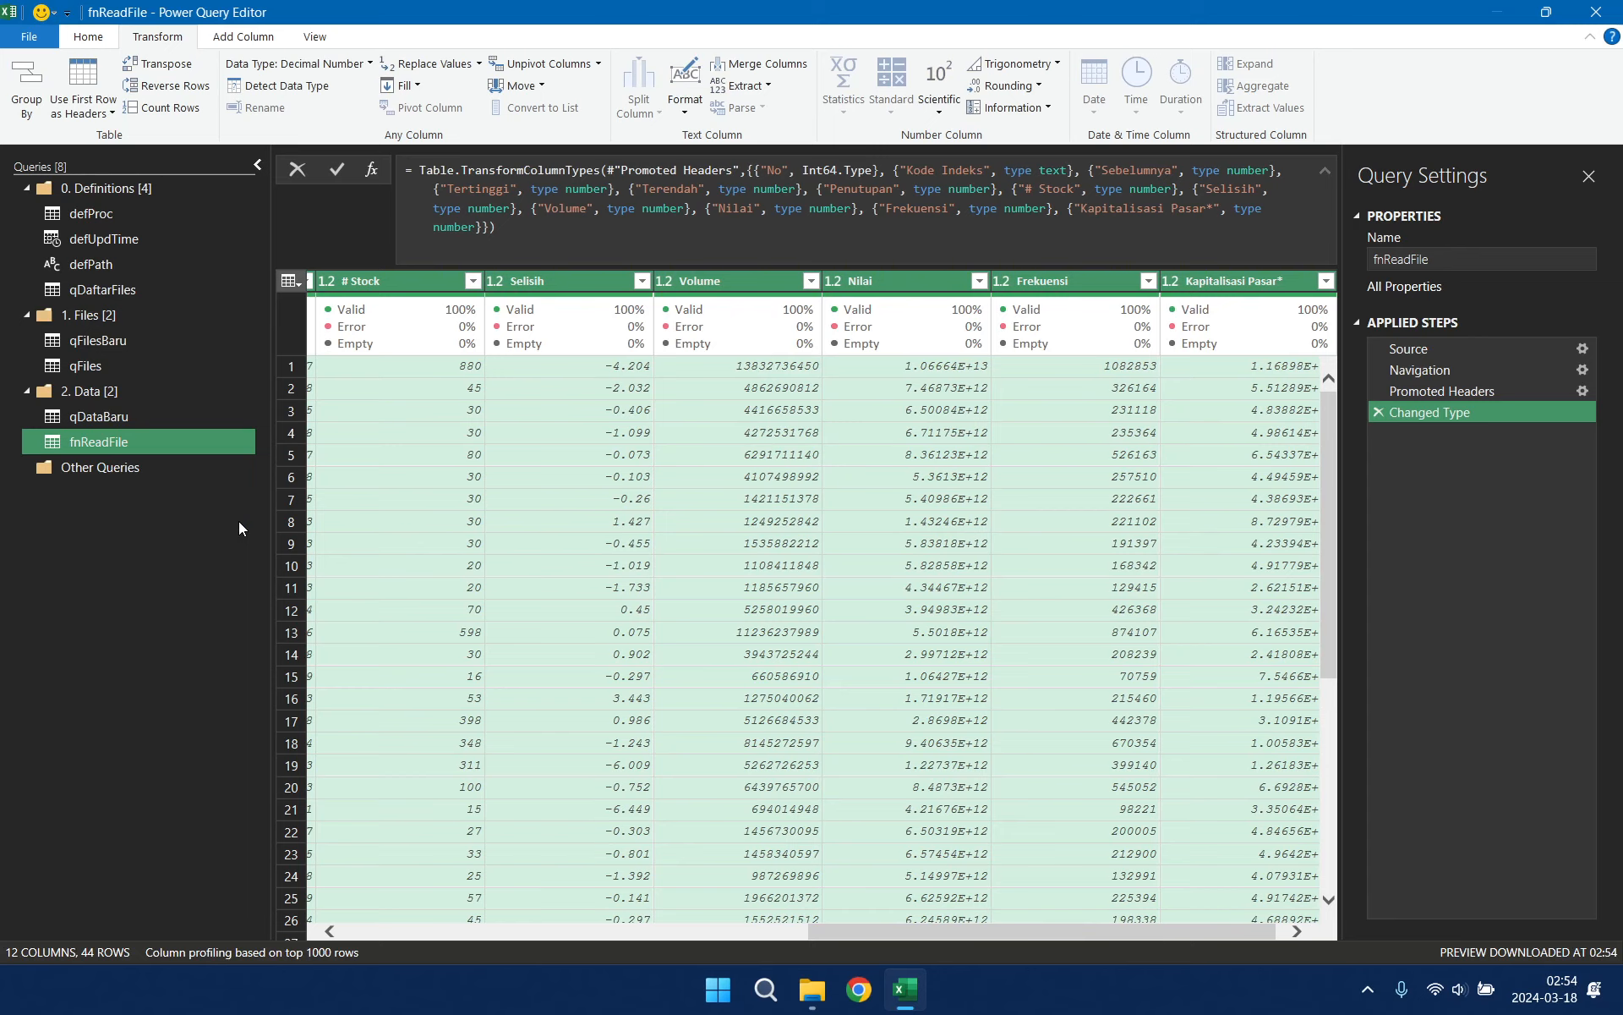
click(1434, 991)
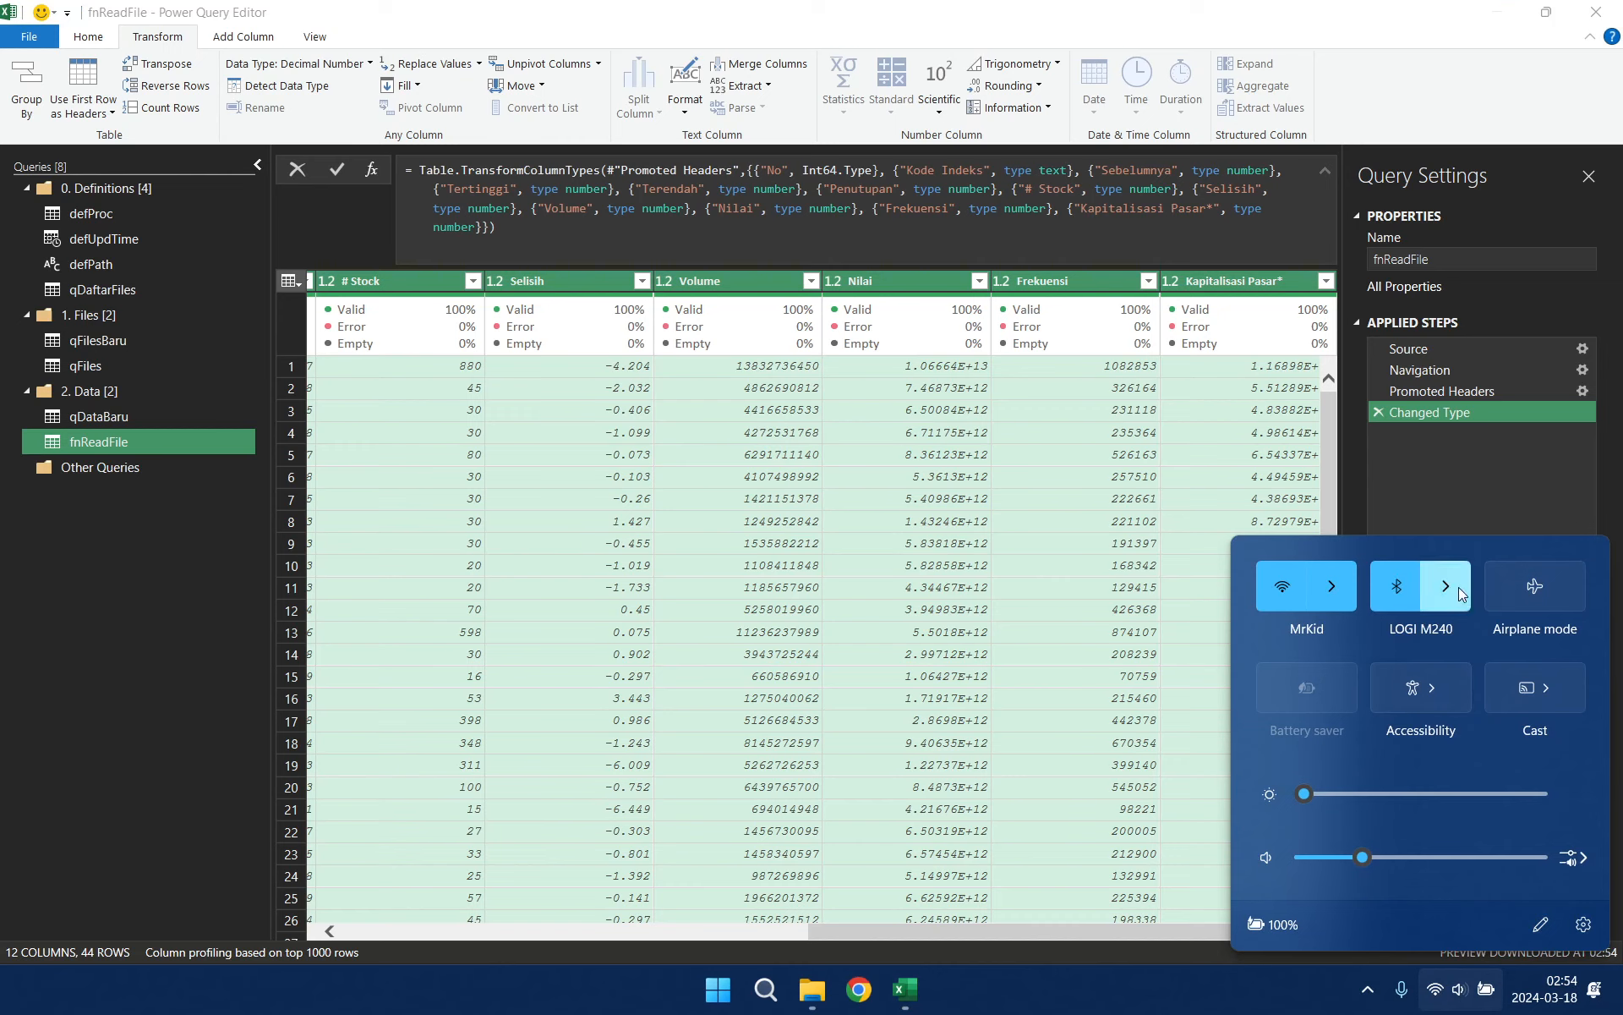
click(1458, 587)
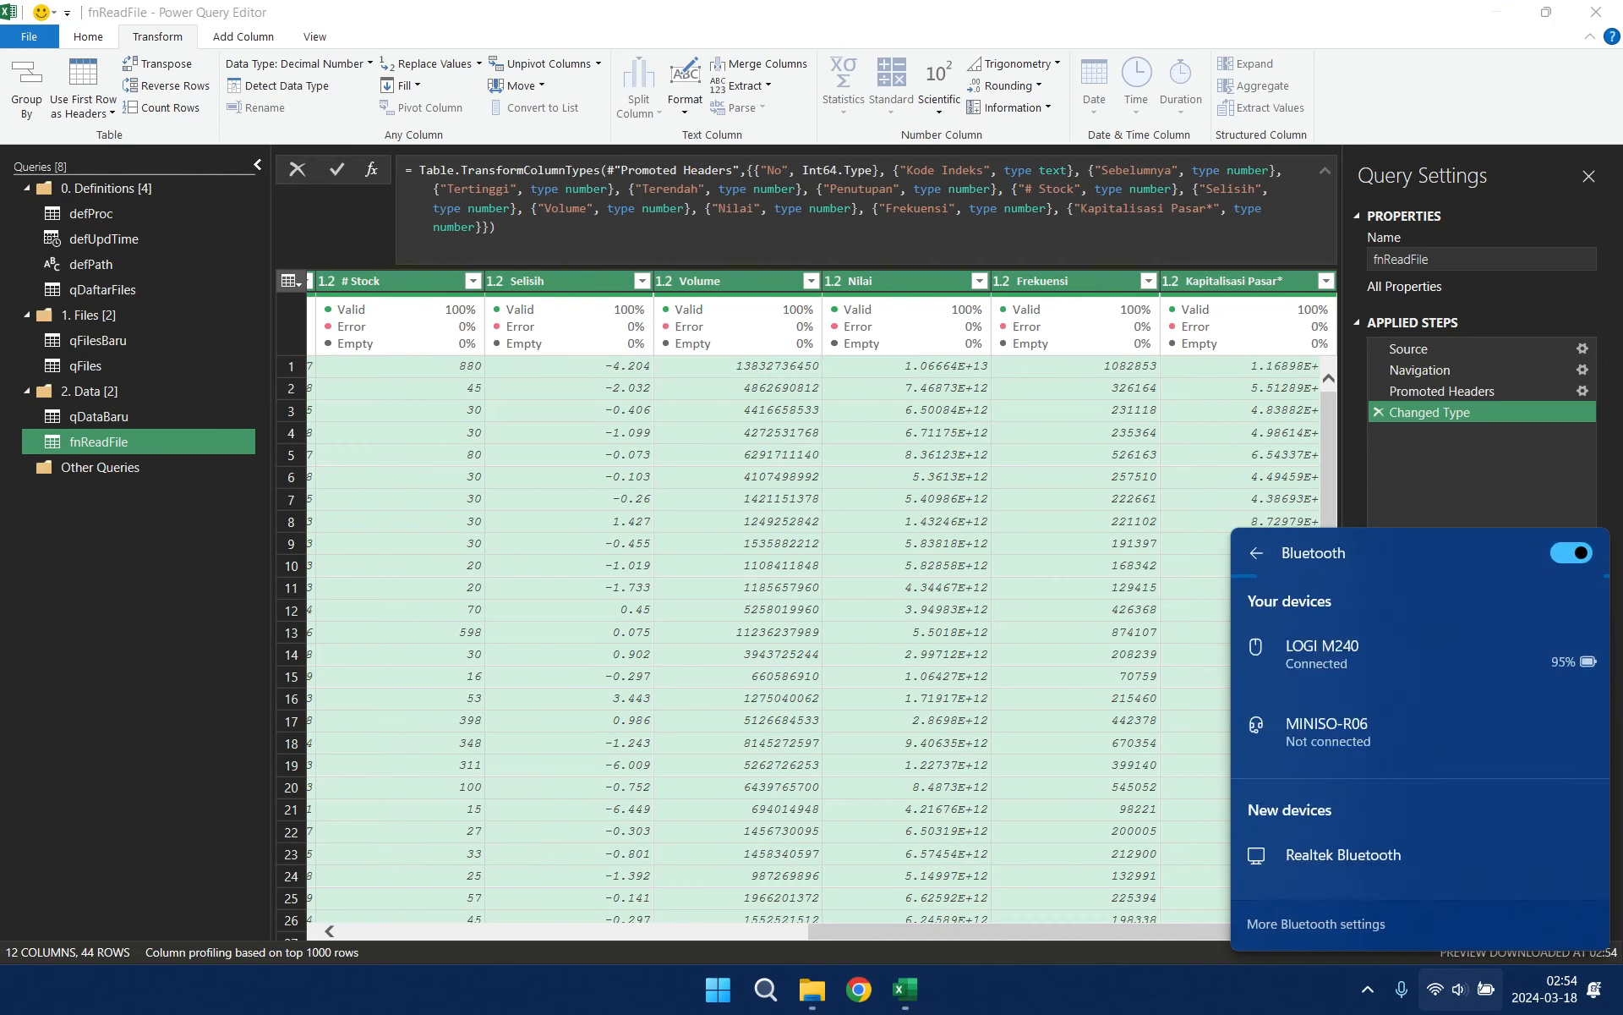
click(1303, 962)
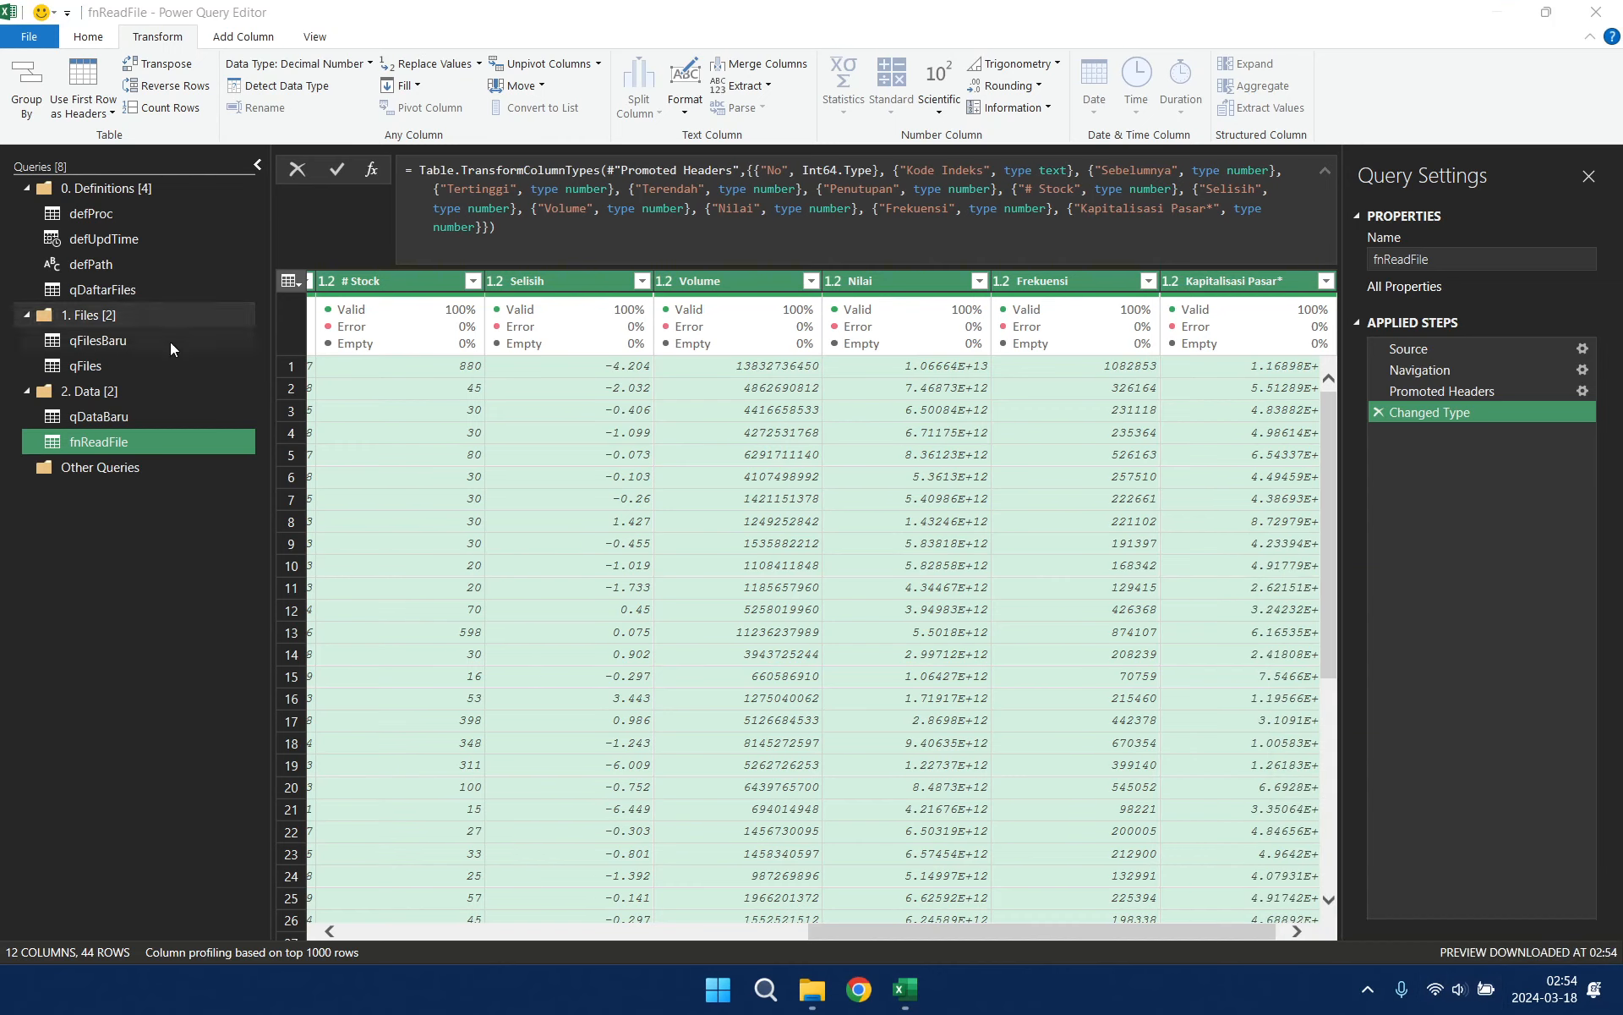
Step: Add the function header (file as any)=> on a new line above let in the M code of fnReadFile
right_click(94, 444)
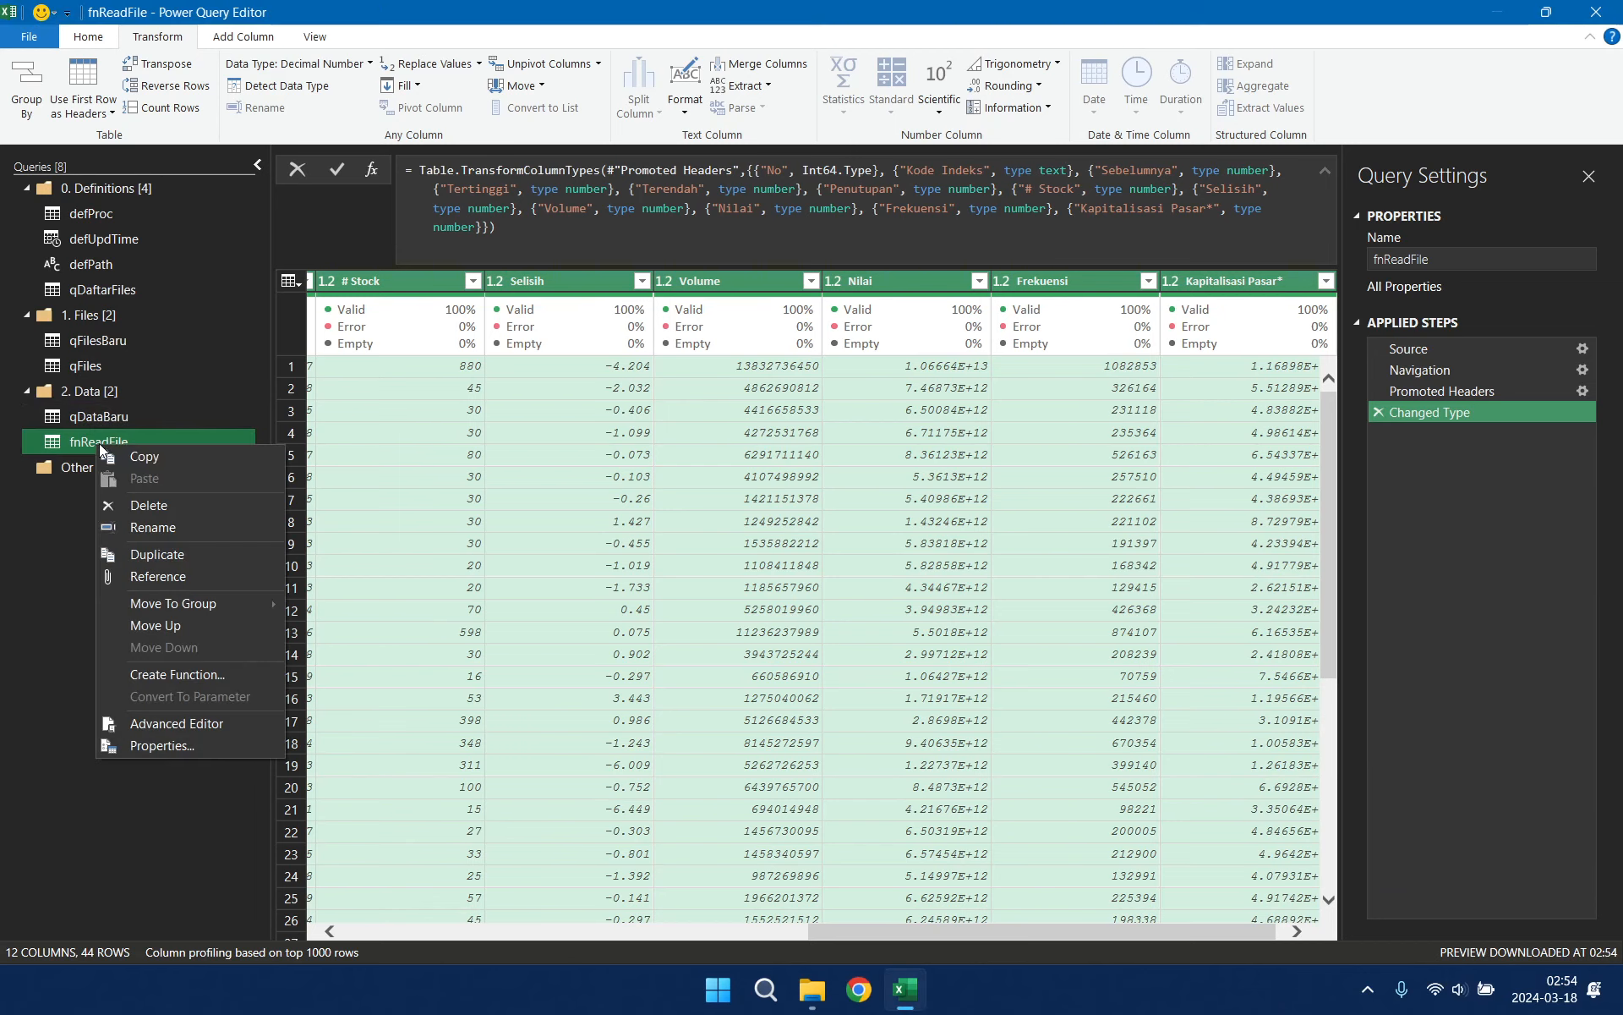
click(176, 723)
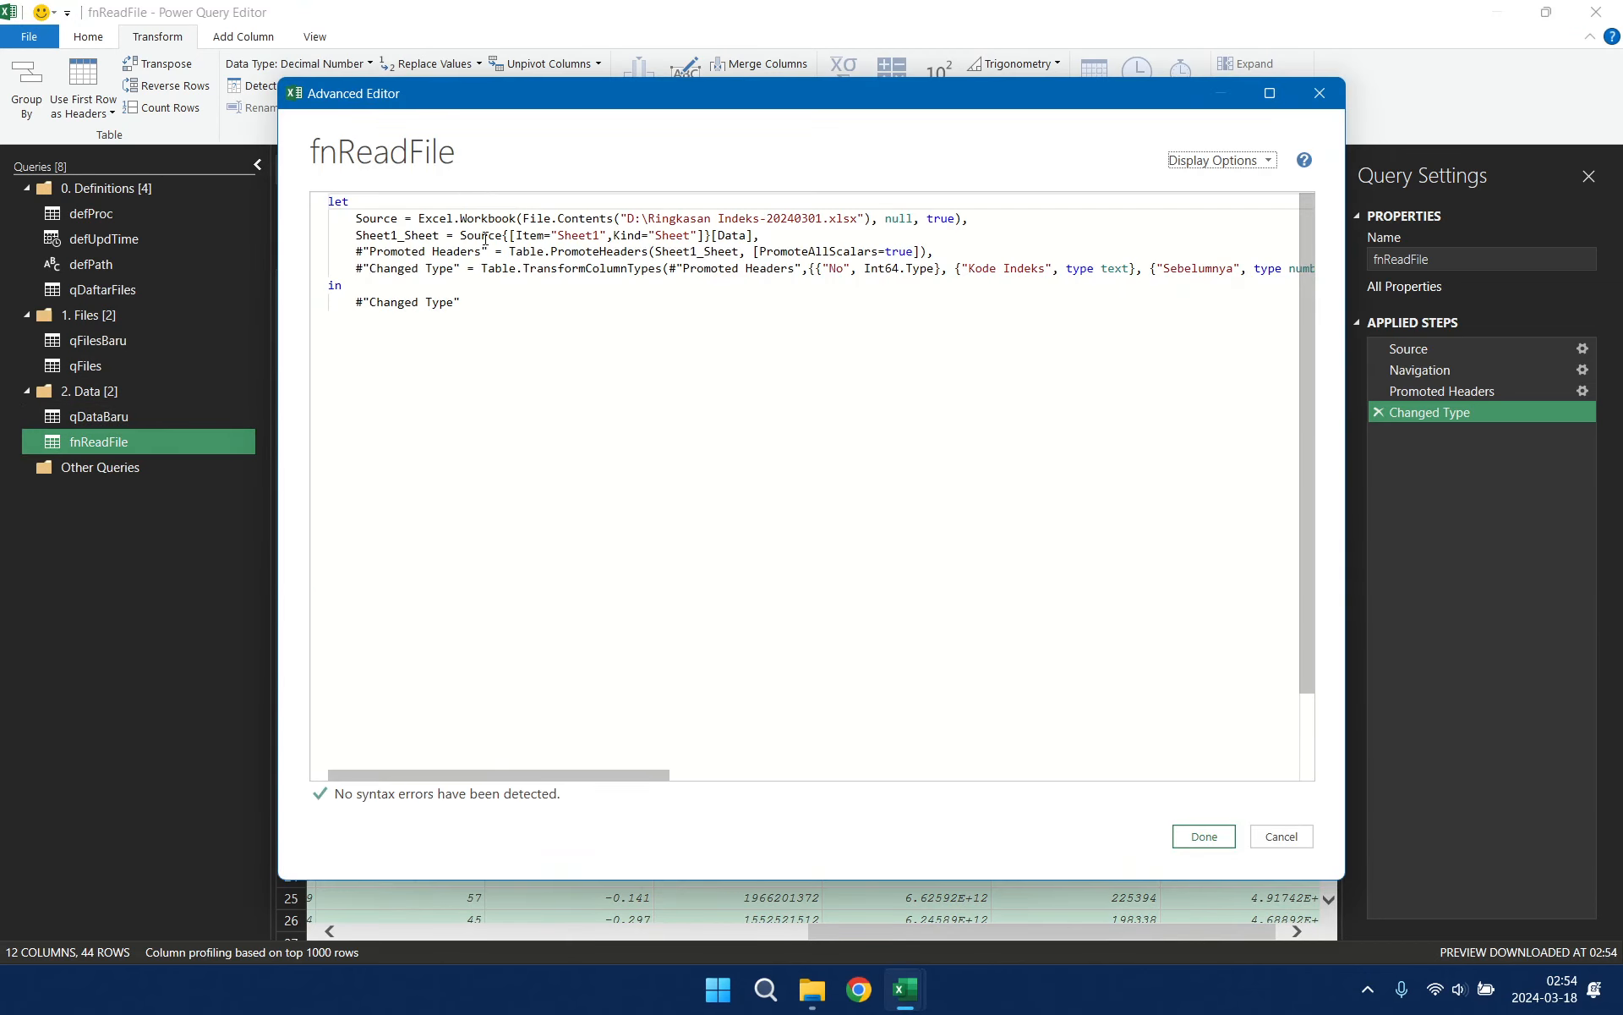
drag(525, 218, 872, 218)
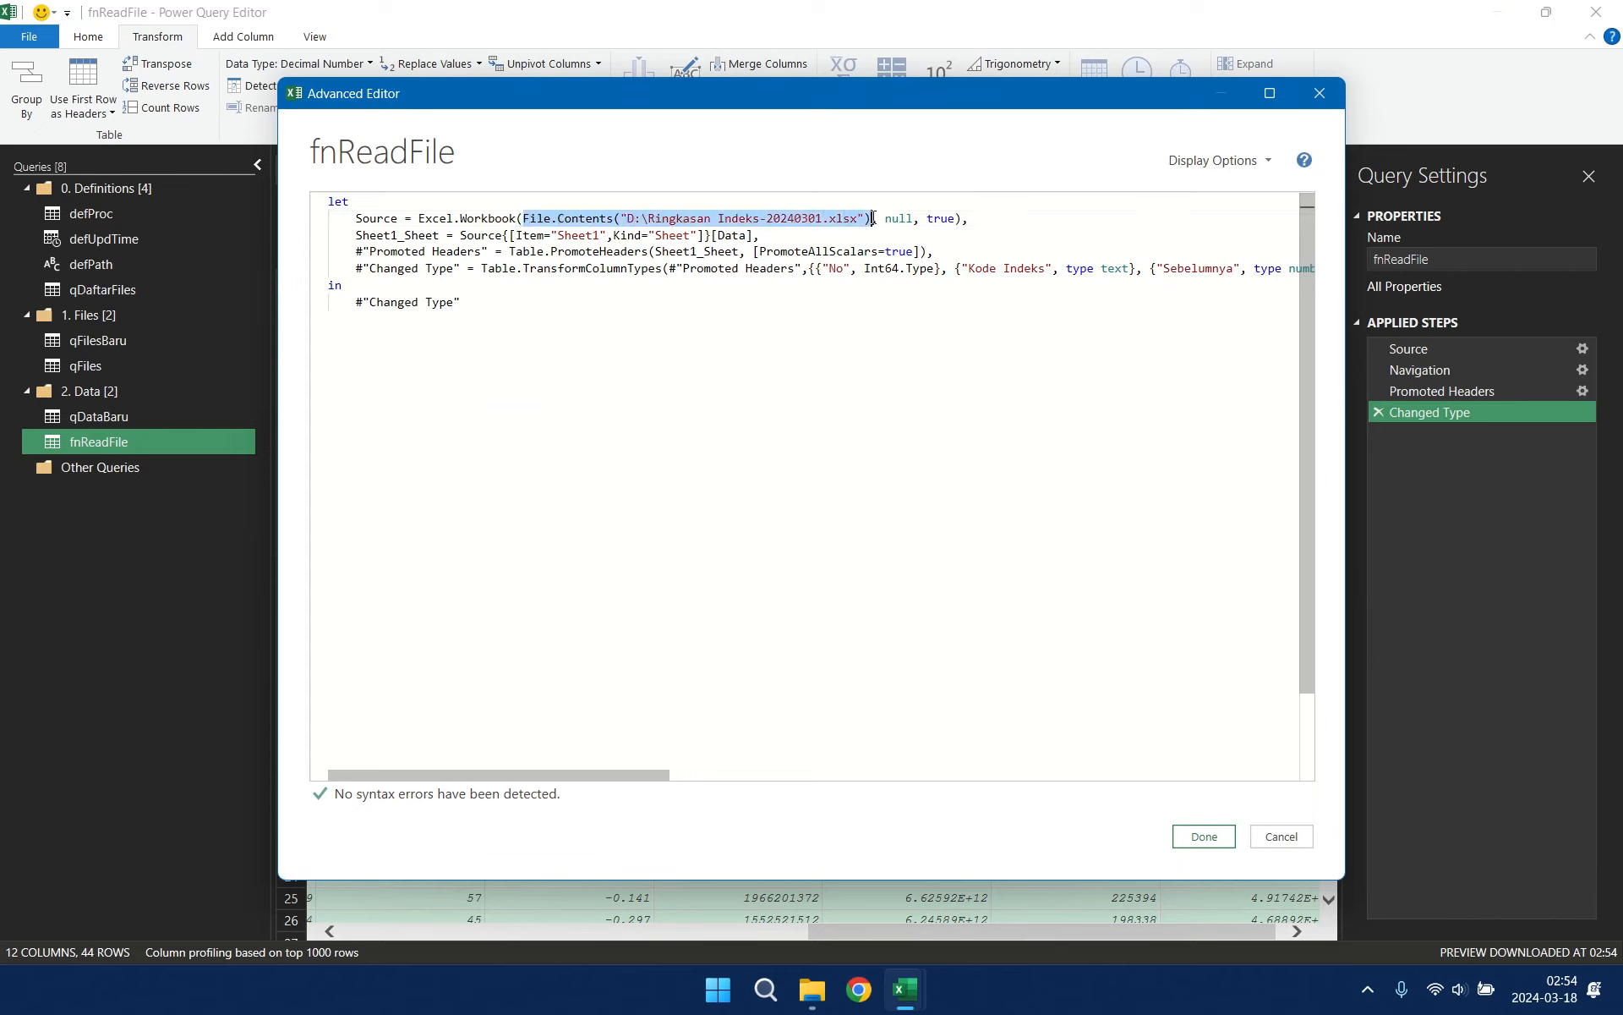
click(330, 203)
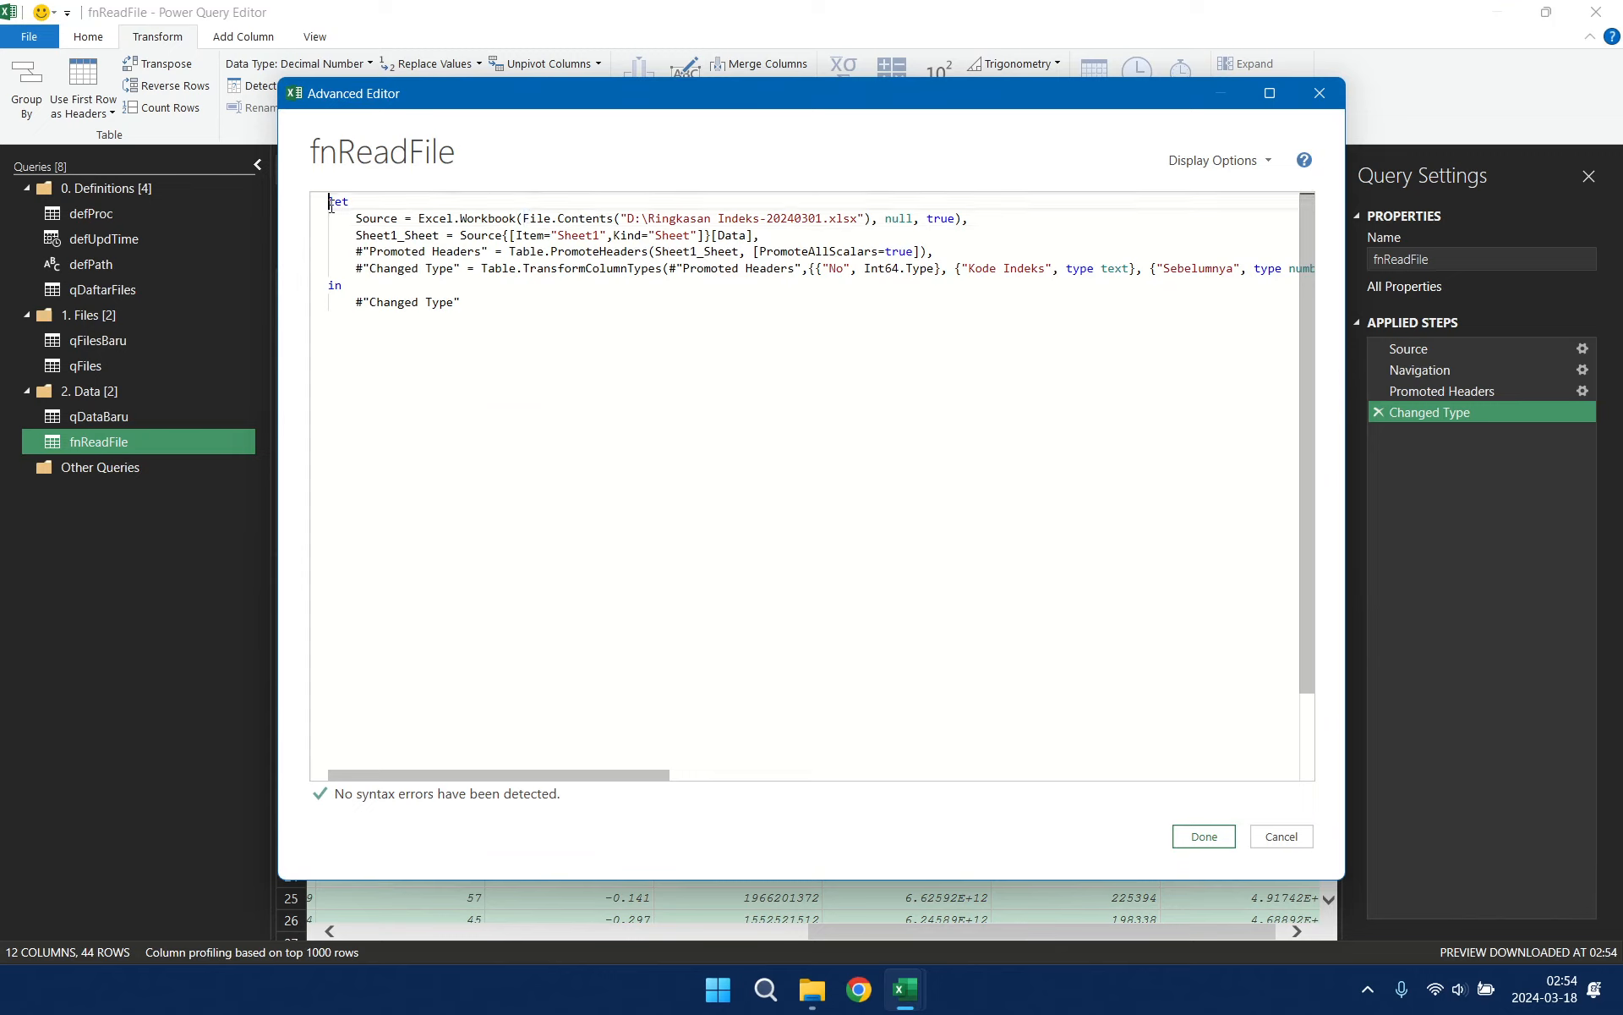
key(Return)
key(Up)
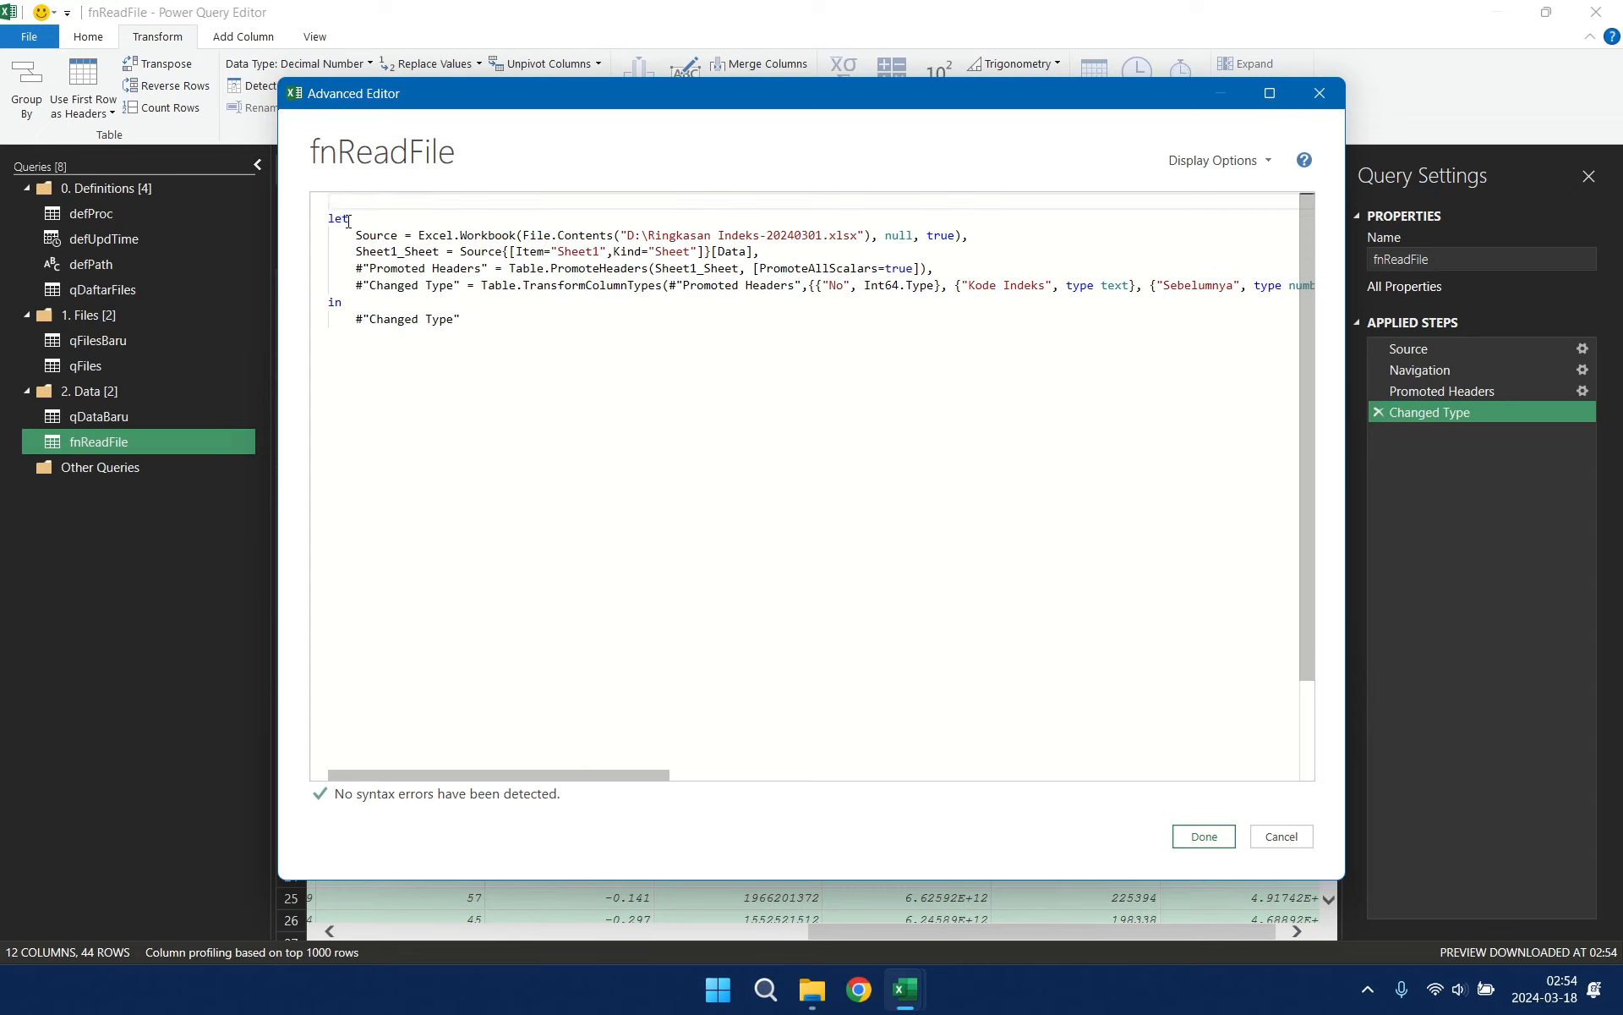
text((file as any))
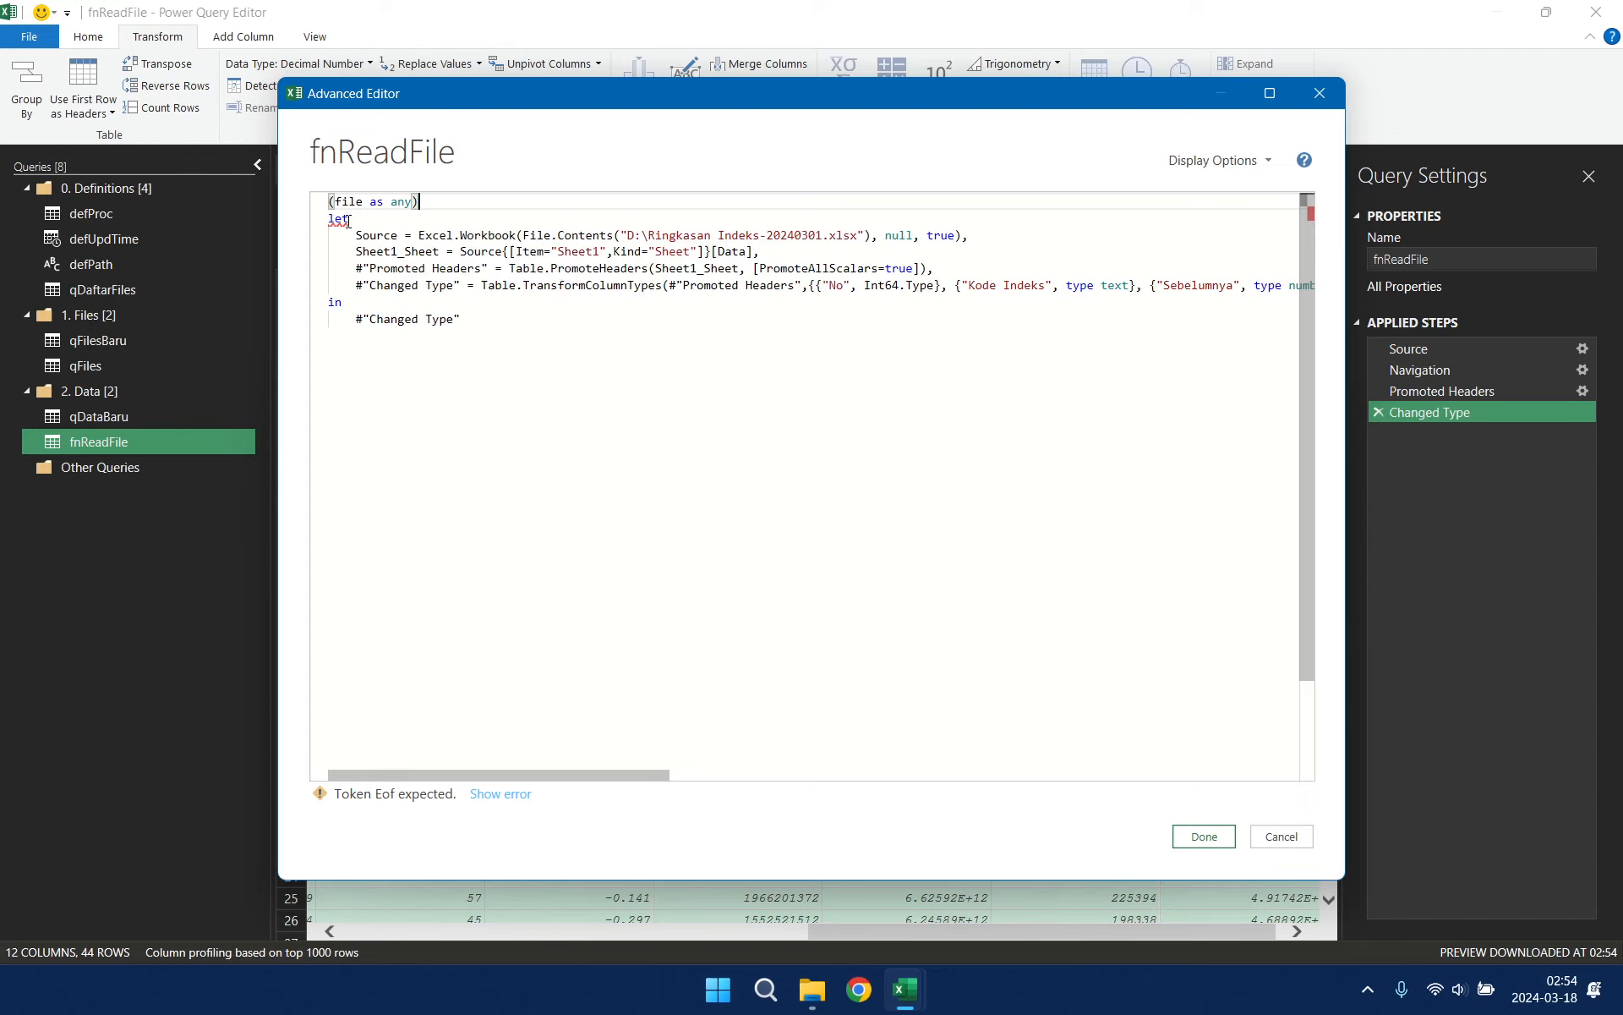
text(=>)
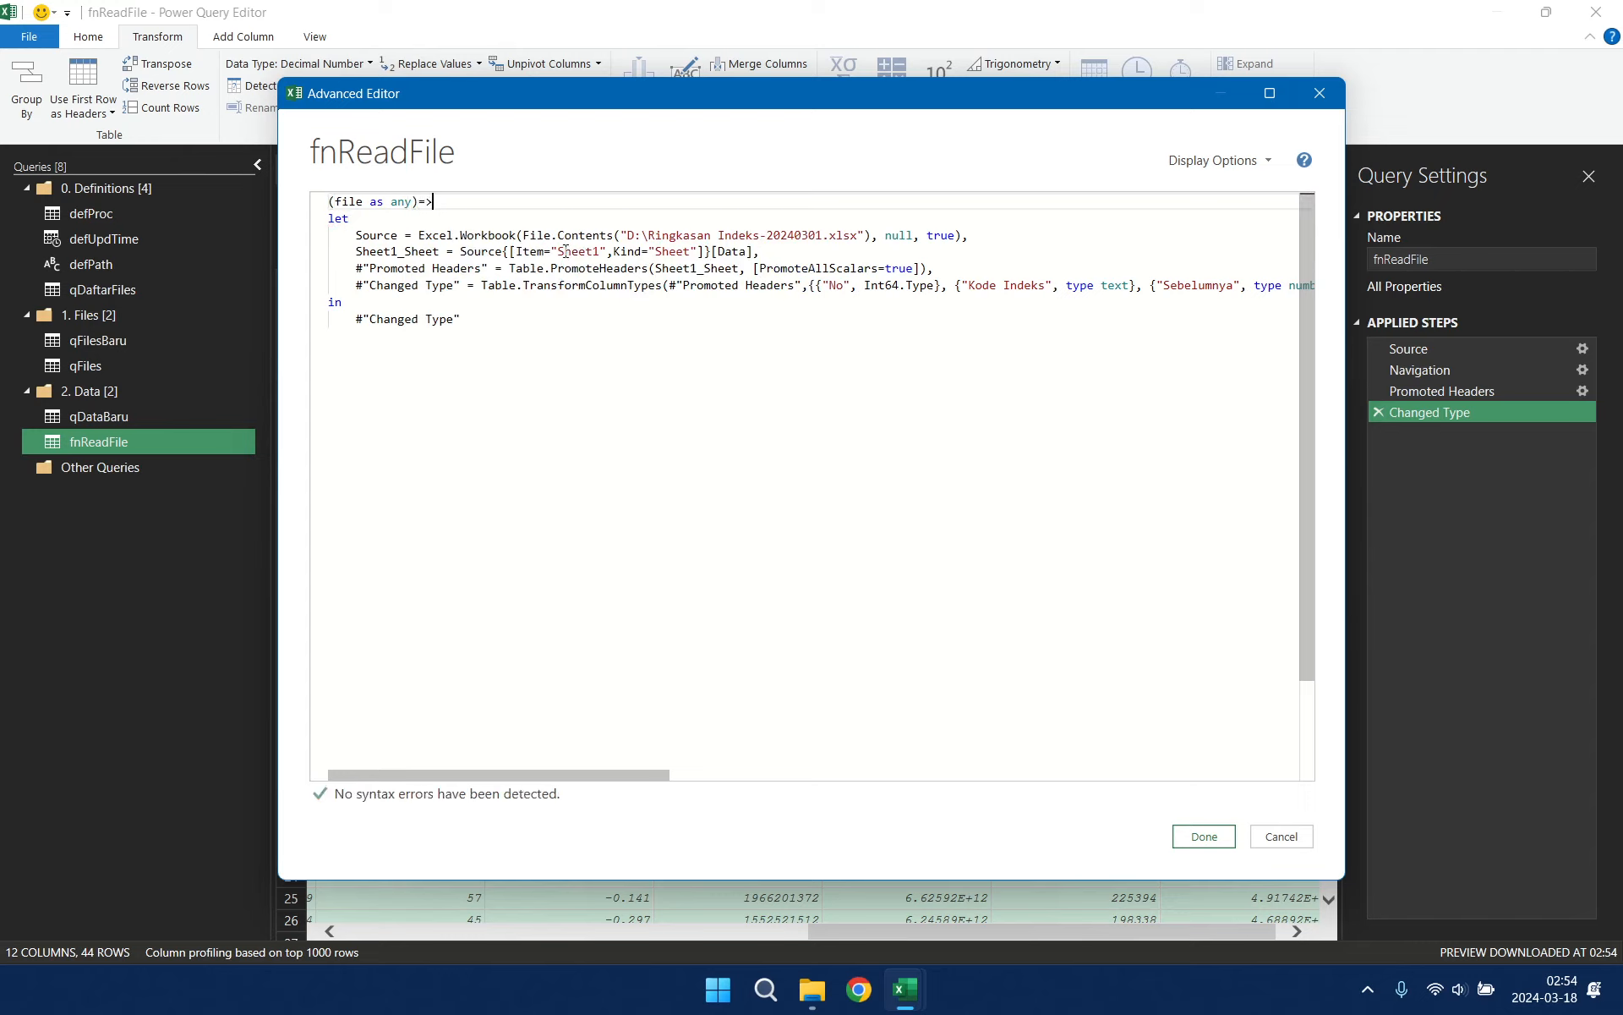
Step: Replace the File.Contents call in the Source line of fnReadFile with the file parameter and move the function to the 0. Definitions group
click(532, 236)
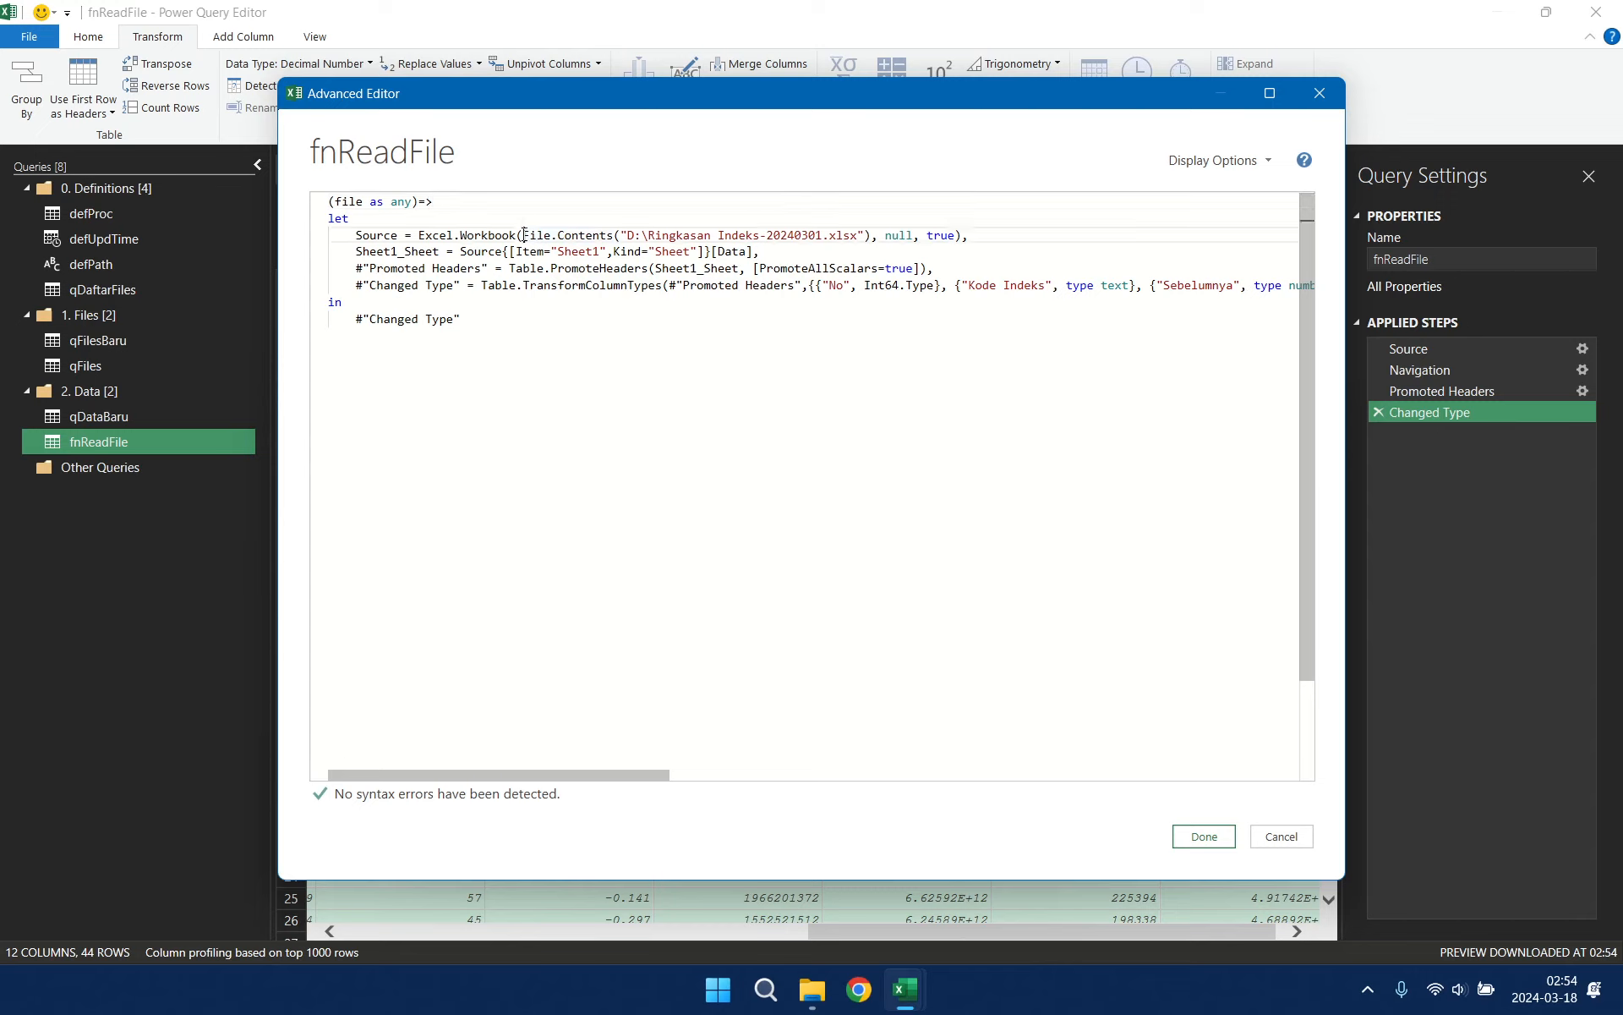
shift+click(873, 242)
text(file)
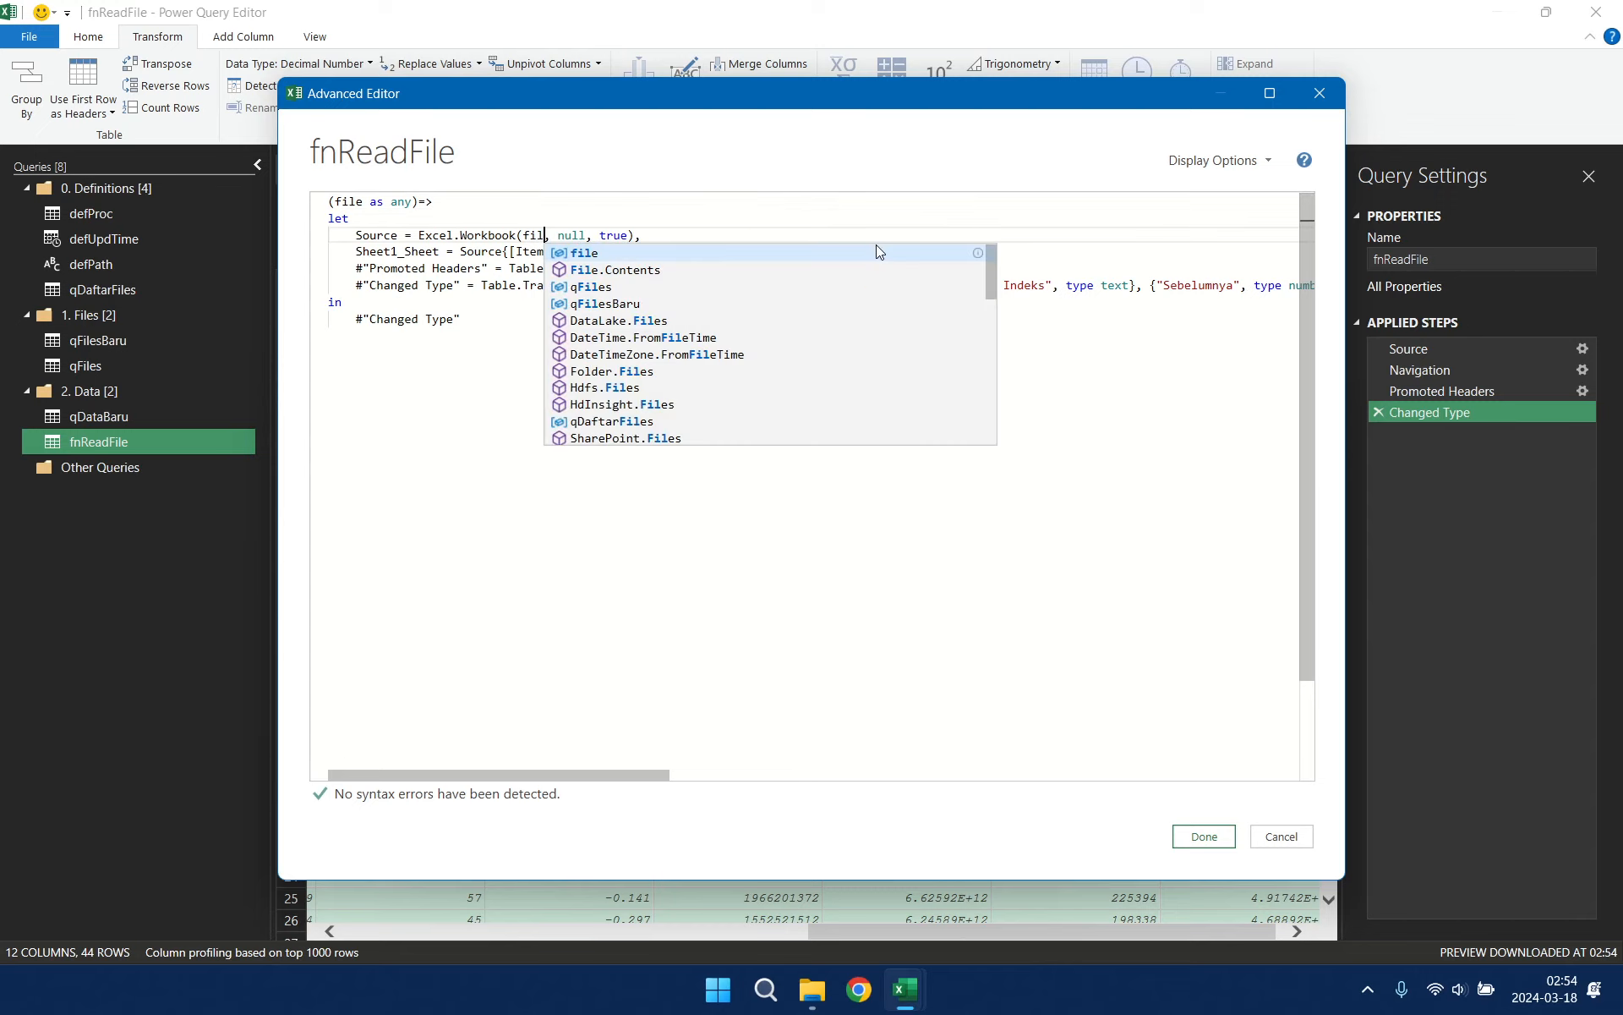
click(1204, 836)
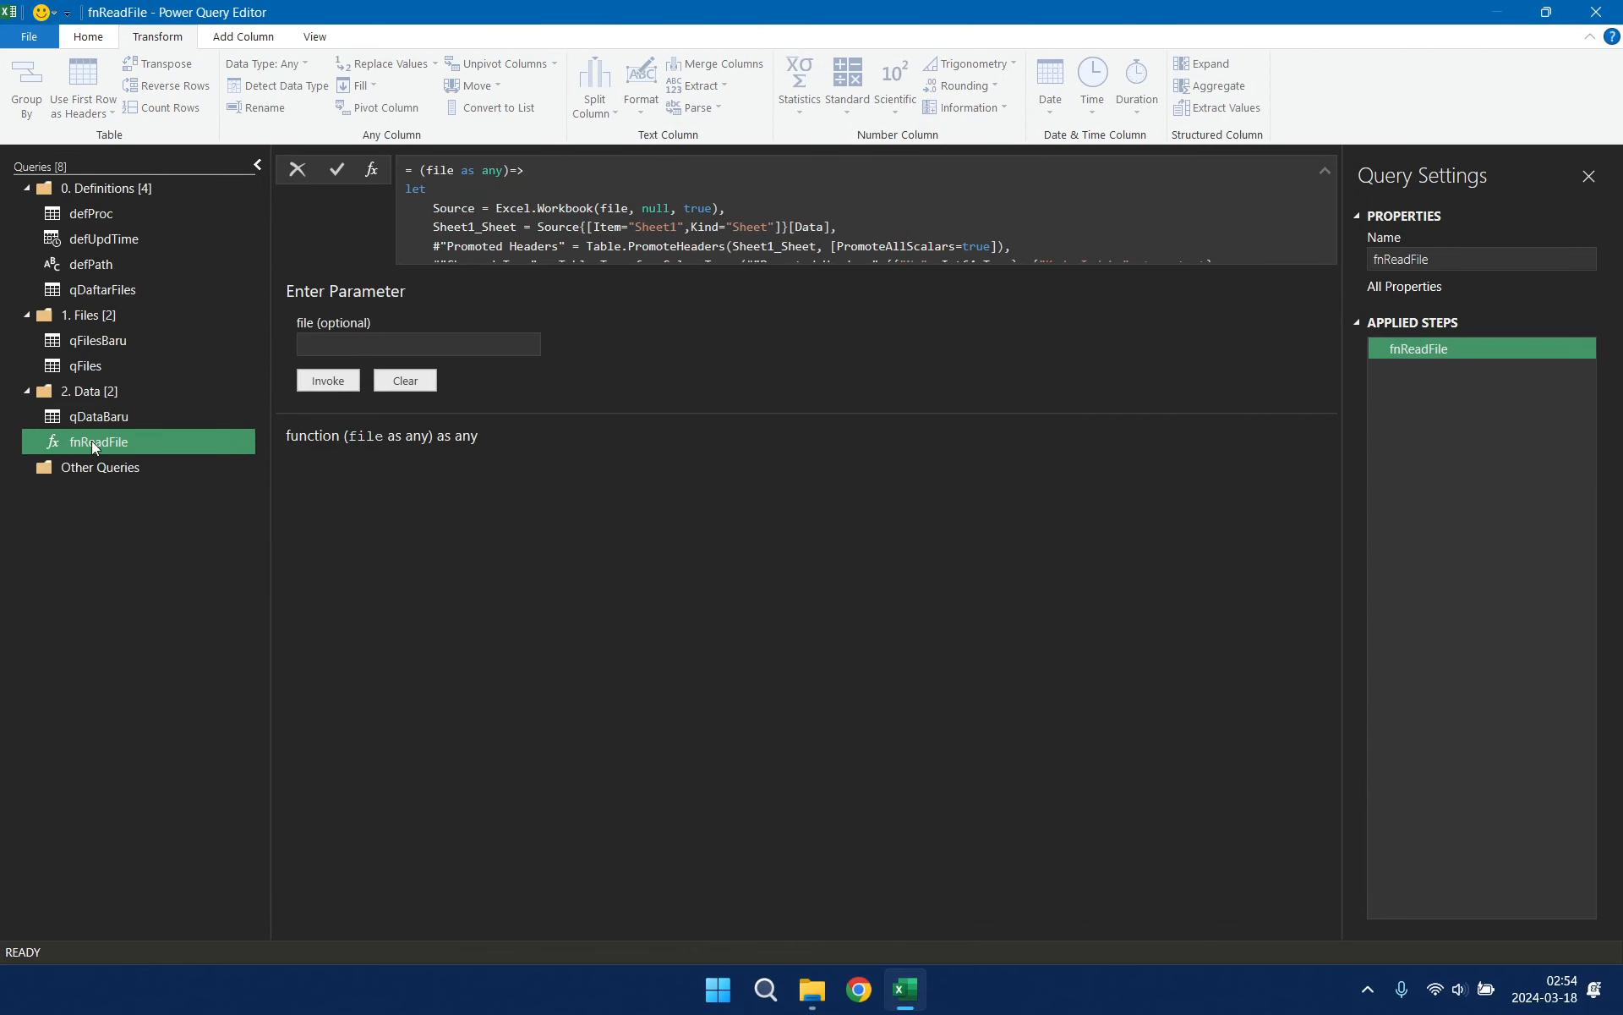
drag(103, 443, 128, 281)
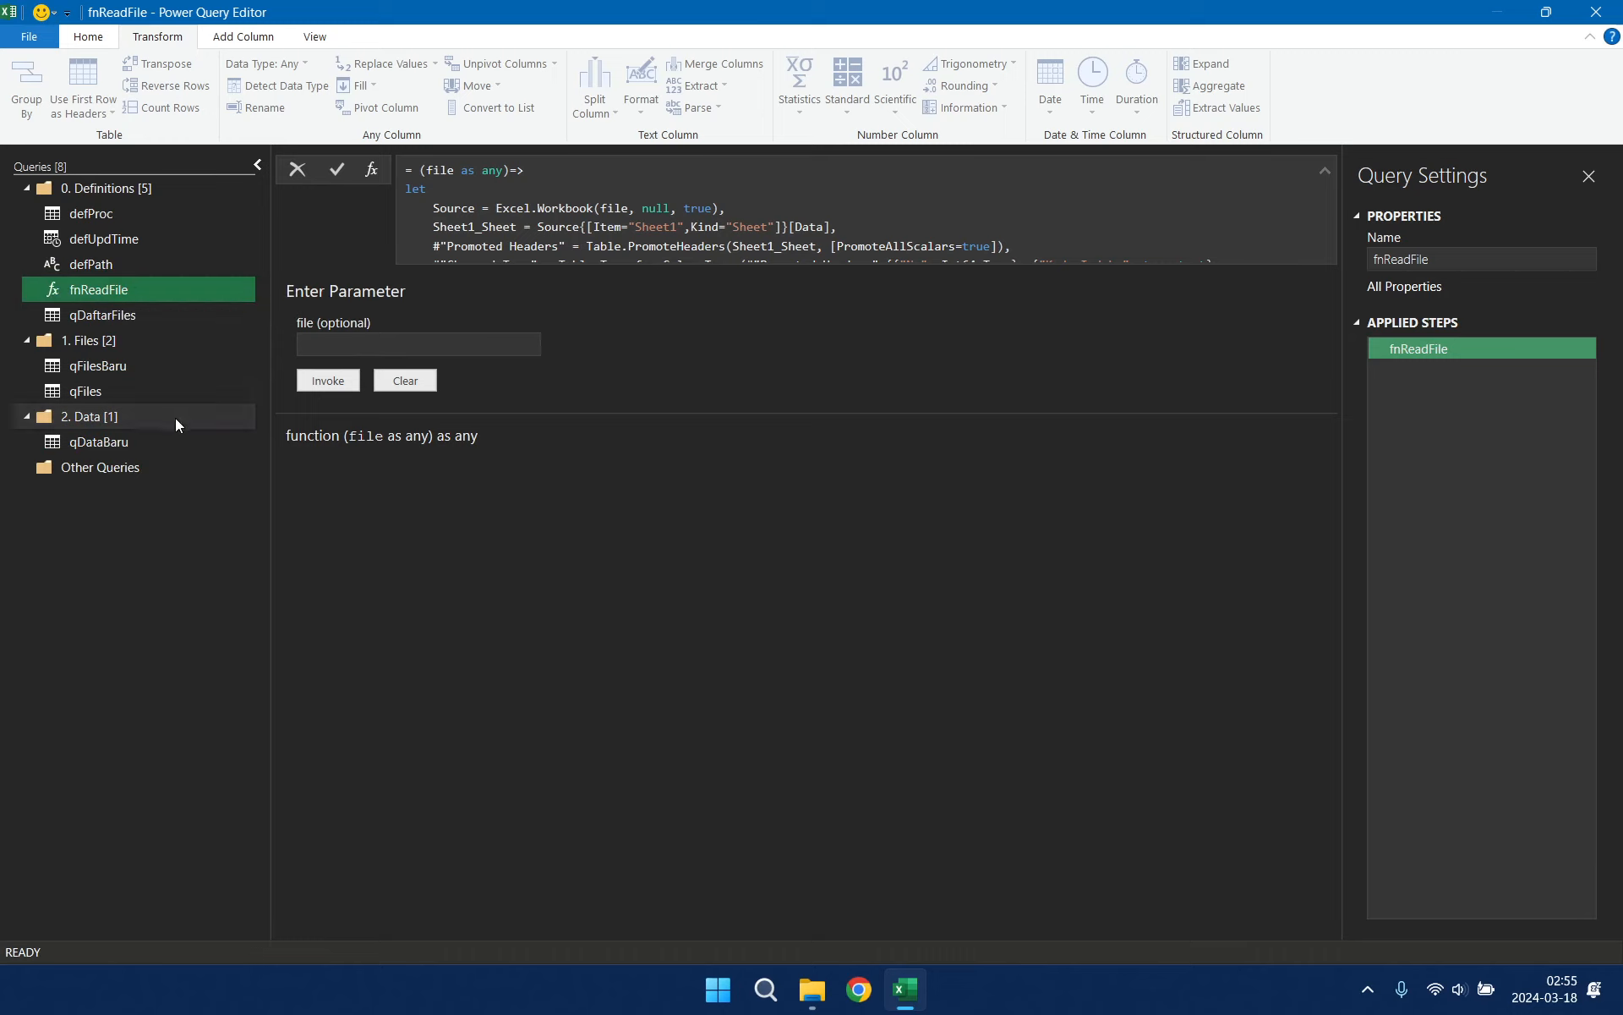
Step: Invoke the fnReadFile function in qDataBaru as a new column named data, passing the Content column as file, and preview the first file's table
click(154, 443)
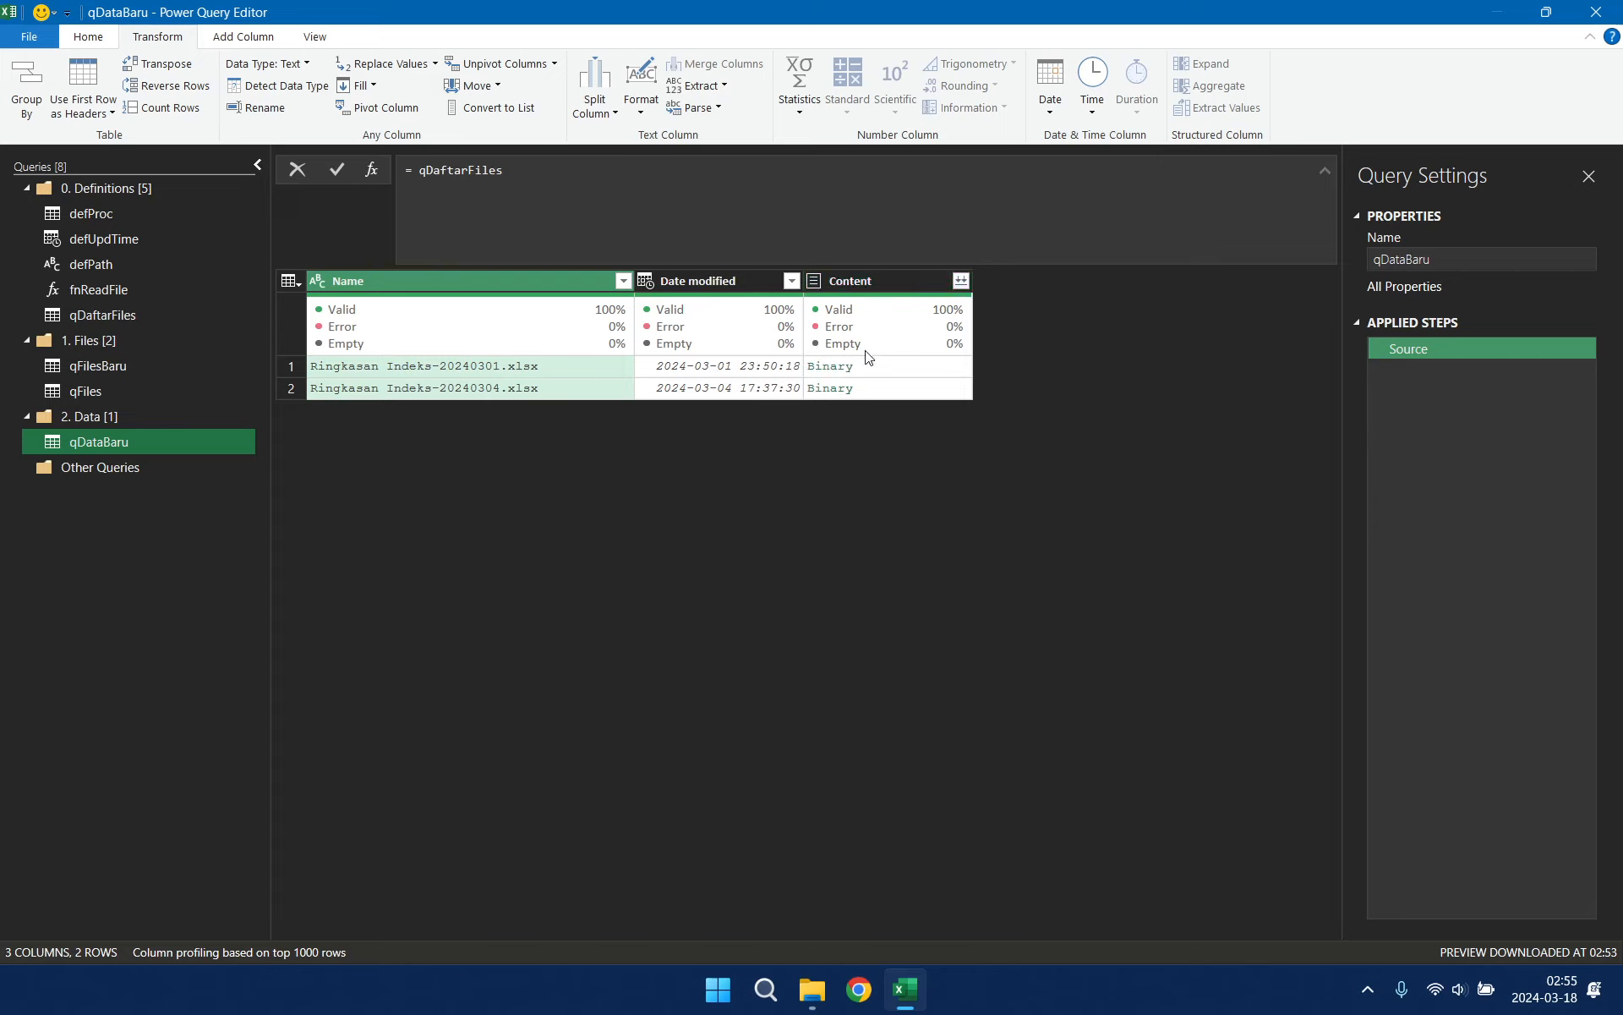
click(268, 37)
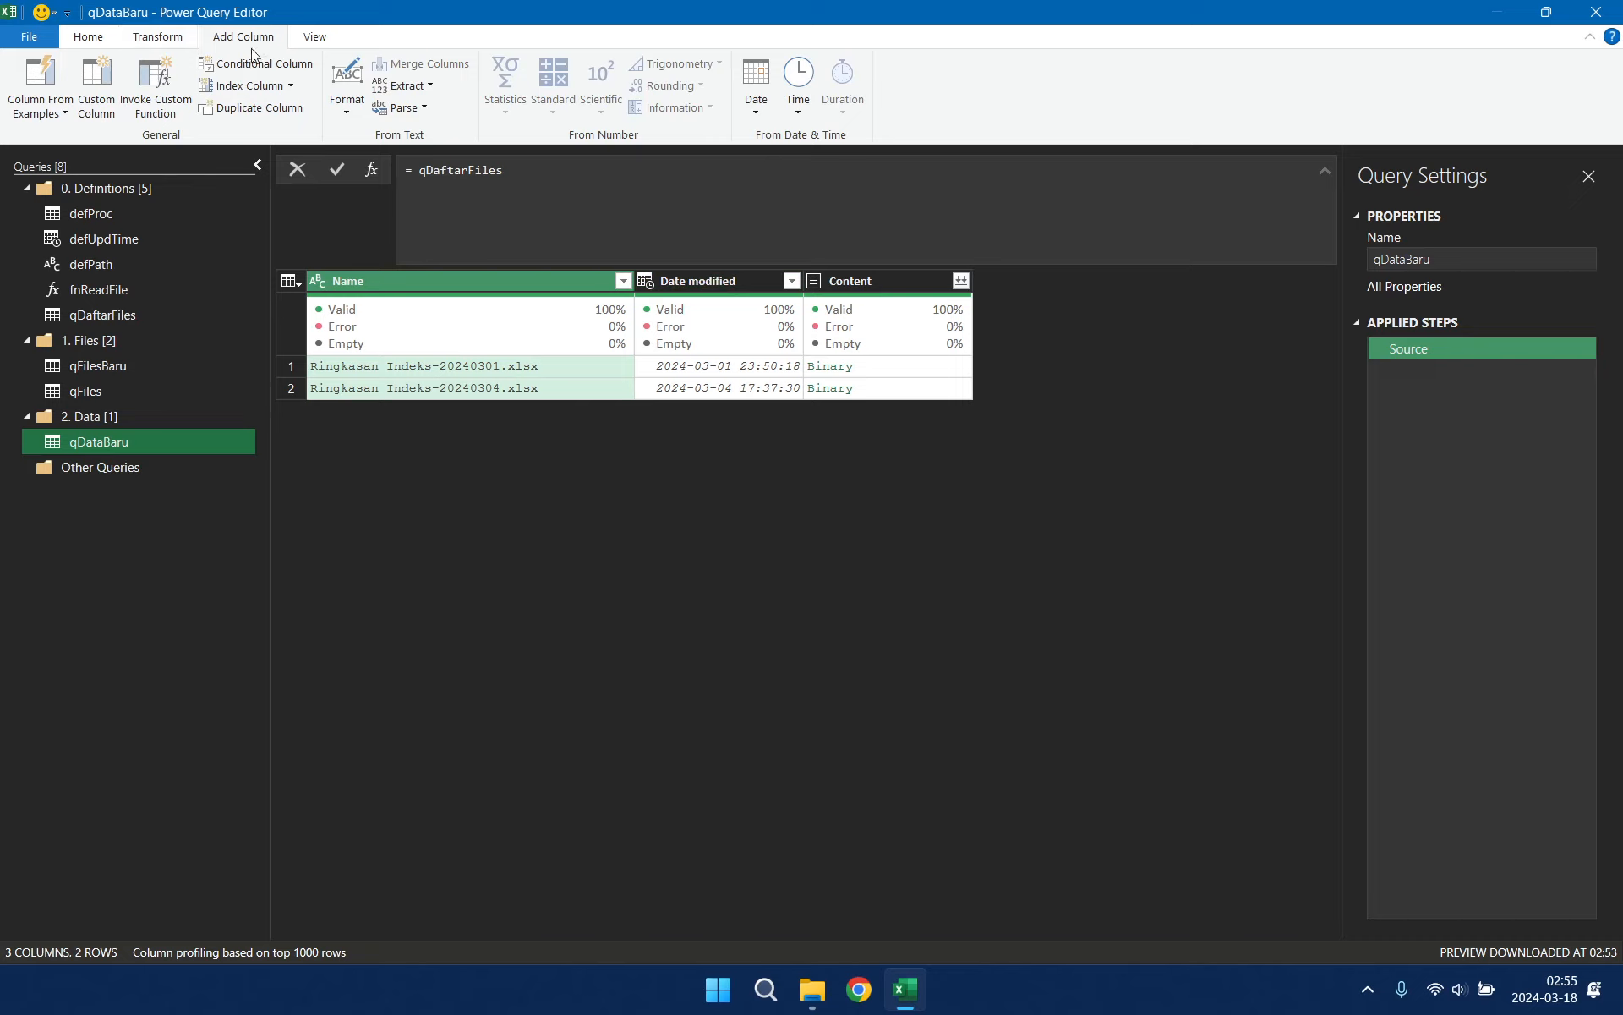
click(155, 108)
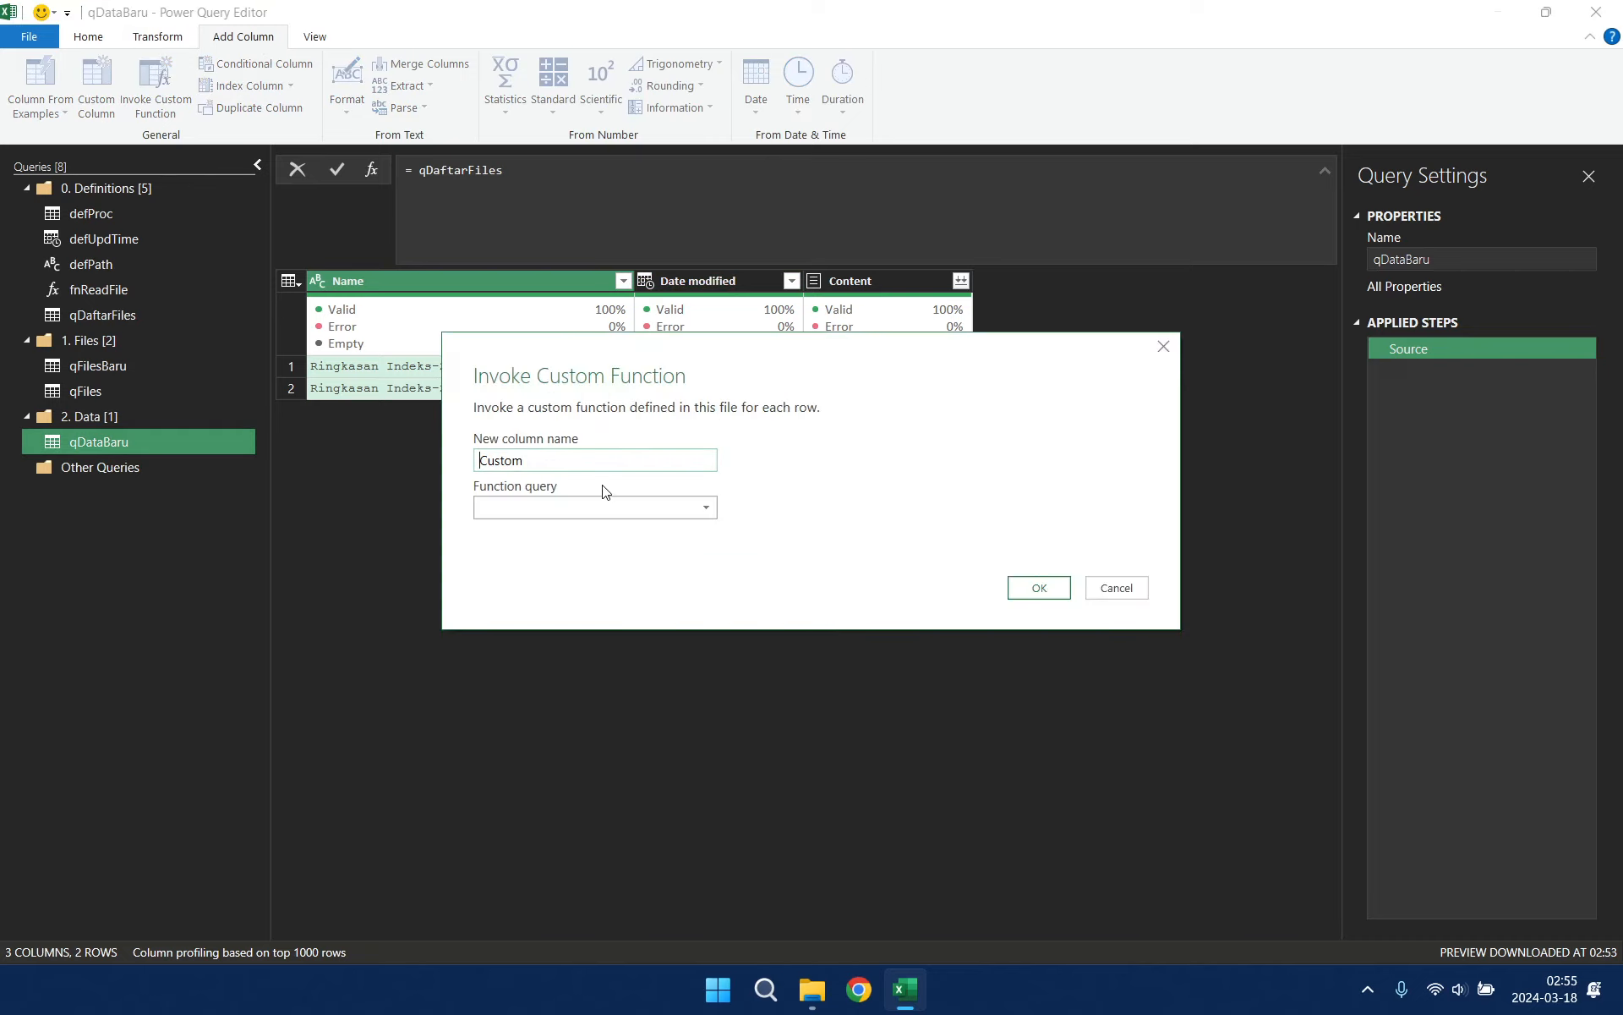
double_click(551, 459)
text(data)
click(531, 527)
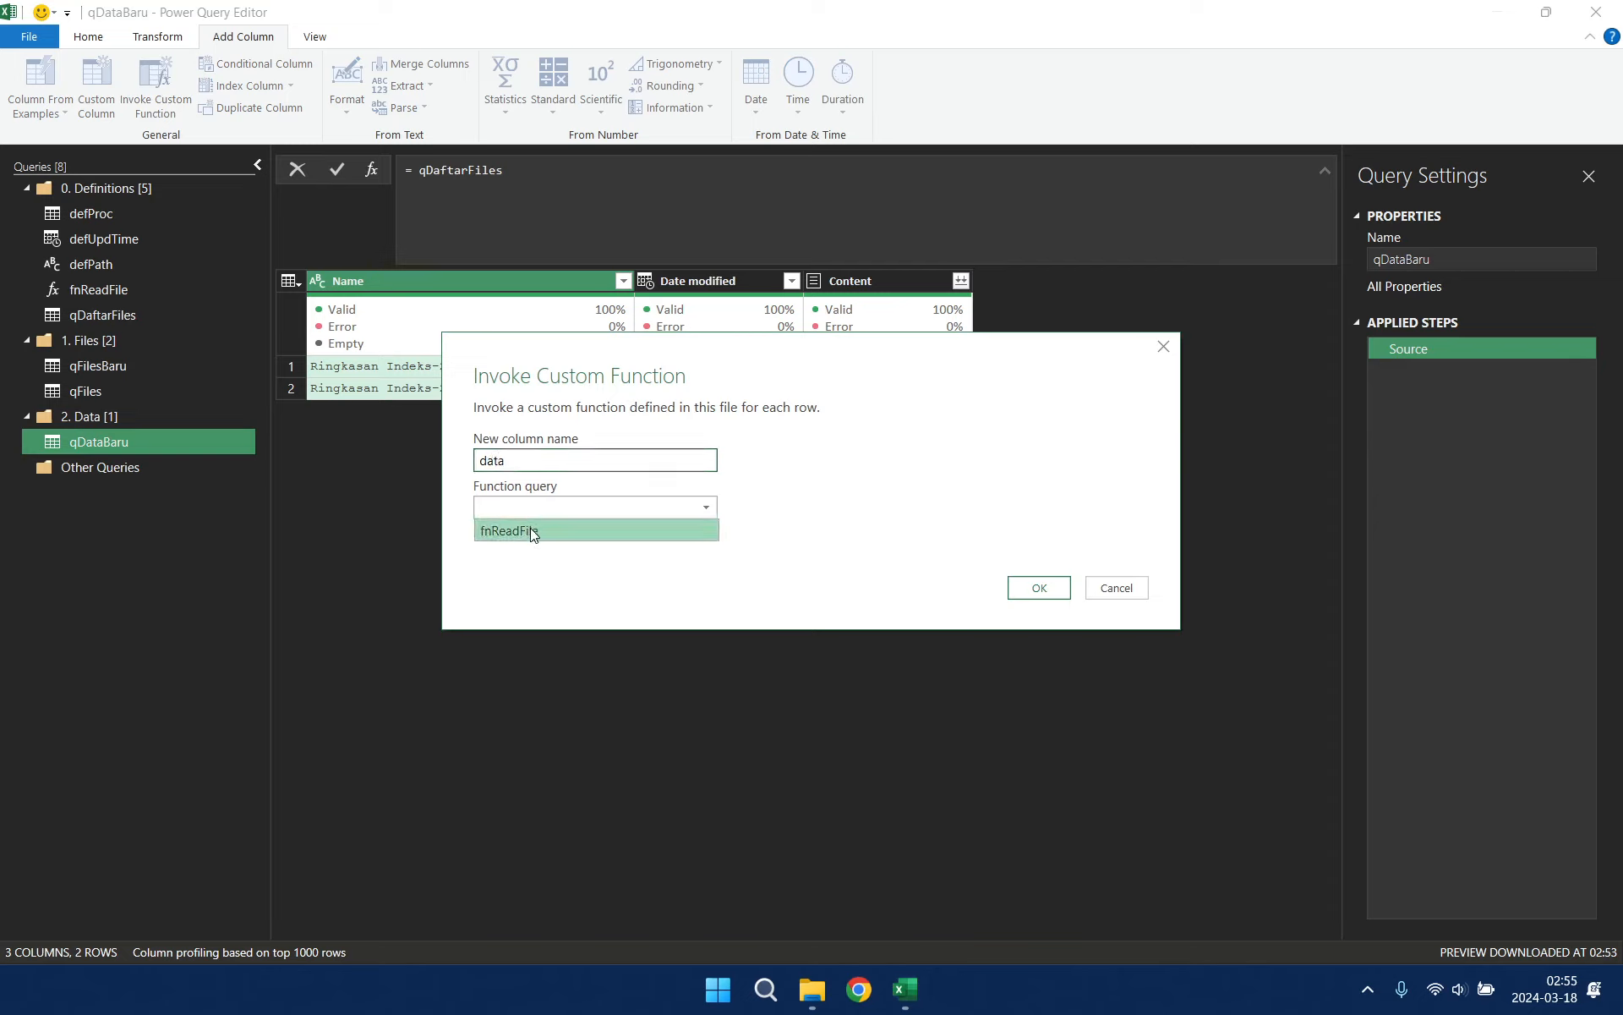
click(500, 554)
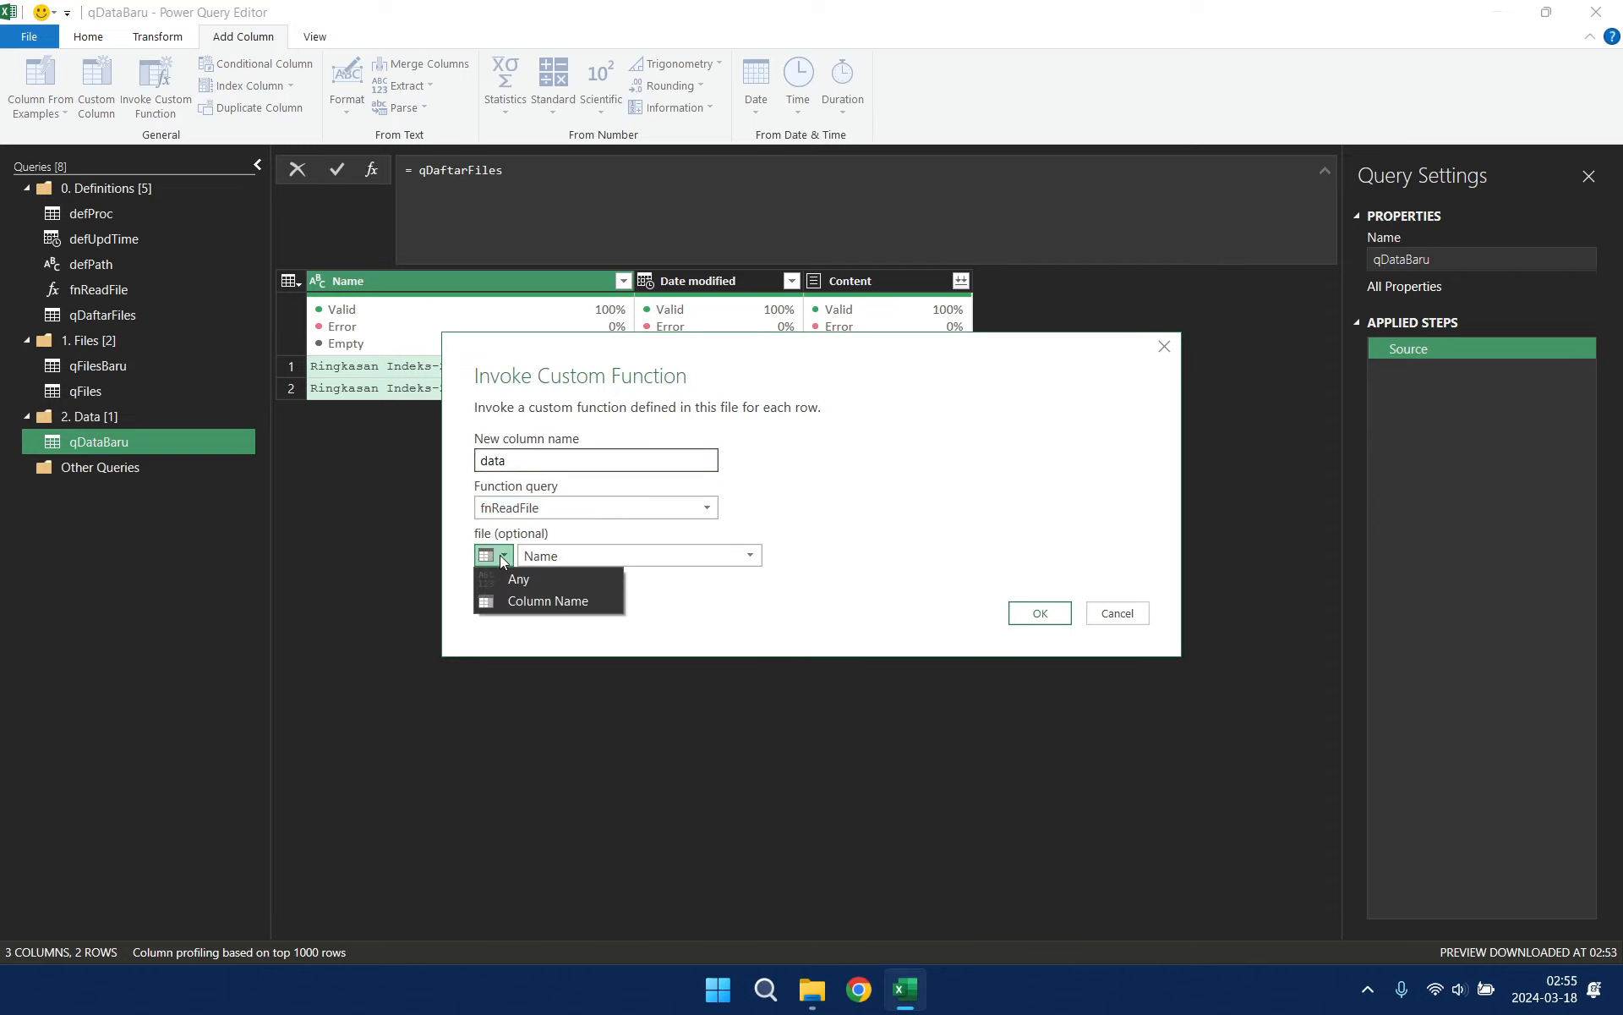
click(515, 601)
click(602, 554)
click(582, 620)
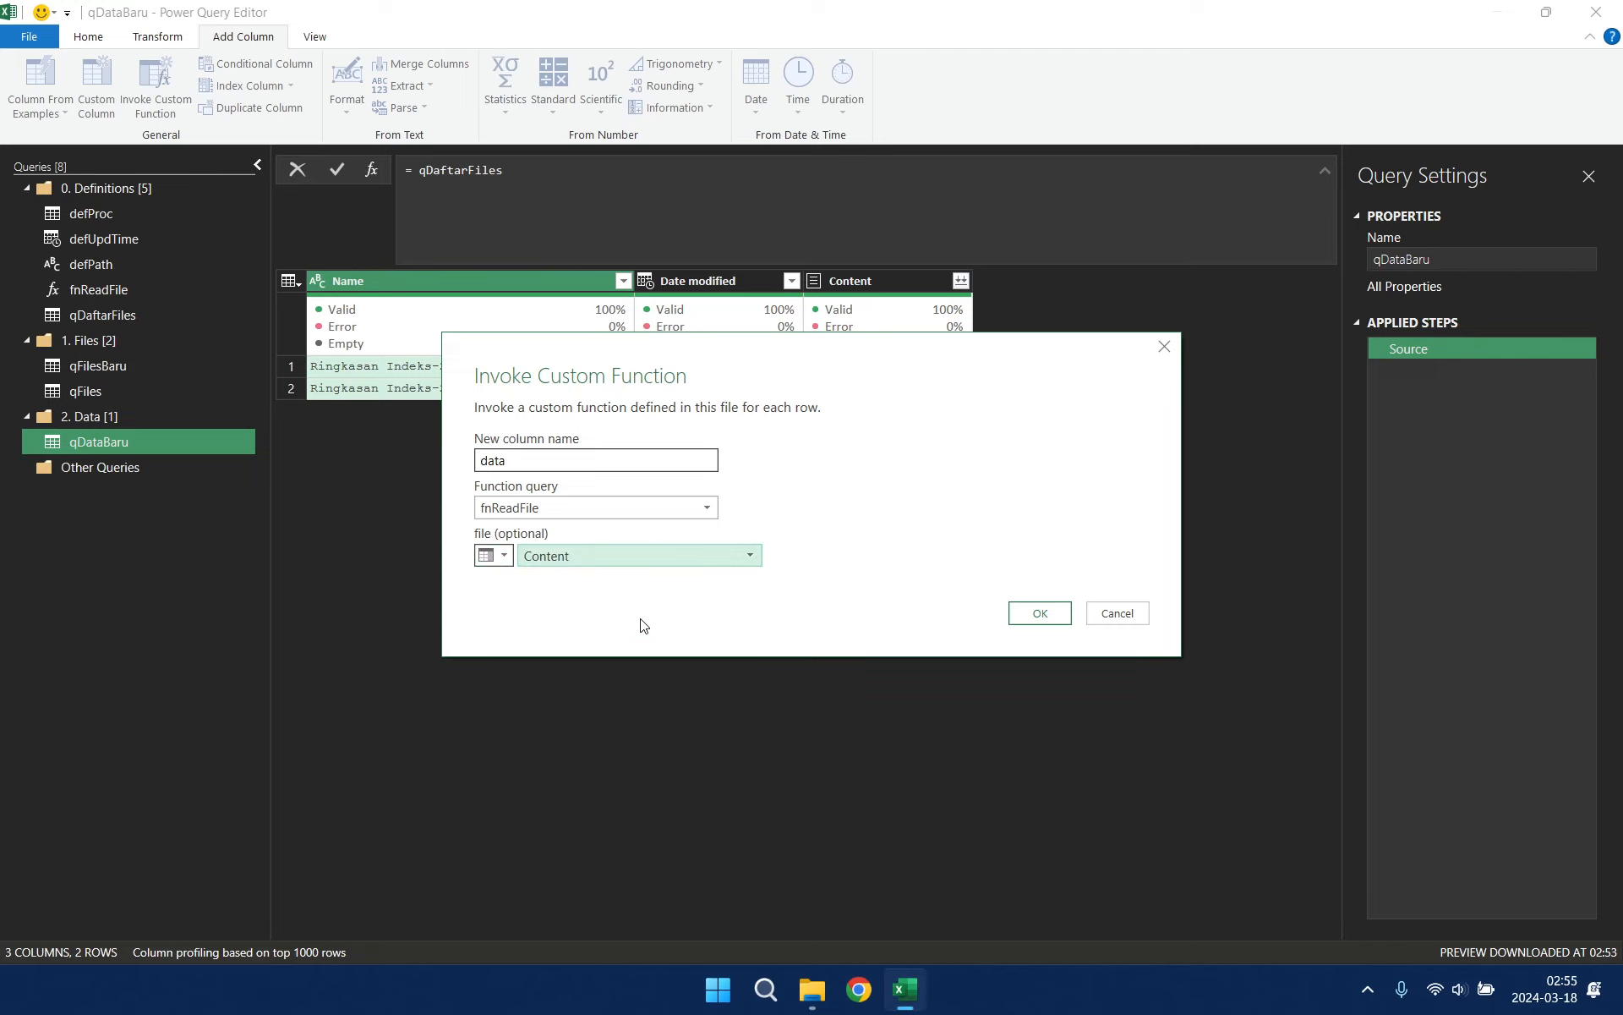
click(1040, 615)
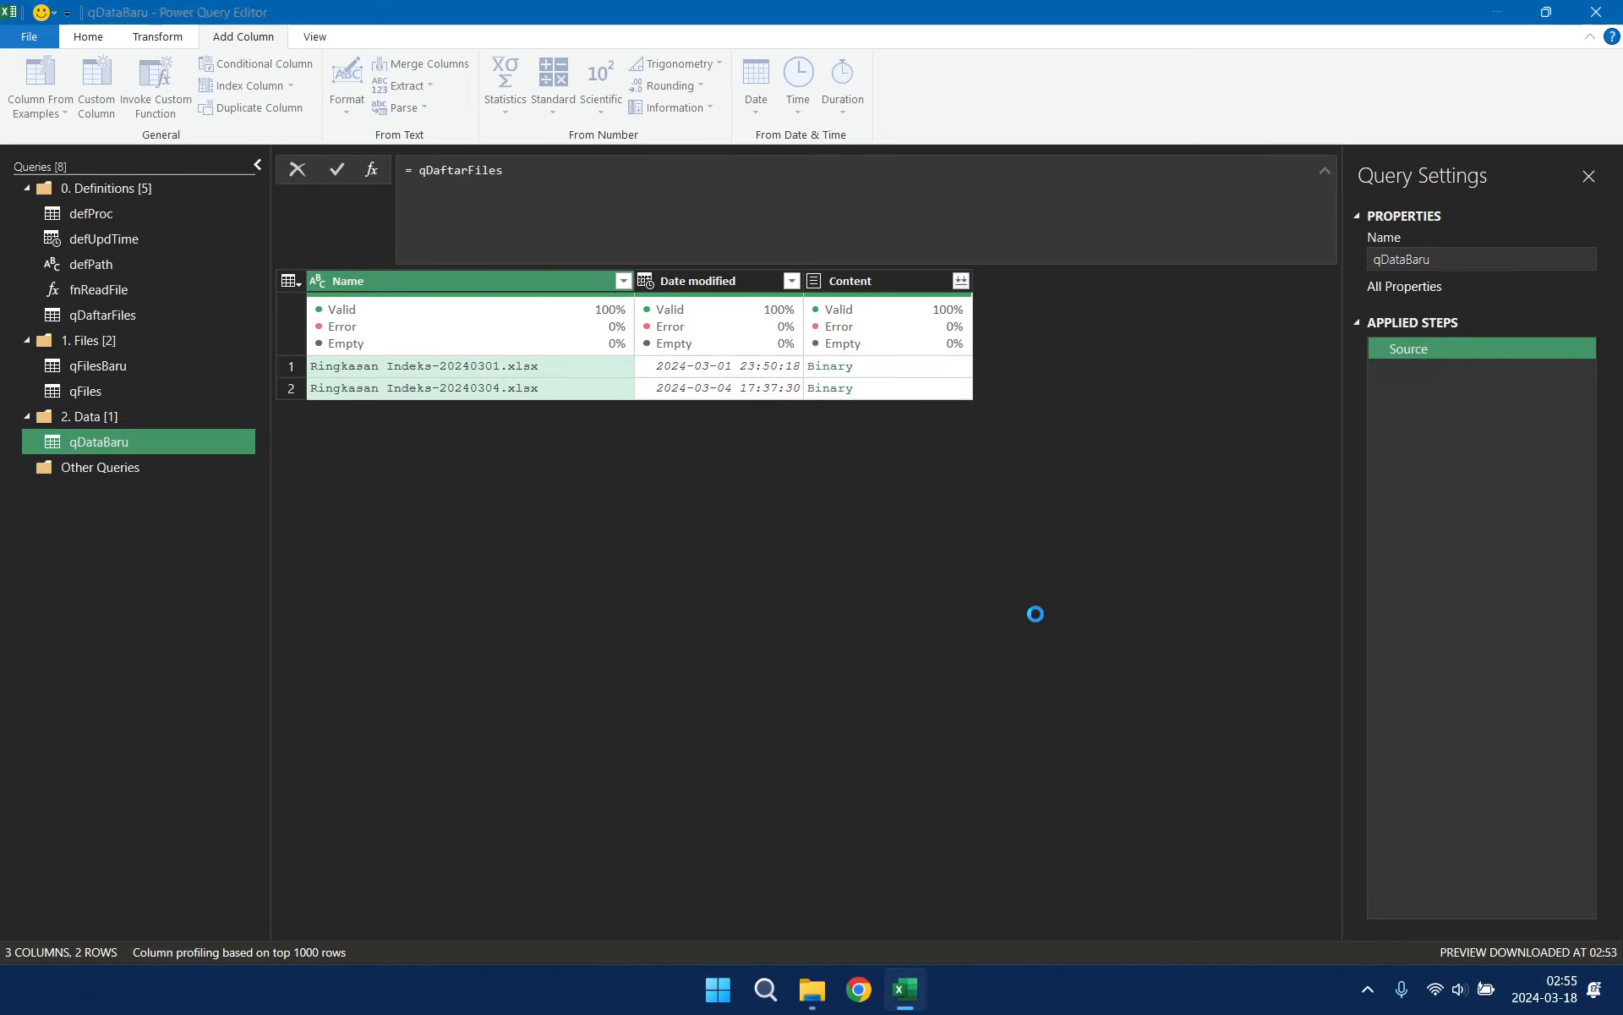
click(1133, 366)
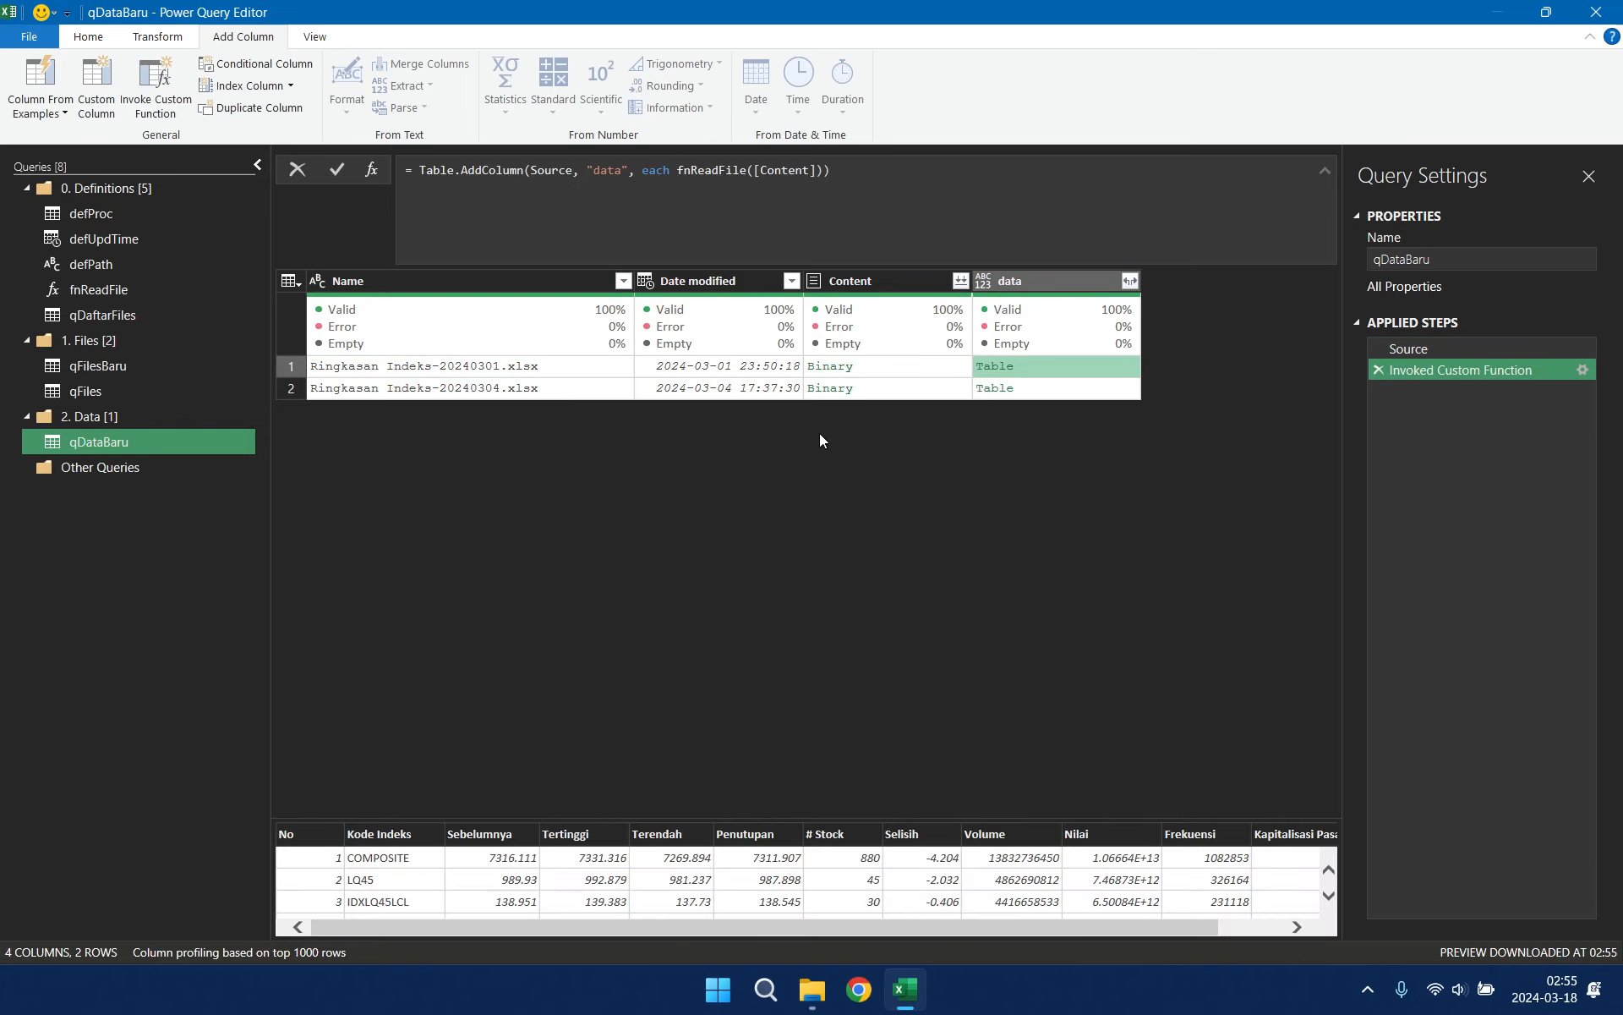
Step: Remove all columns of qDataBaru except Name and data
click(545, 284)
ctrl+click(1067, 282)
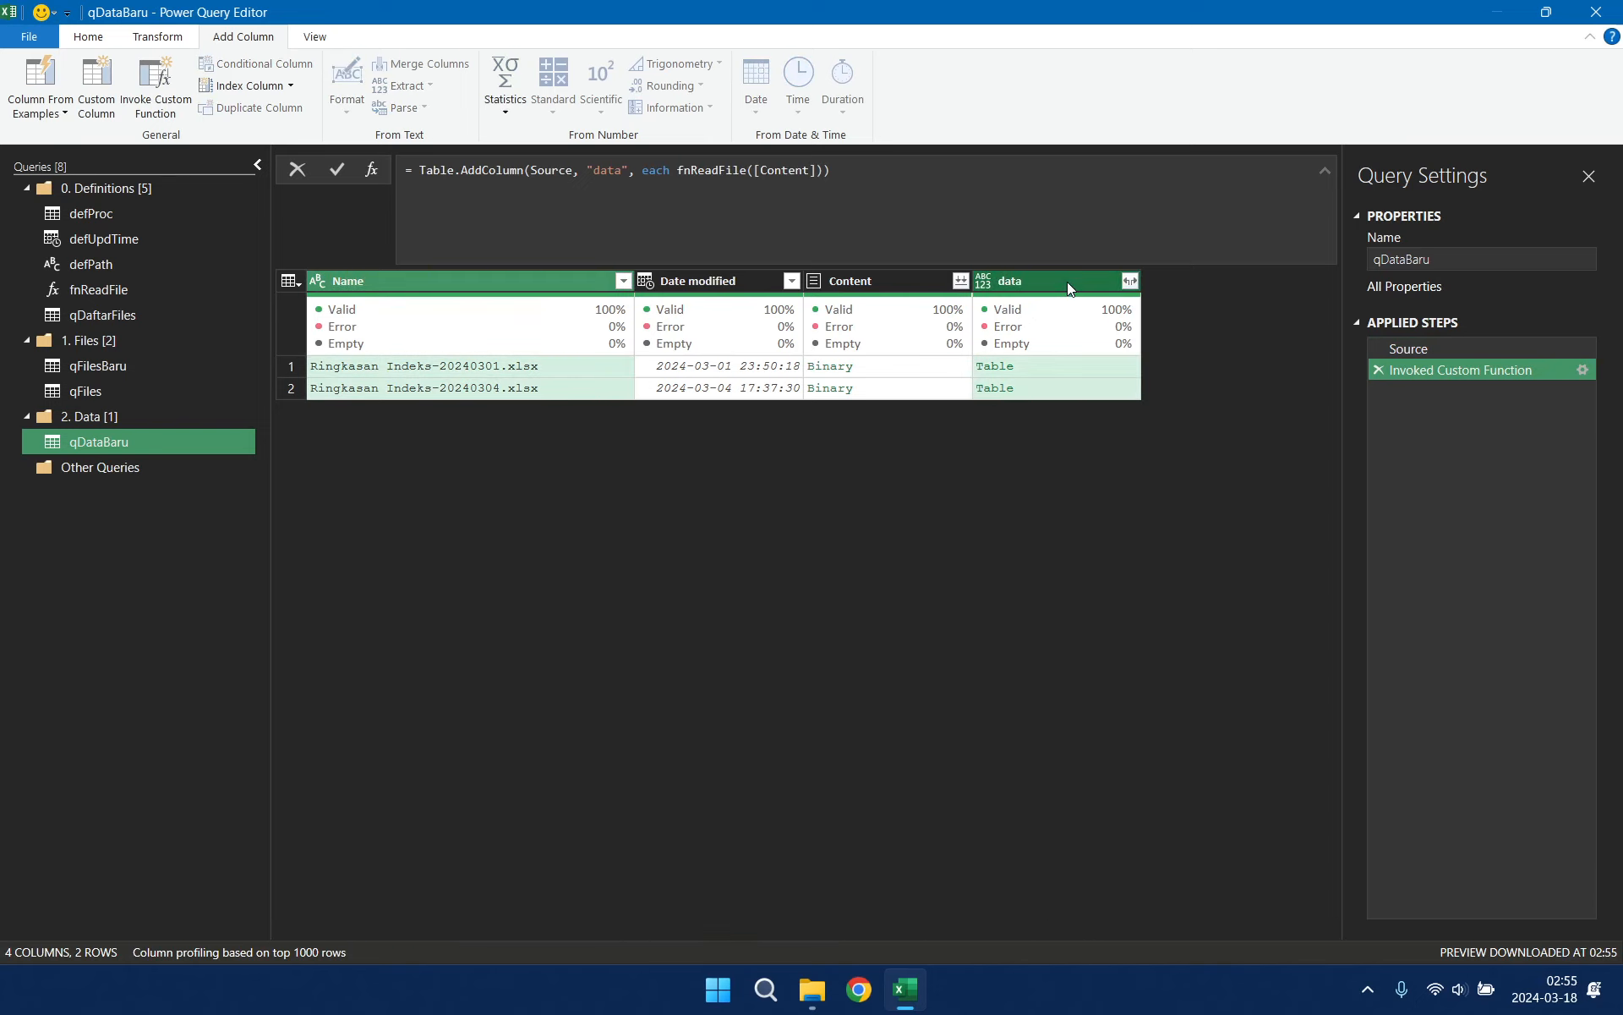
right_click(1067, 282)
click(1184, 343)
Step: Expand the data column into all of its columns, without the original column name as prefix
click(792, 281)
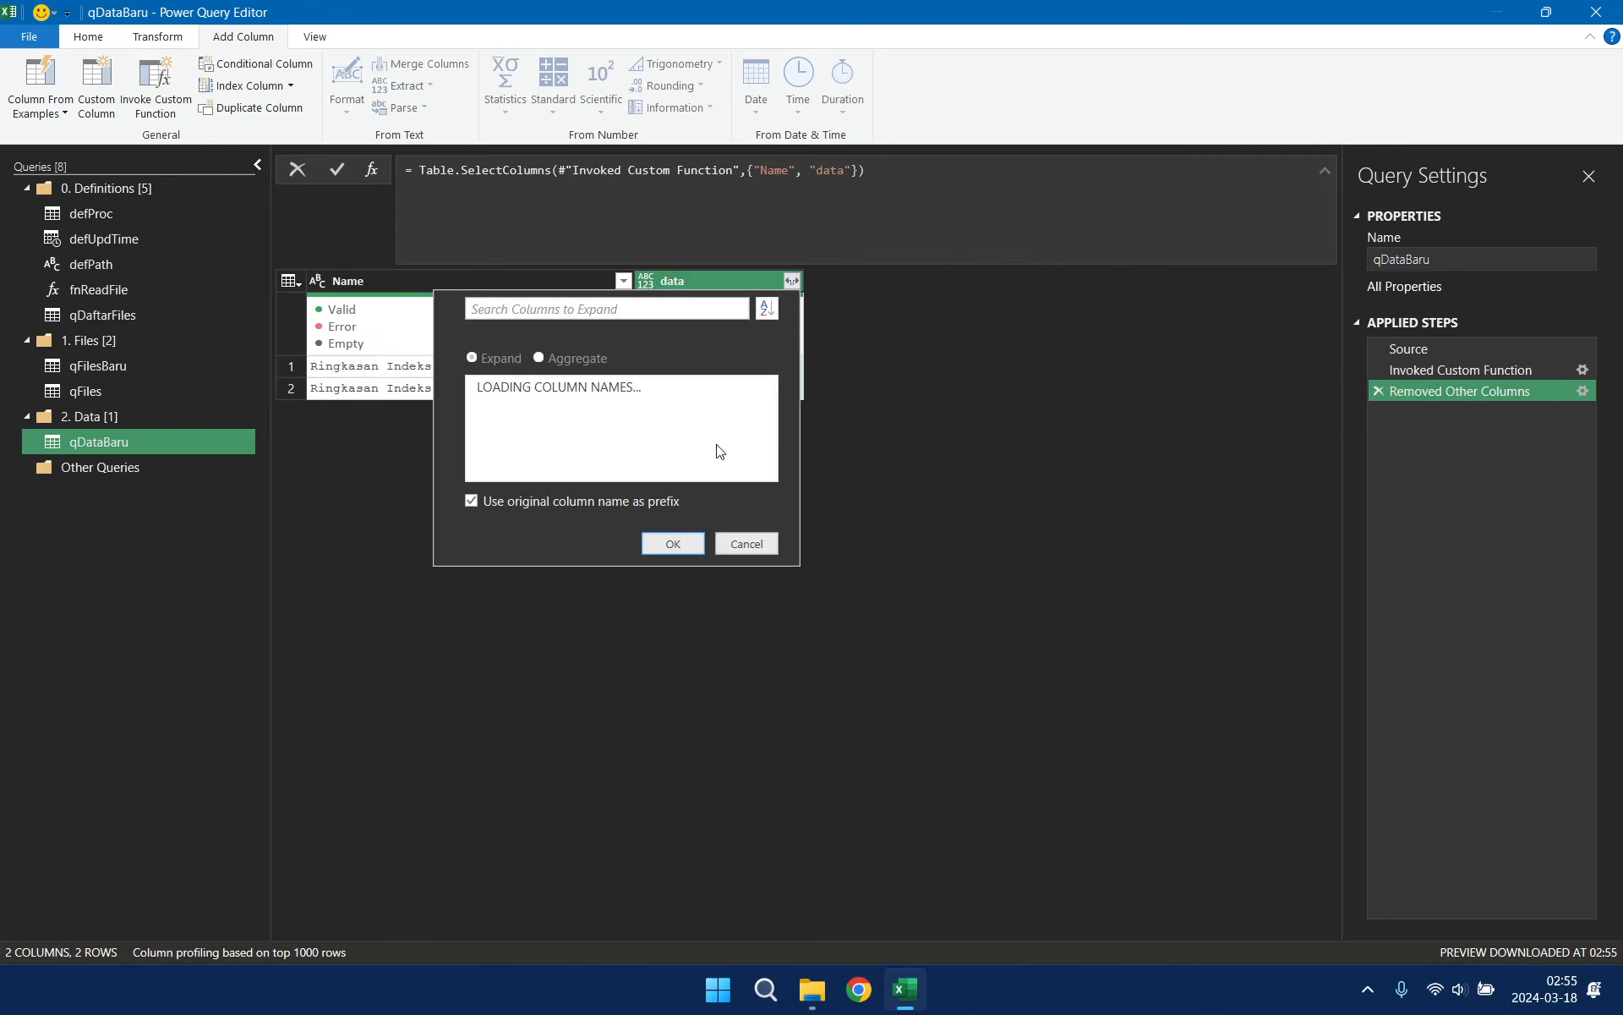
click(482, 669)
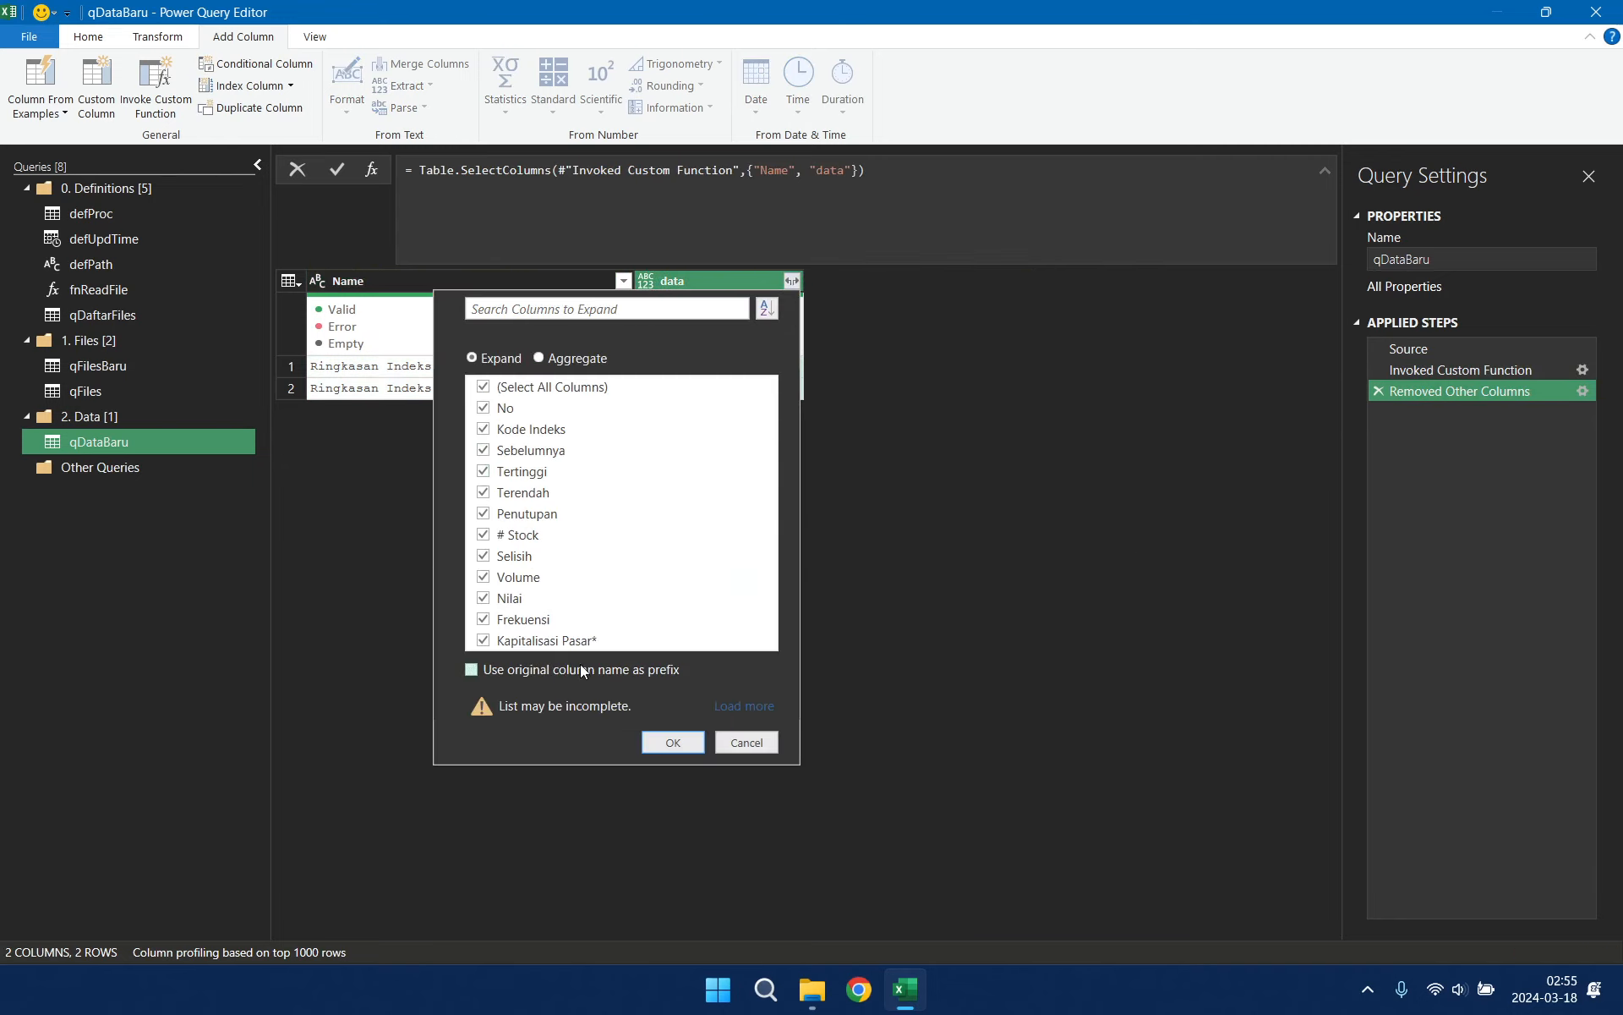
click(752, 706)
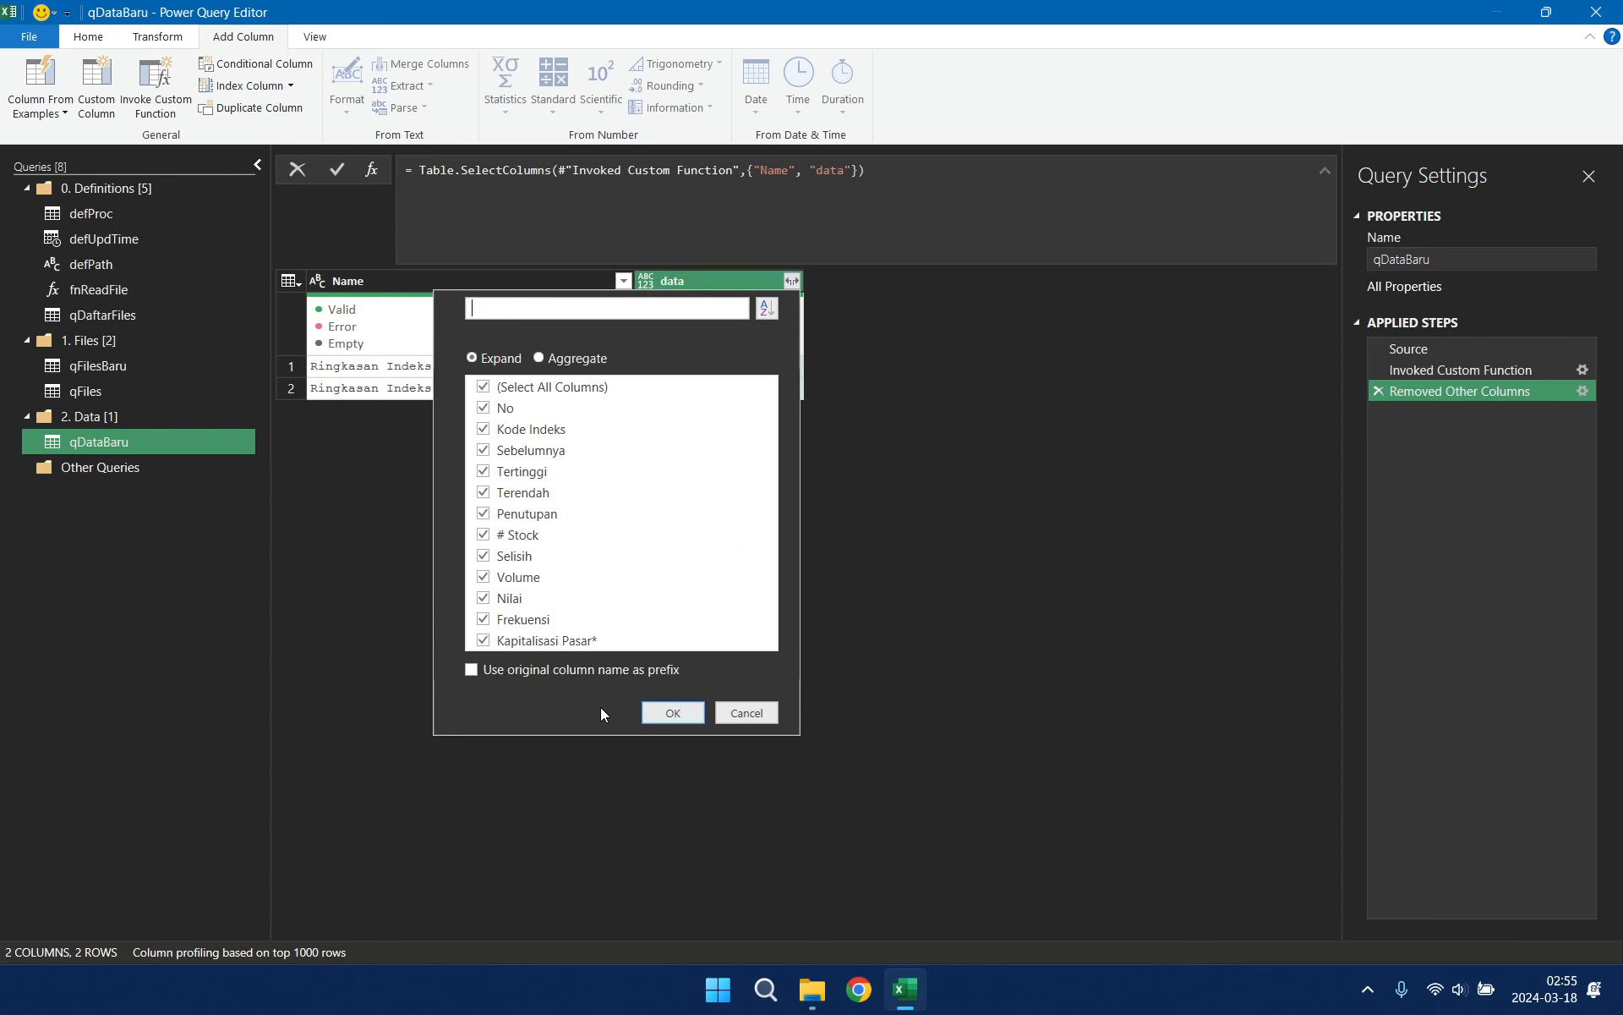
click(673, 712)
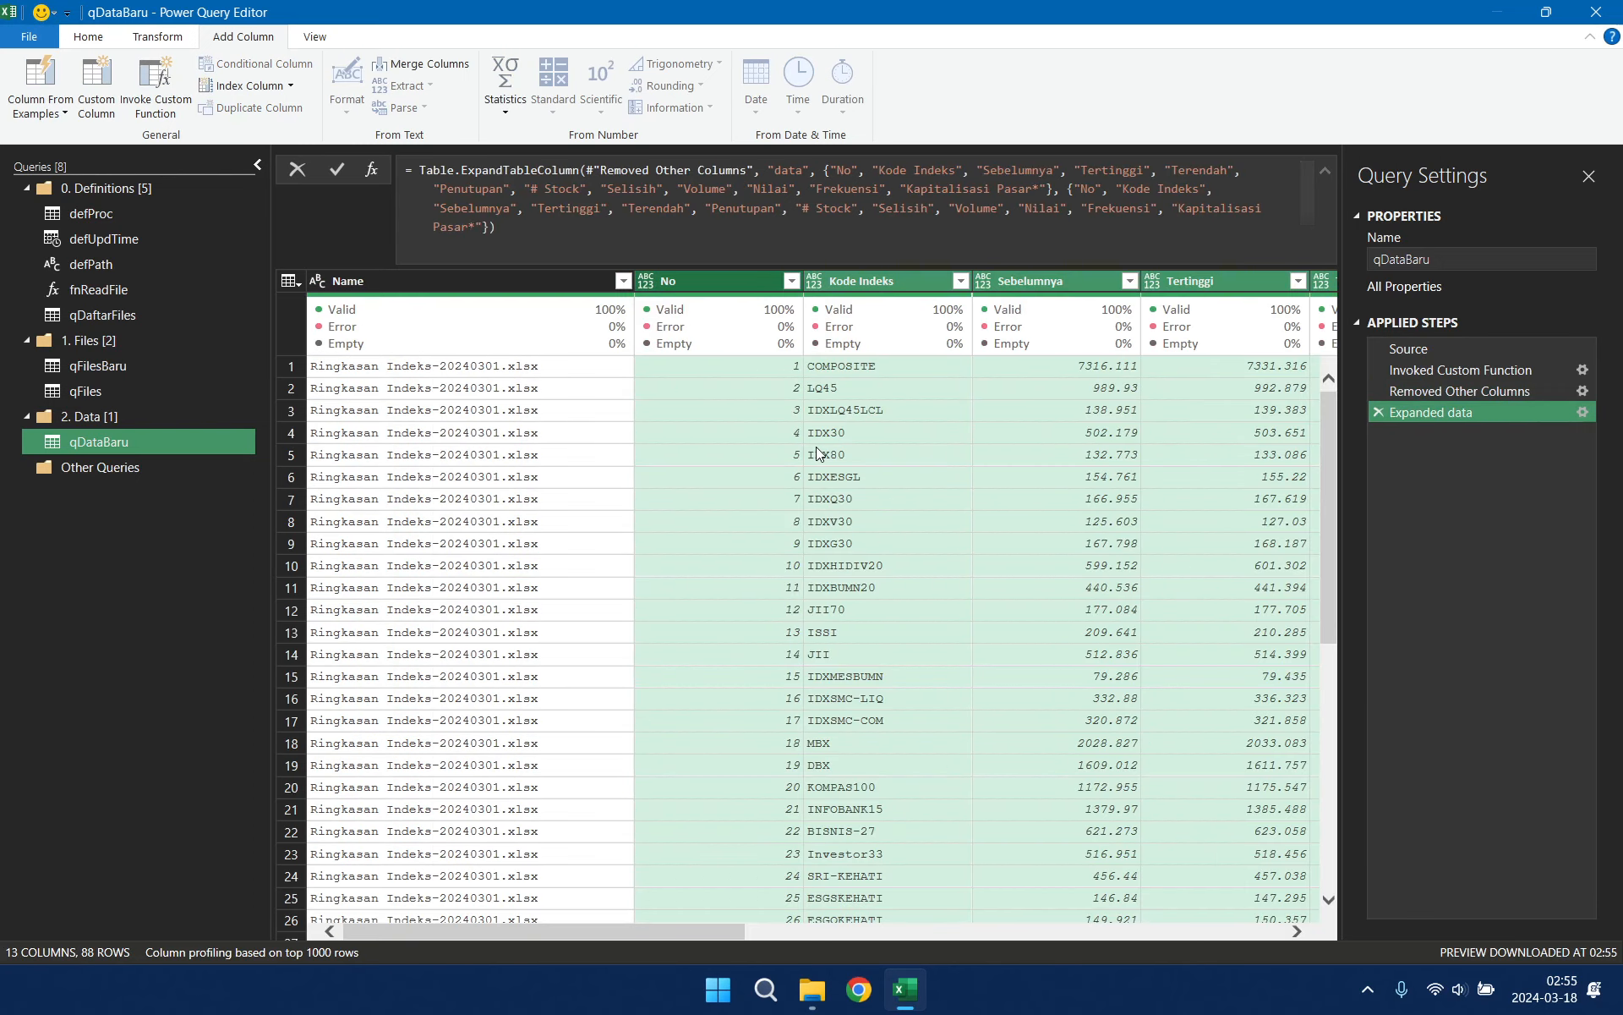
Step: In qDataBaru, set the No column's data type to Whole Number and the Kode Indeks column's to Text
click(728, 275)
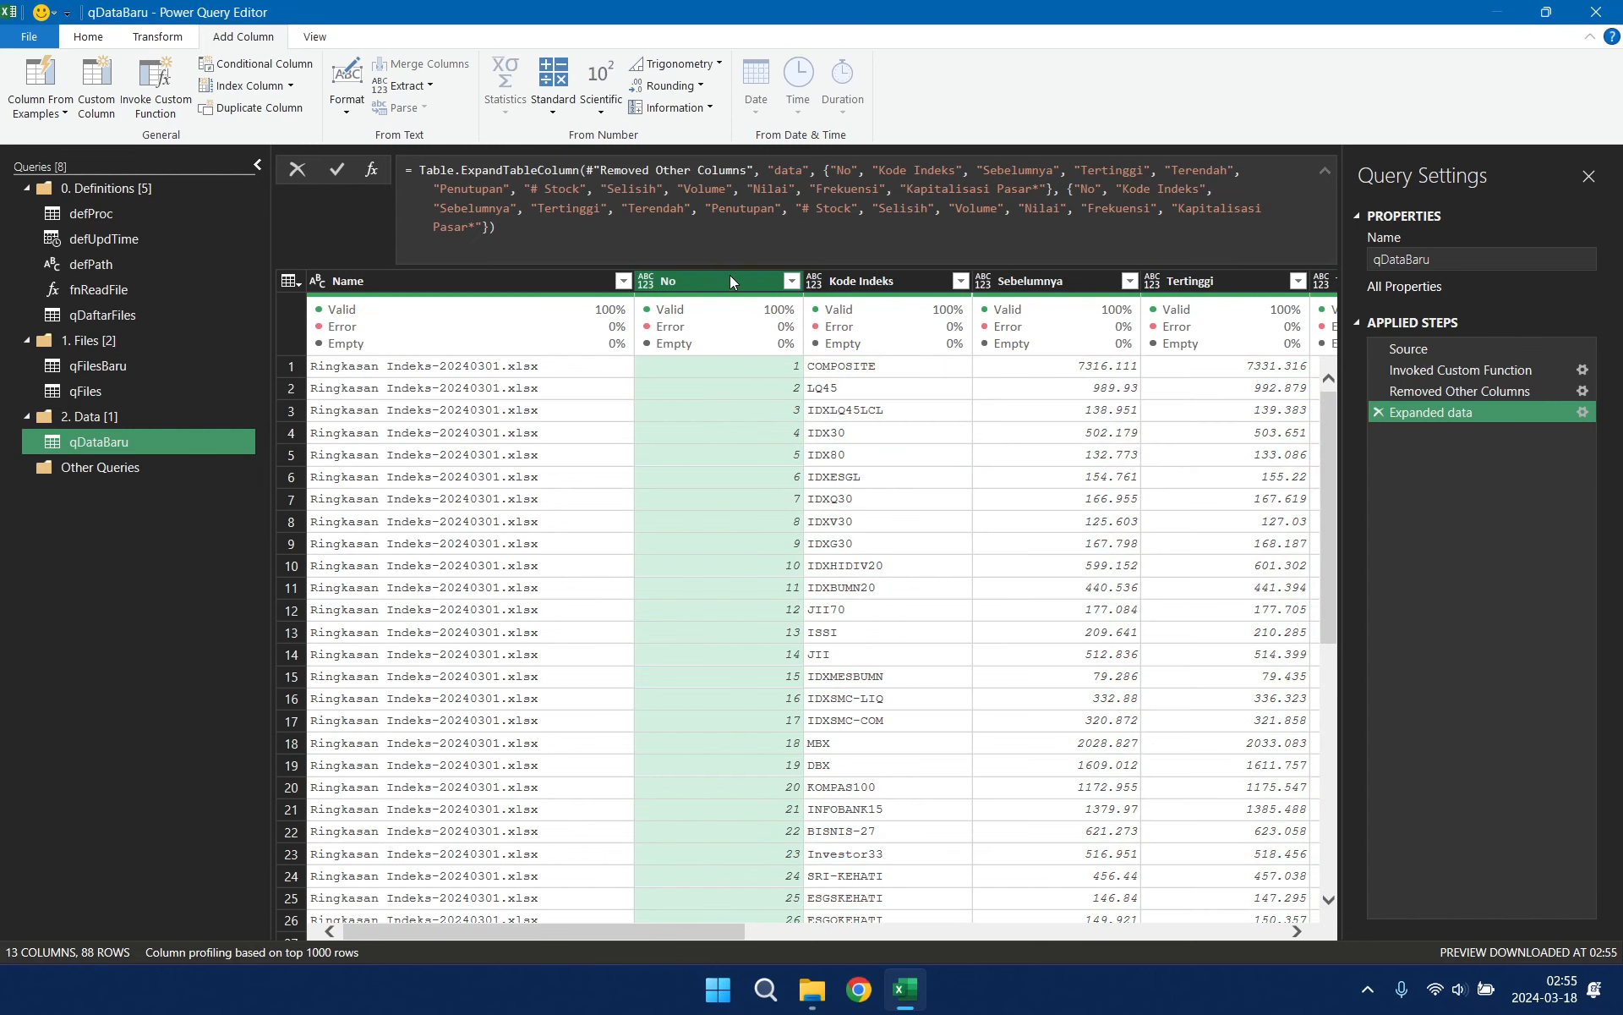
click(157, 37)
click(265, 63)
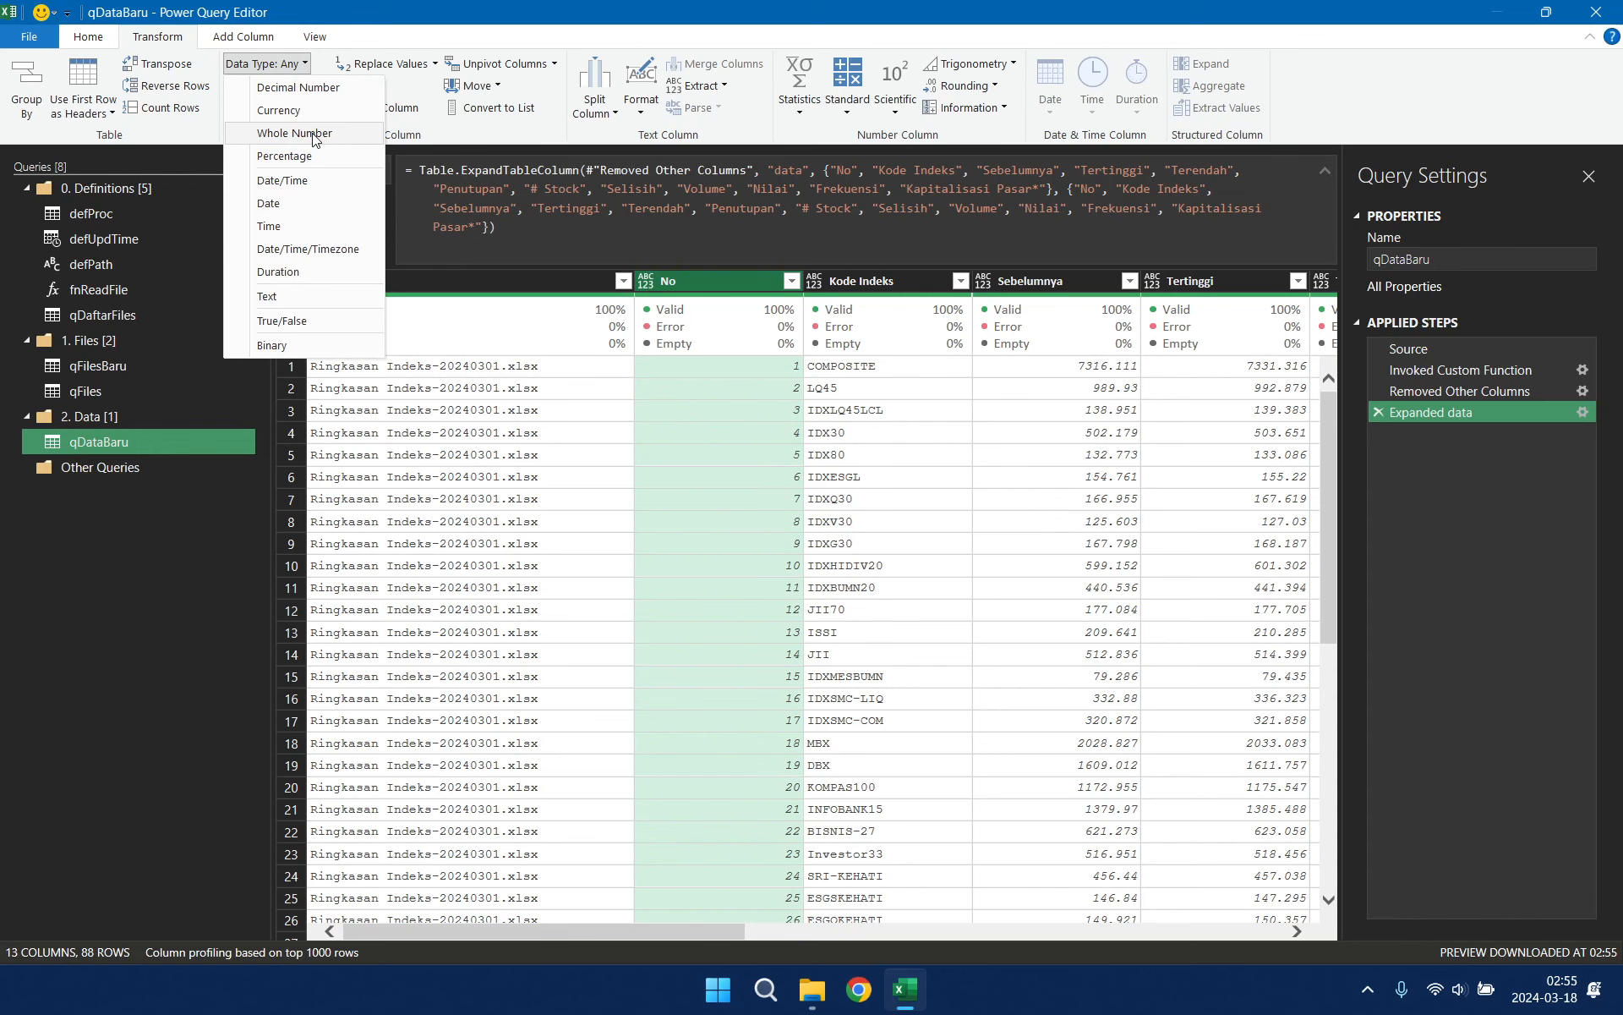
click(313, 137)
click(894, 275)
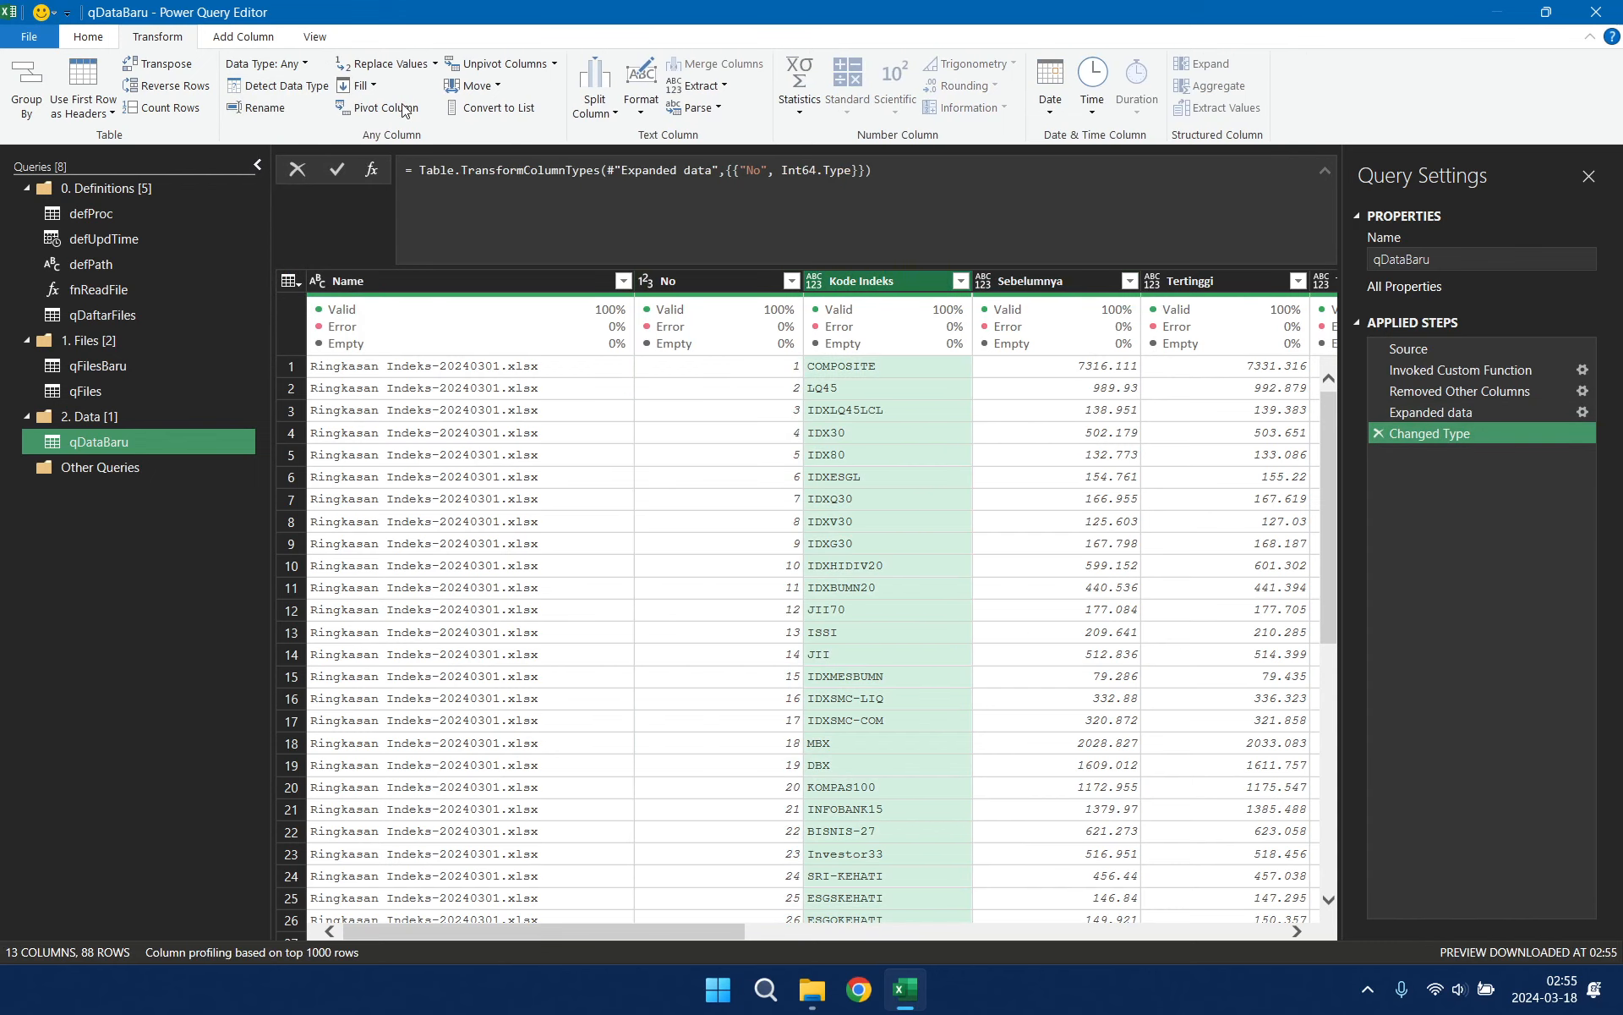
click(304, 63)
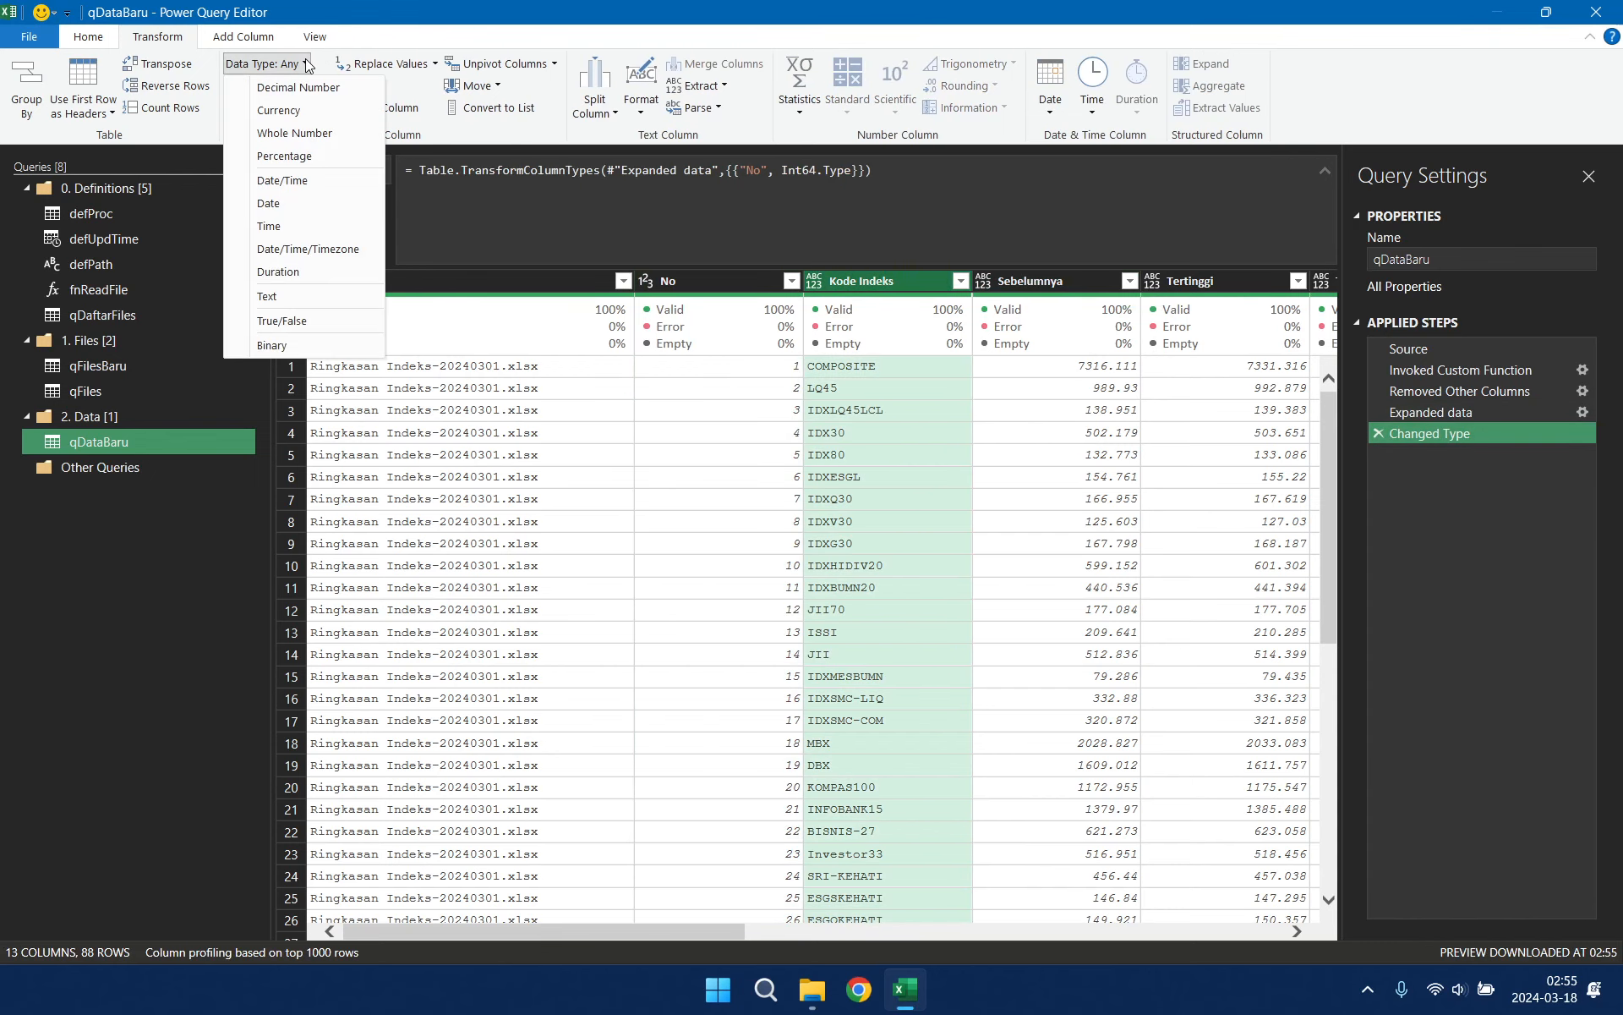
click(308, 293)
Step: In qDataBaru, set the data type of all columns from Sebelumnya through Kapitalisasi Pasar* to Decimal Number
click(1070, 284)
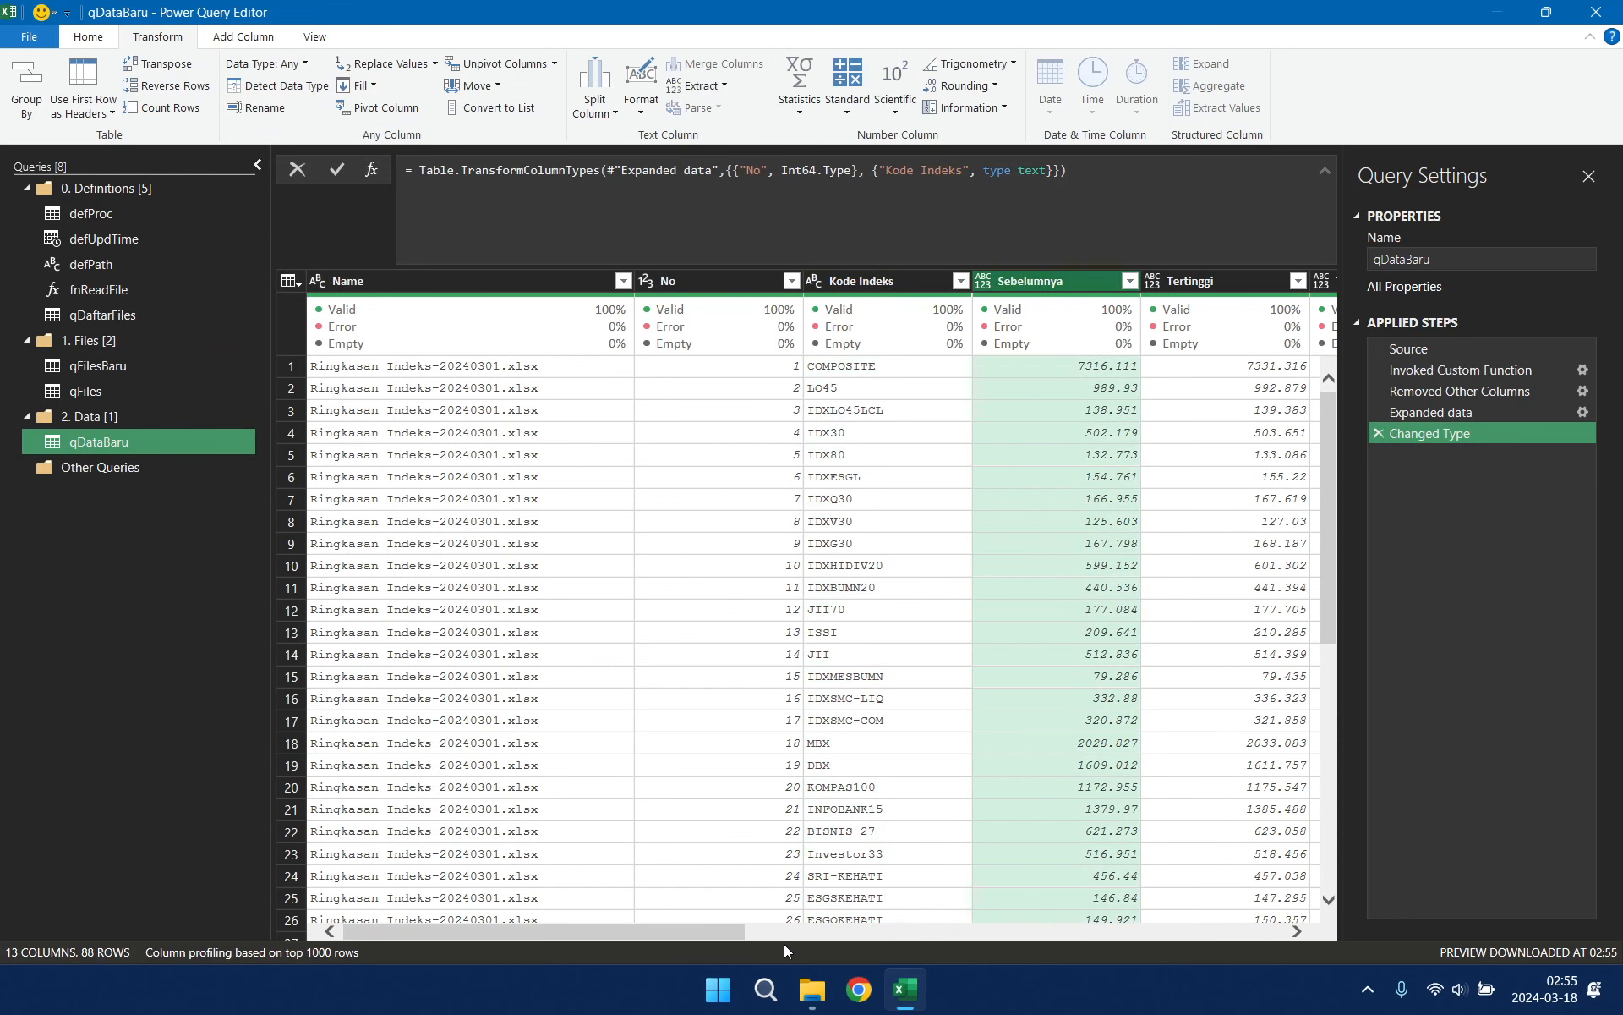
drag(718, 931, 1257, 931)
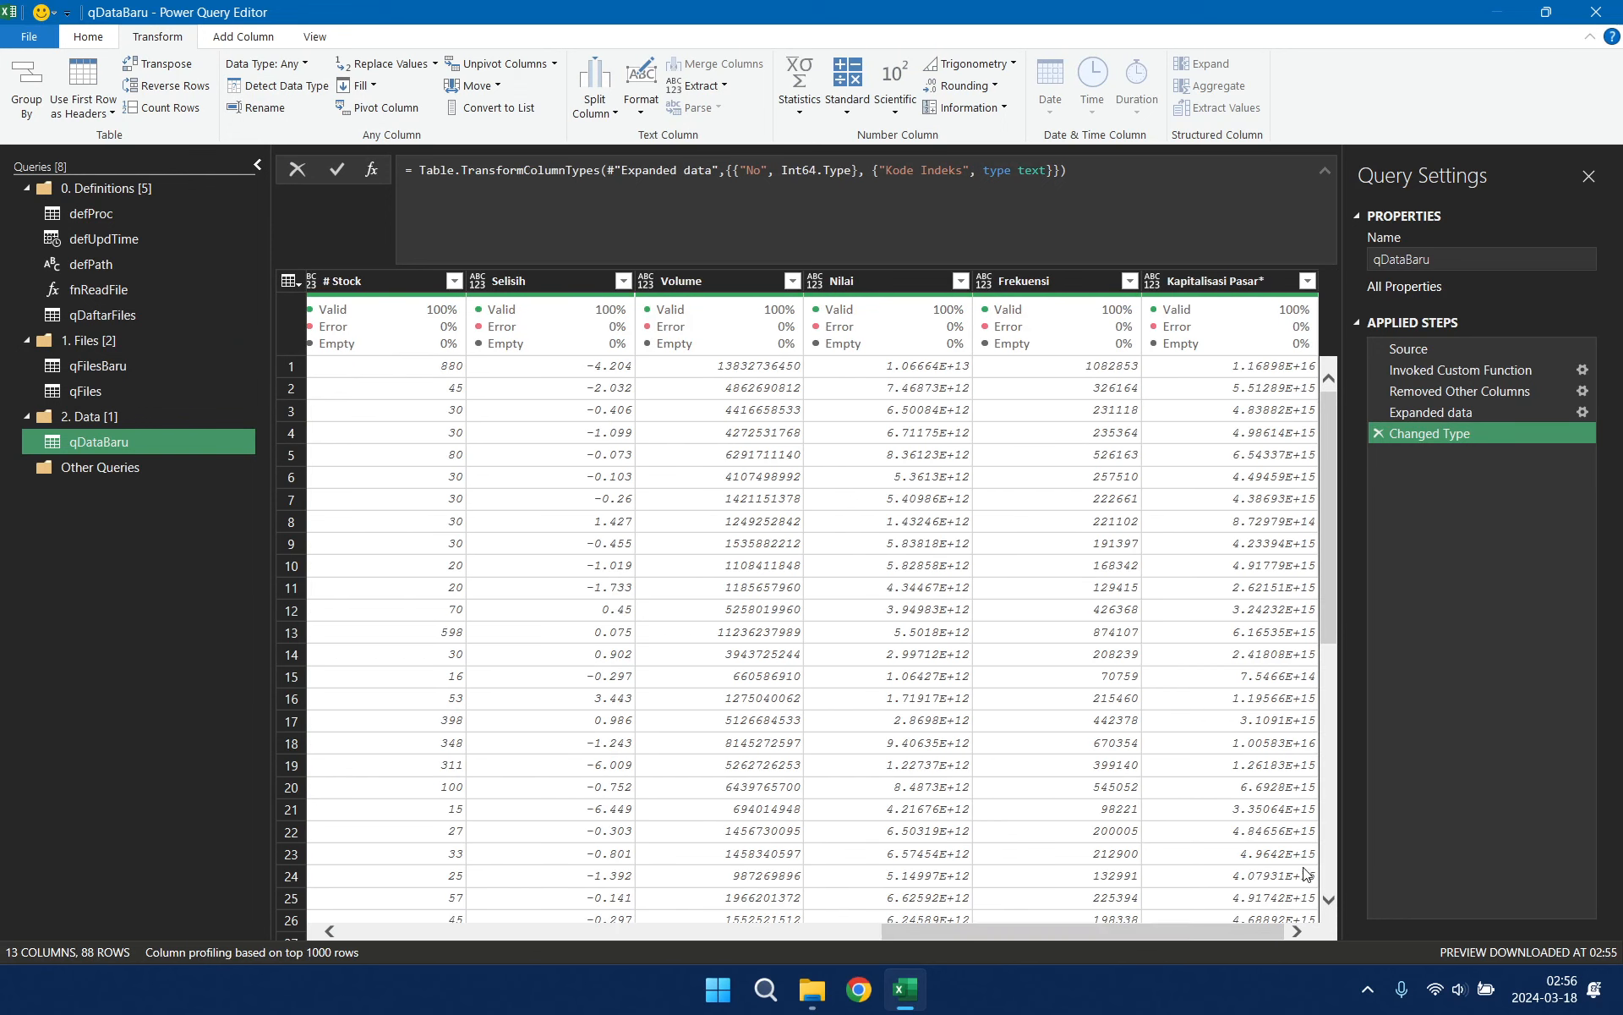
shift+click(1218, 280)
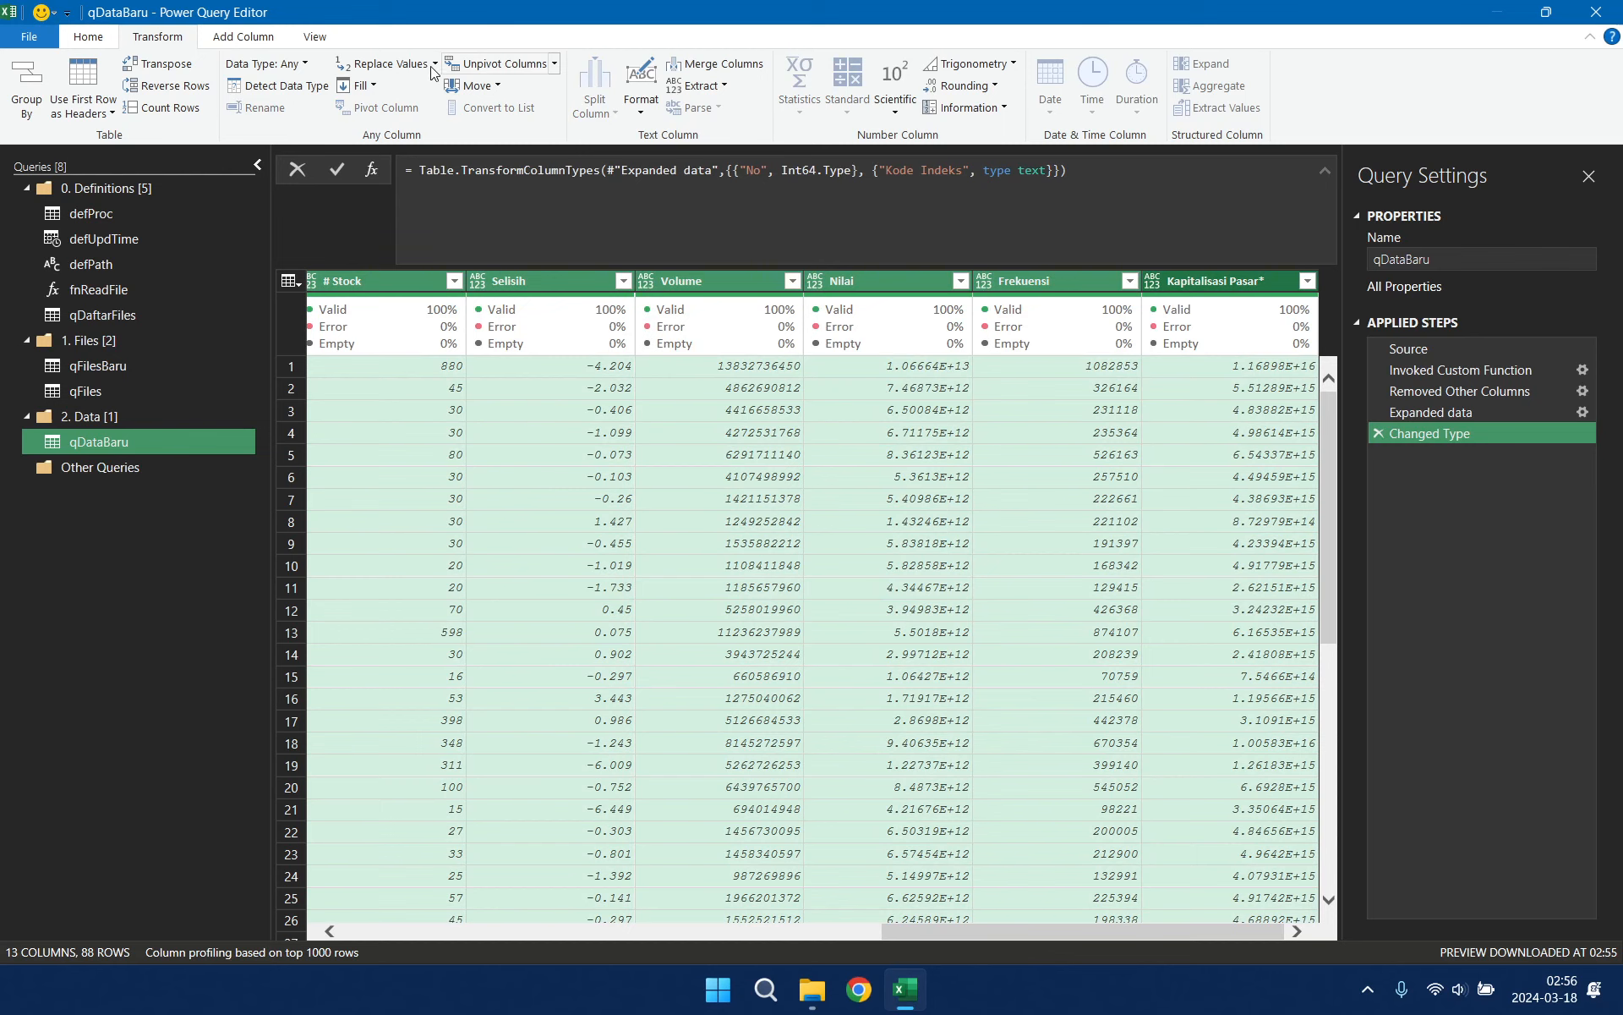
click(318, 67)
click(308, 85)
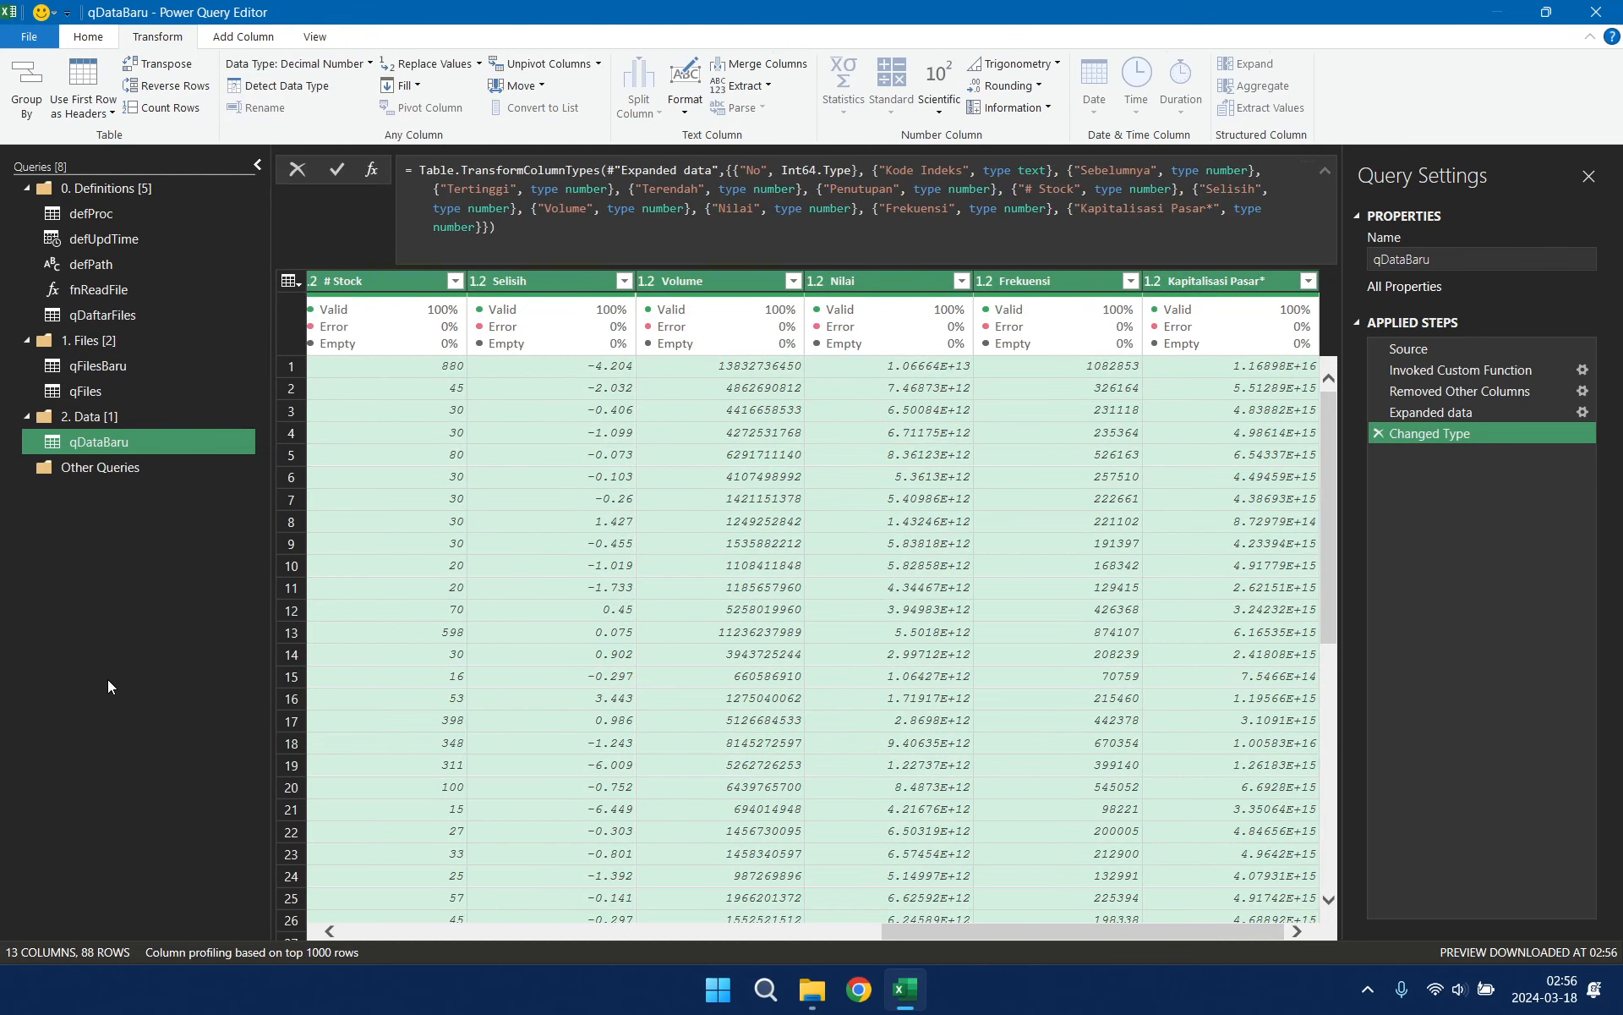
Step: Create a query that references qDataBaru and rename it as qData
right_click(163, 441)
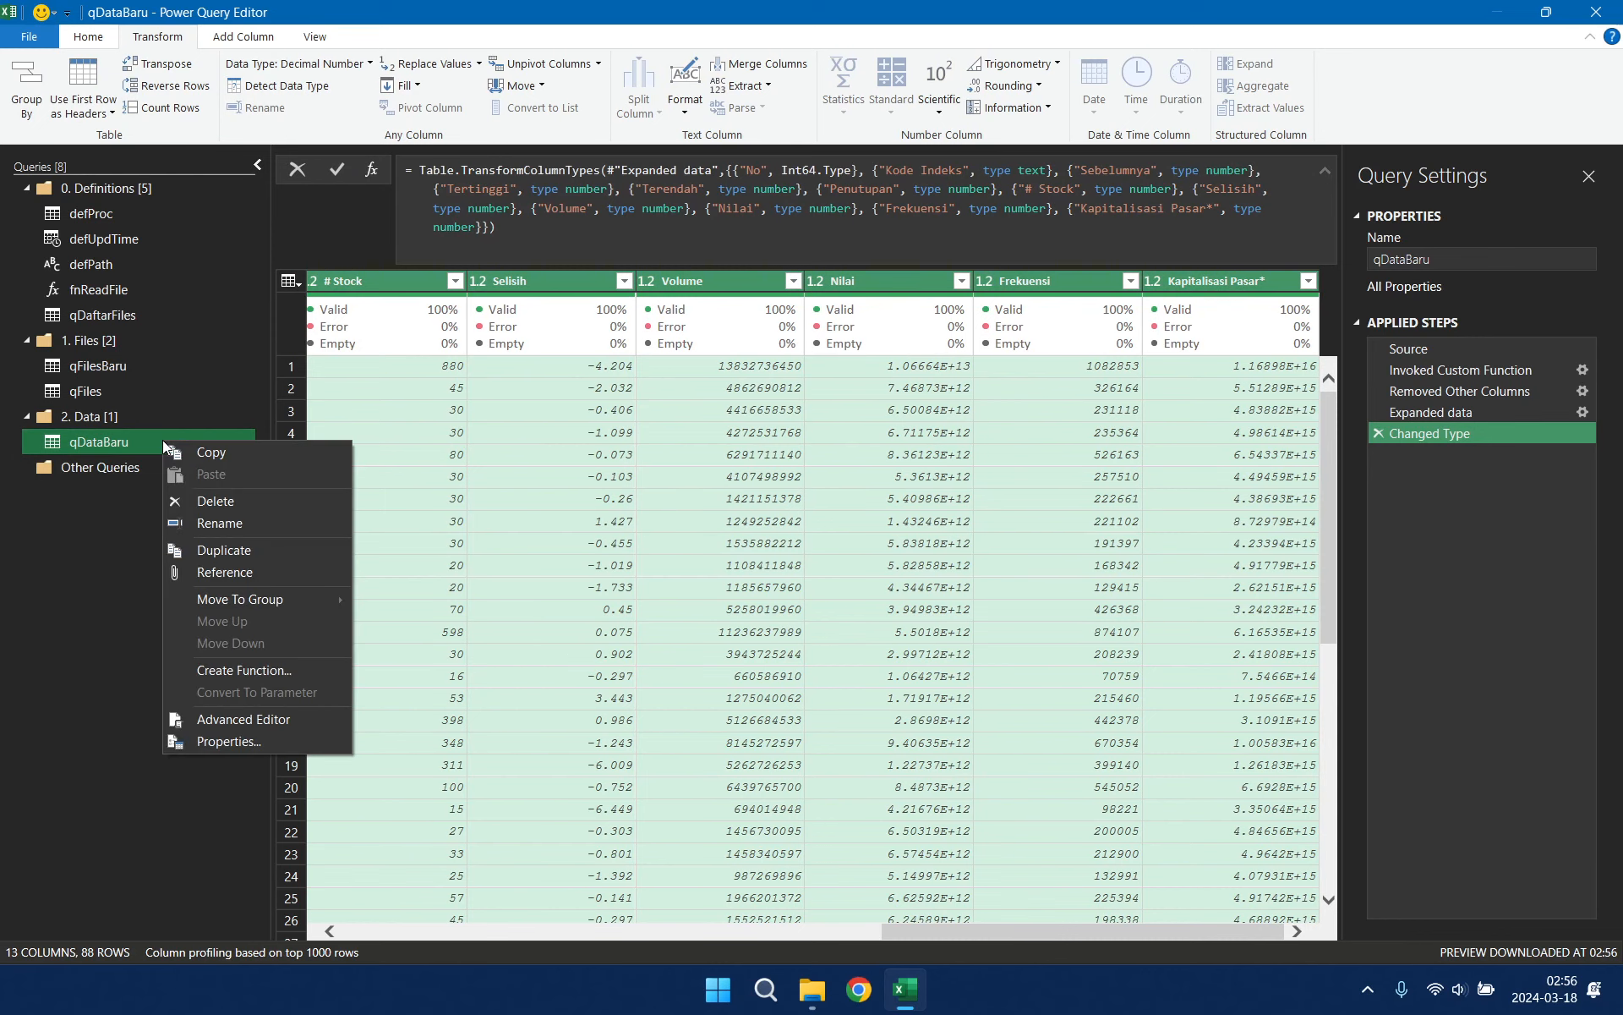
click(245, 572)
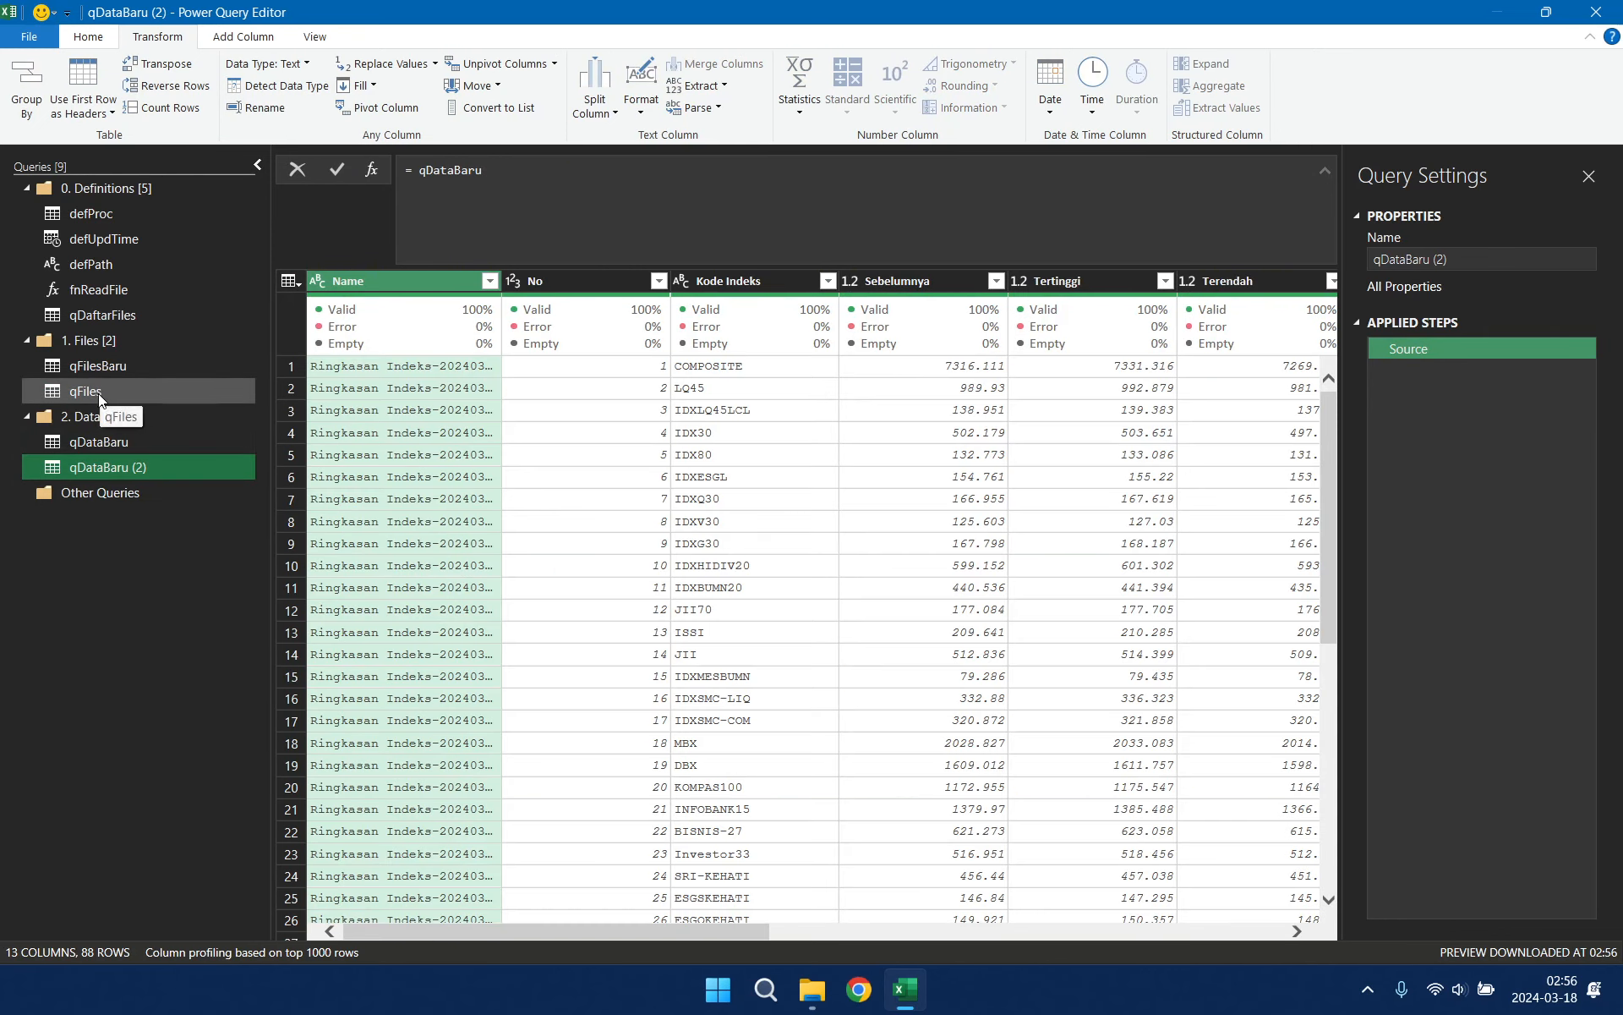
right_click(125, 469)
click(181, 553)
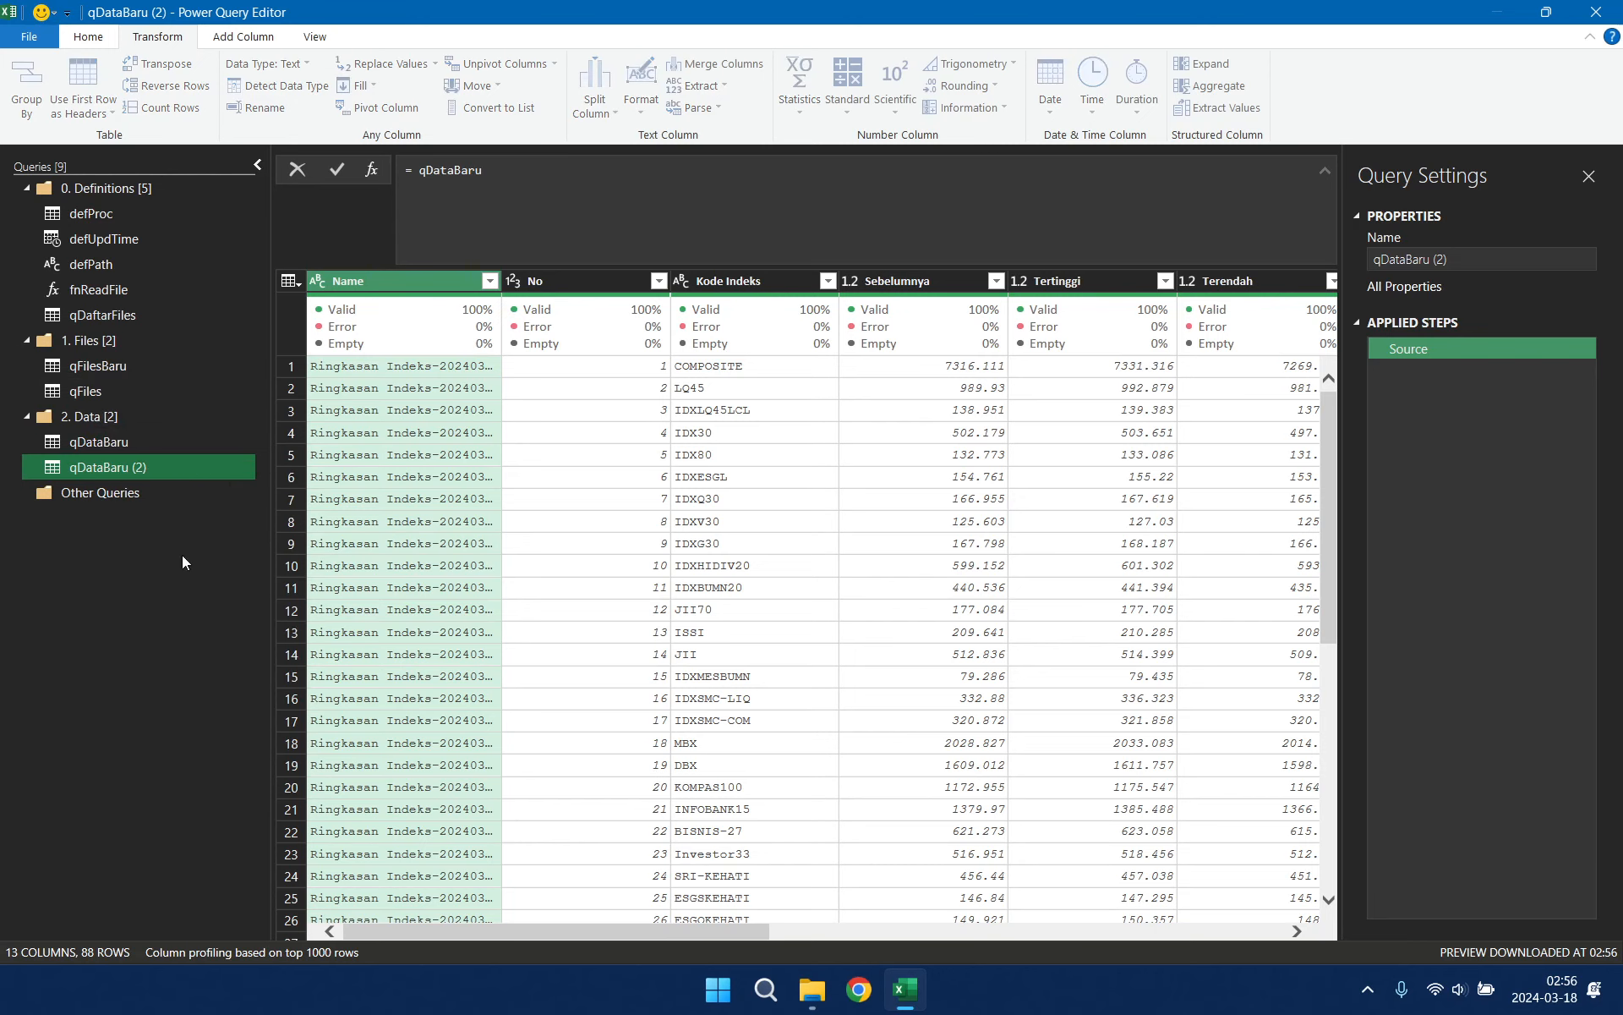
click(168, 464)
key(BackSpace)
key(BackSpace)
key(BackSpace)
key(BackSpace)
key(BackSpace)
key(BackSpace)
key(BackSpace)
key(BackSpace)
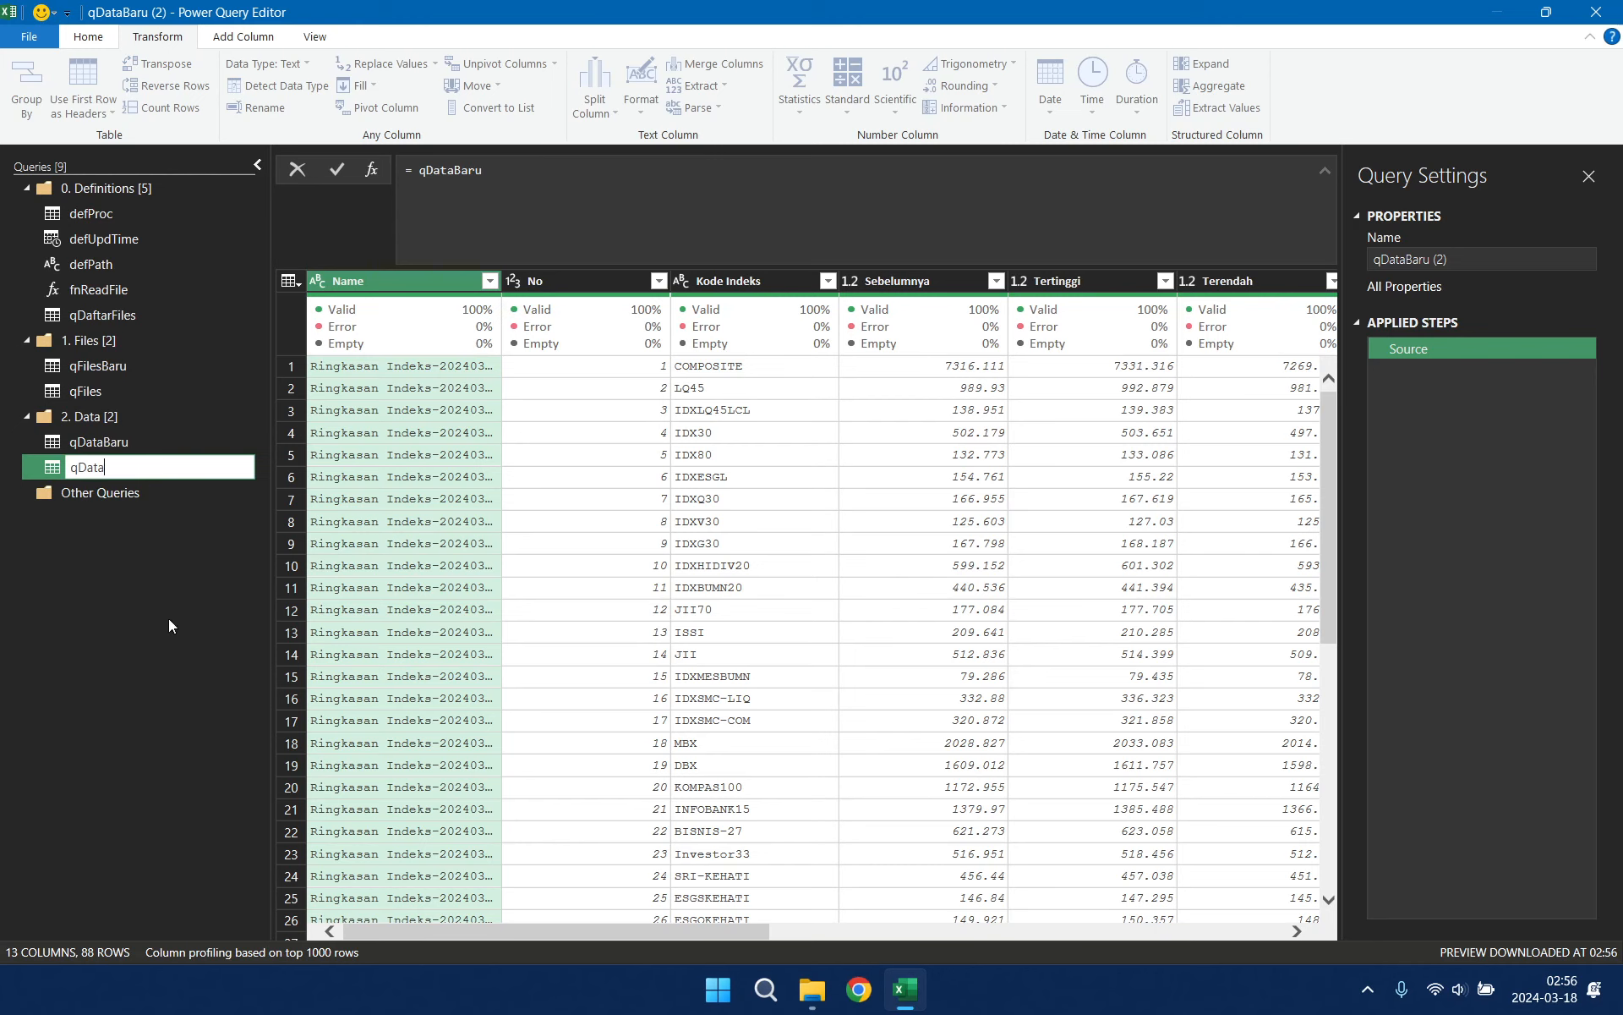
key(Return)
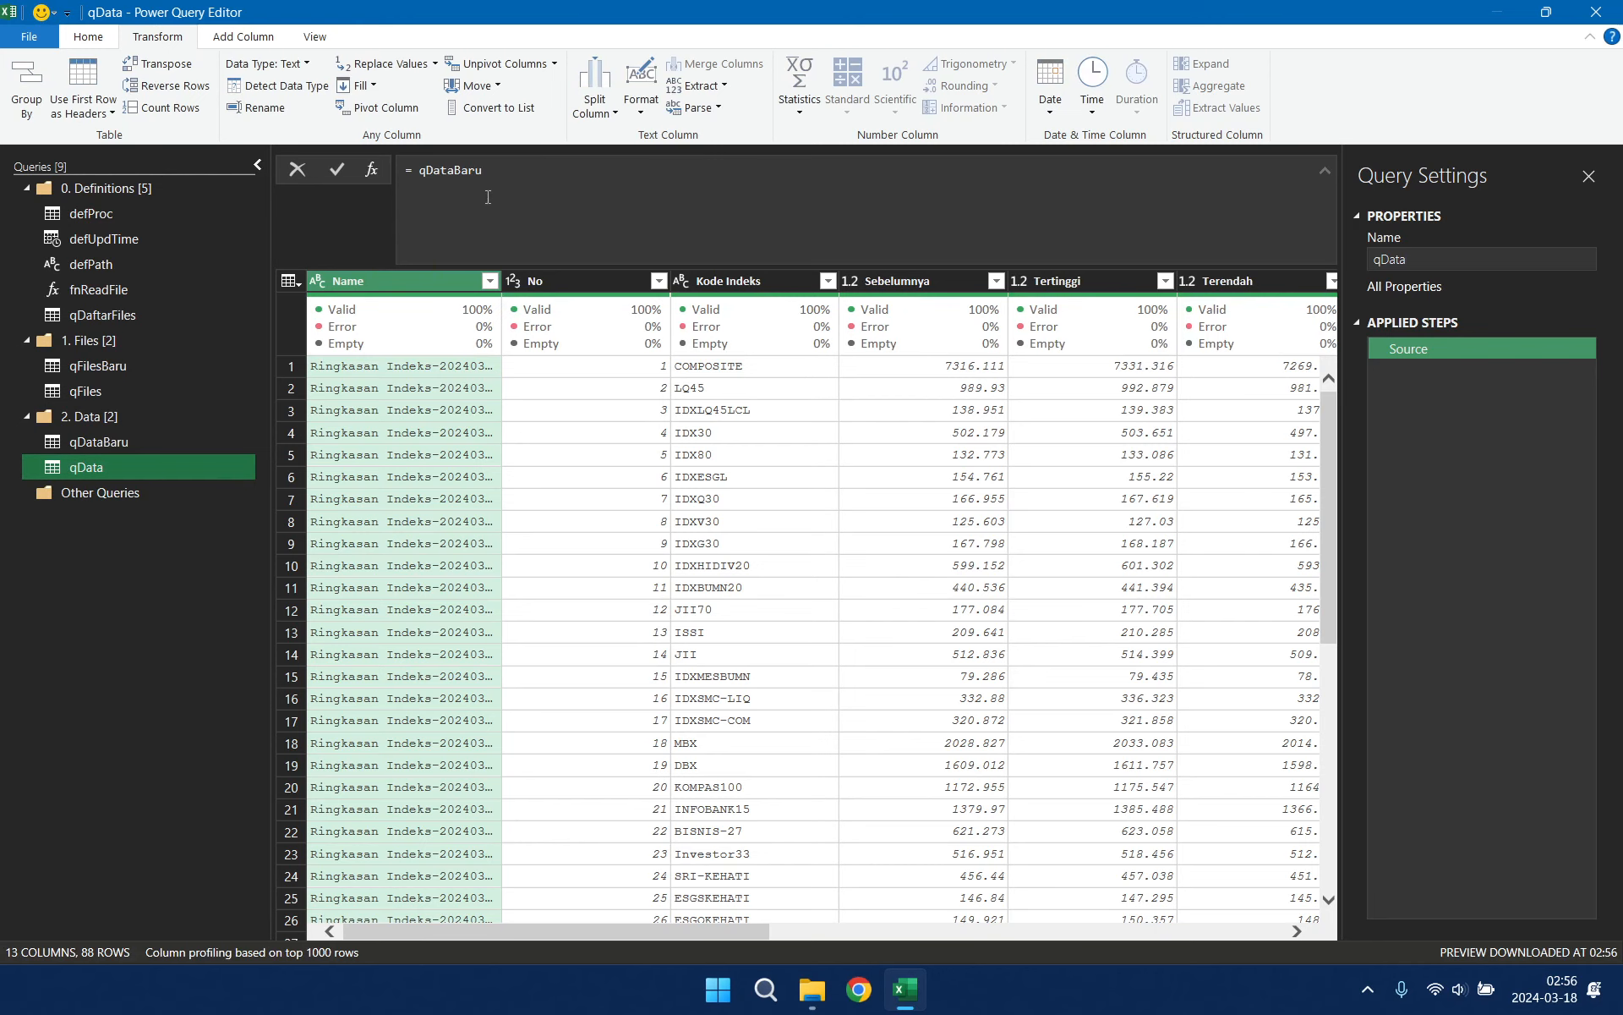
Step: Change the Source formula of qData to = Table.Combine({qDataBaru})
click(416, 172)
text(T)
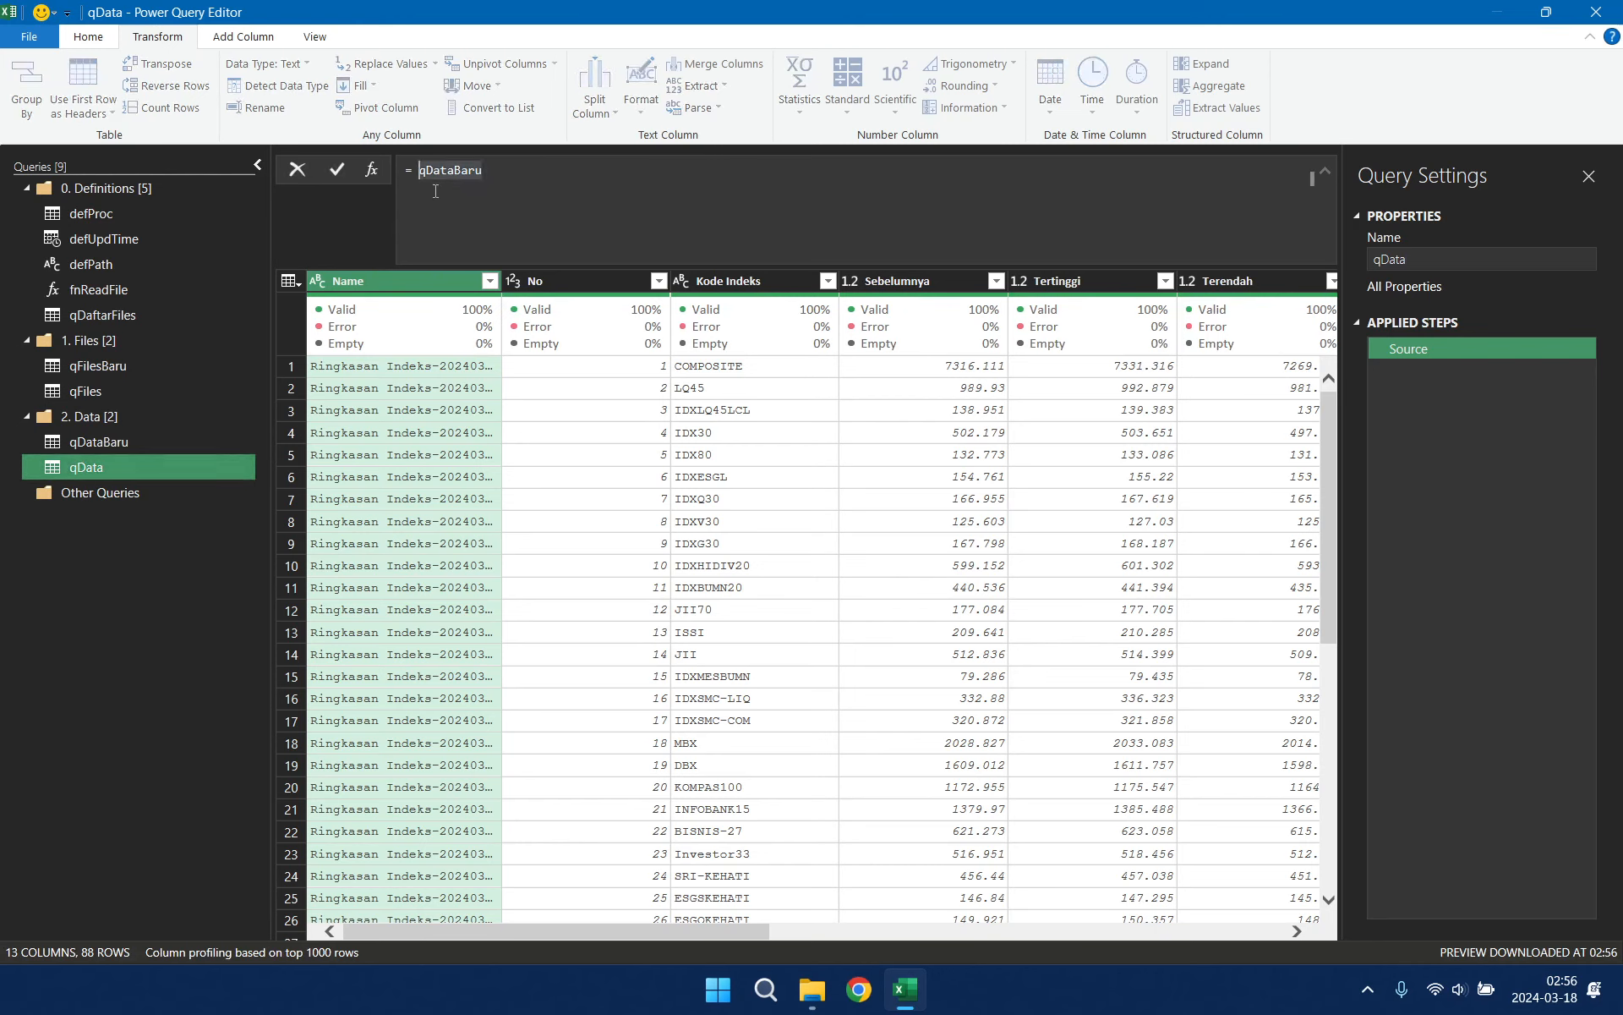
text(able.)
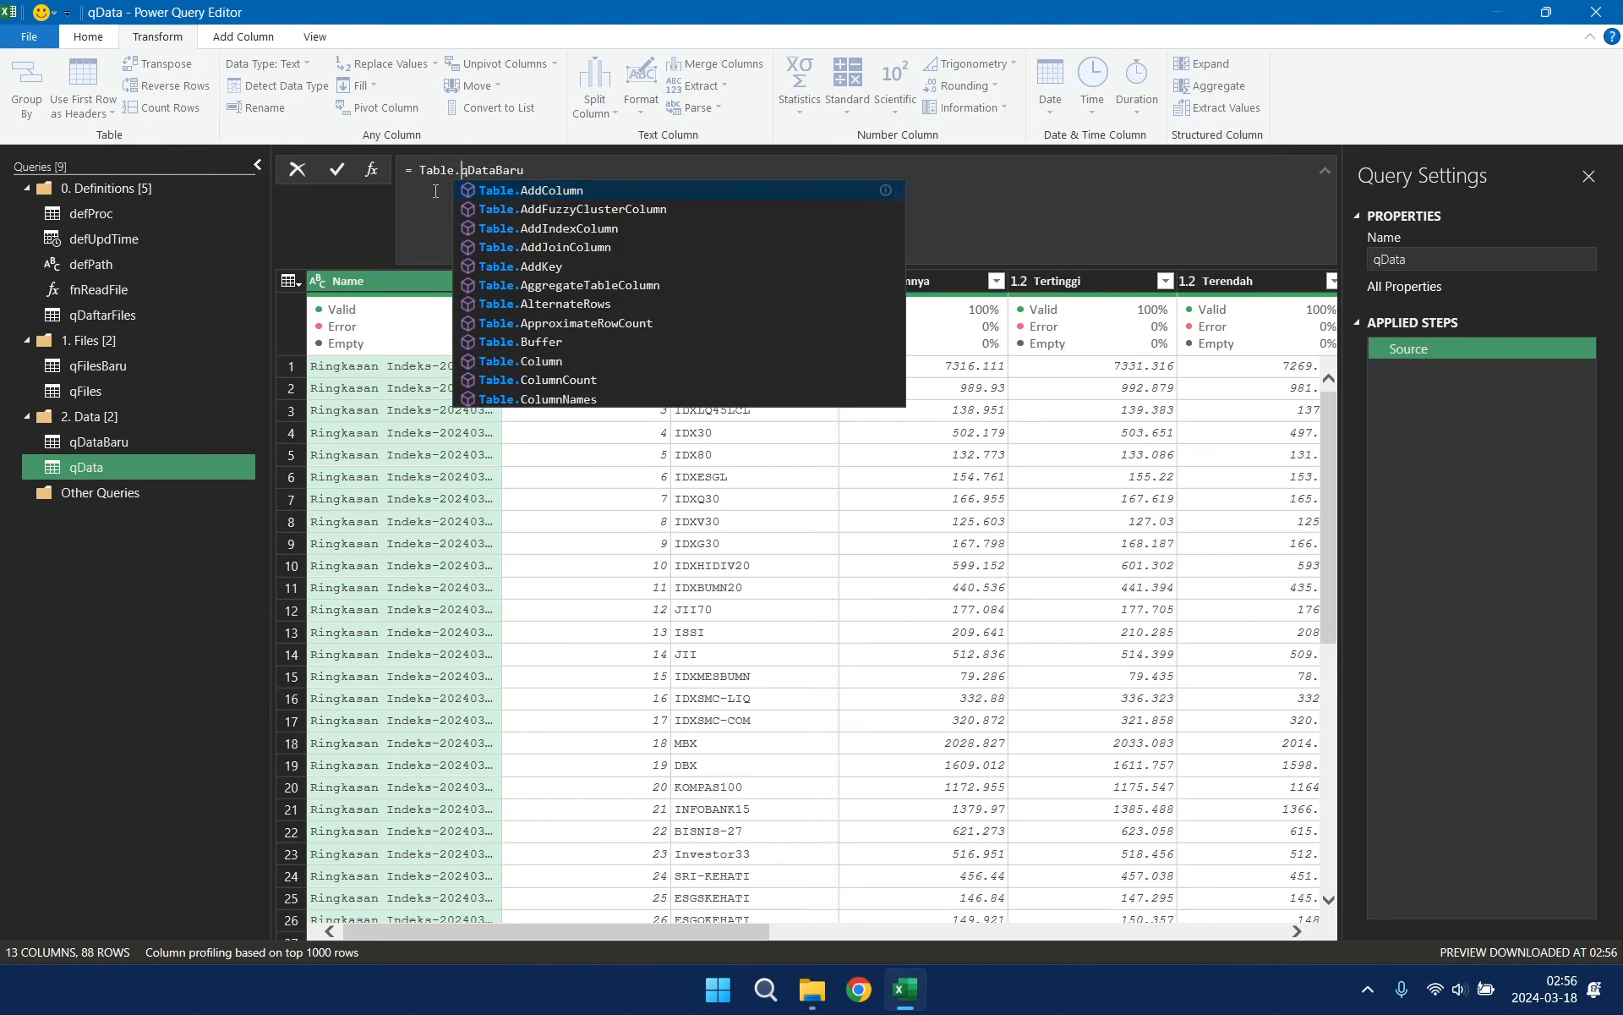
text(Combine)
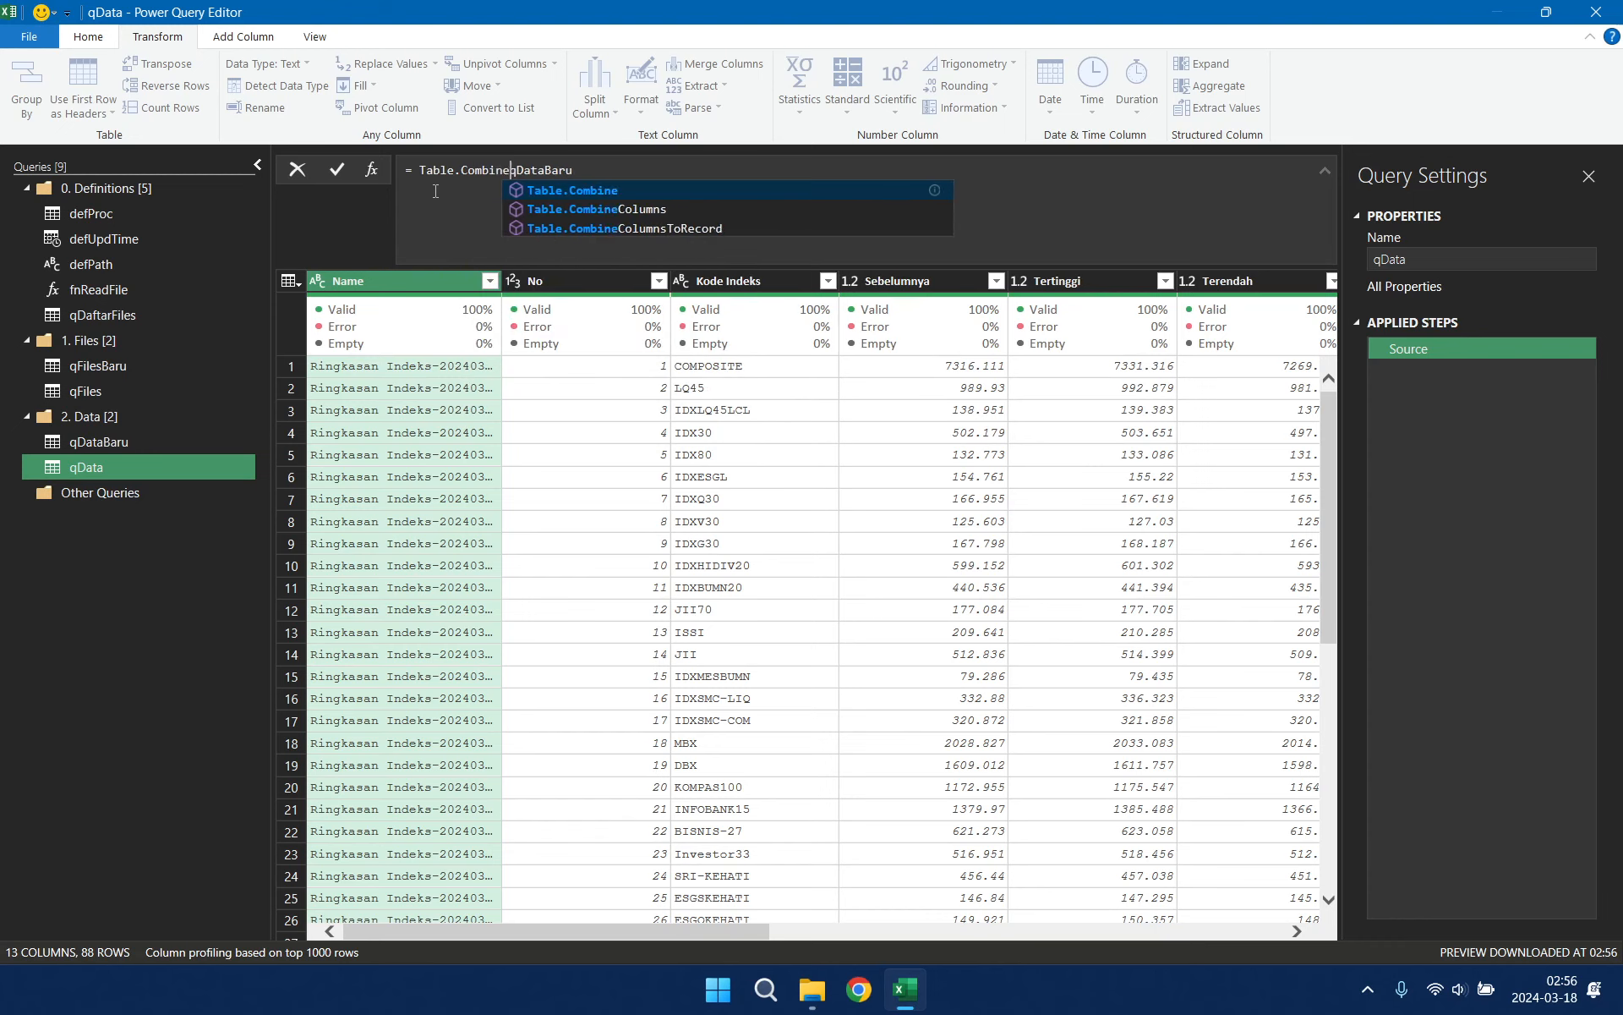
text(()
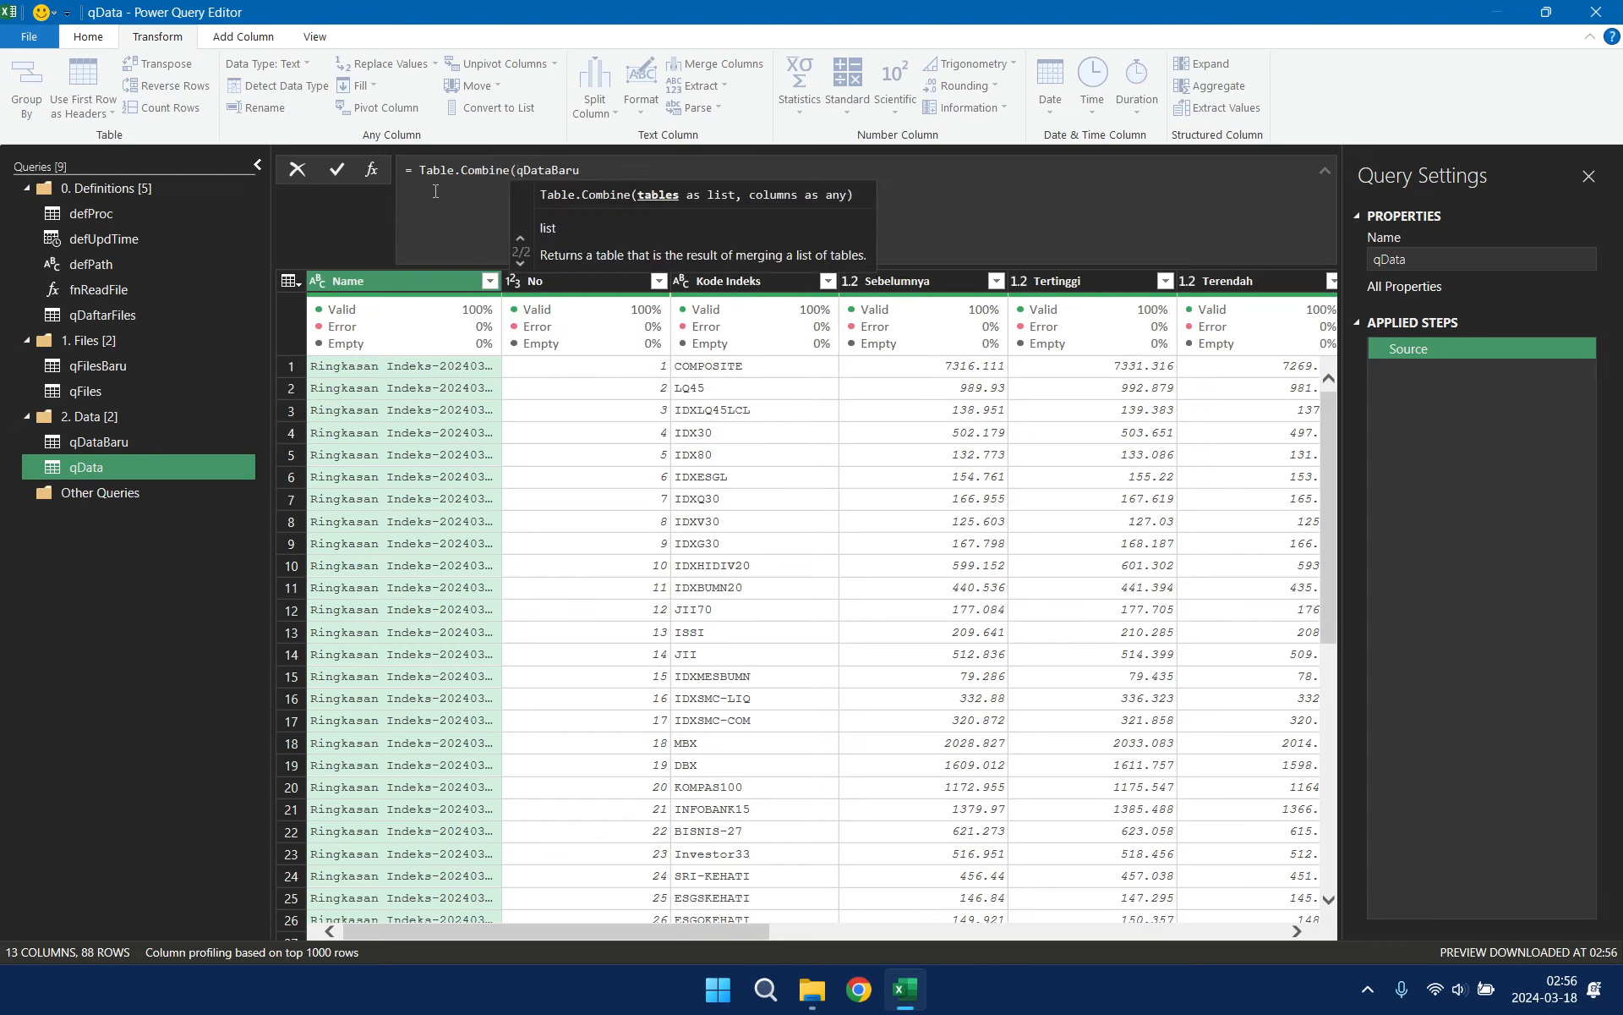
text({)
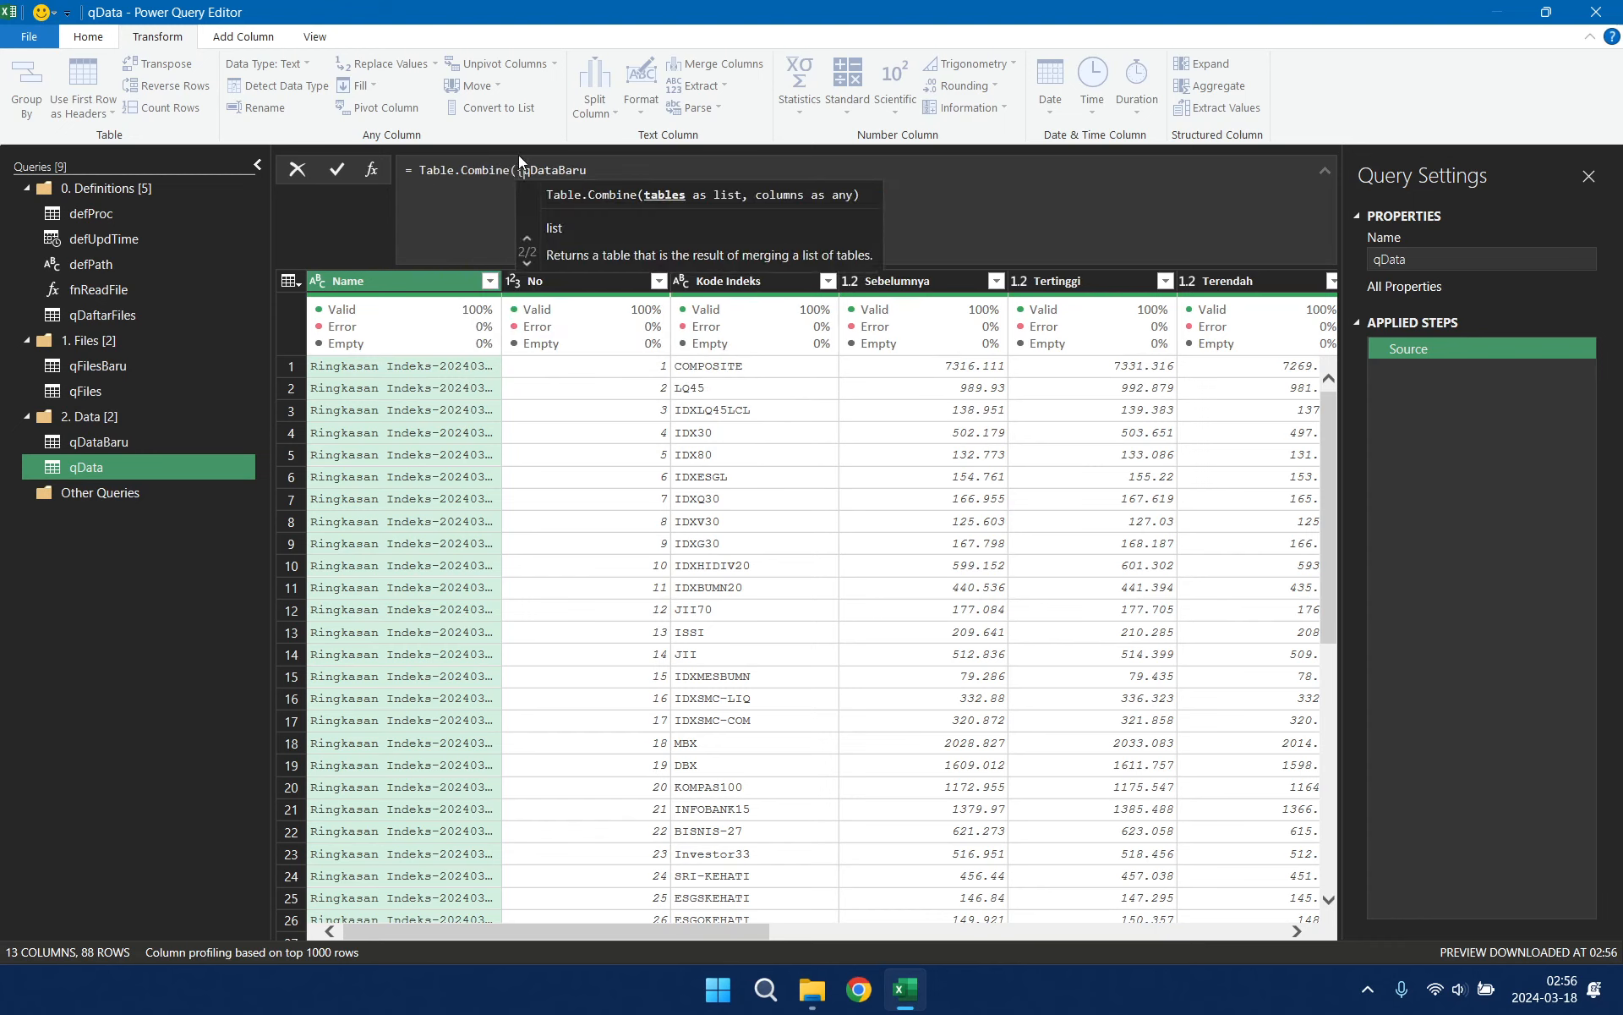
text(qDataBaru)
key(Escape)
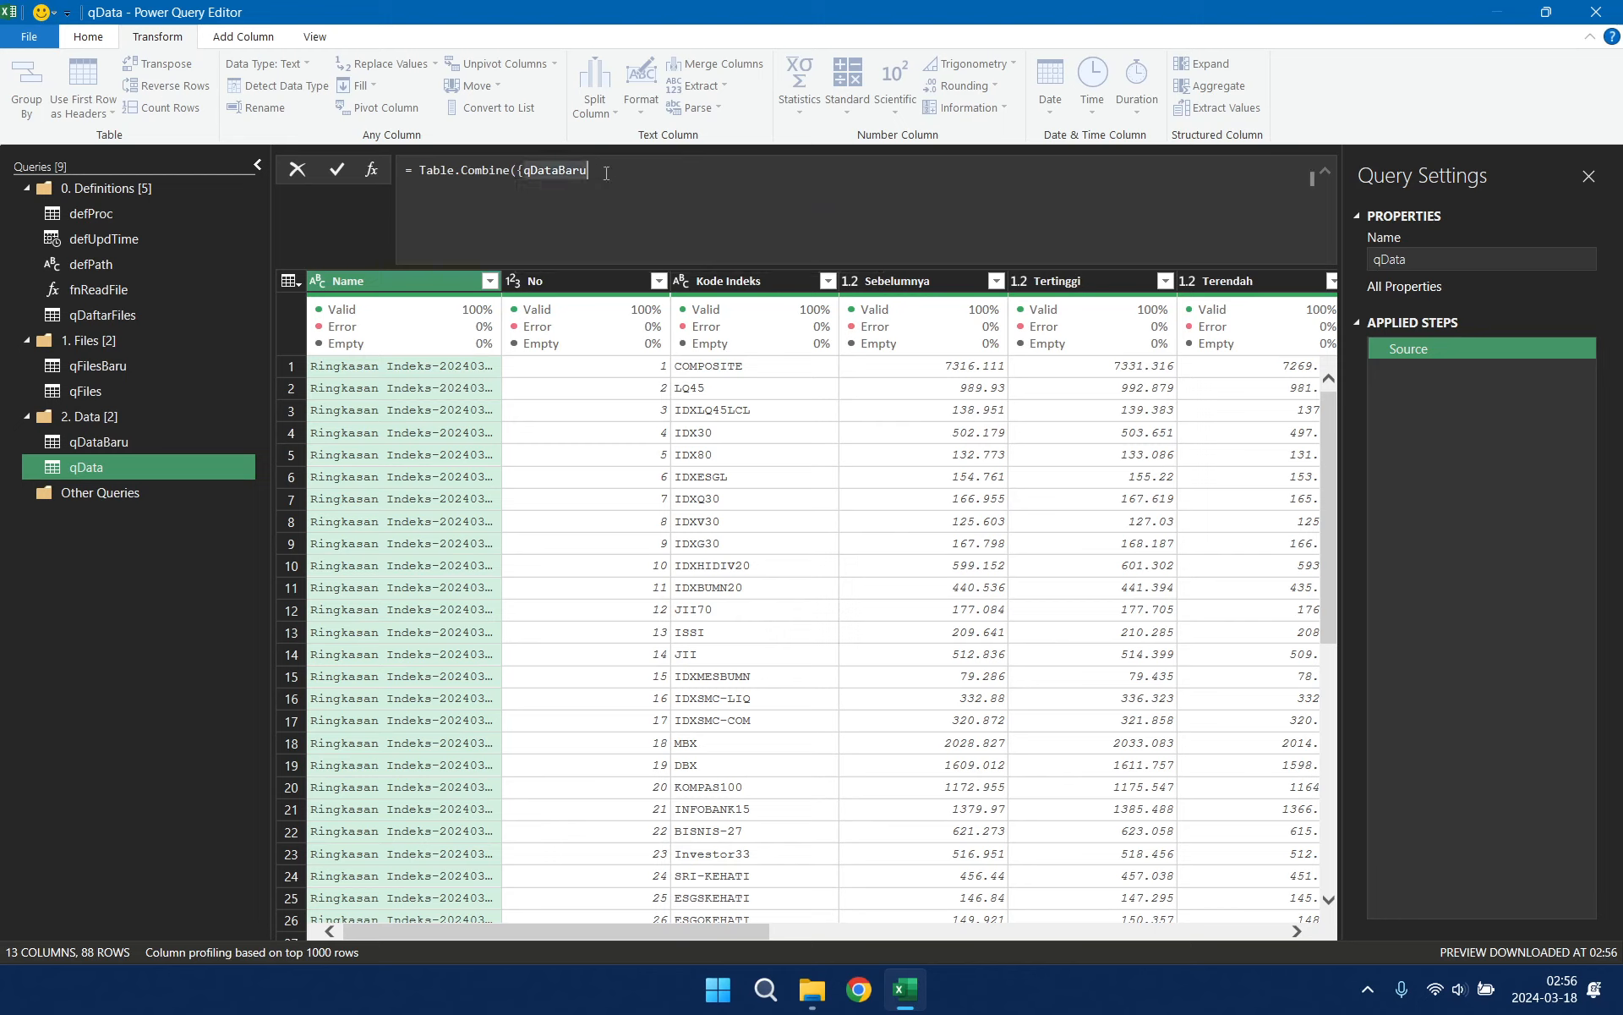
text(}))
key(Return)
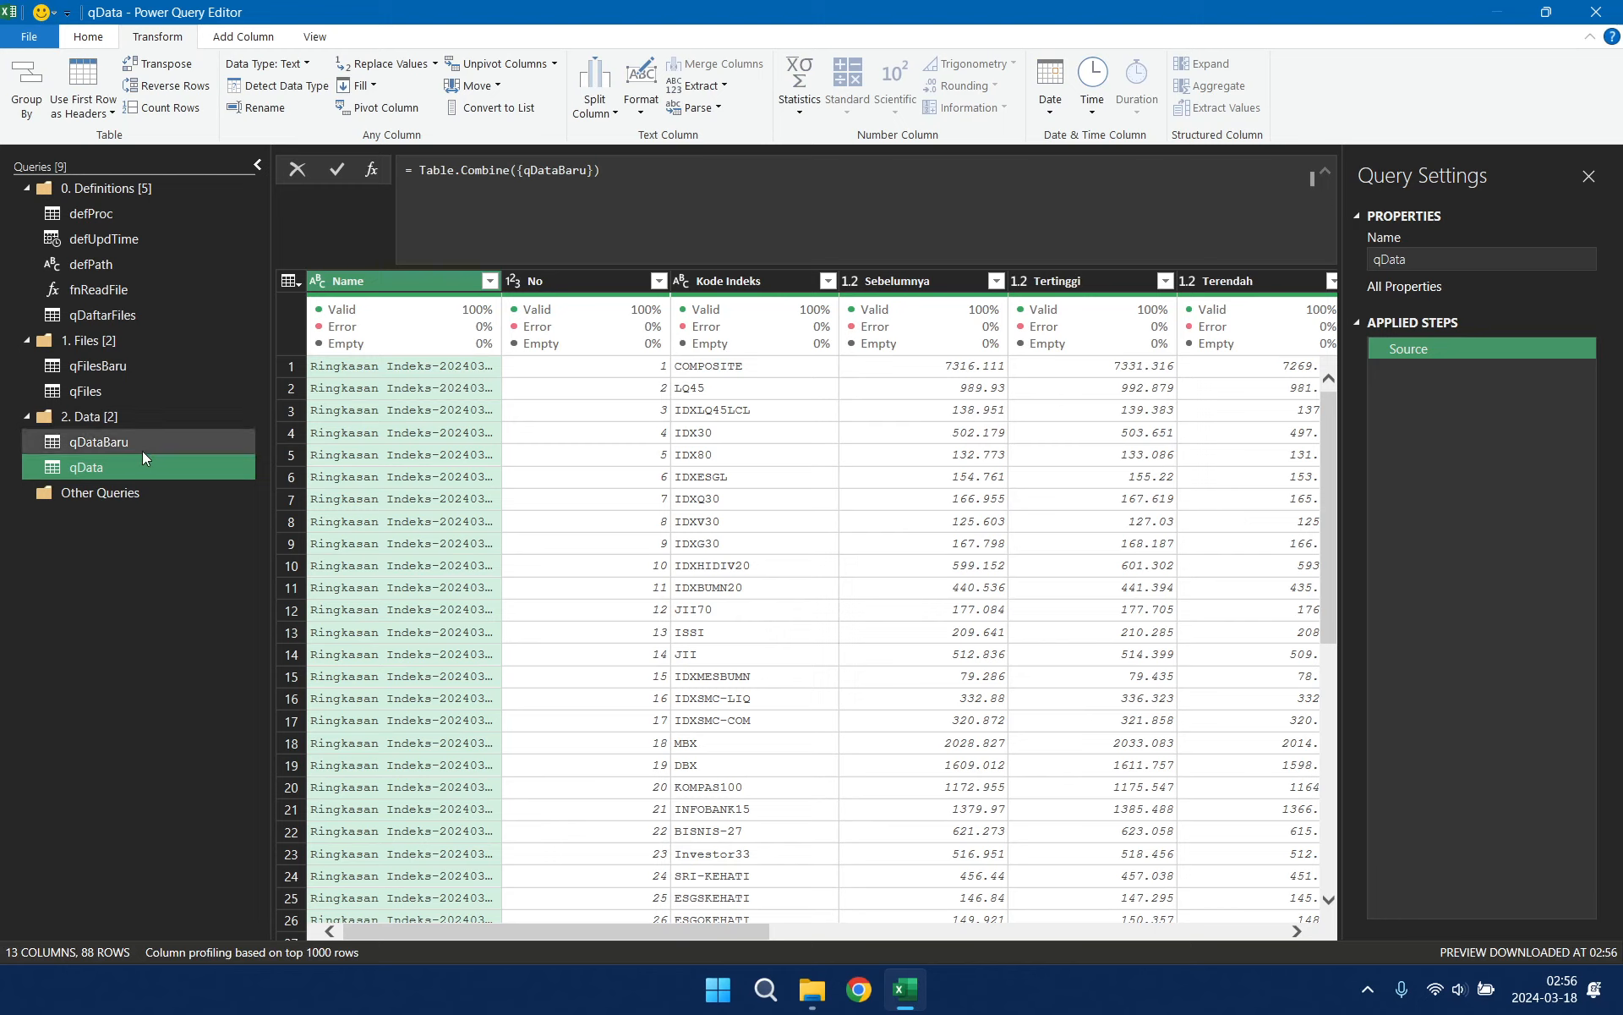